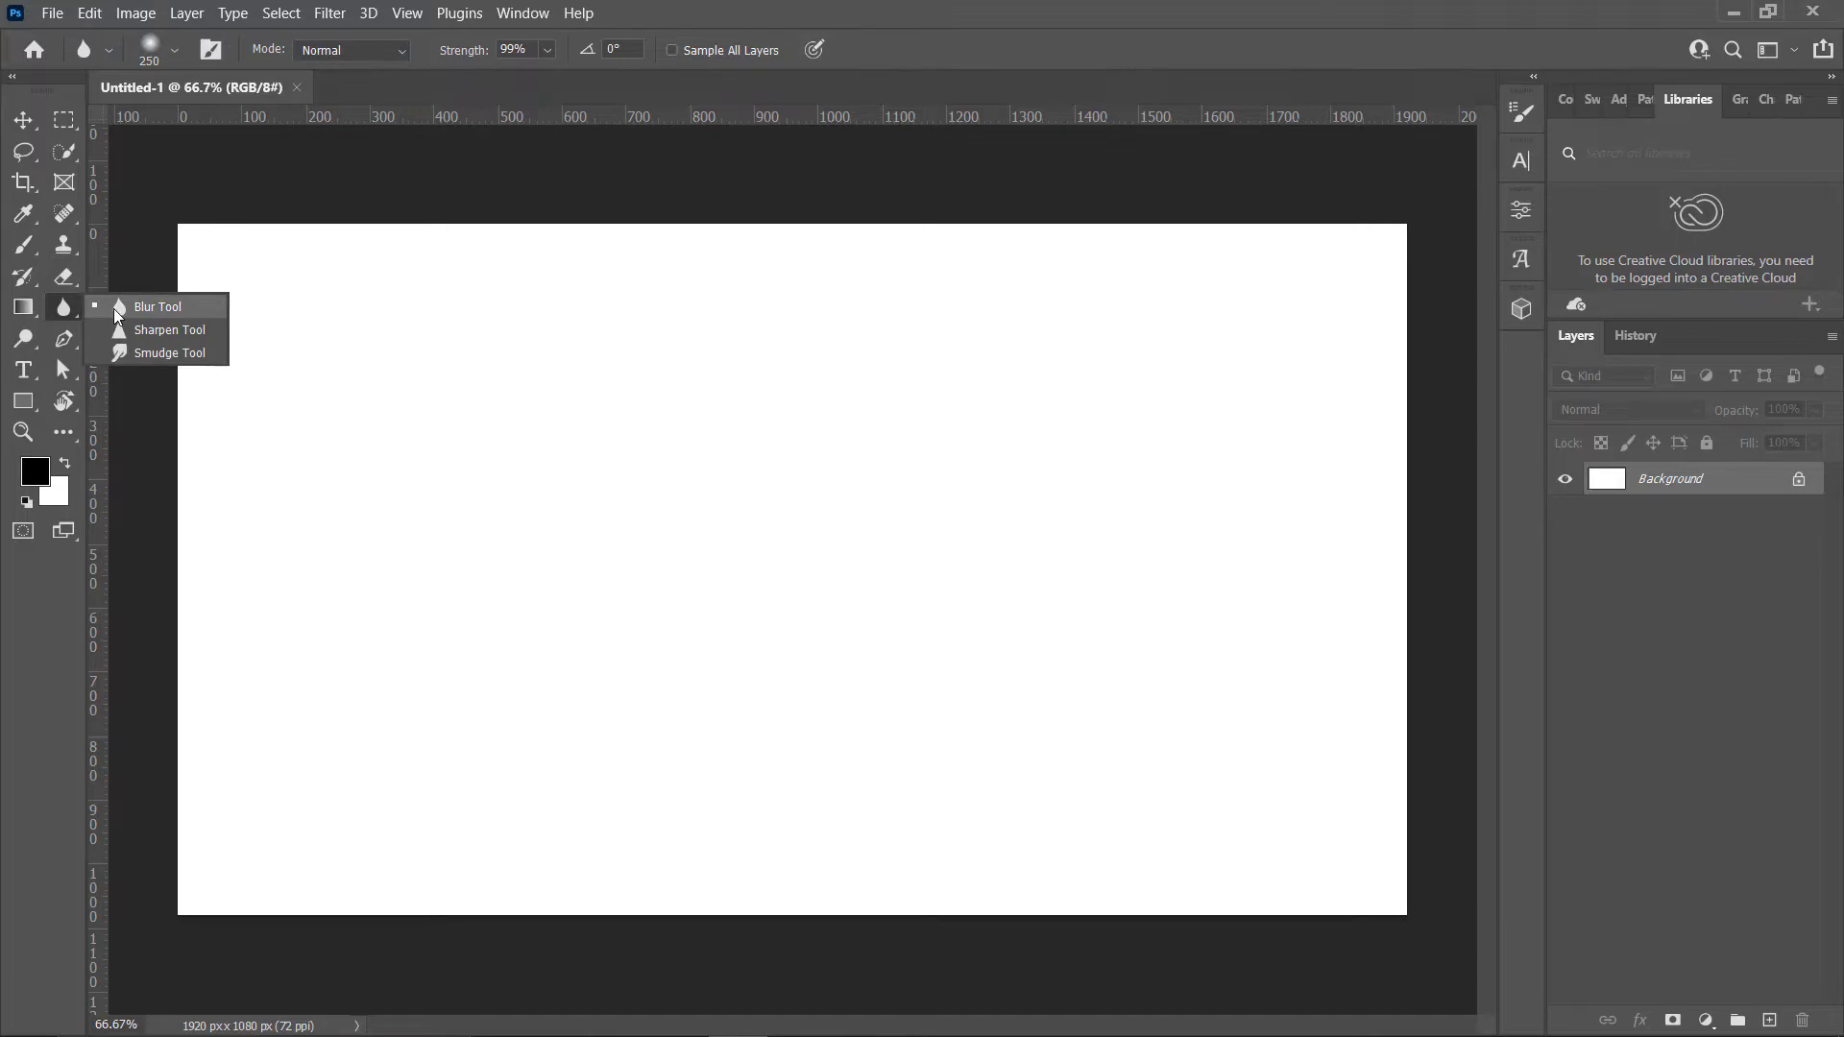
- Open the portrait photo of the woman against the blue background, the-blackrabbit-f5HBL4rIz7I-unsplash.jpg
click(50, 309)
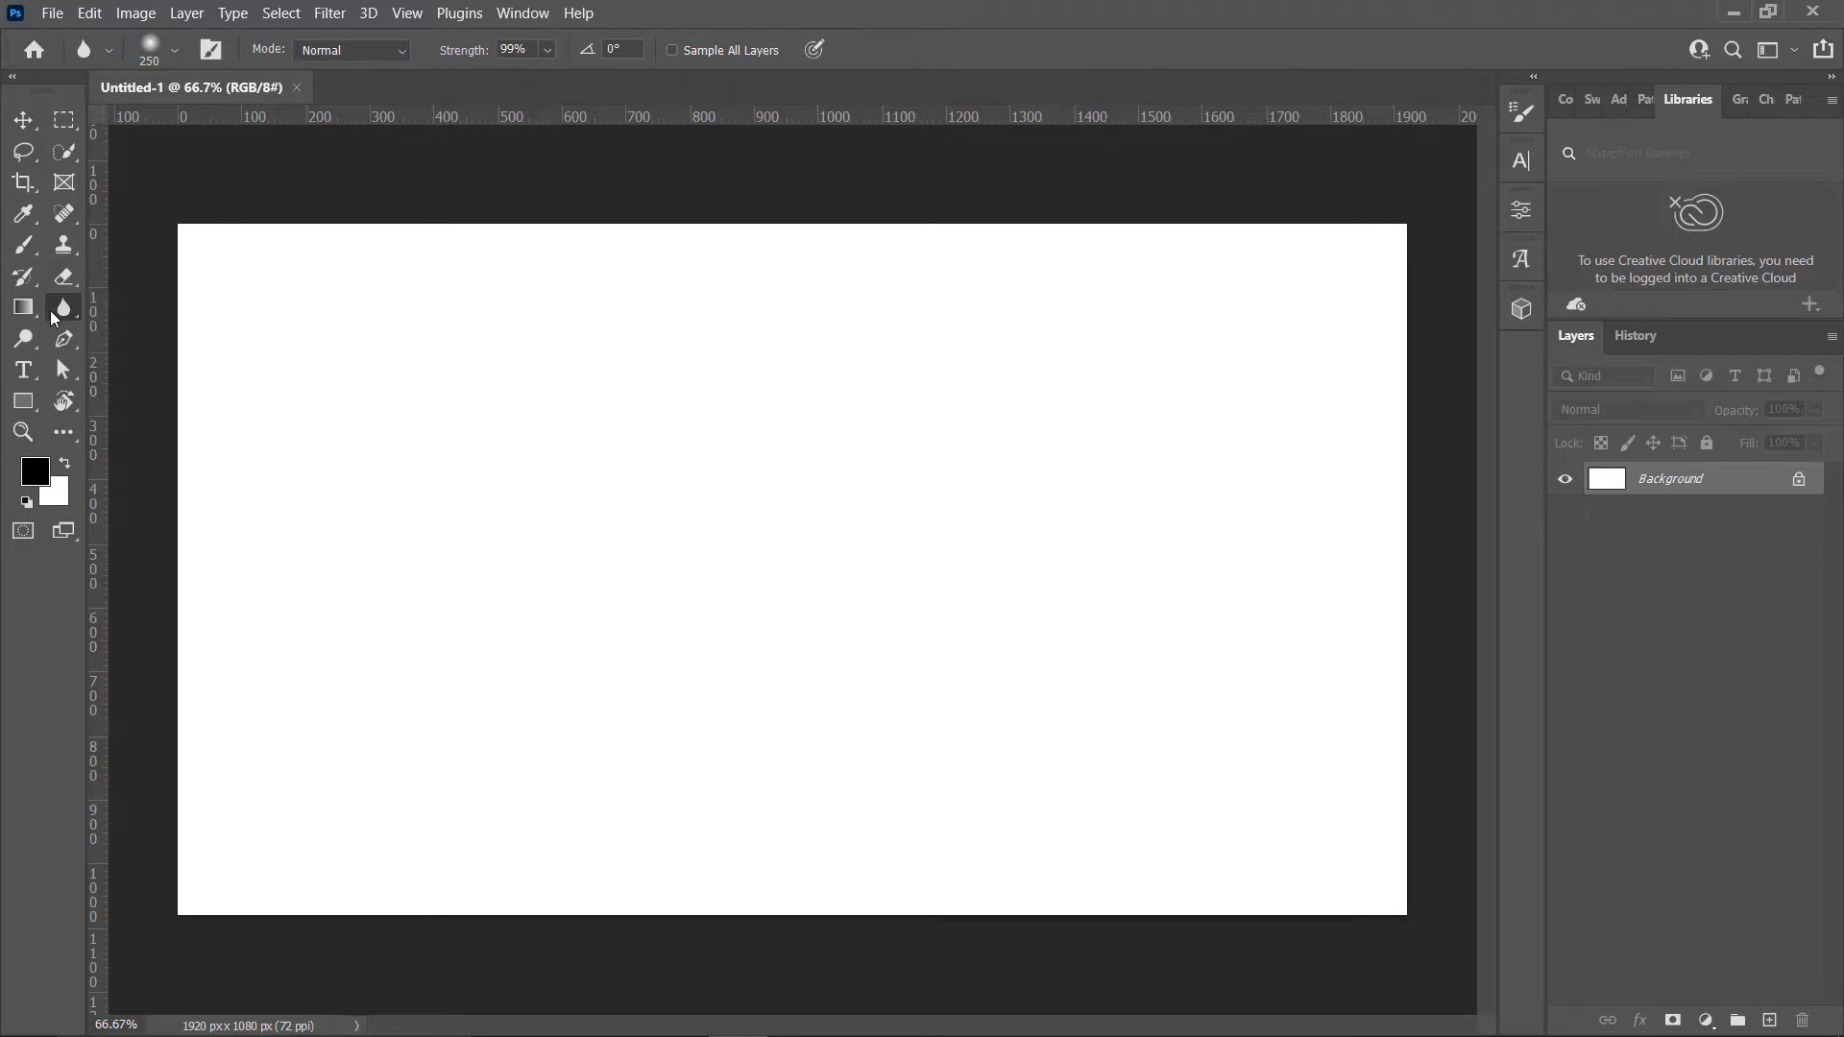
click(50, 14)
click(75, 52)
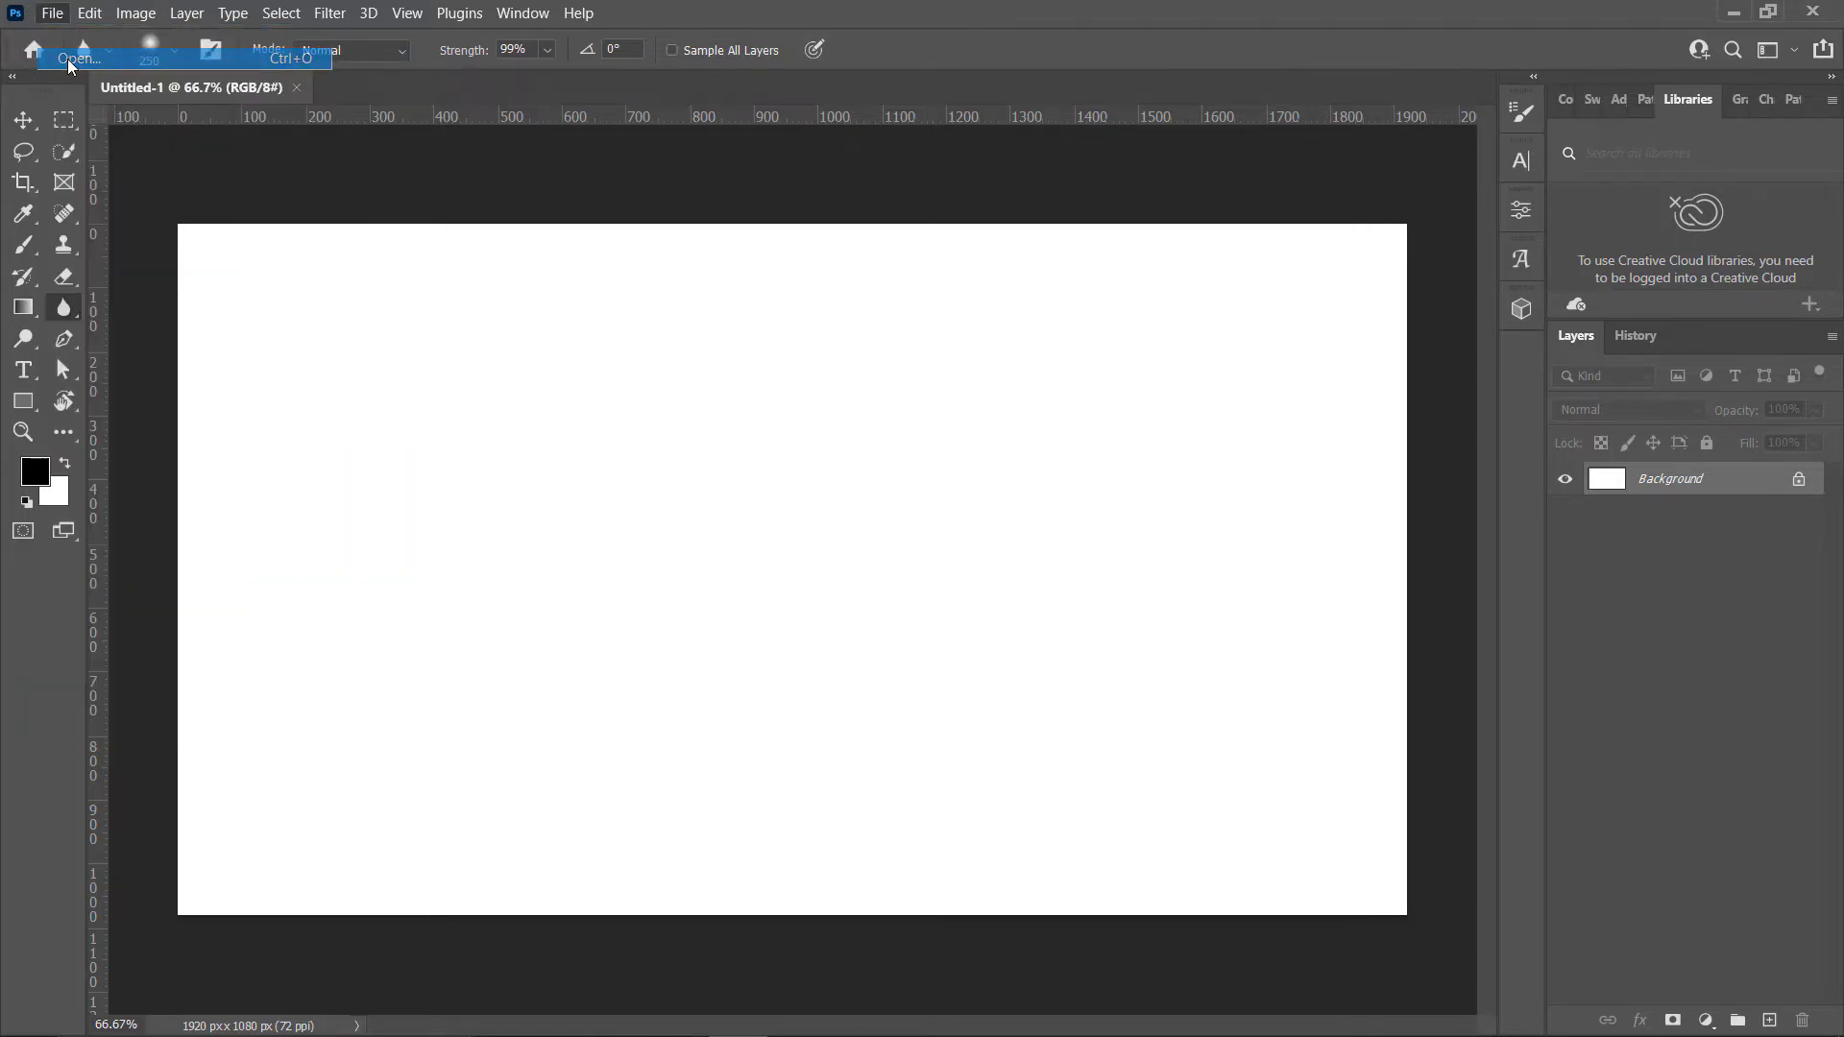
double_click(660, 407)
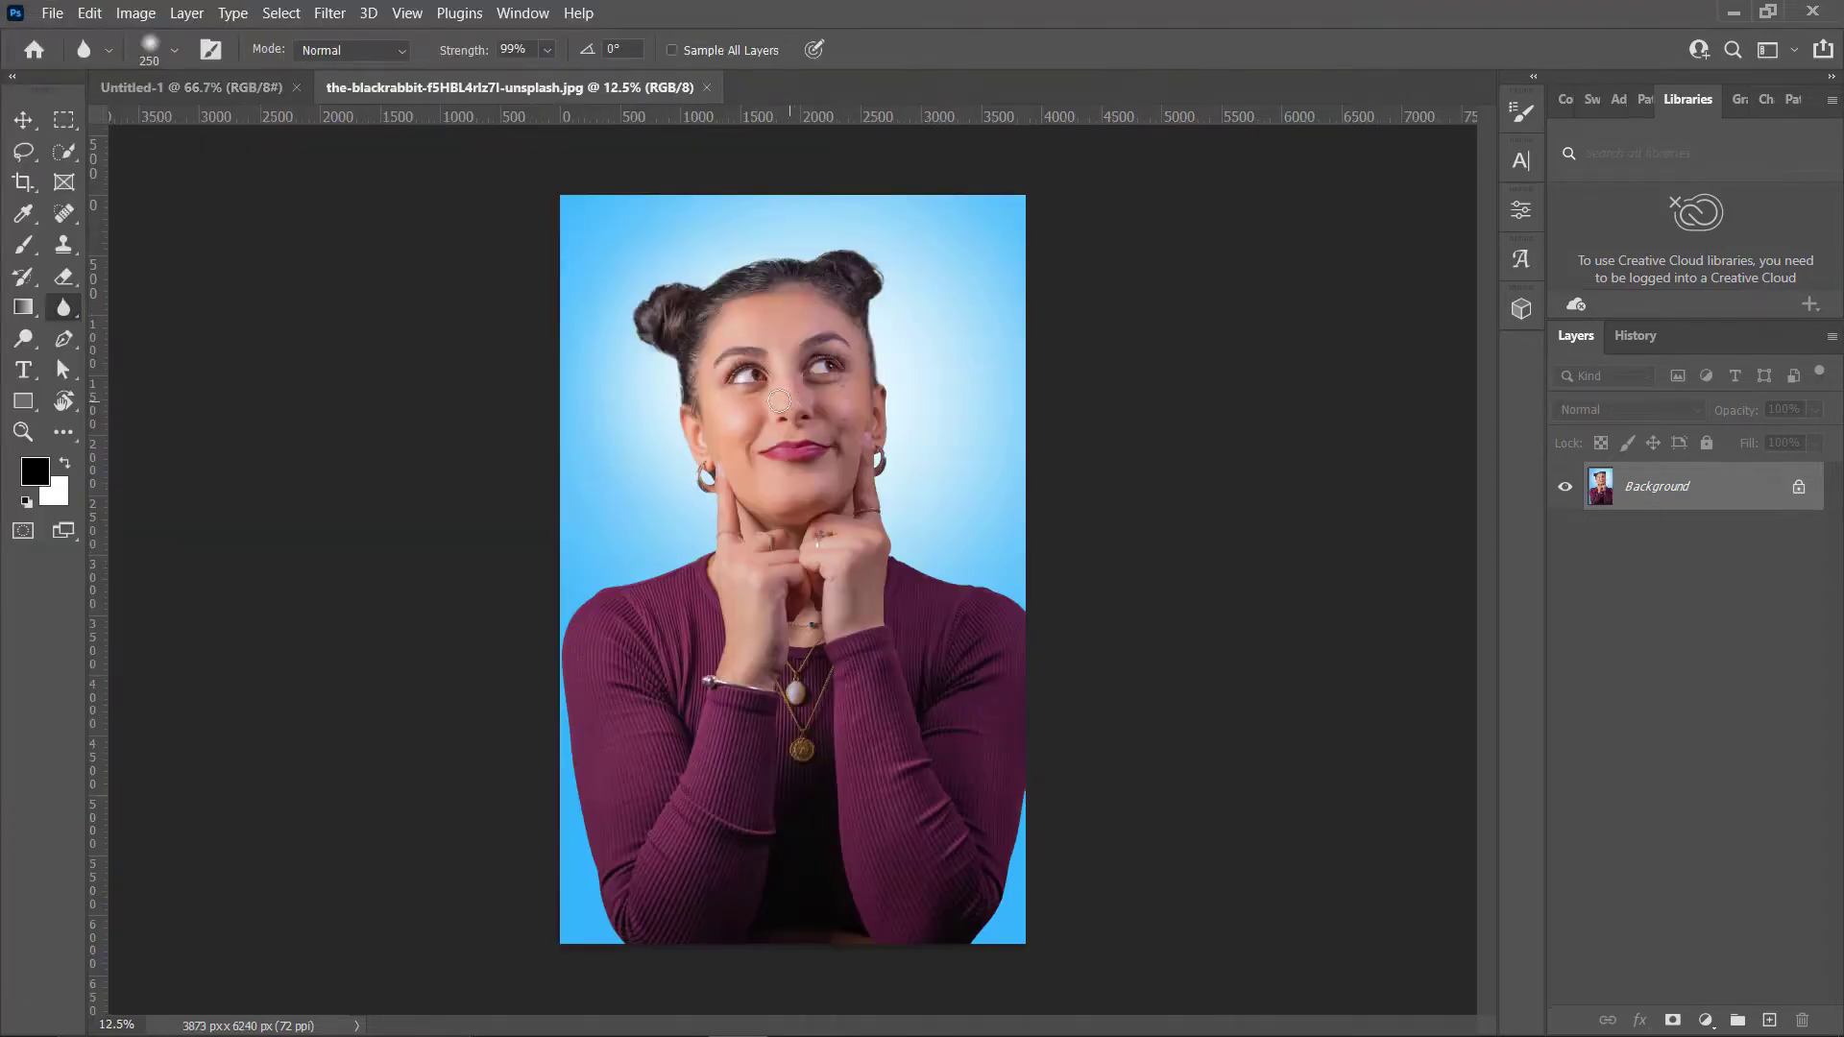
- Soften the skin of the woman's face with the Blur Tool
scroll(804, 398, up, 1)
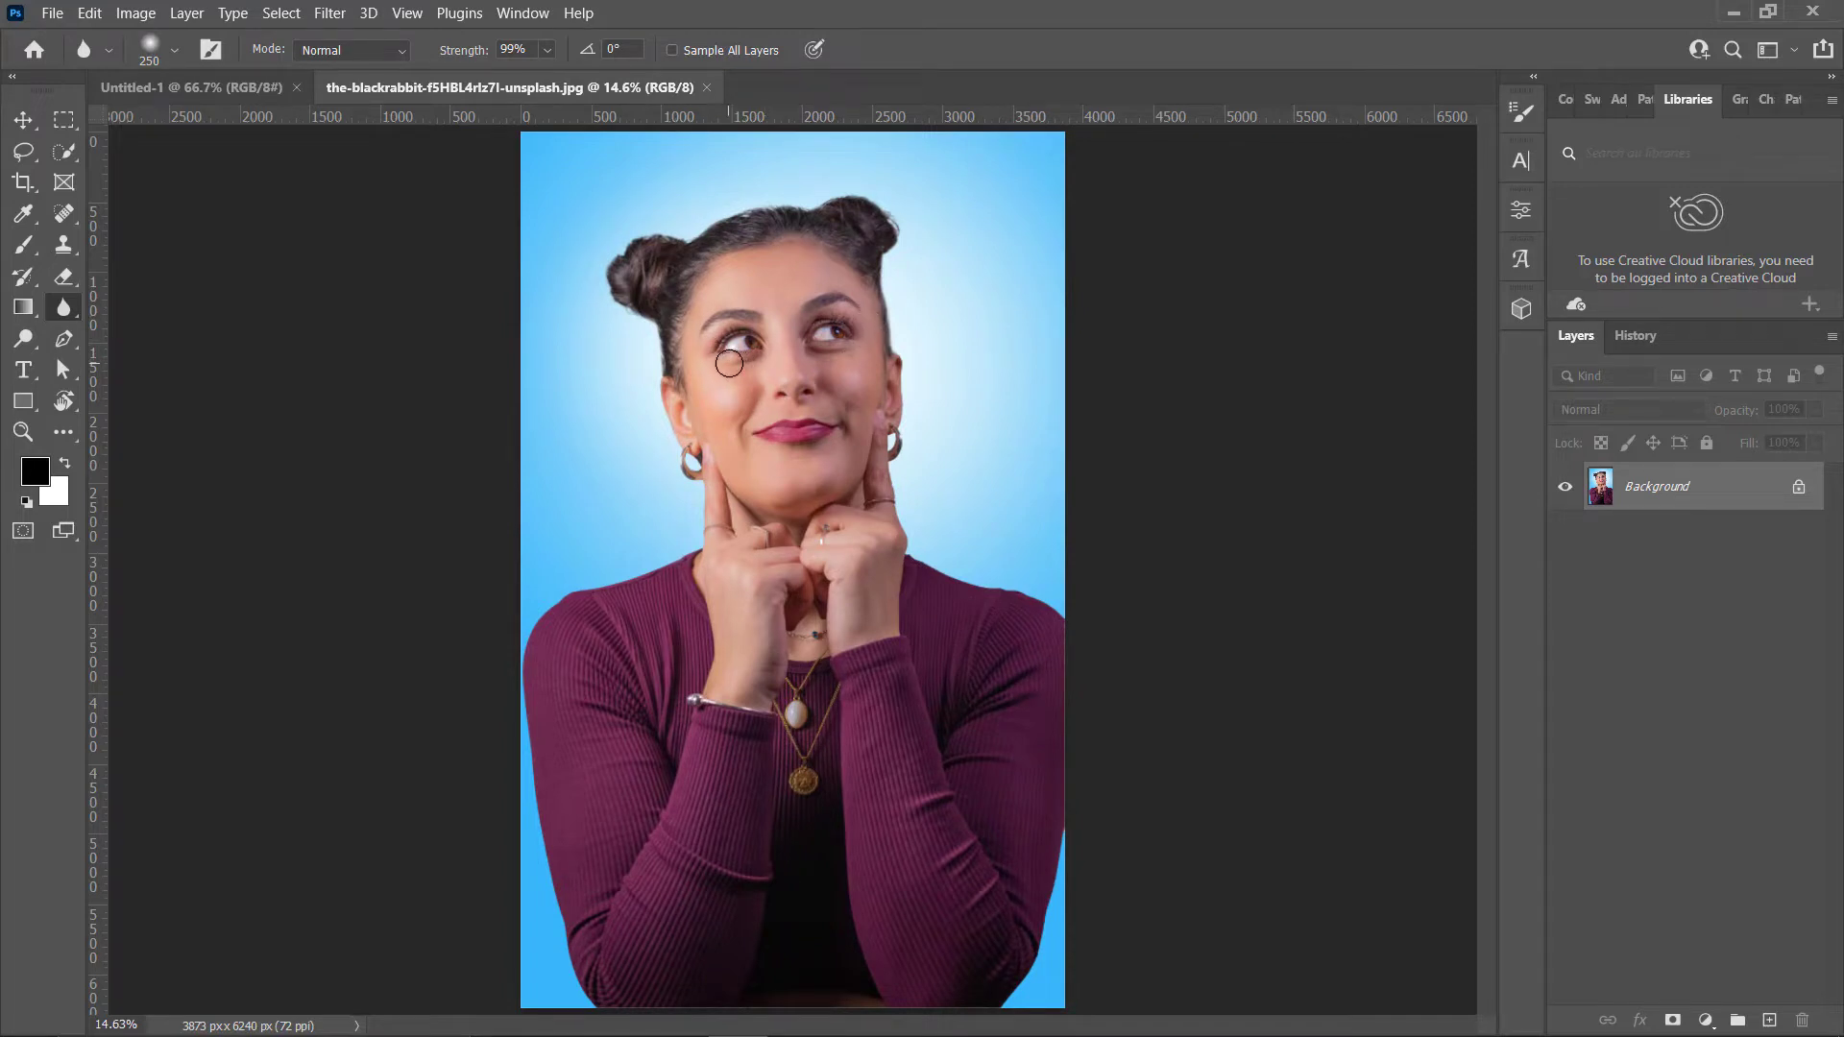
key(ctrl+plus)
key(ctrl+plus)
key(ctrl+plus)
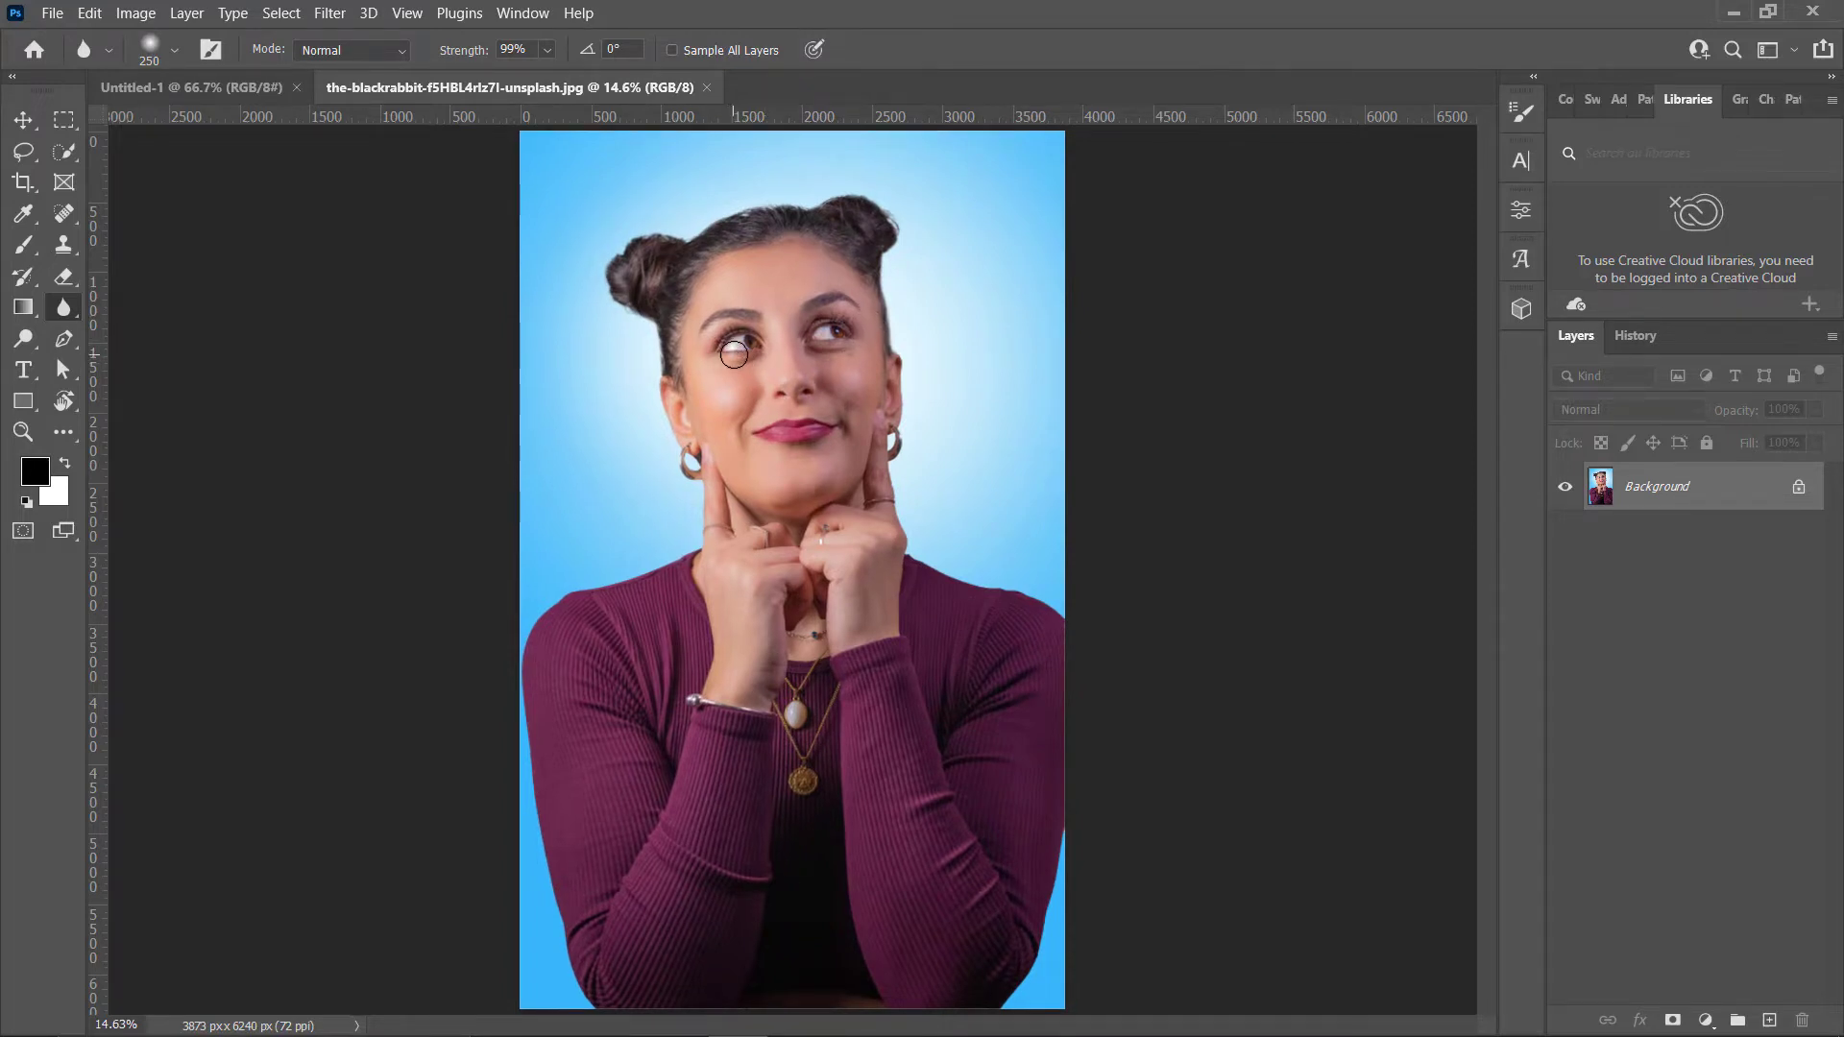
key(ctrl+plus)
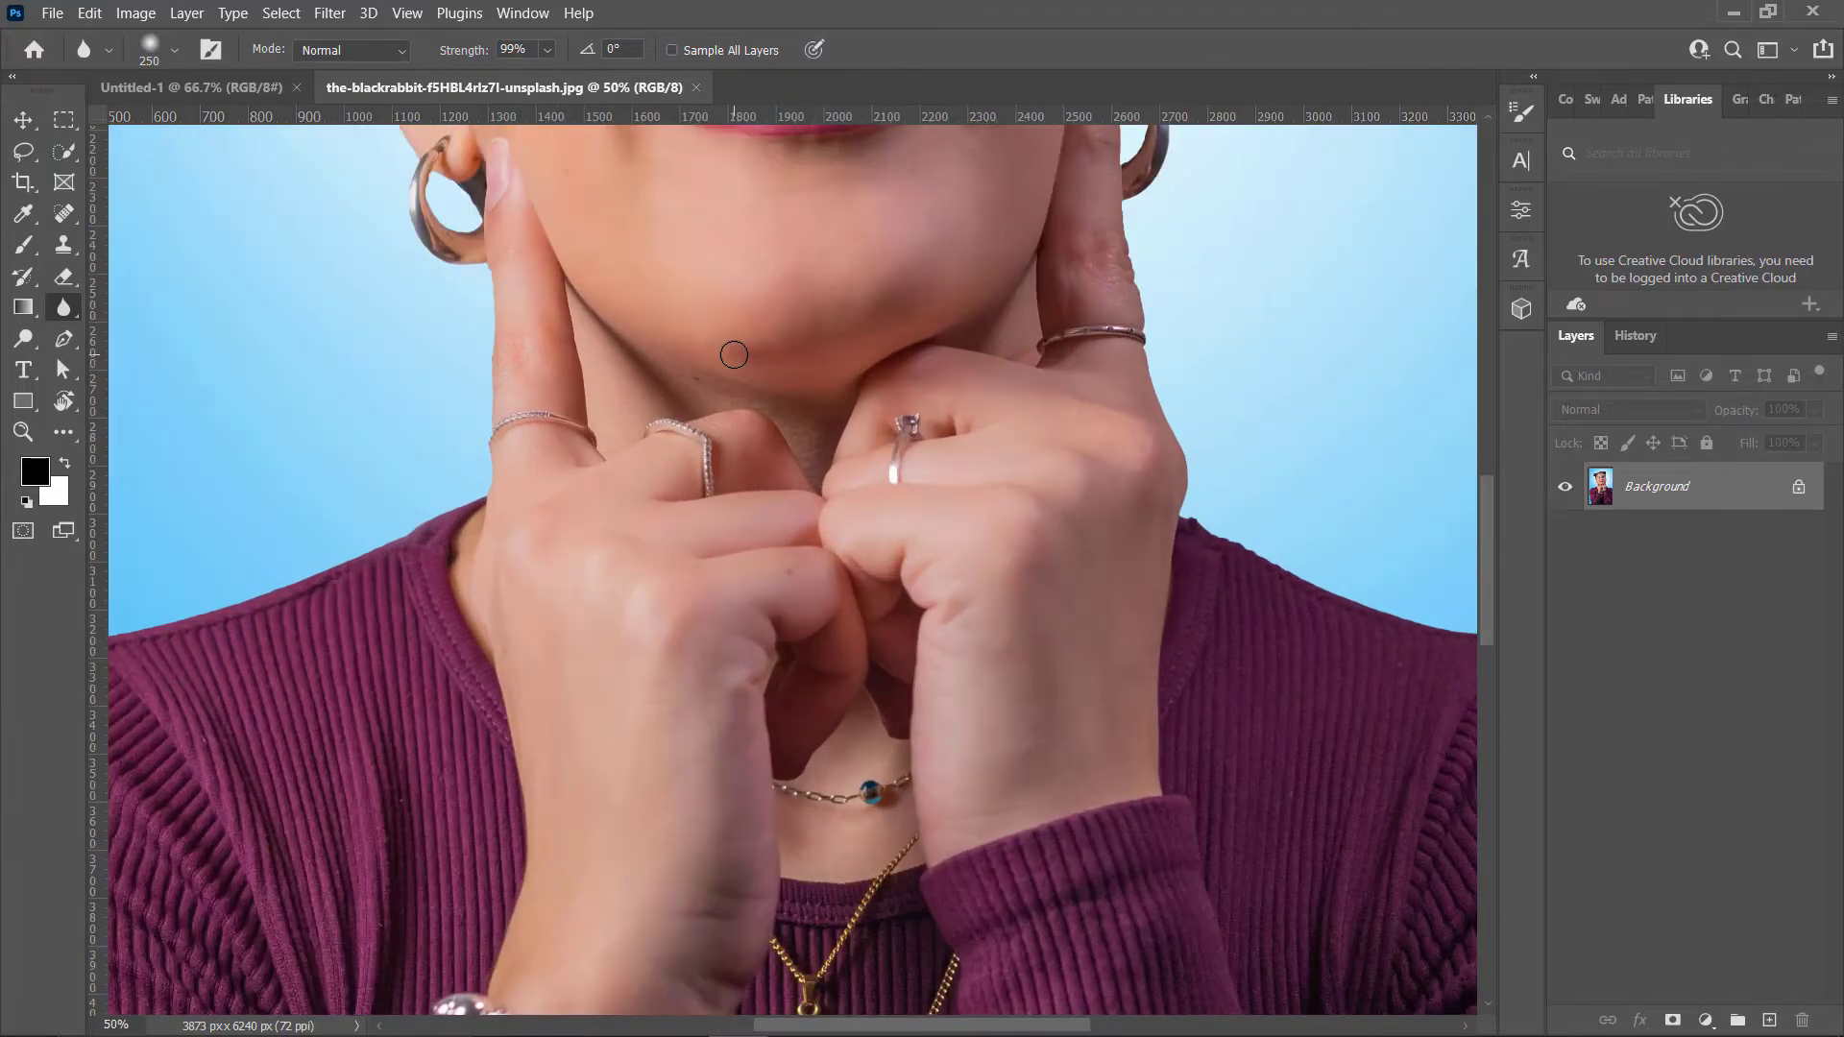
drag(807, 343, 833, 894)
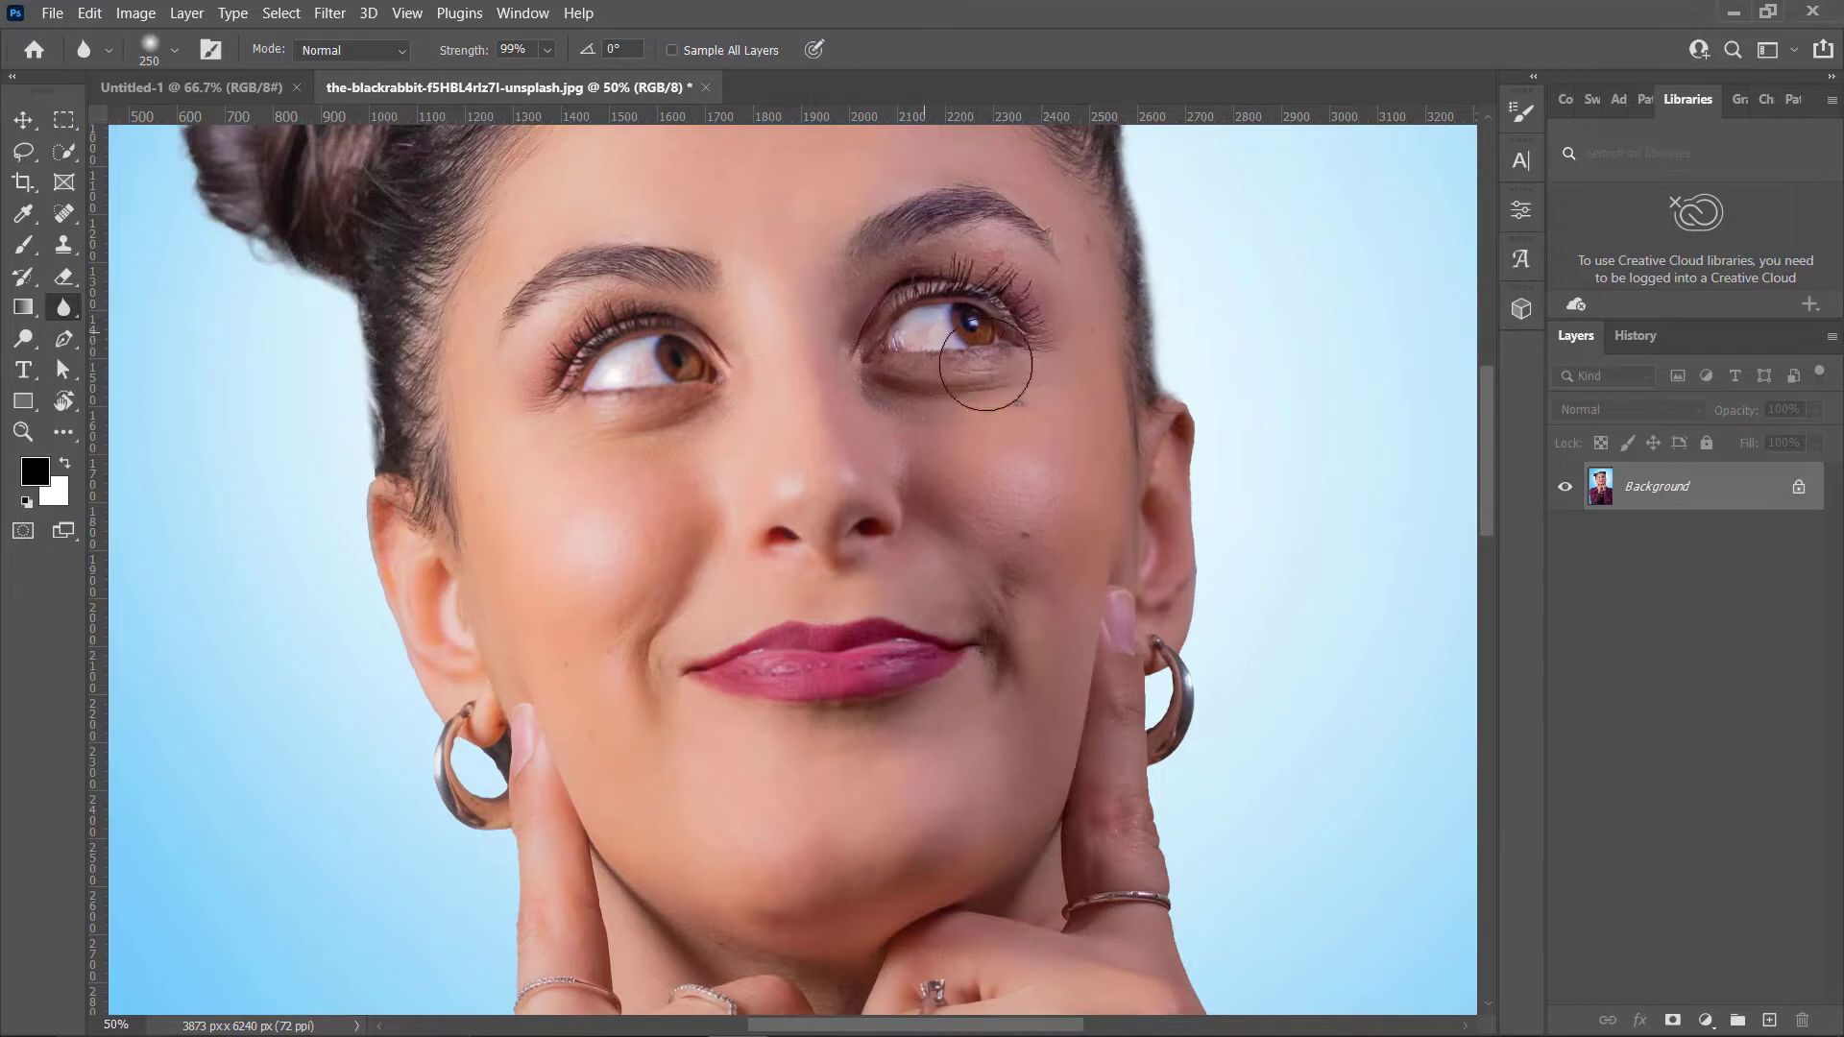
scroll(976, 335, up, 1)
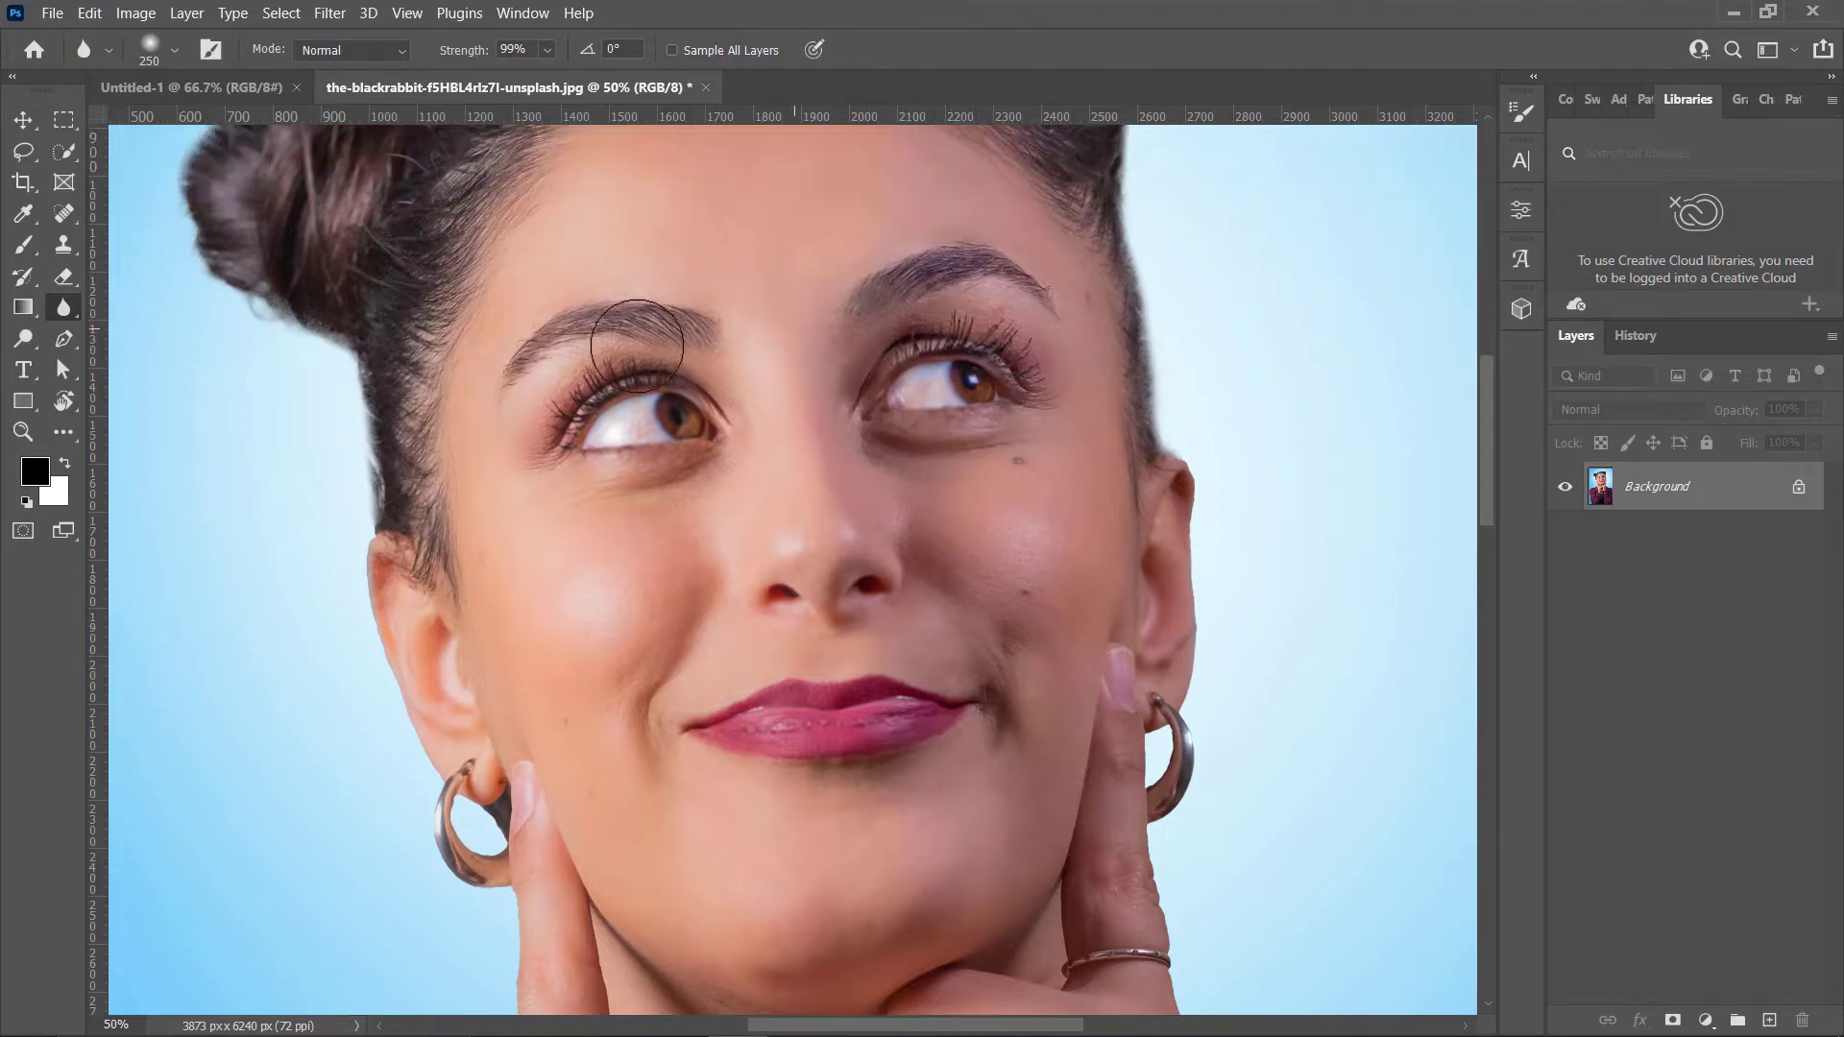
key(ctrl+0)
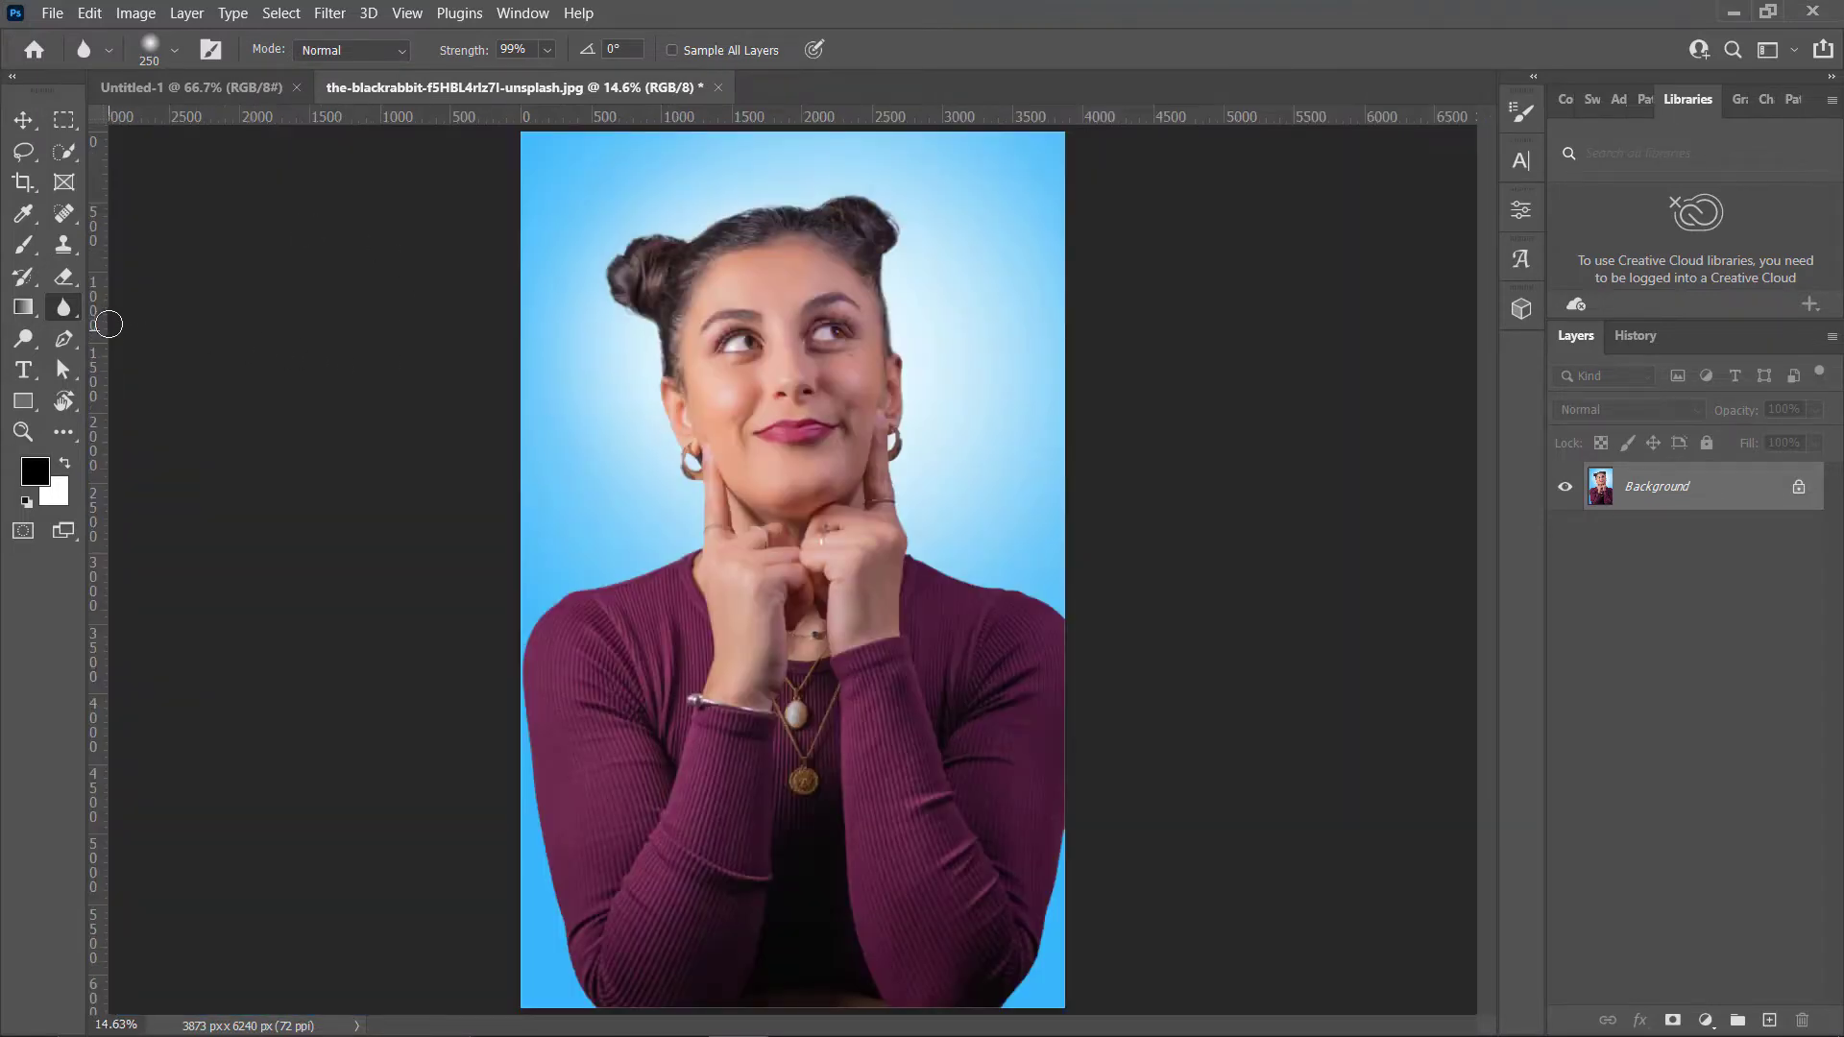
click(323, 12)
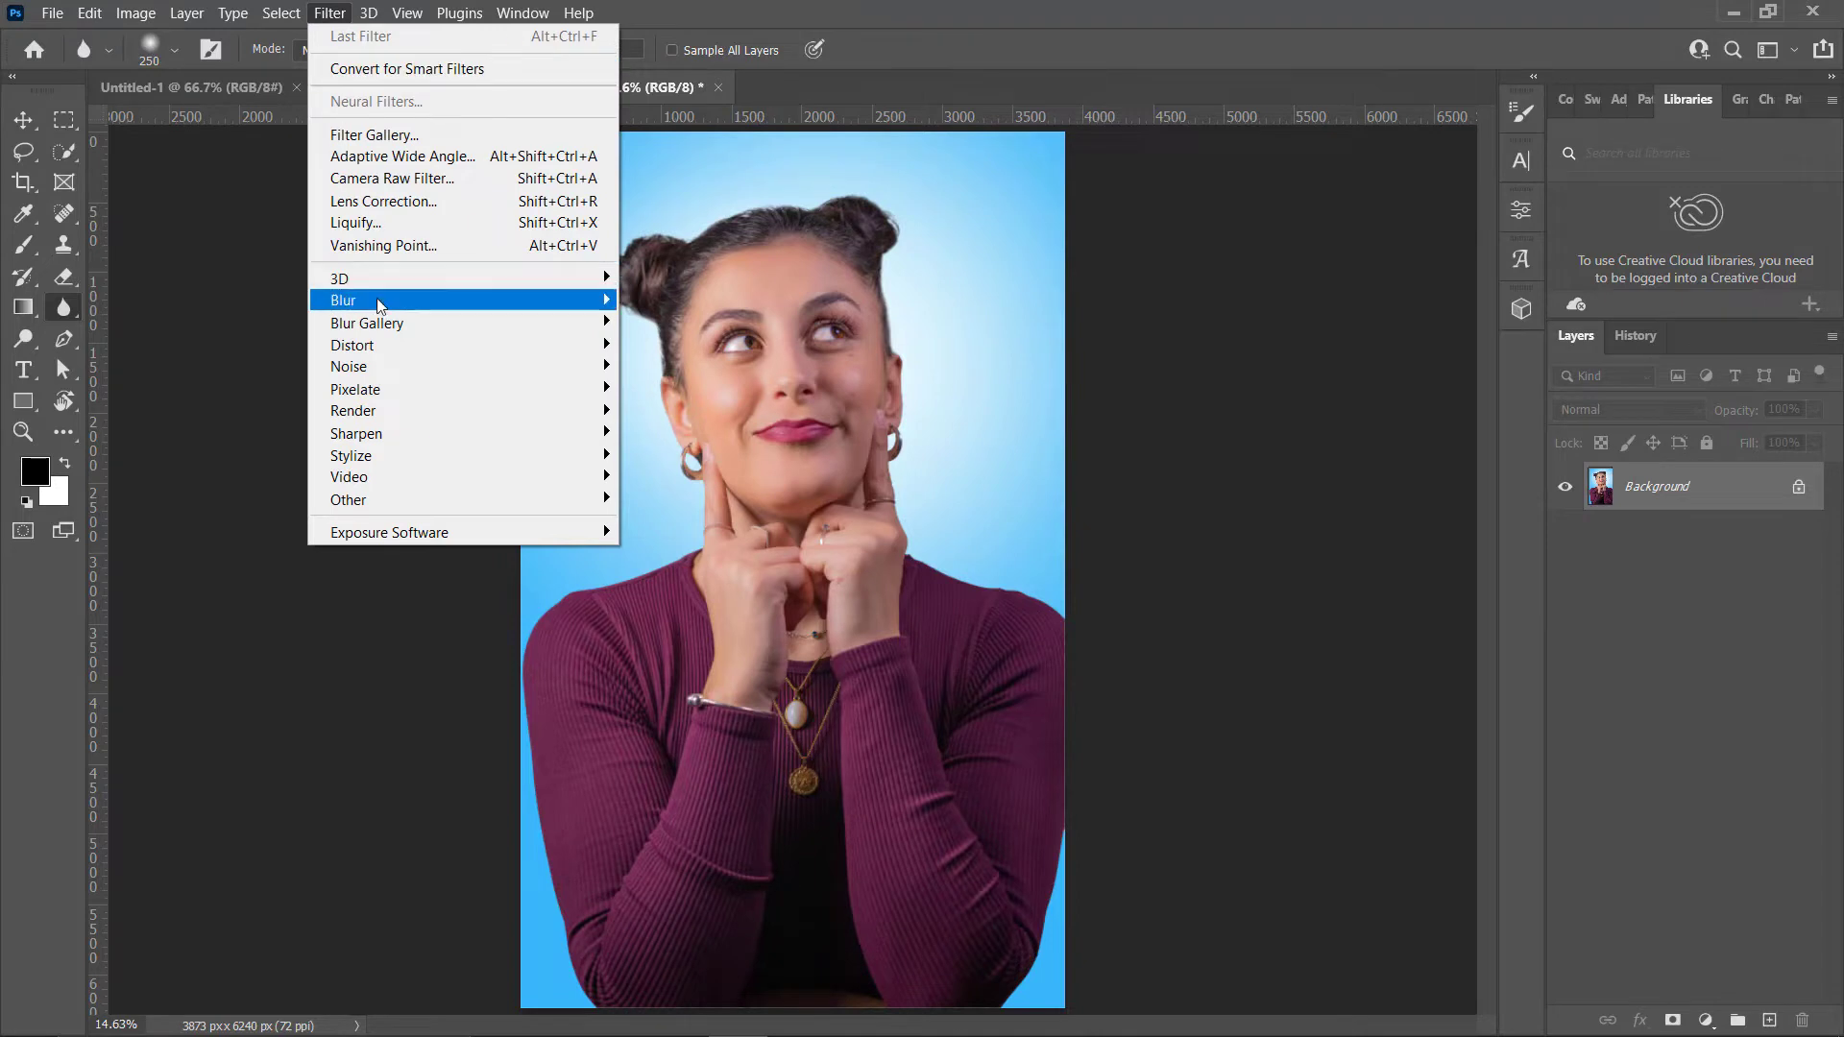
mouse_move(463, 304)
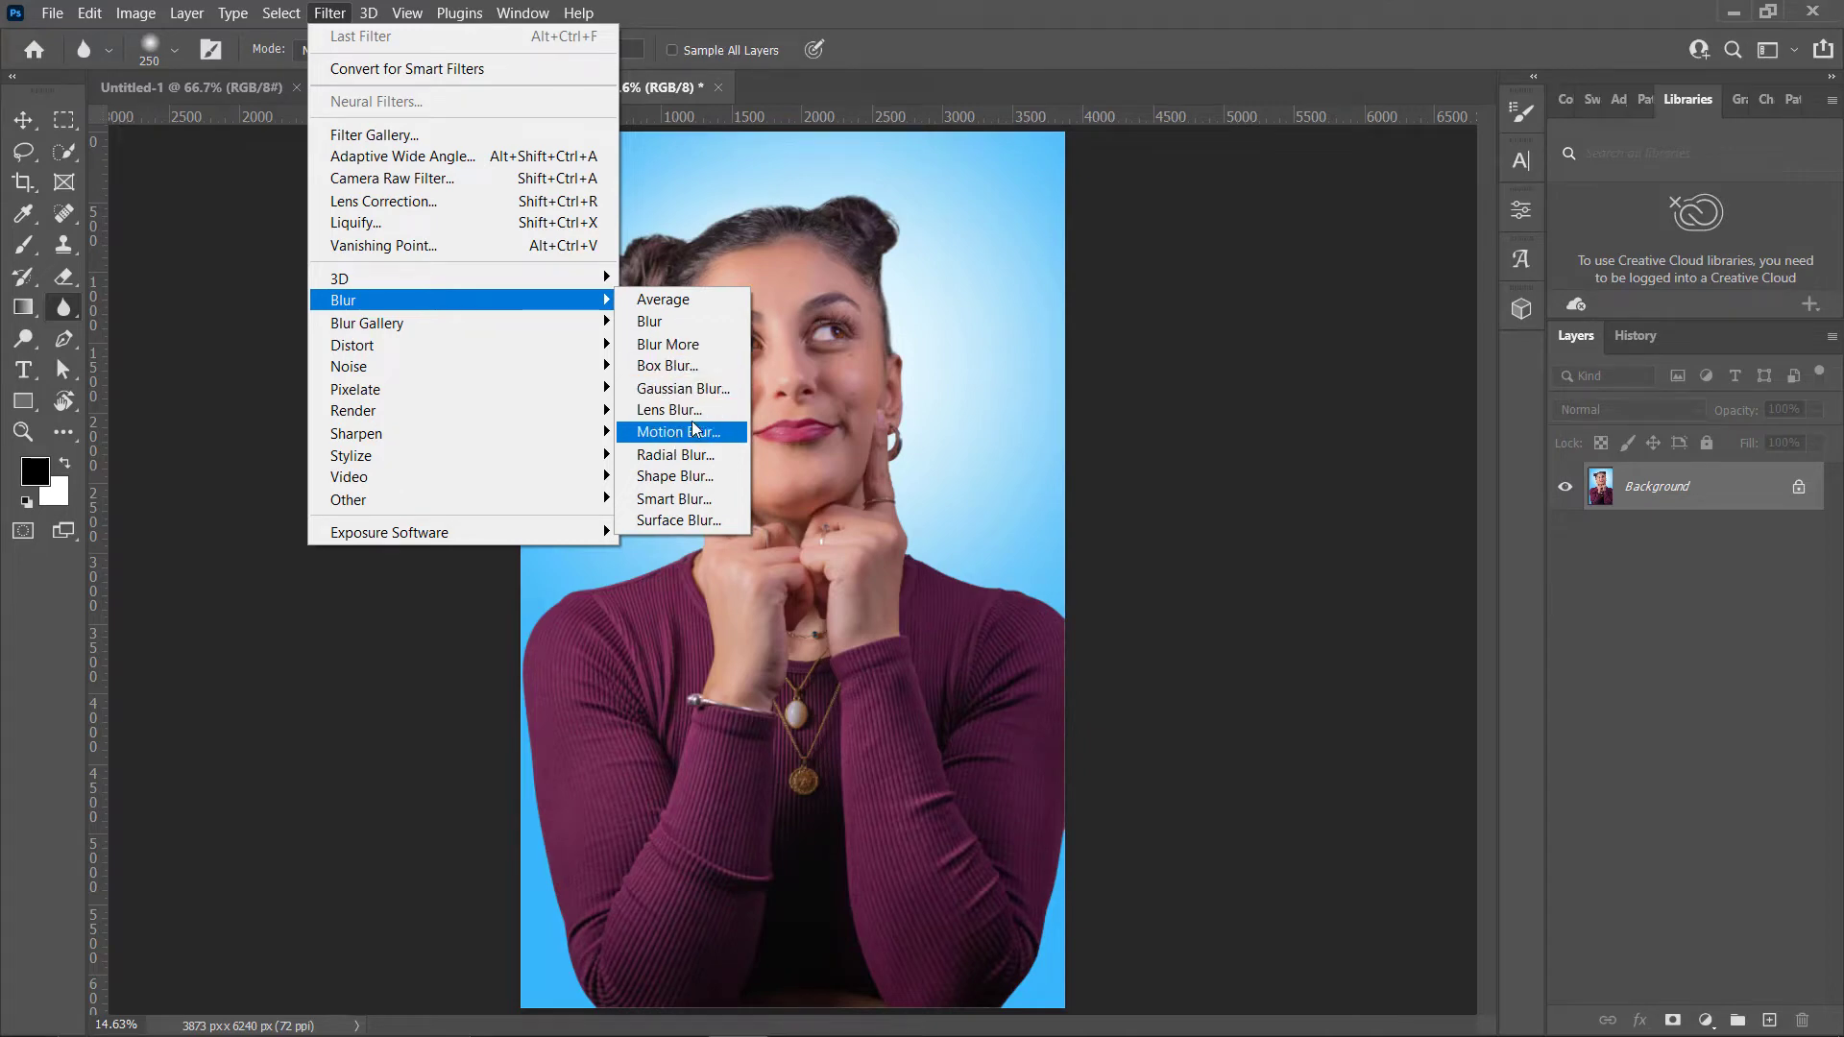
click(970, 306)
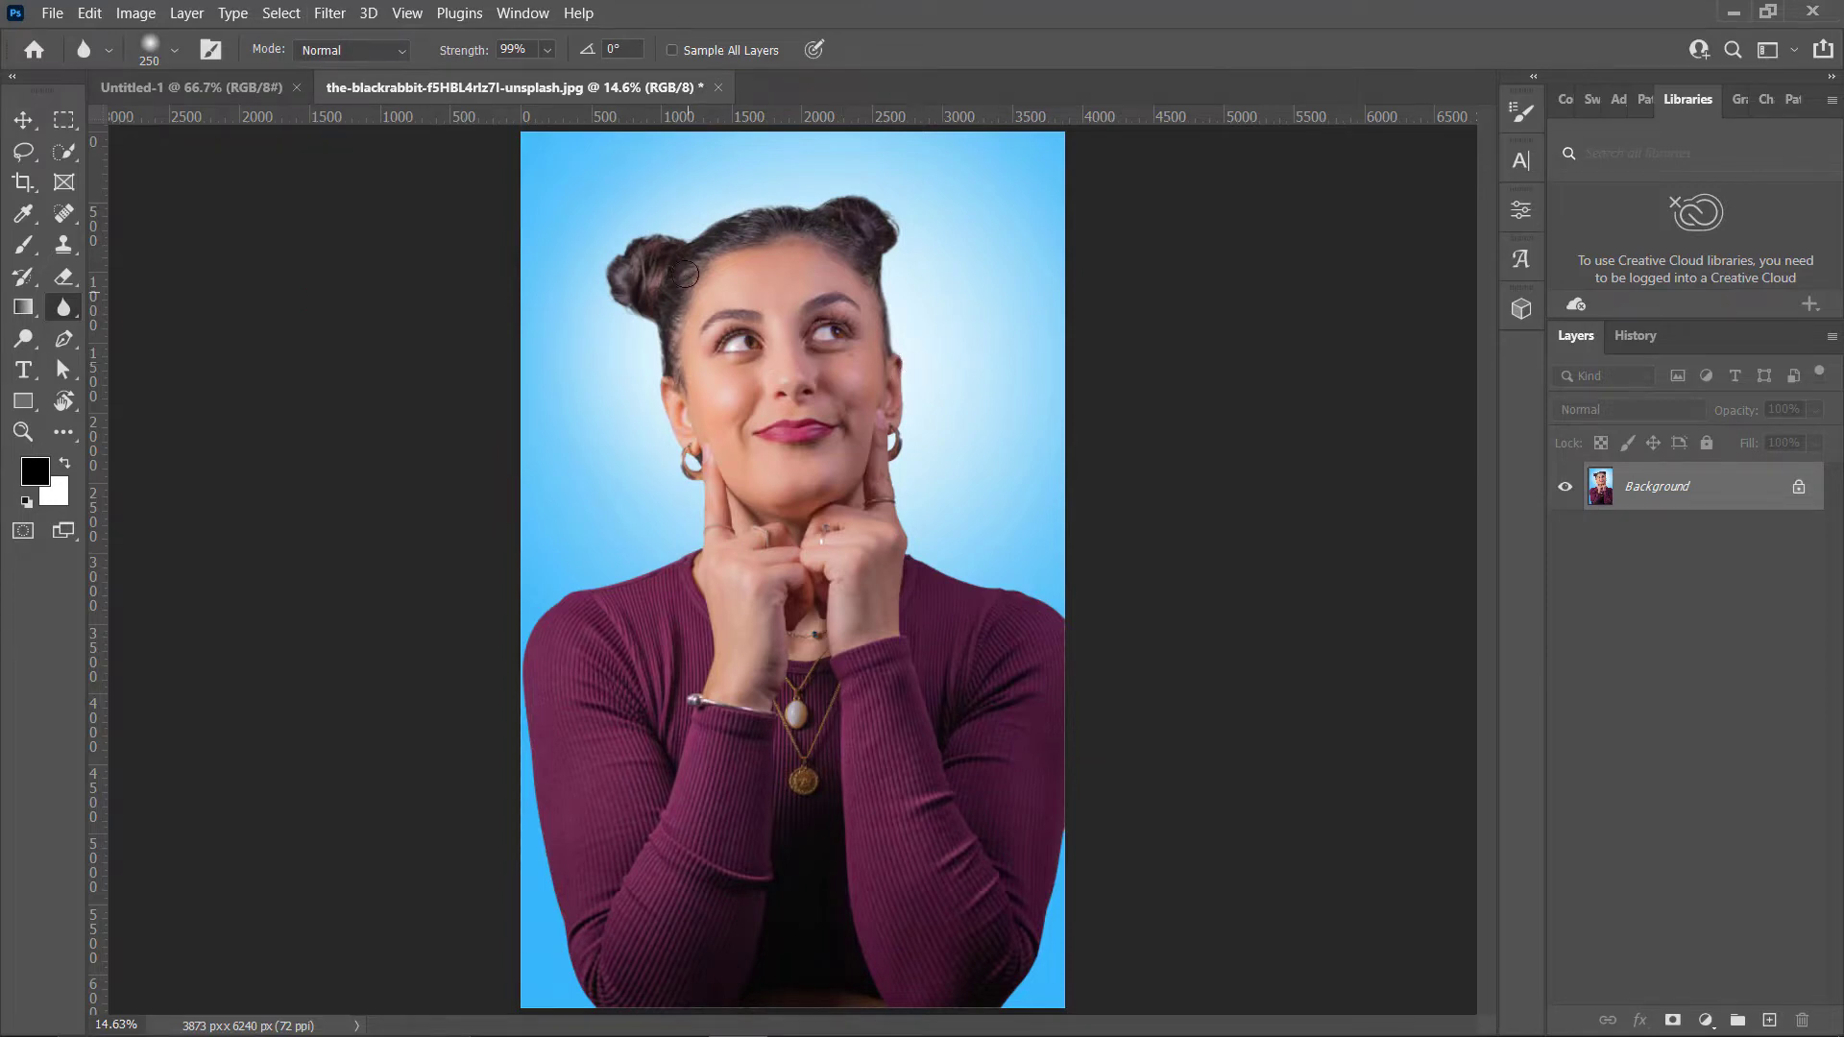
- Undo all the blur strokes by restoring the photo's original snapshot from the history
click(1634, 338)
click(1660, 392)
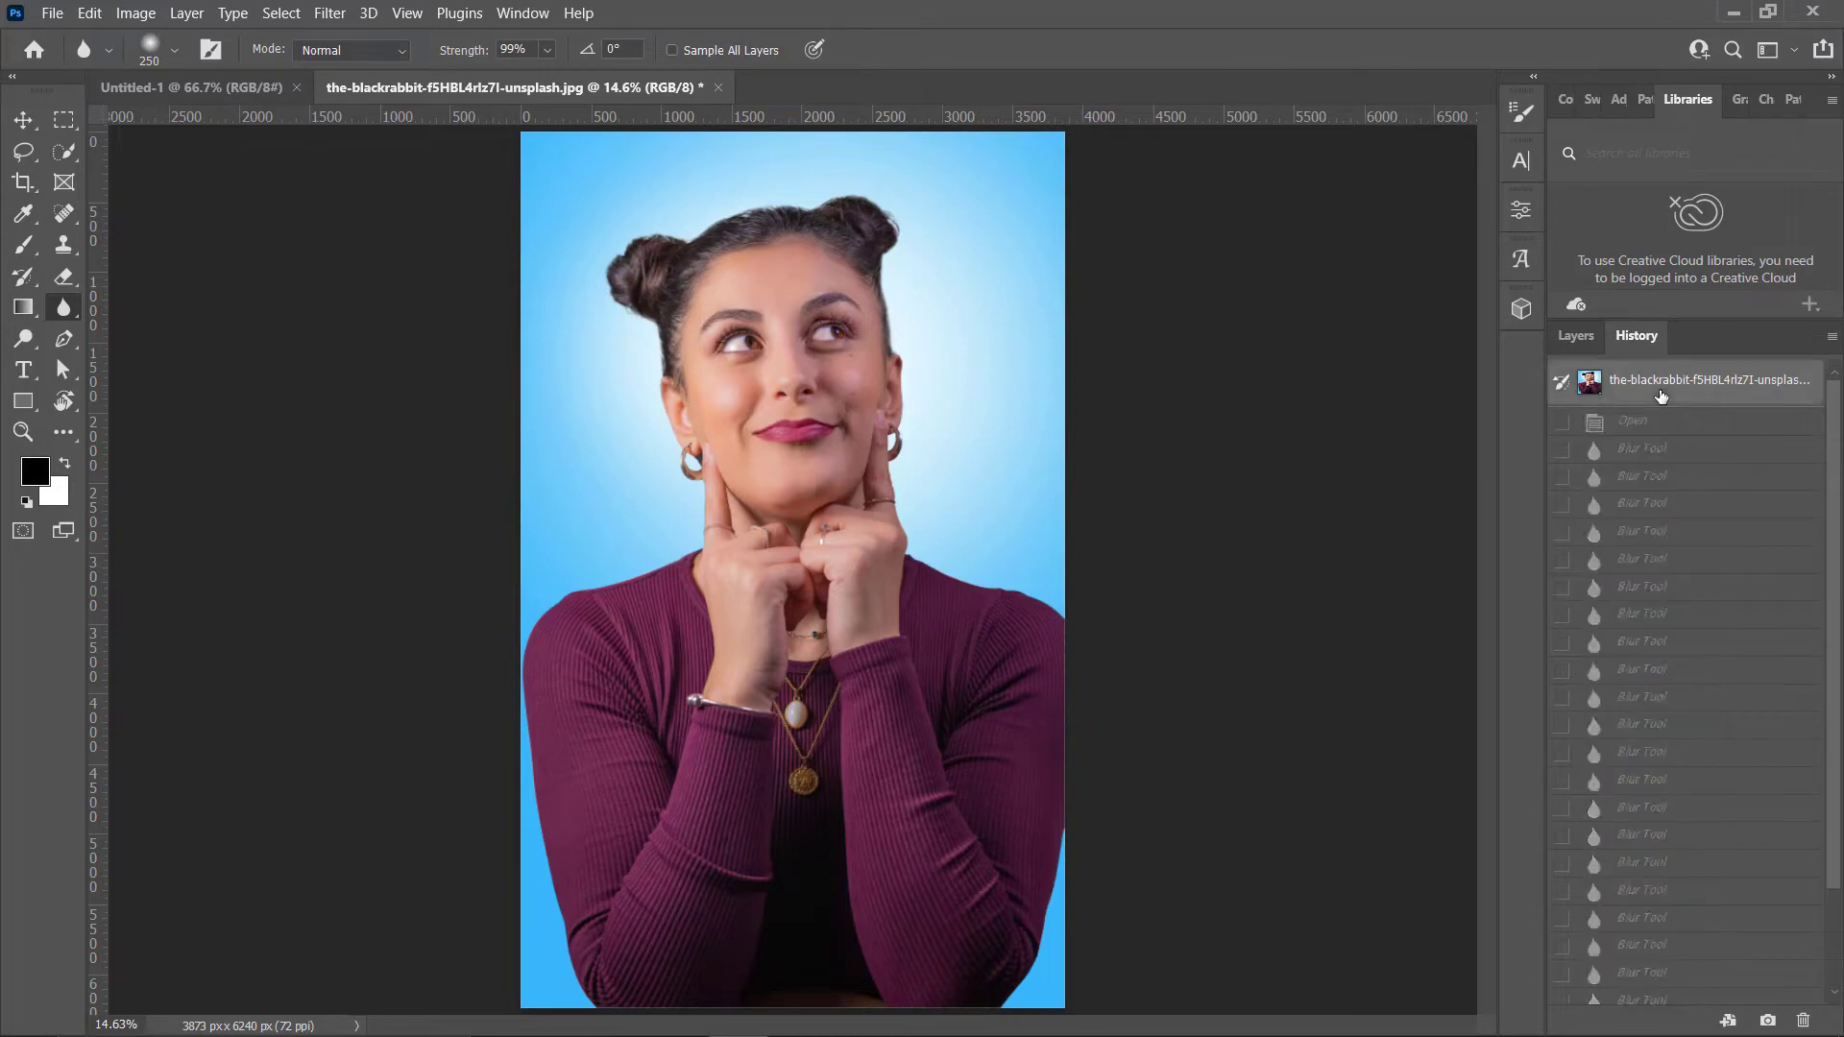
click(1575, 338)
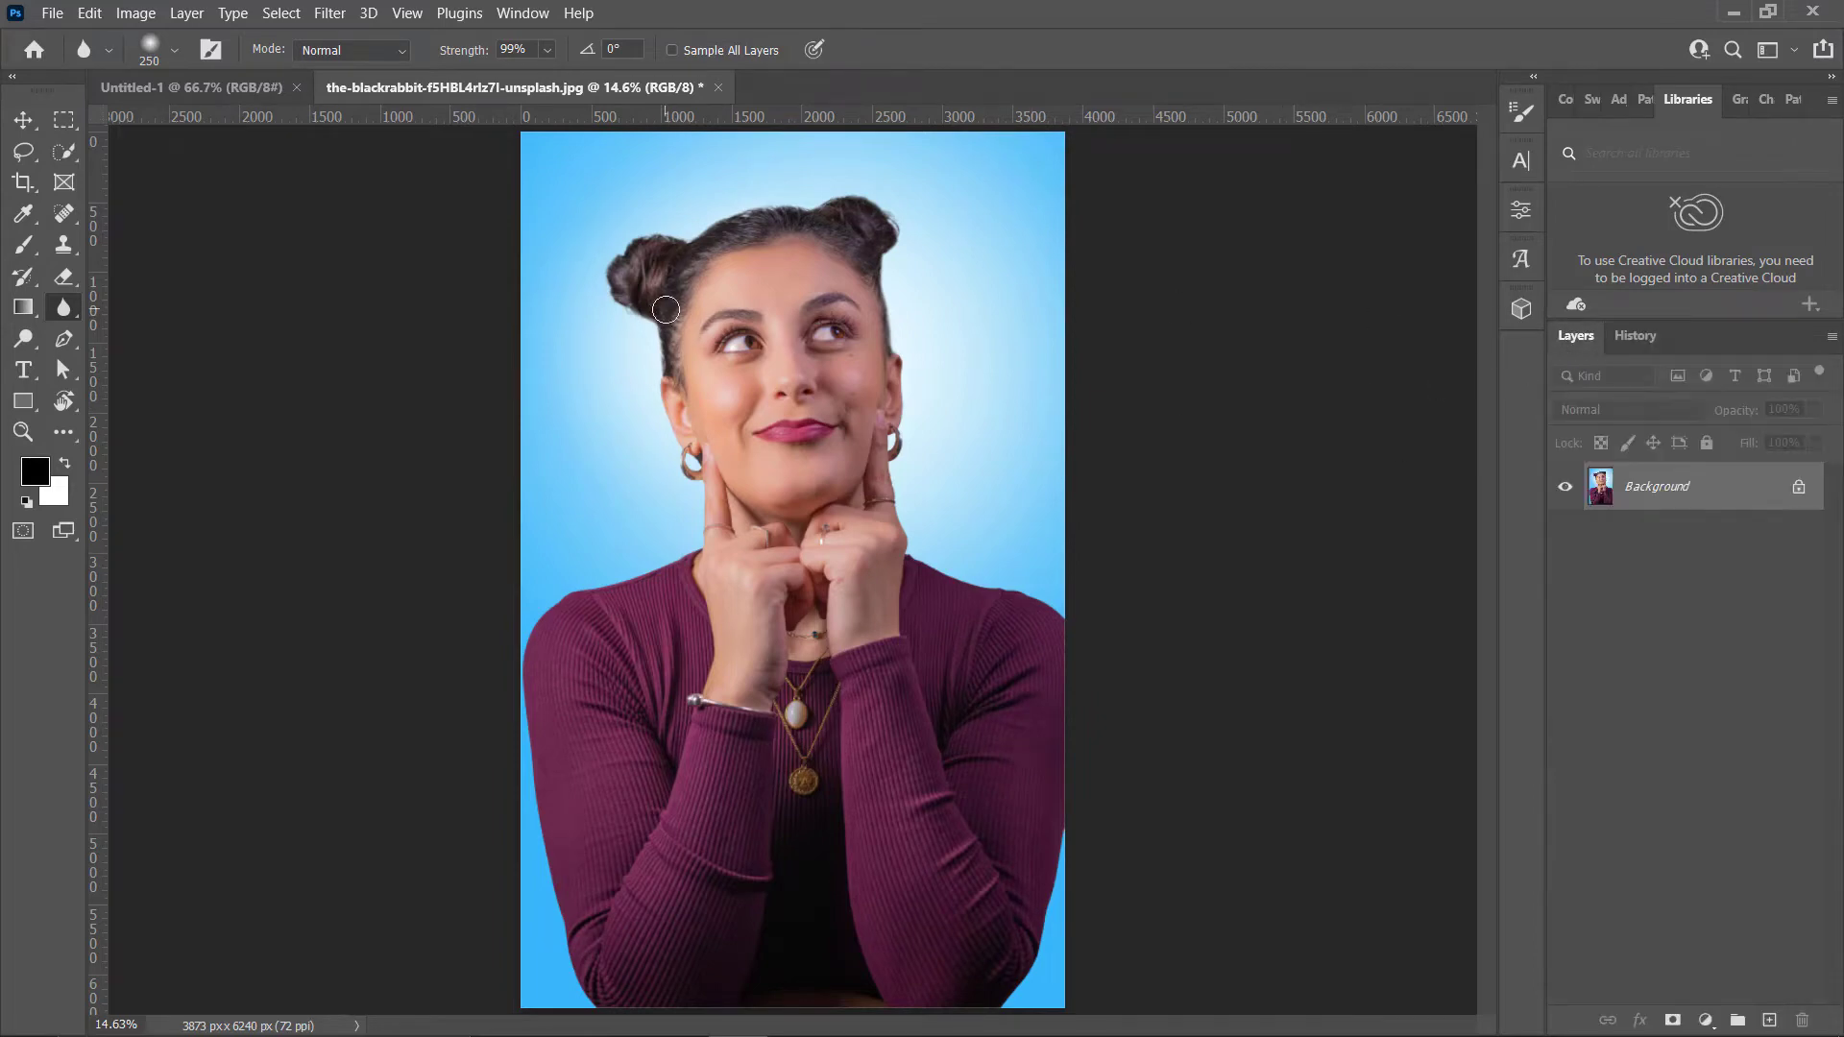
- Sharpen the woman's cheek on the left side of the photo using the Sharpen Tool with a brush size of 400
right_click(60, 308)
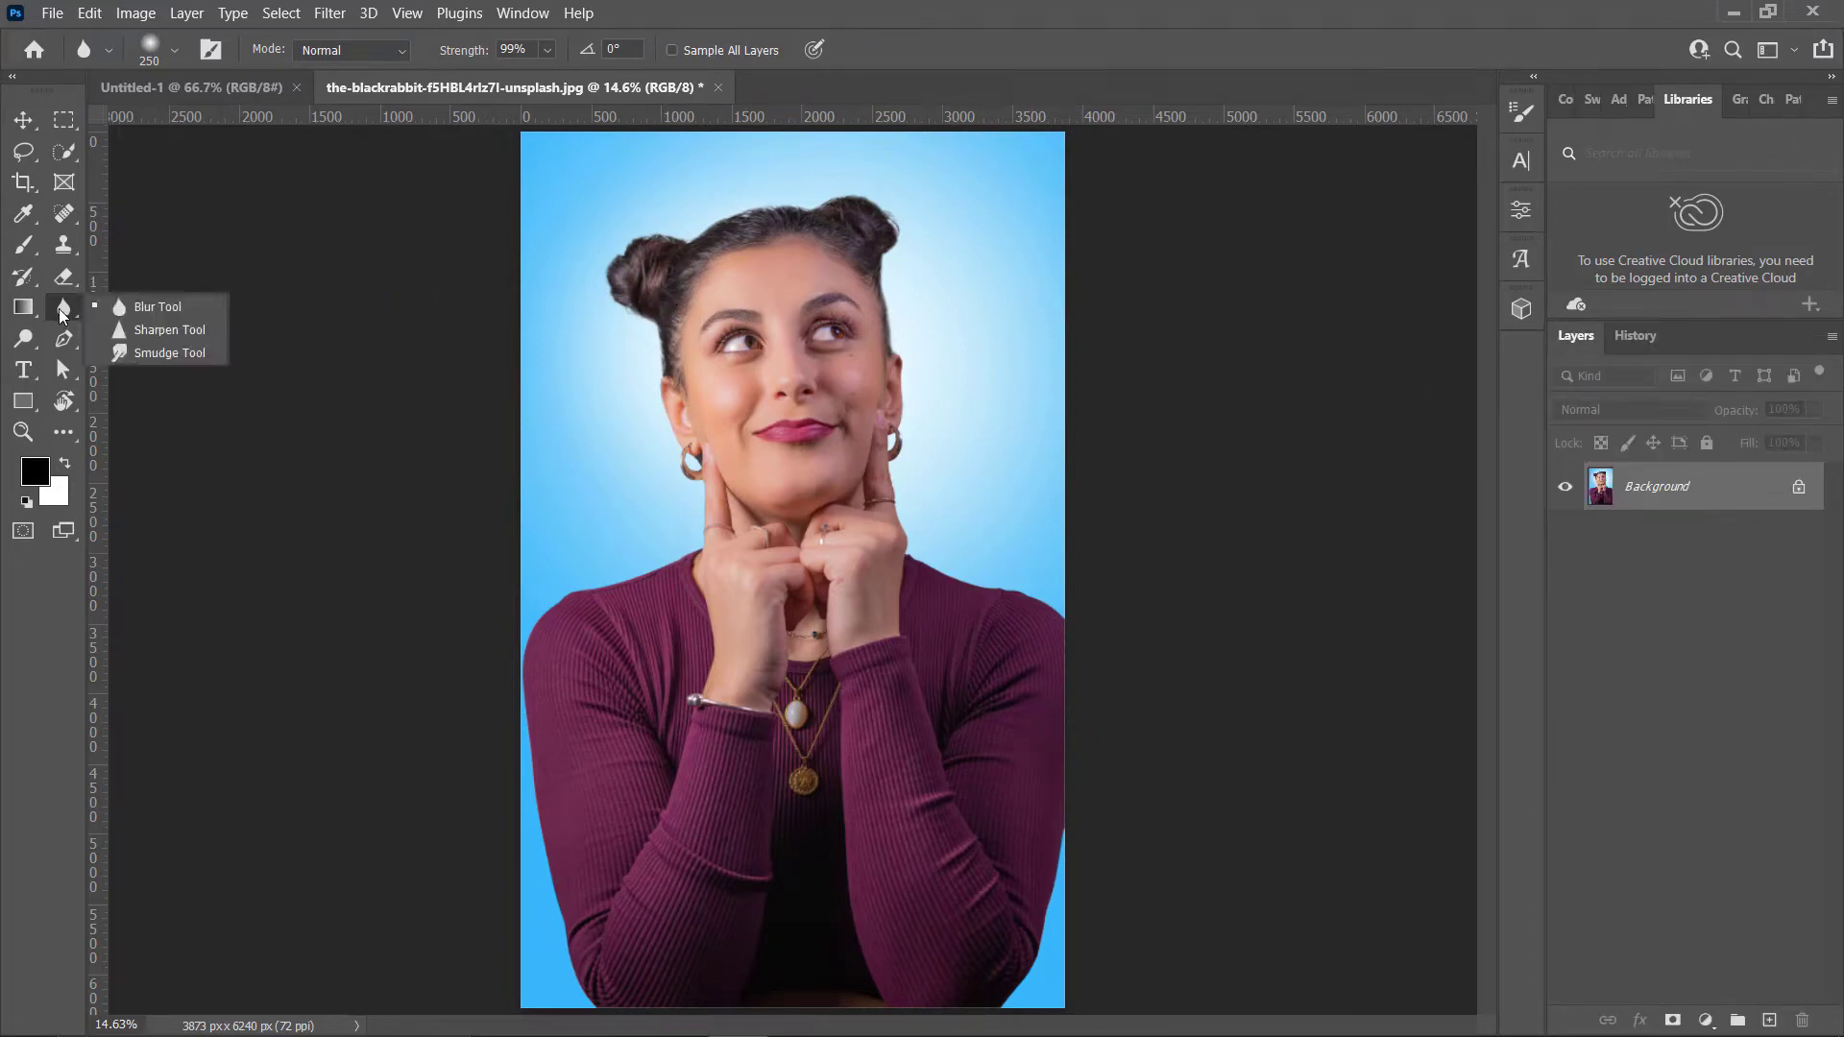
click(107, 322)
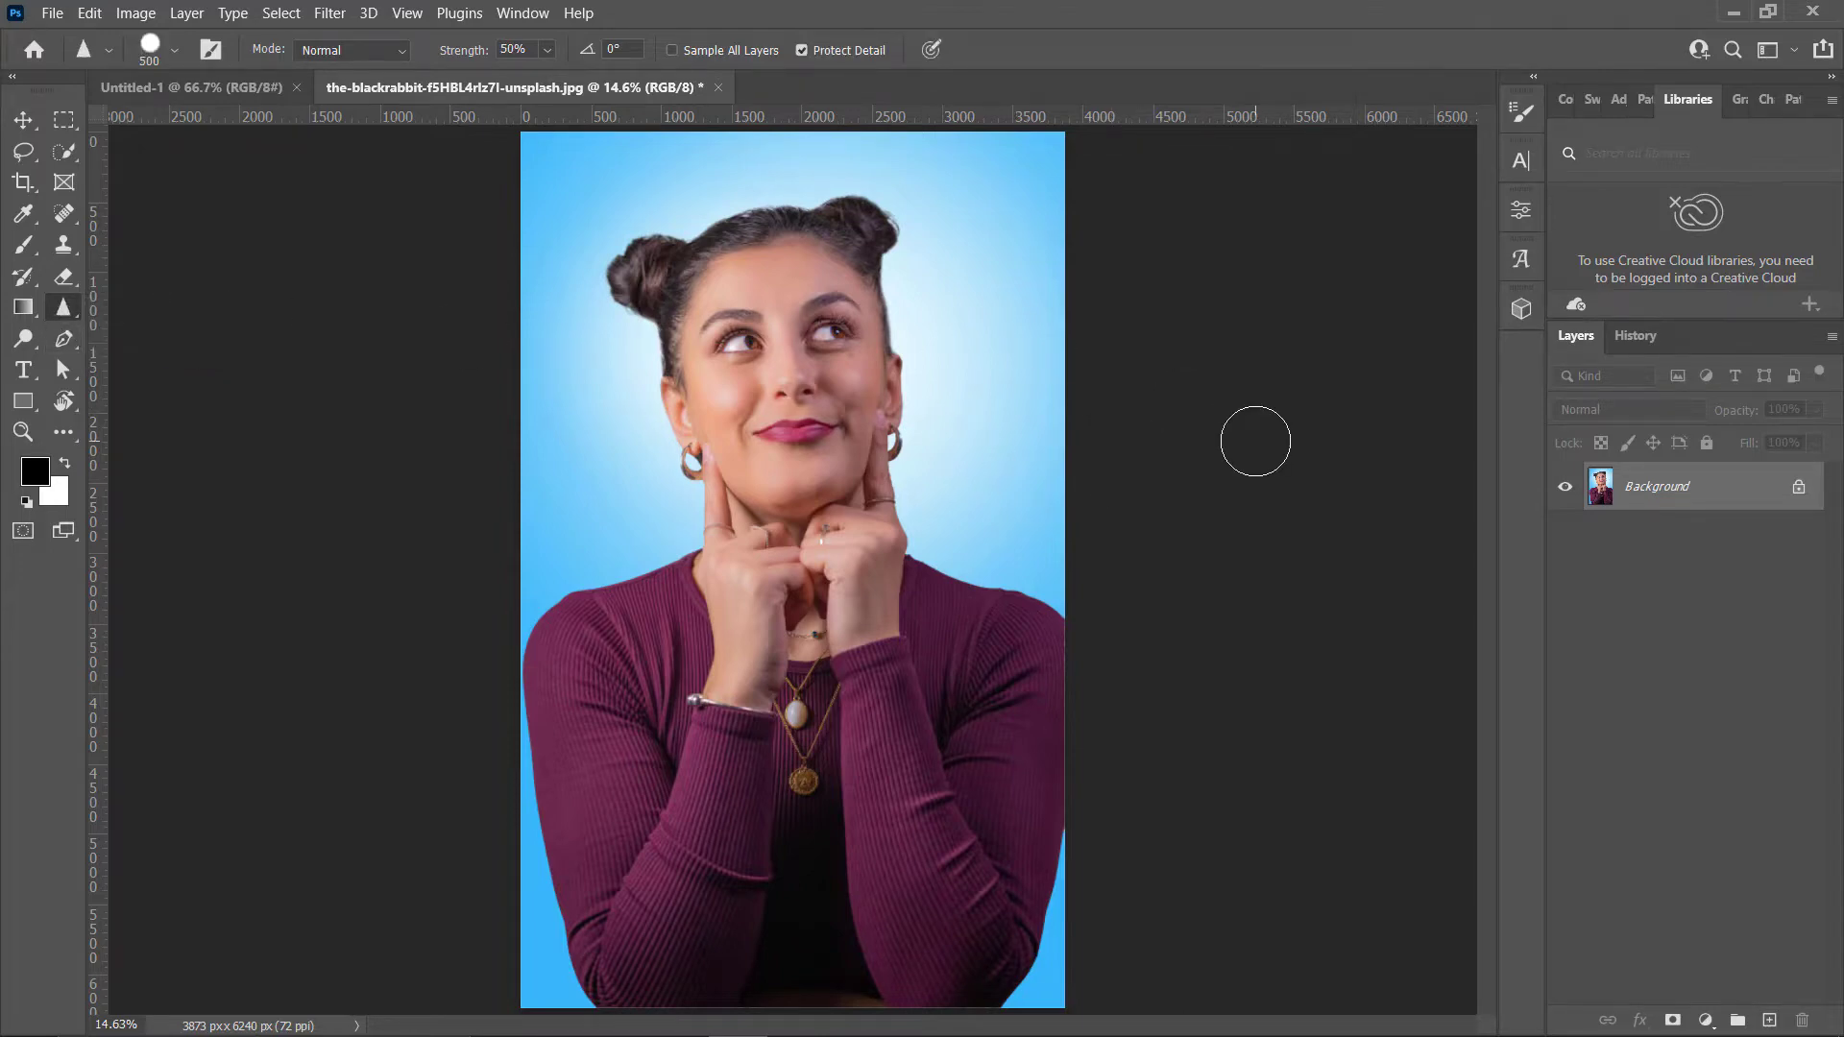
key(ctrl+plus)
key(ctrl+plus)
key(ctrl+plus)
key(ctrl+plus)
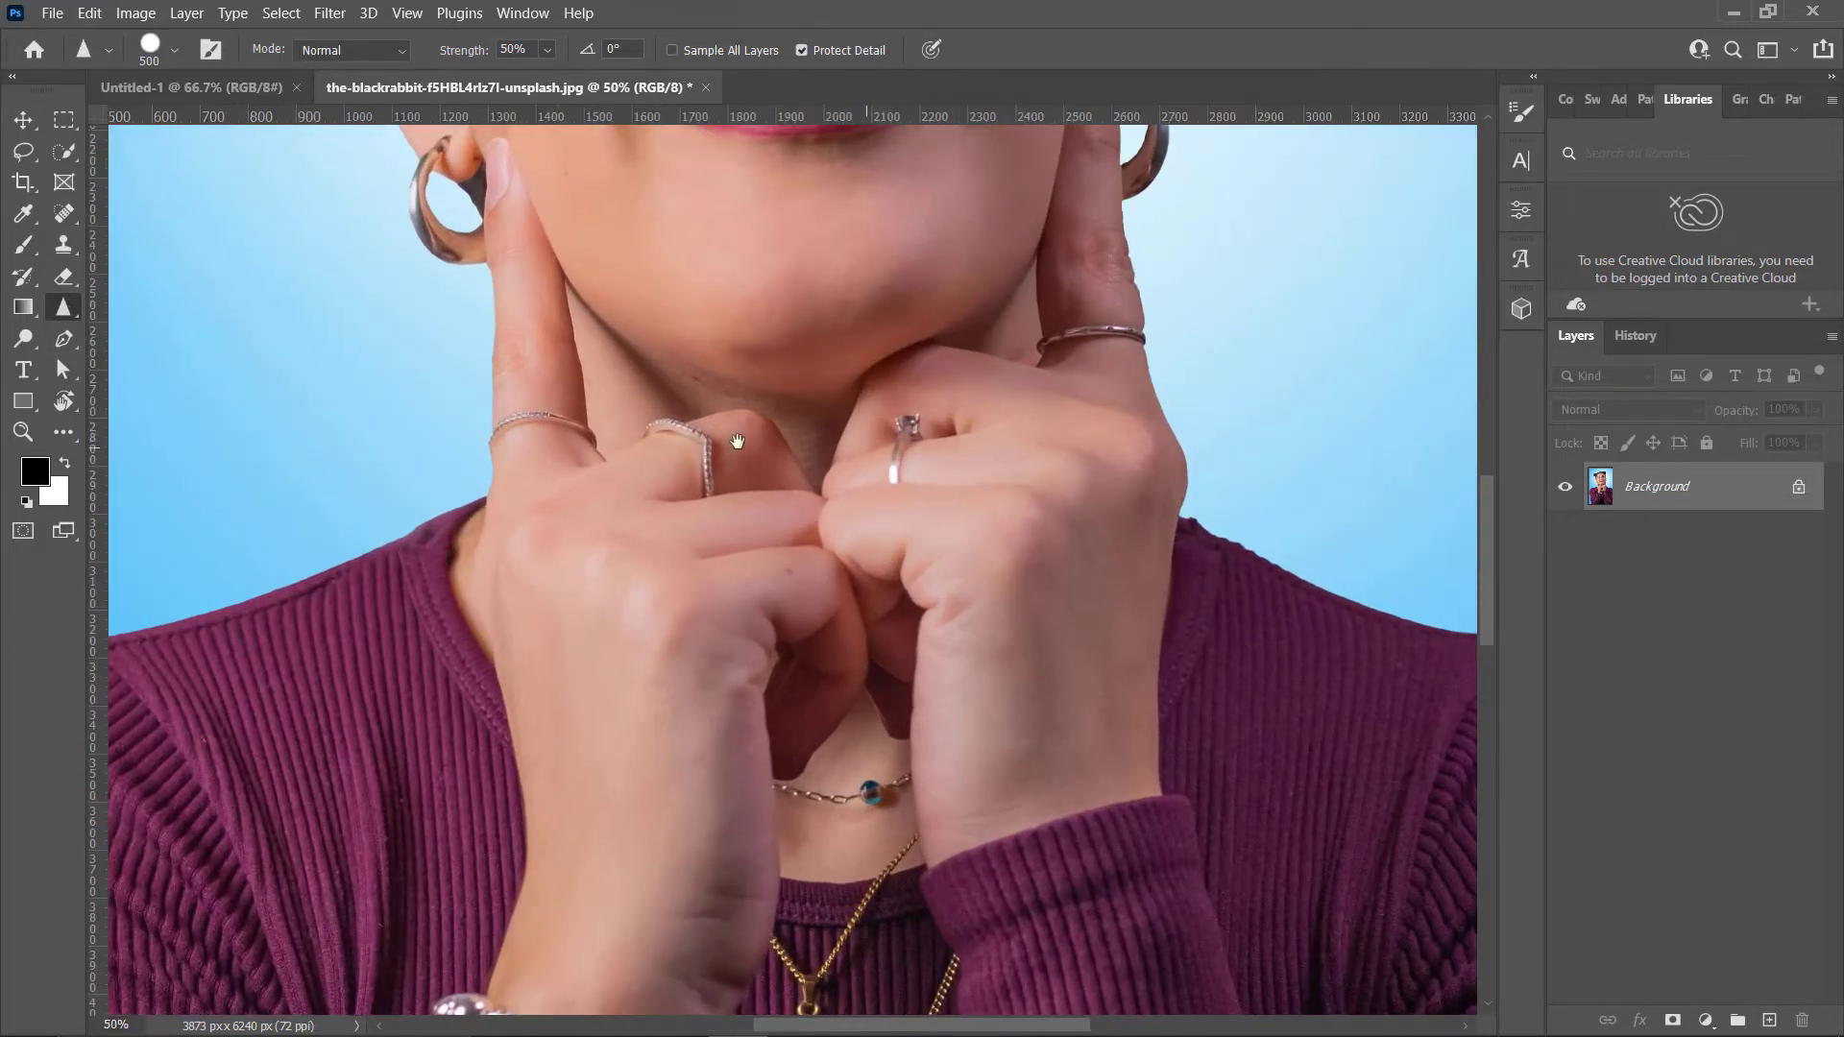
drag(736, 441, 738, 750)
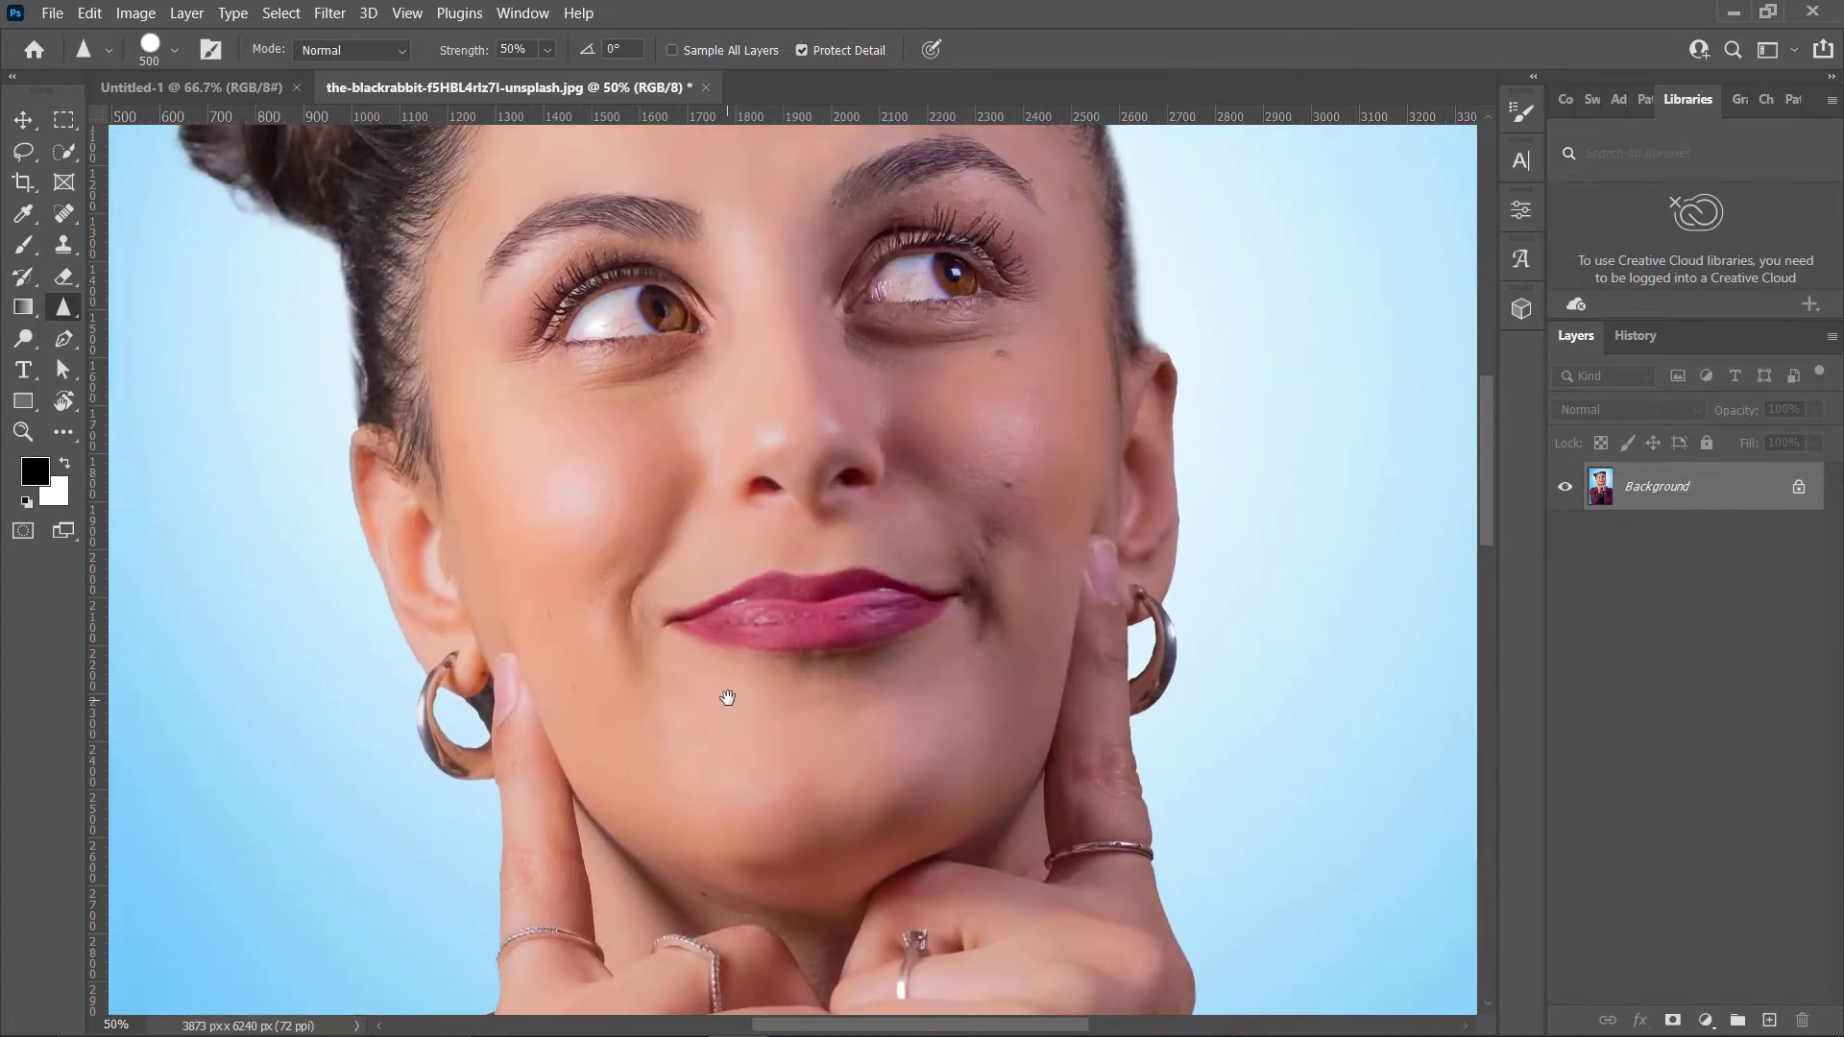
drag(741, 677, 746, 711)
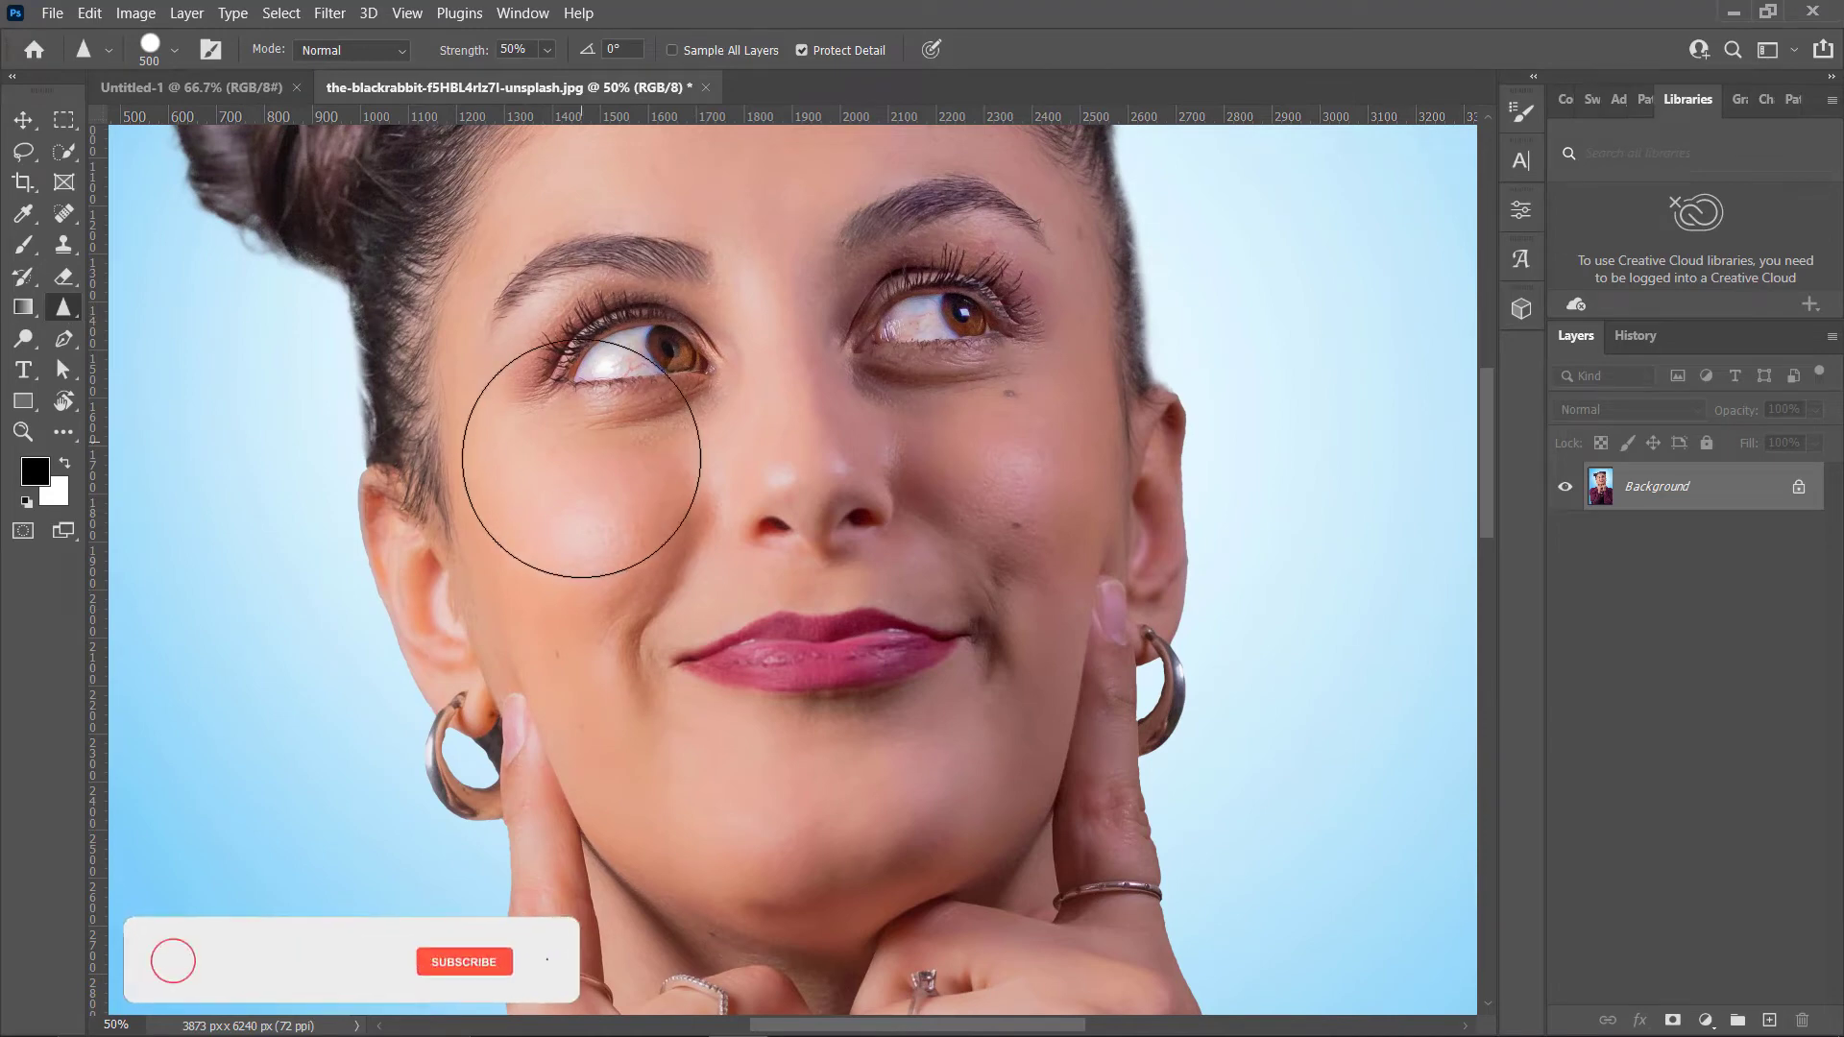
key(bracketleft)
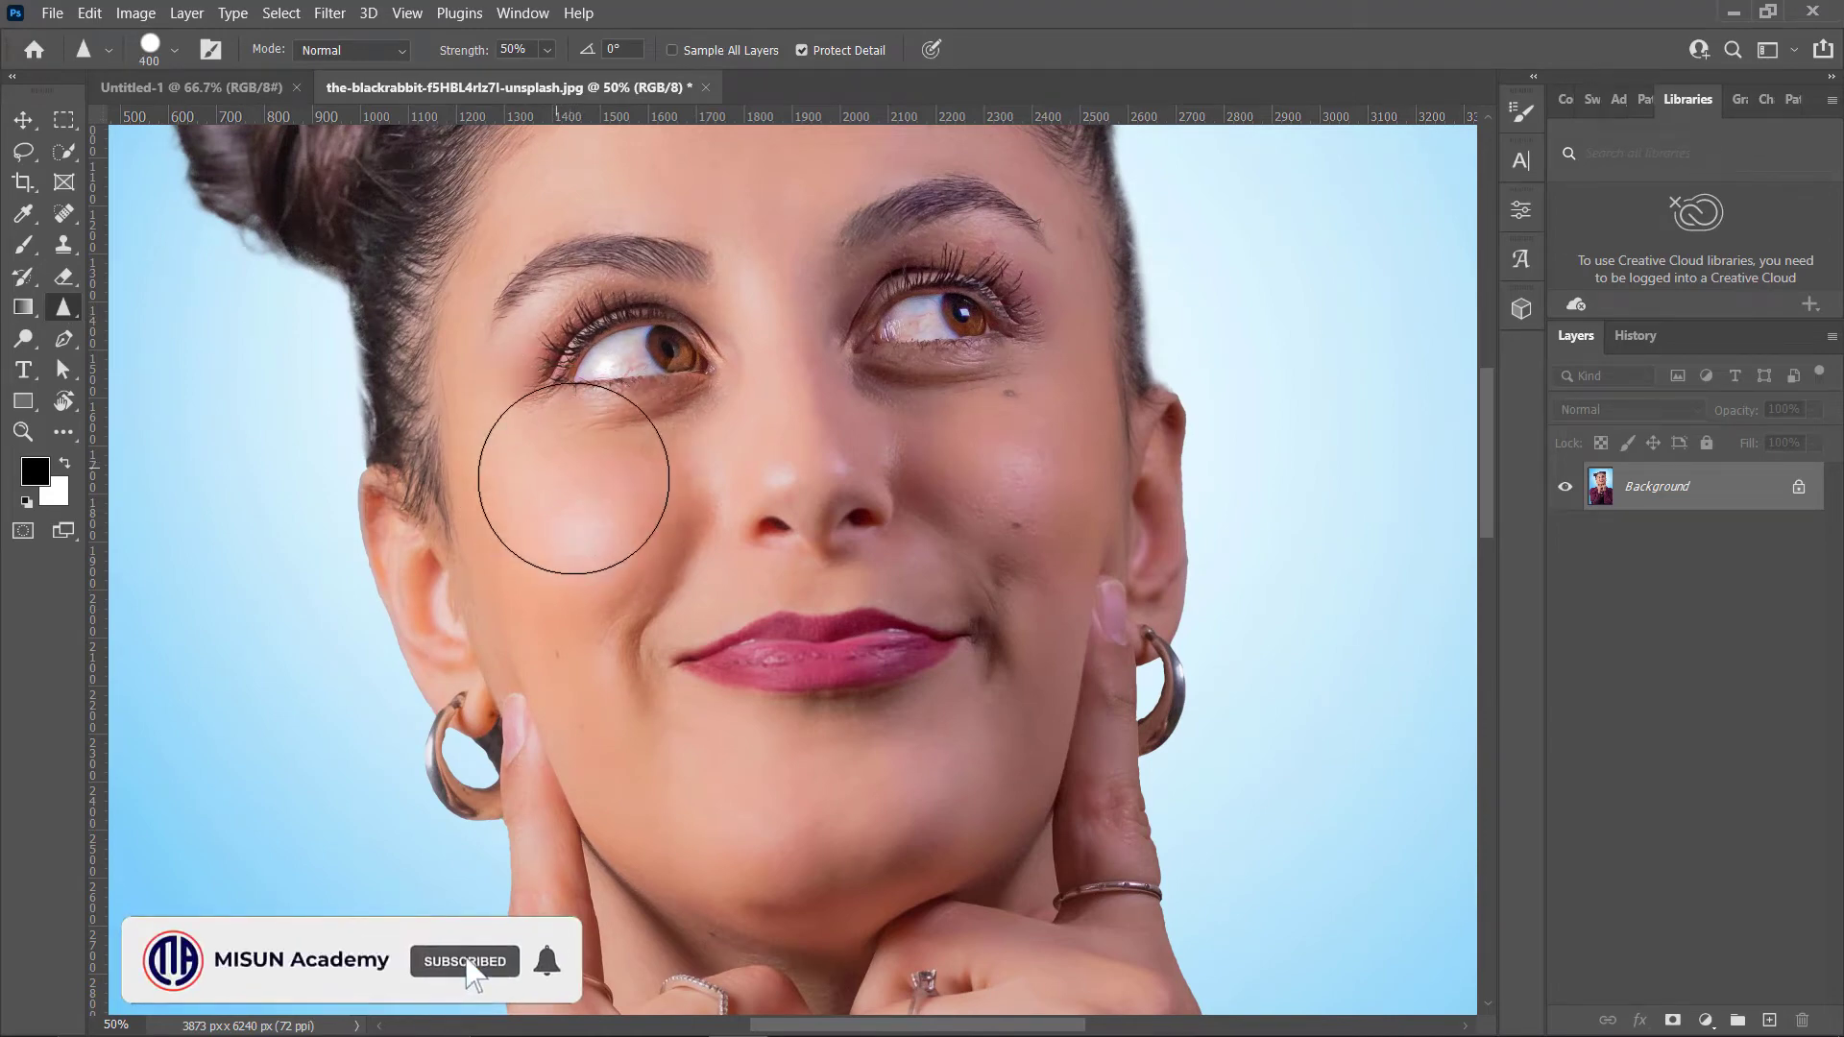
mouse_move(578, 506)
mouse_down()
mouse_move(576, 547)
mouse_move(580, 490)
mouse_move(579, 560)
mouse_move(556, 564)
mouse_move(580, 666)
mouse_move(527, 407)
mouse_move(531, 468)
mouse_move(564, 496)
mouse_up()
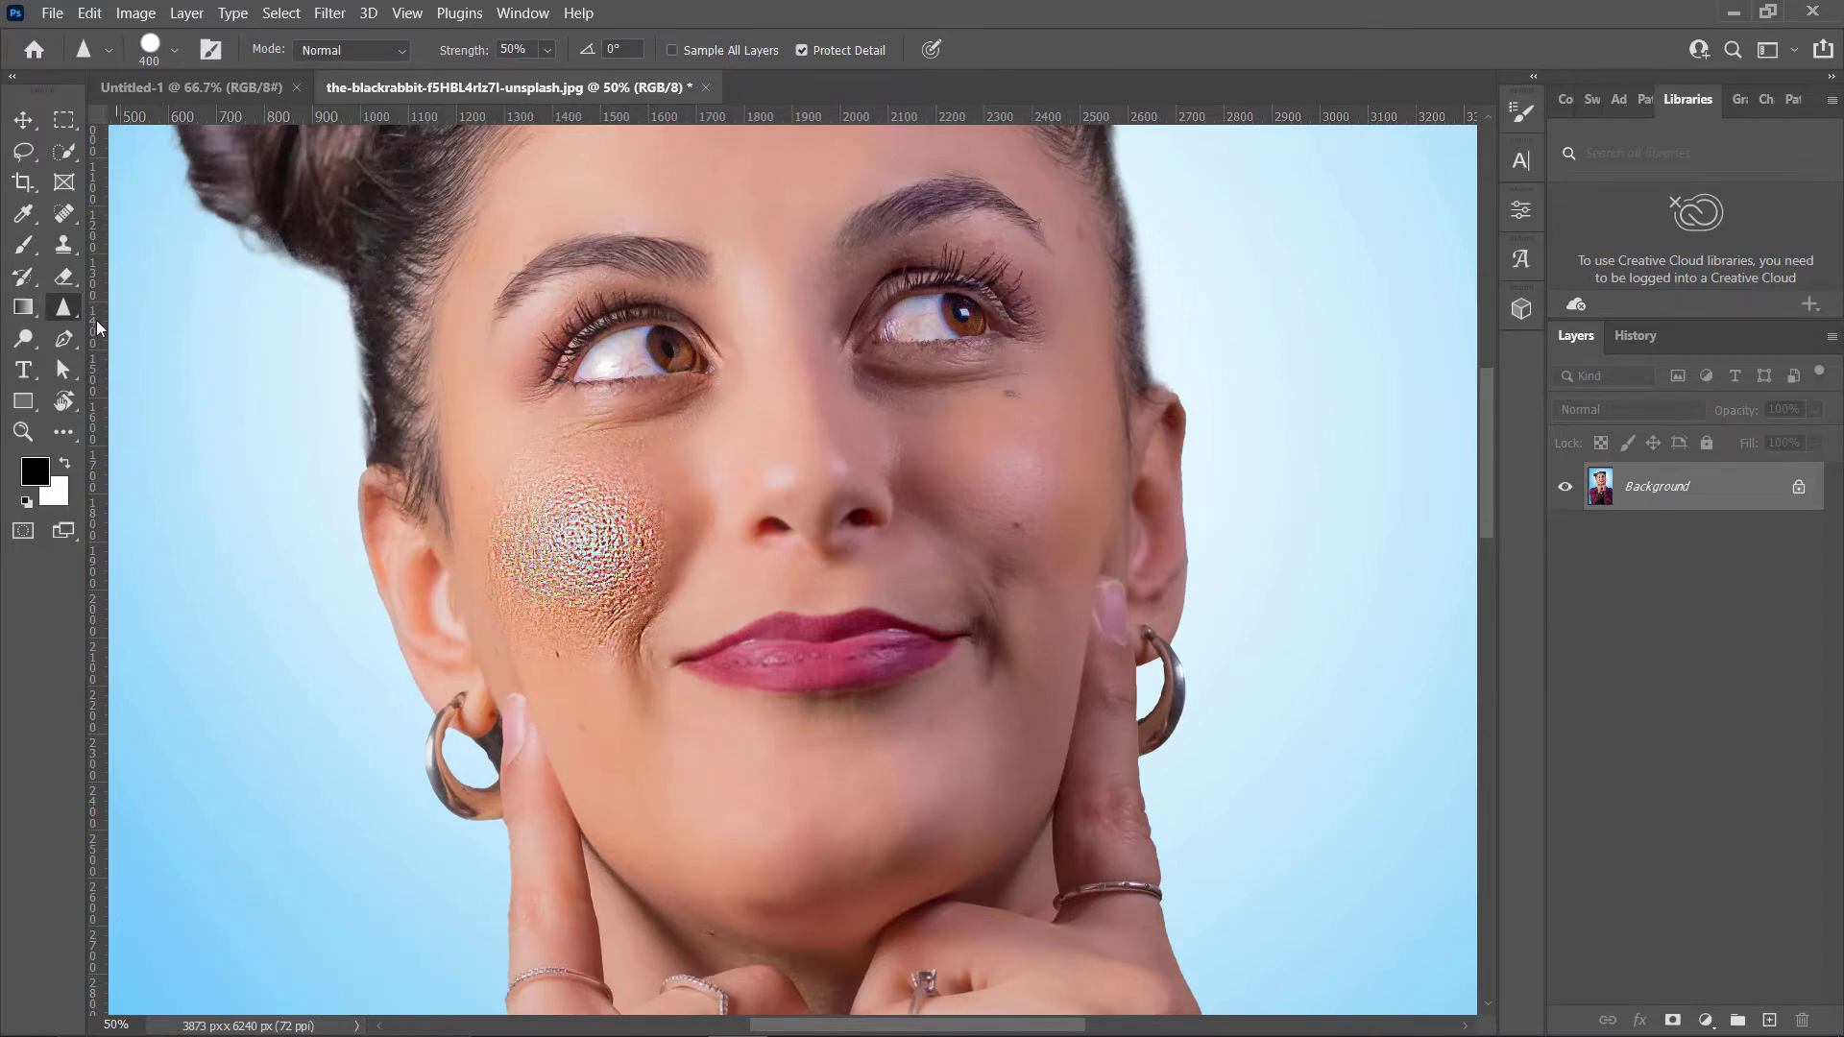
- Smooth the cheek on the right side of the photo with the Smudge Tool, reducing the brush size to 200
right_click(68, 309)
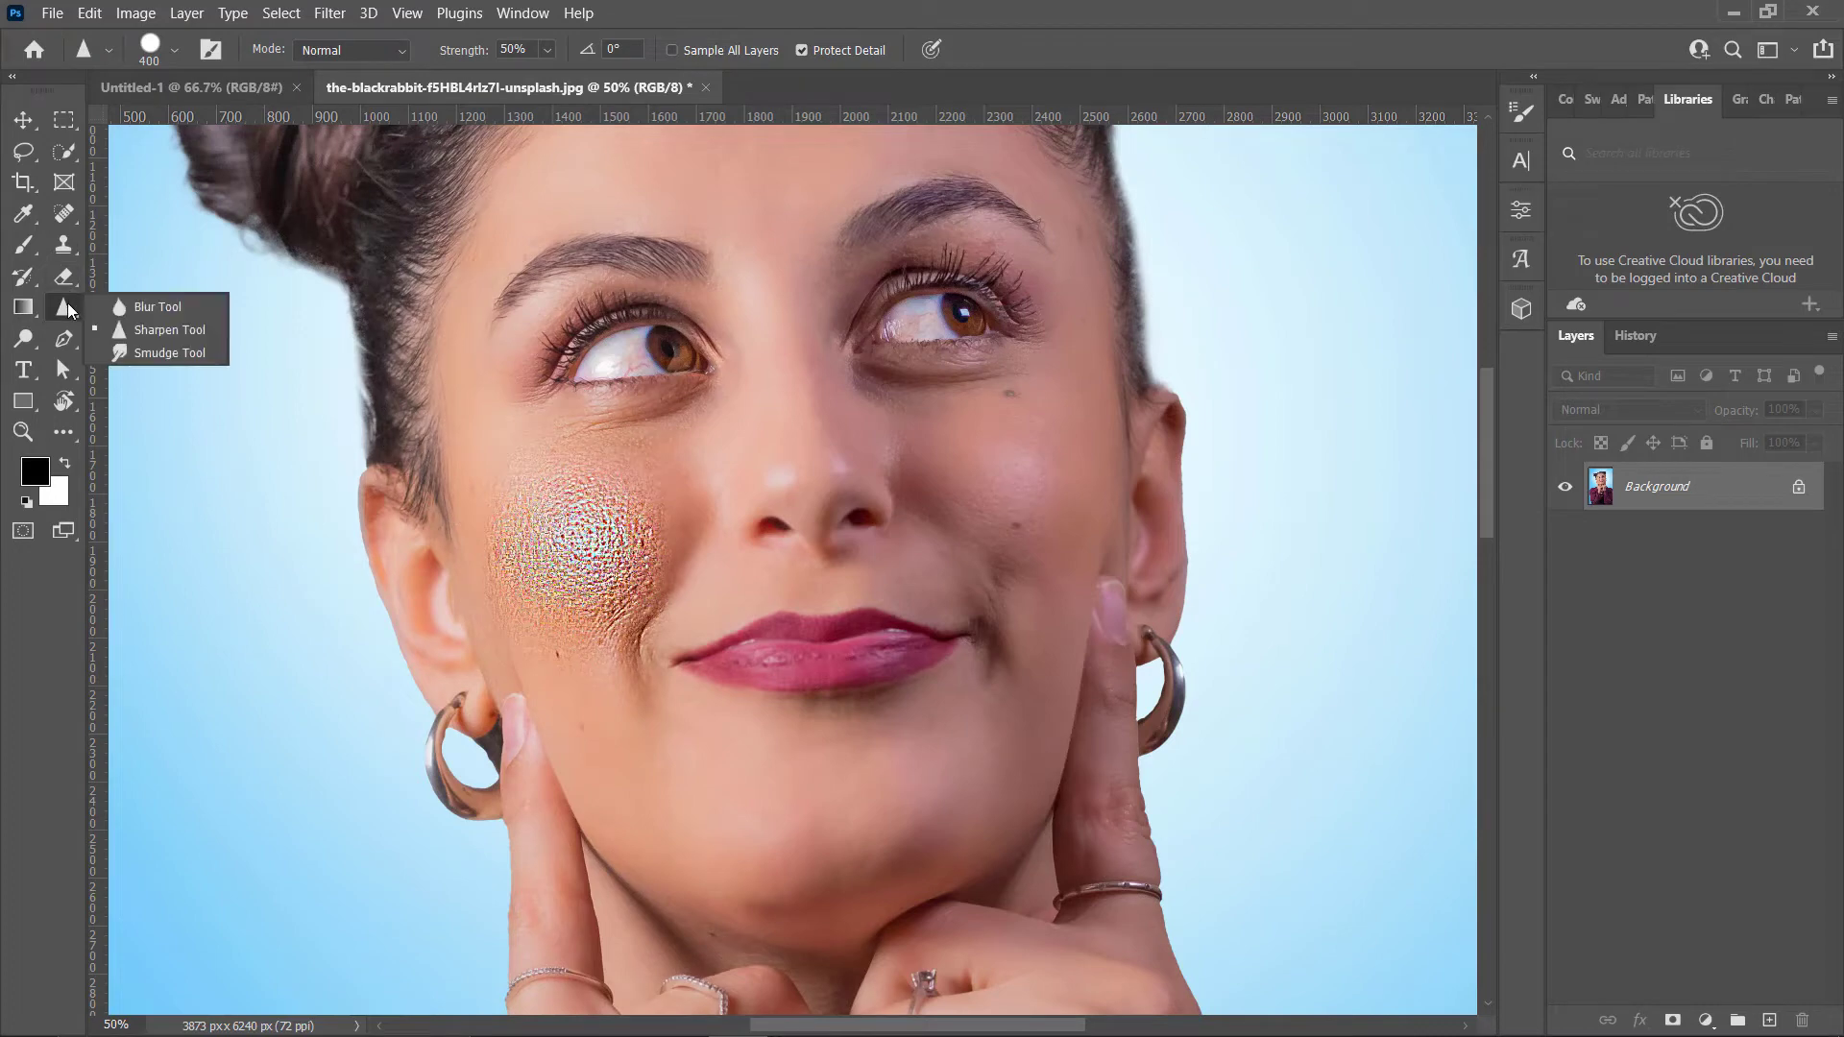
click(142, 353)
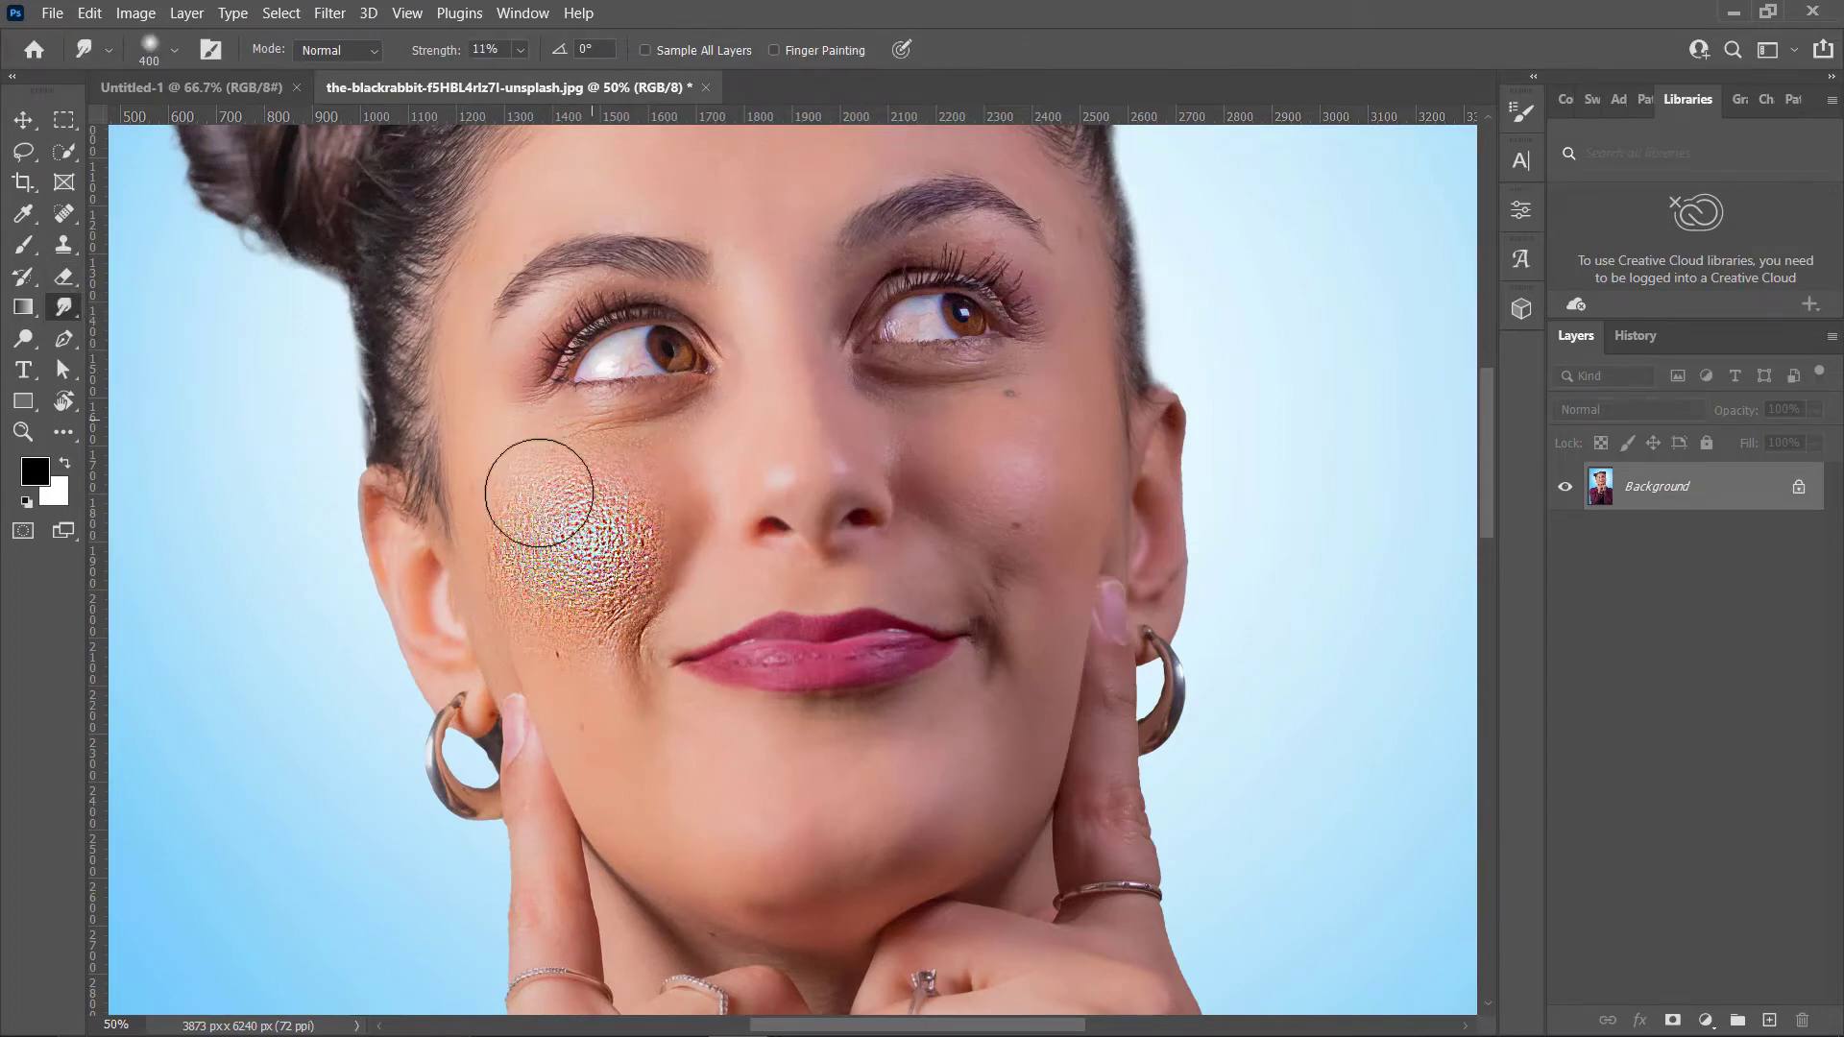
scroll(1056, 524, up, 3)
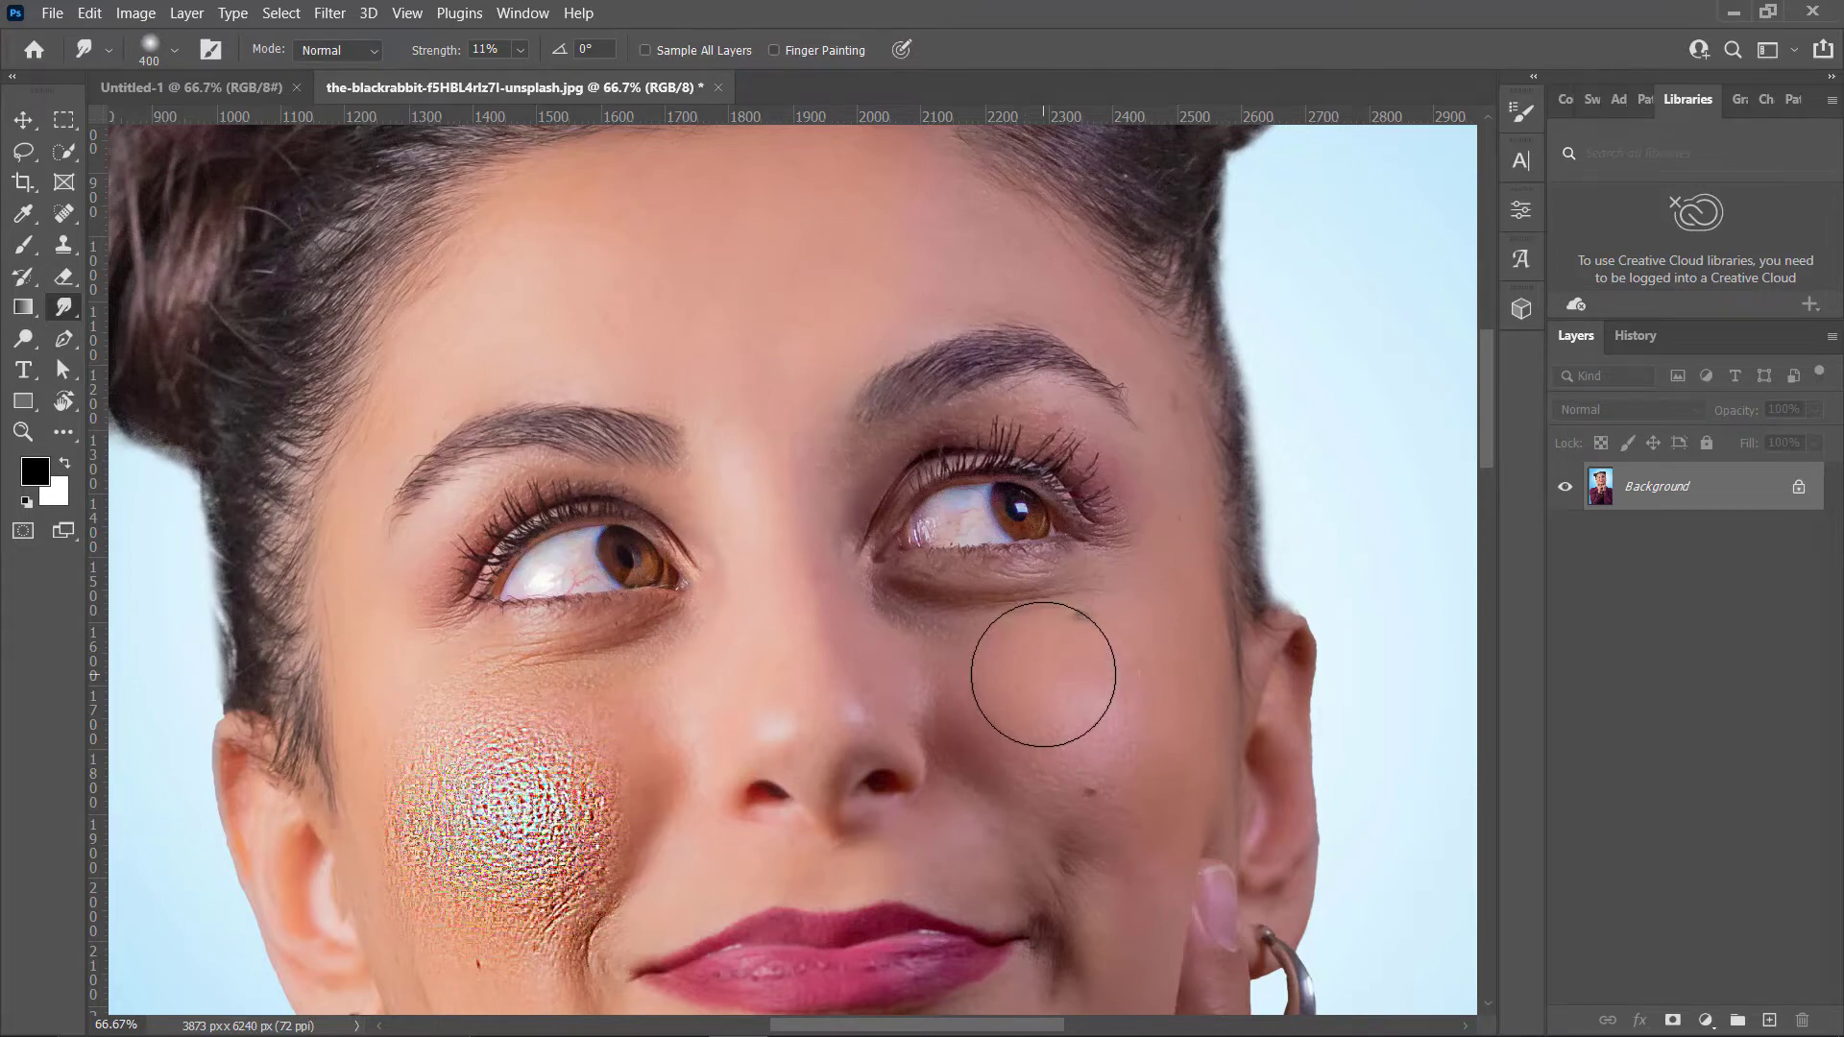
scroll(1043, 676, down, 1)
scroll(1043, 675, down, 1)
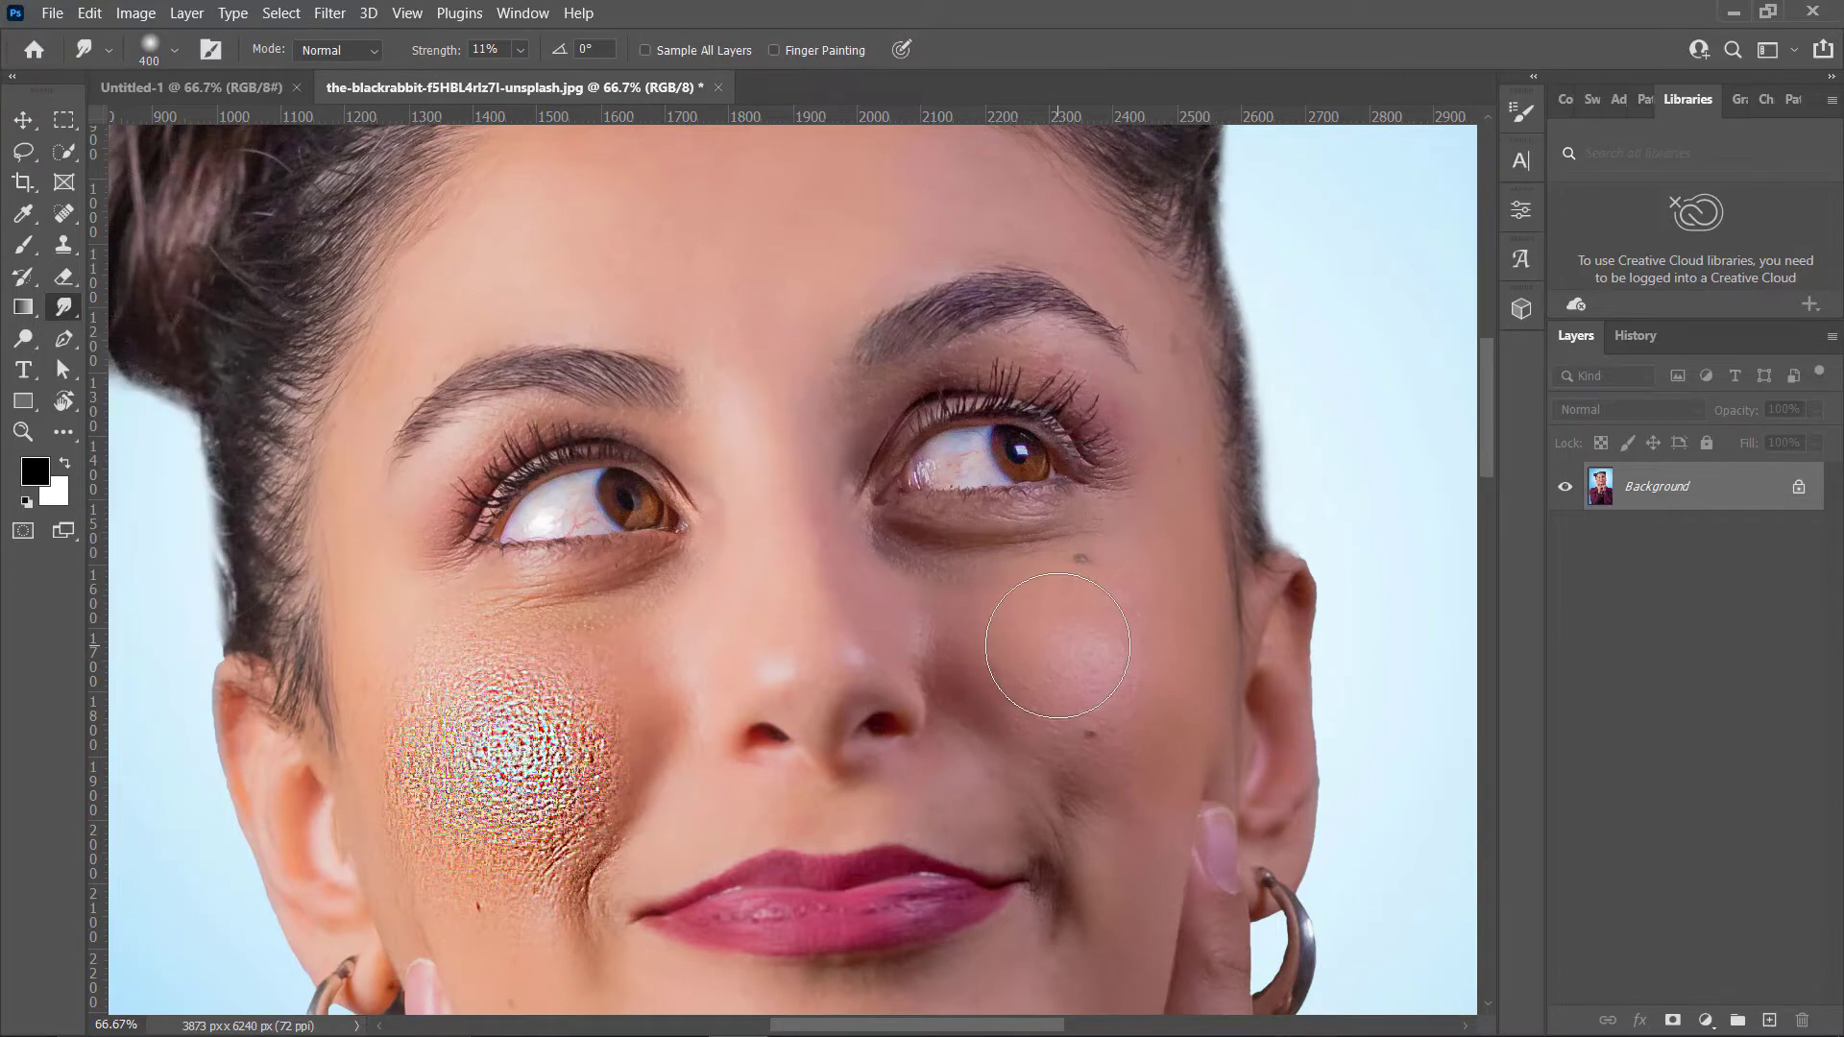
key(bracketleft)
key(bracketleft)
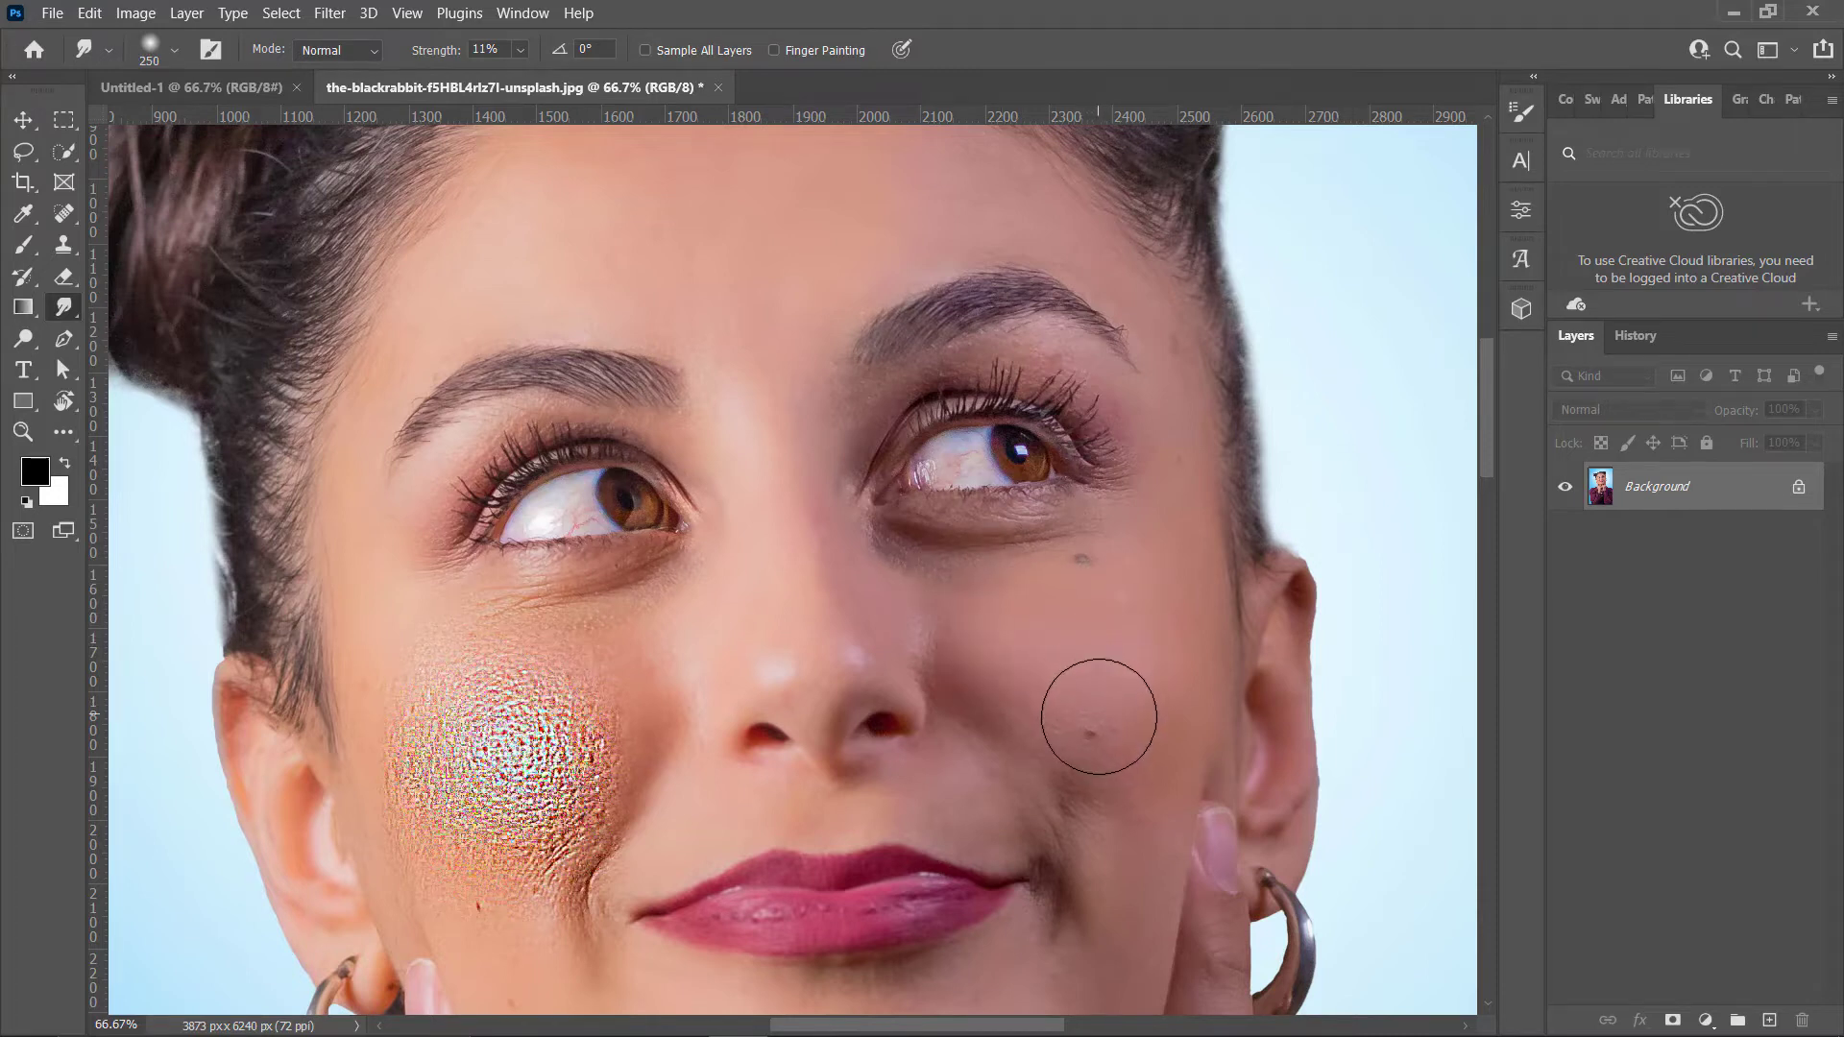
scroll(1098, 716, down, 1)
key(bracketleft)
key(bracketleft)
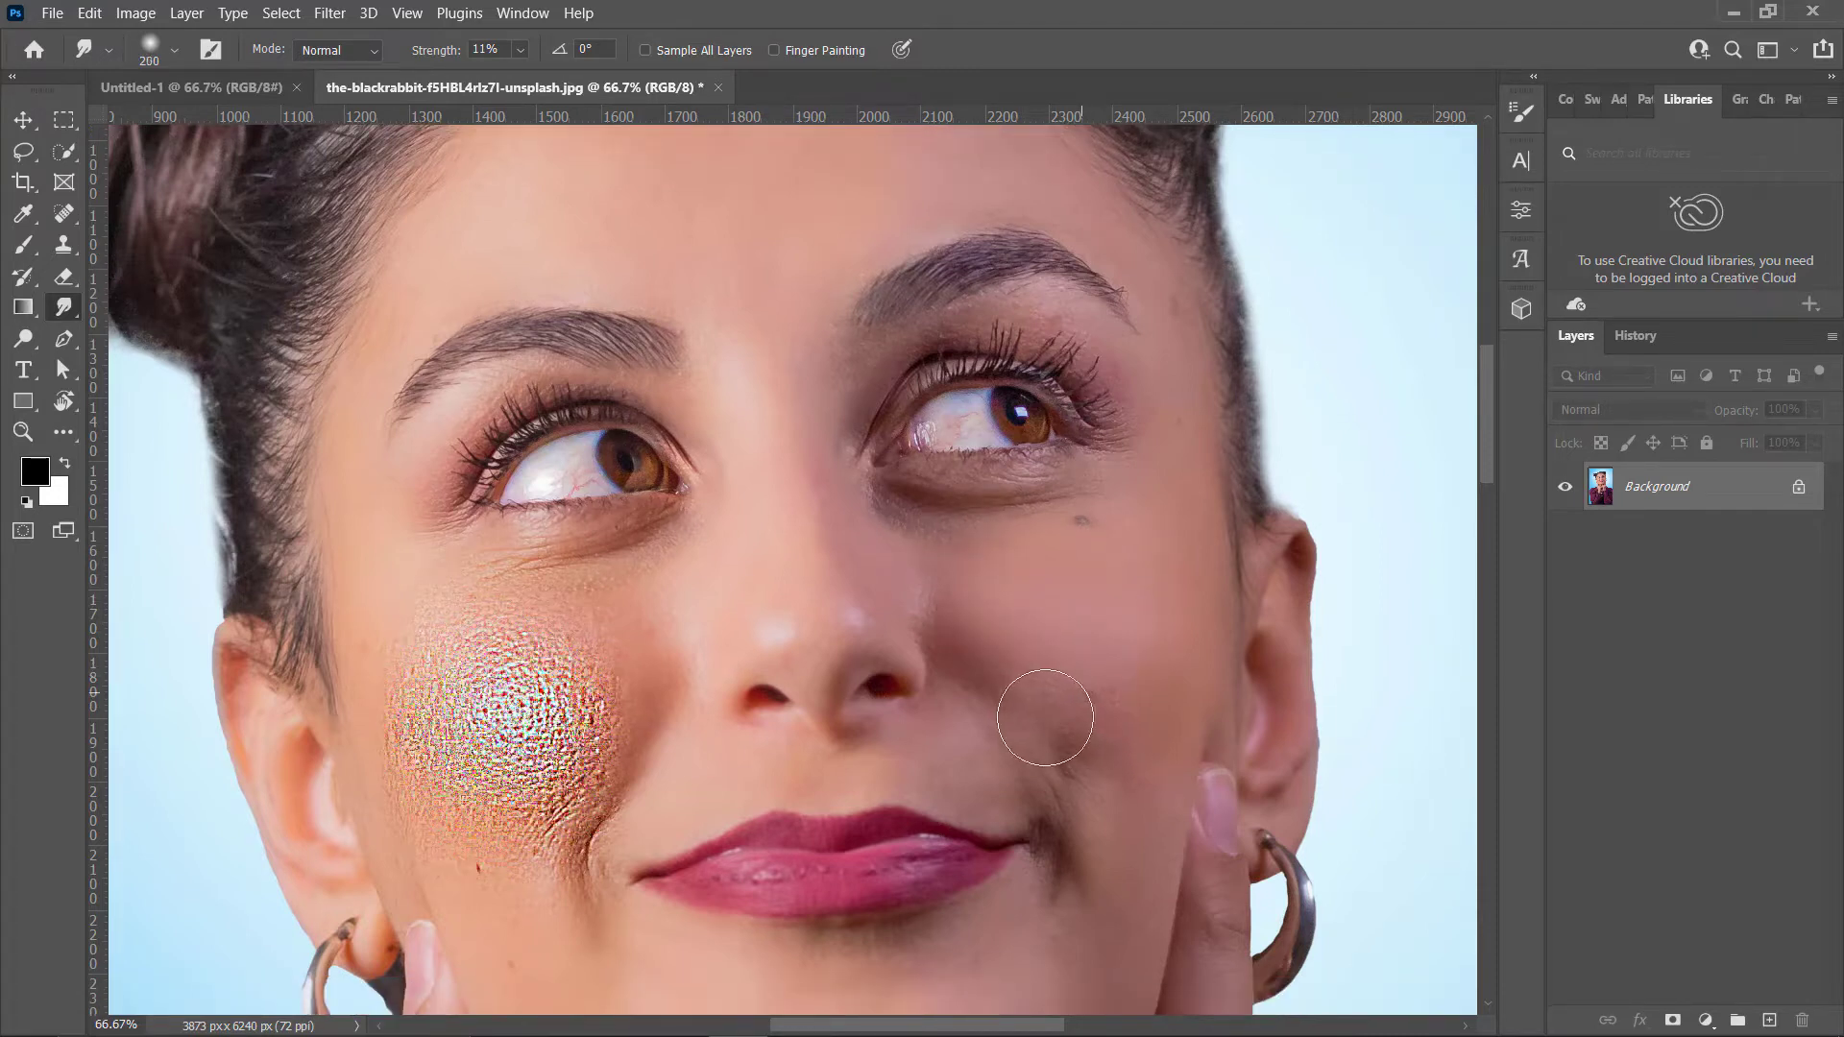
mouse_move(1045, 718)
mouse_down()
mouse_move(1009, 672)
mouse_move(1113, 731)
mouse_move(1011, 656)
mouse_up()
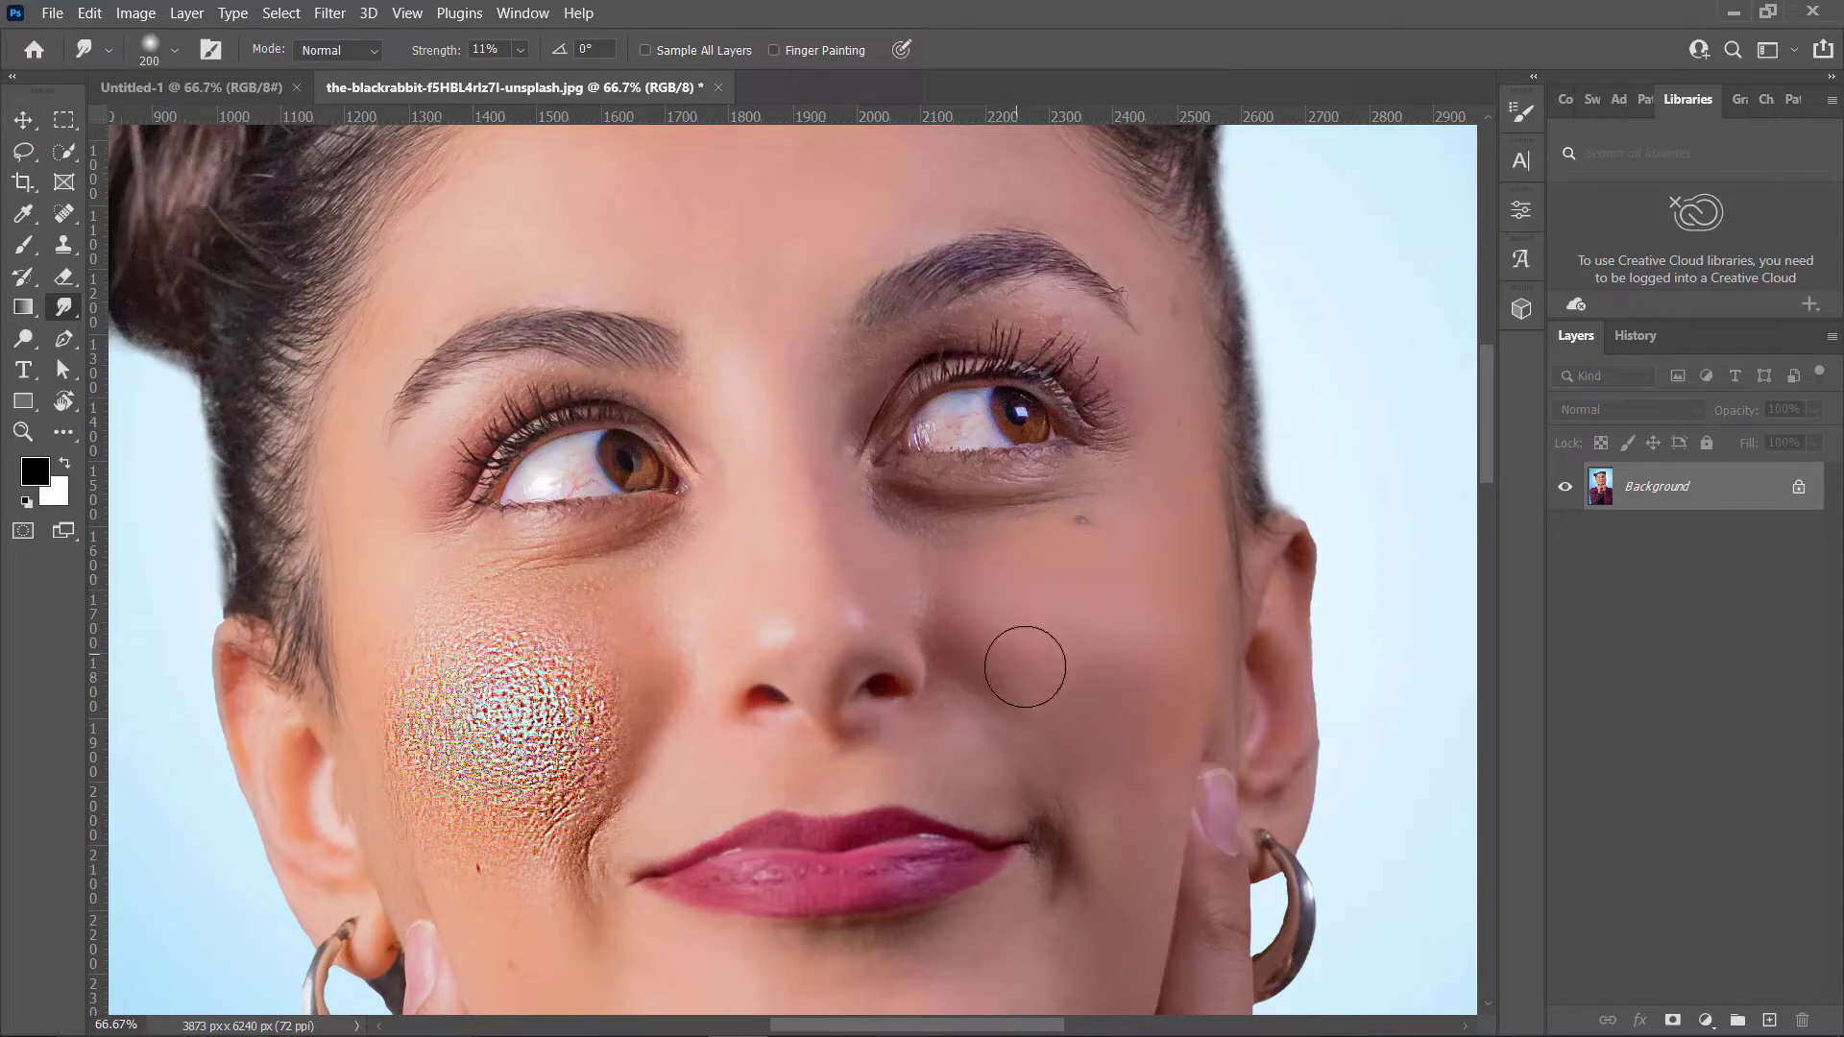
scroll(1152, 664, up, 1)
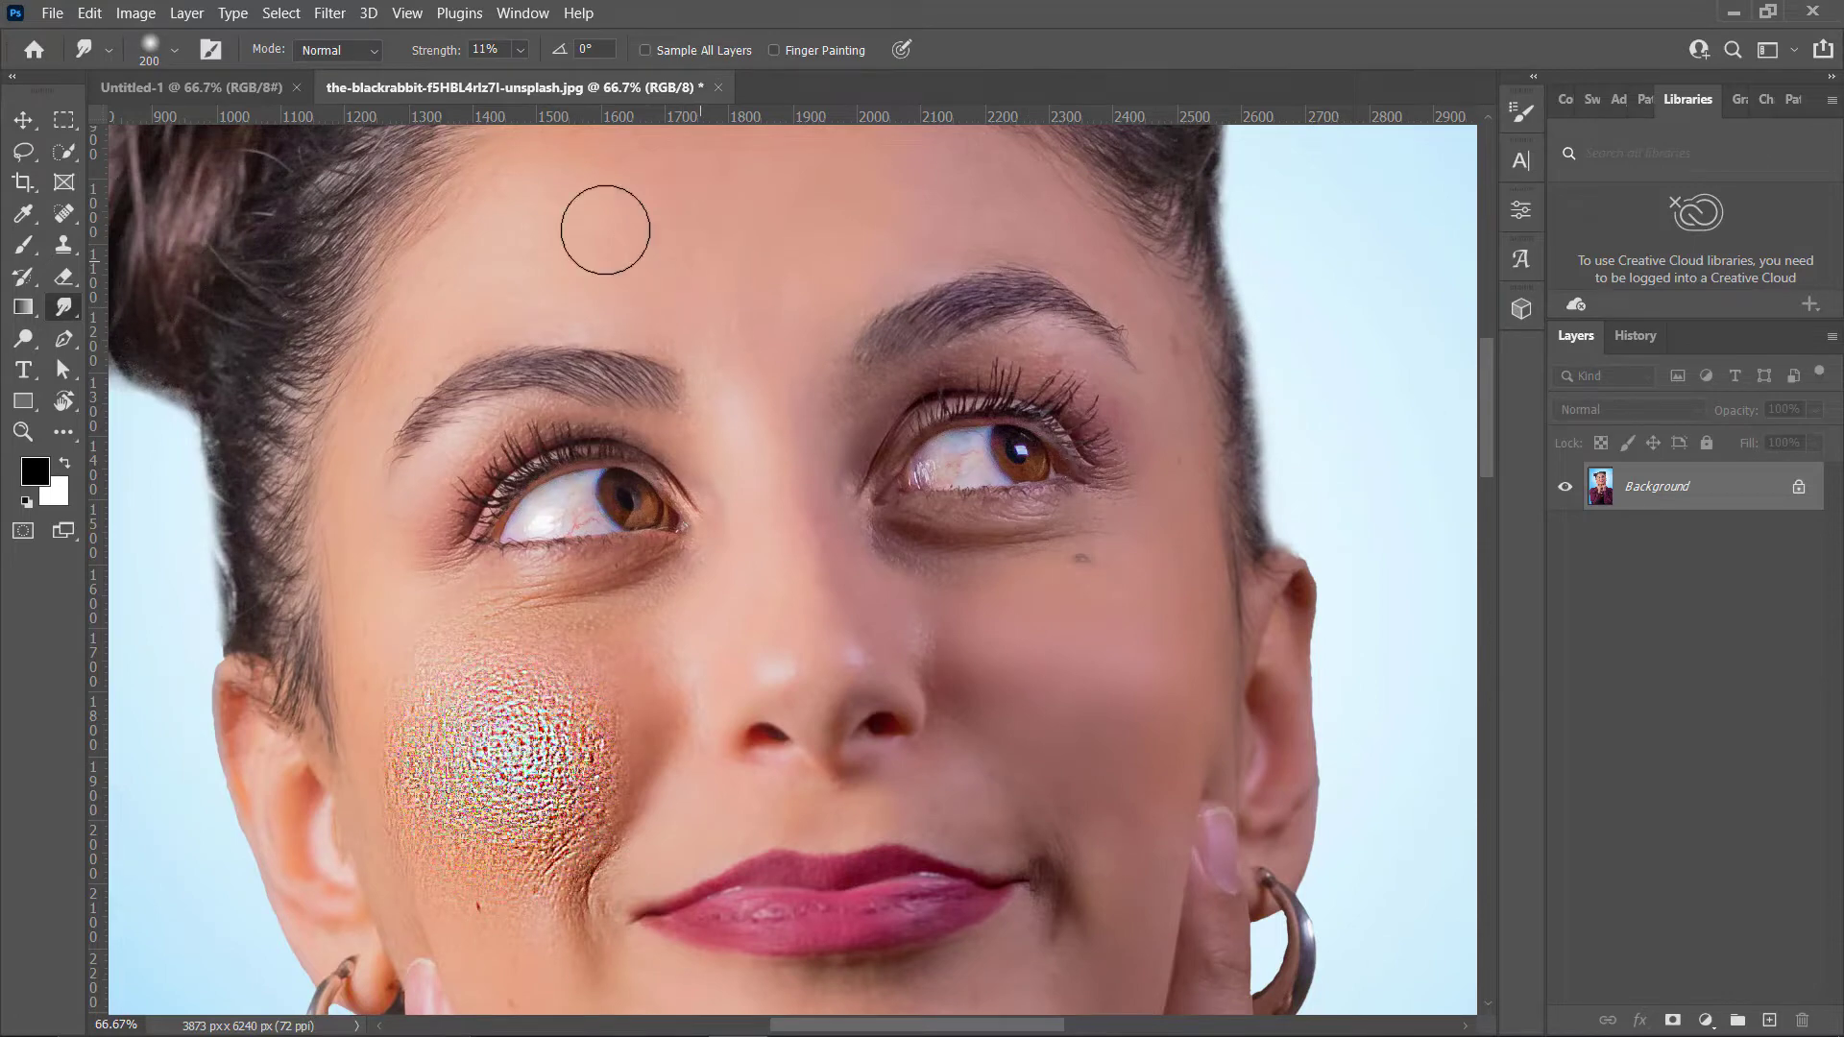
- Switch back to the Blur Tool and undo the sharpen and smudge strokes by restoring the original snapshot
right_click(71, 313)
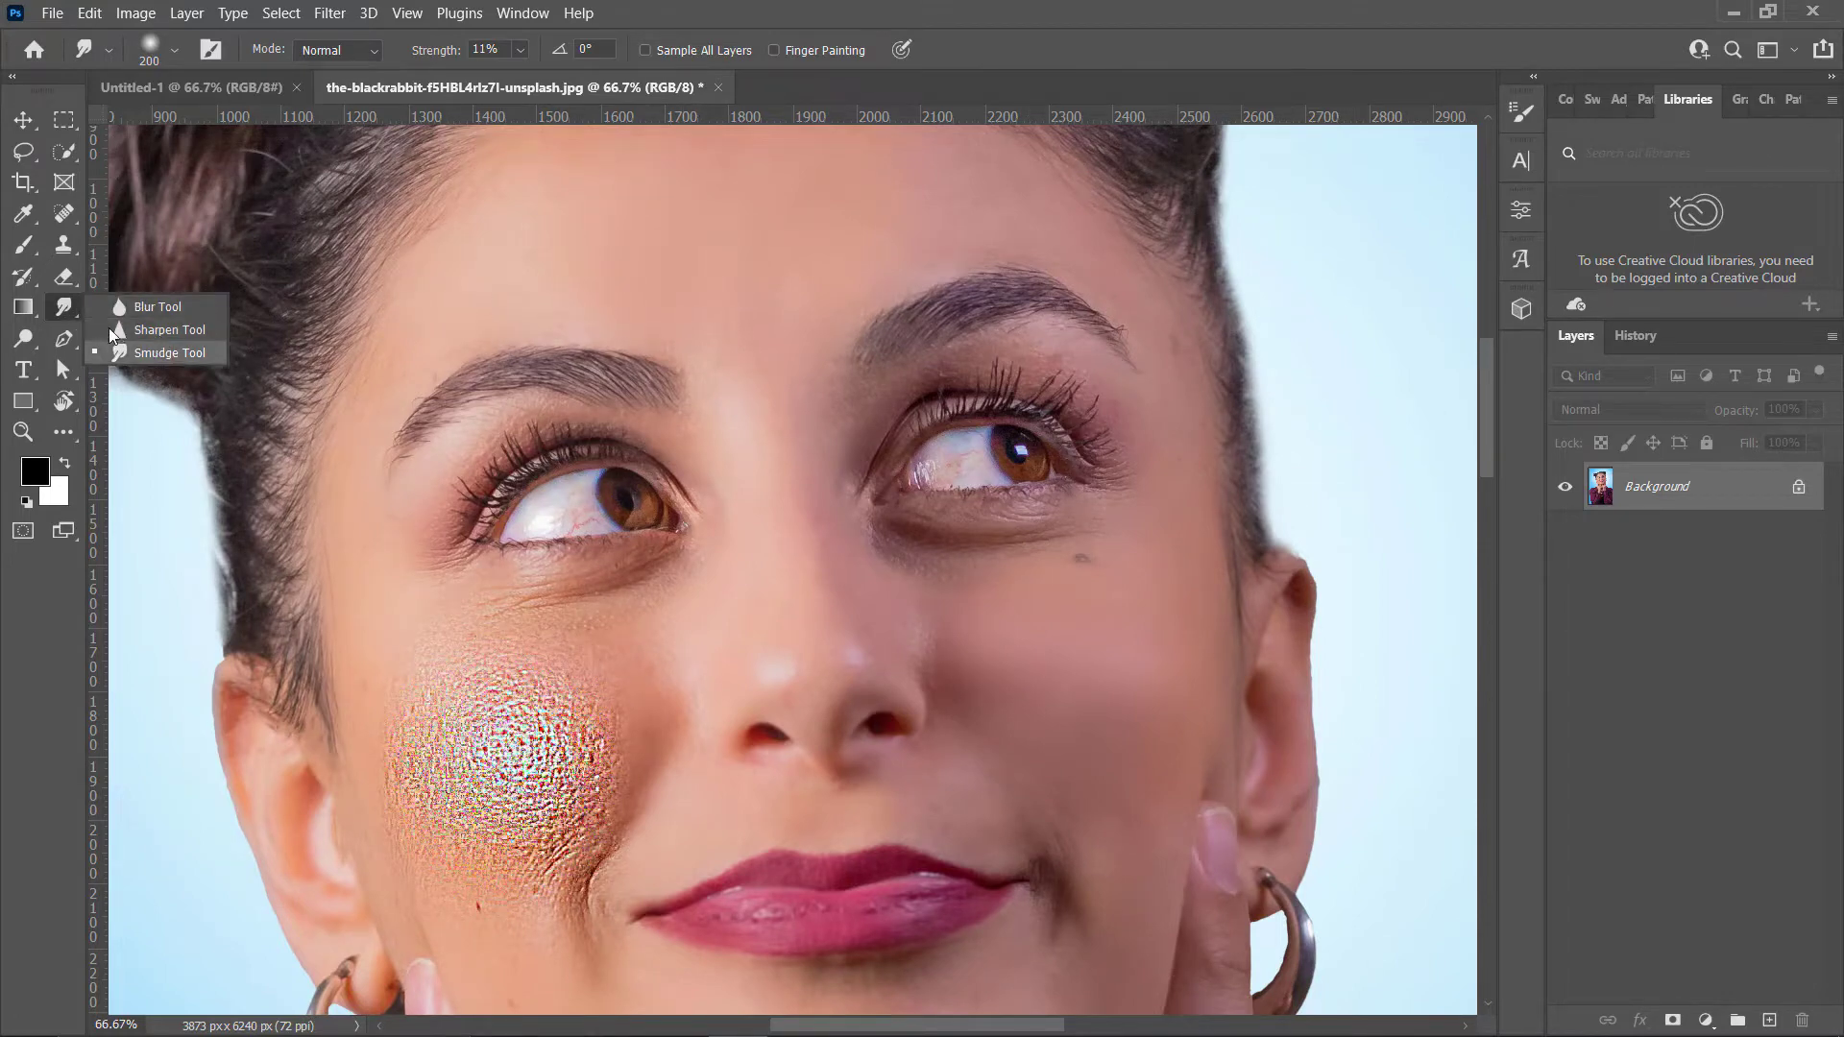
click(96, 307)
key(ctrl+0)
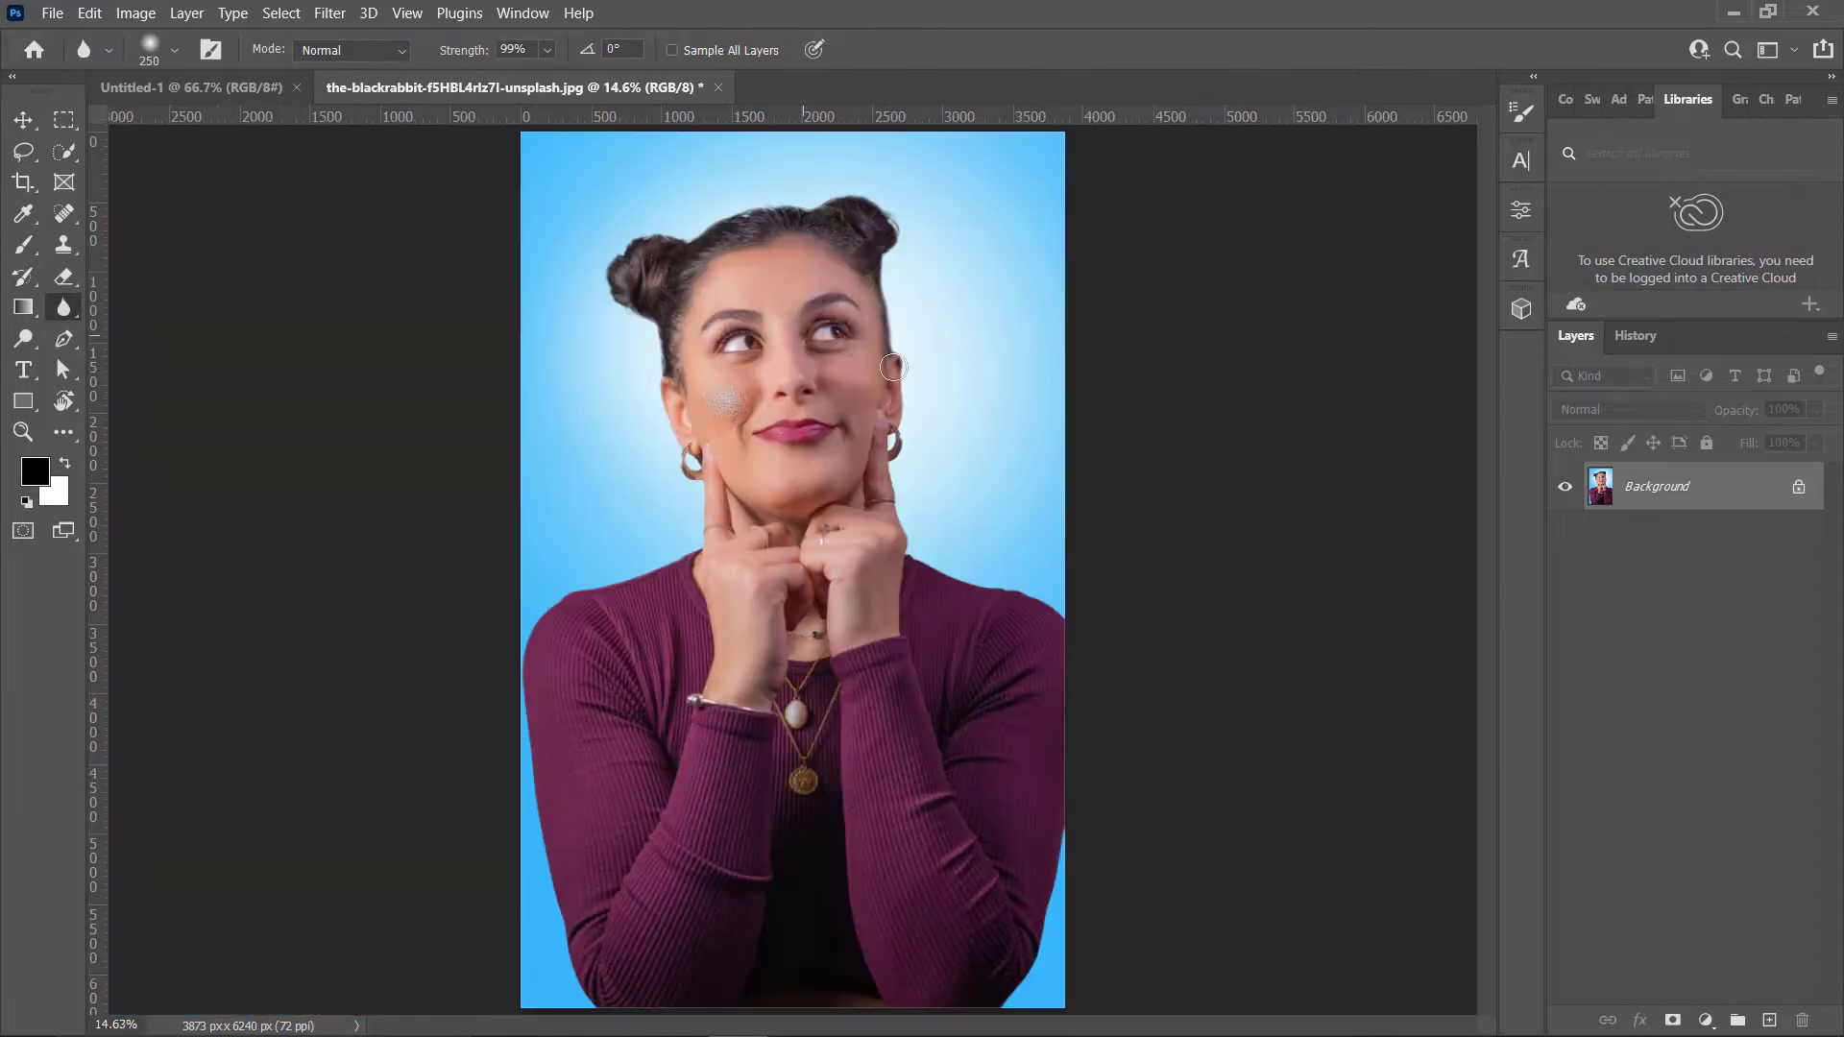
click(1632, 338)
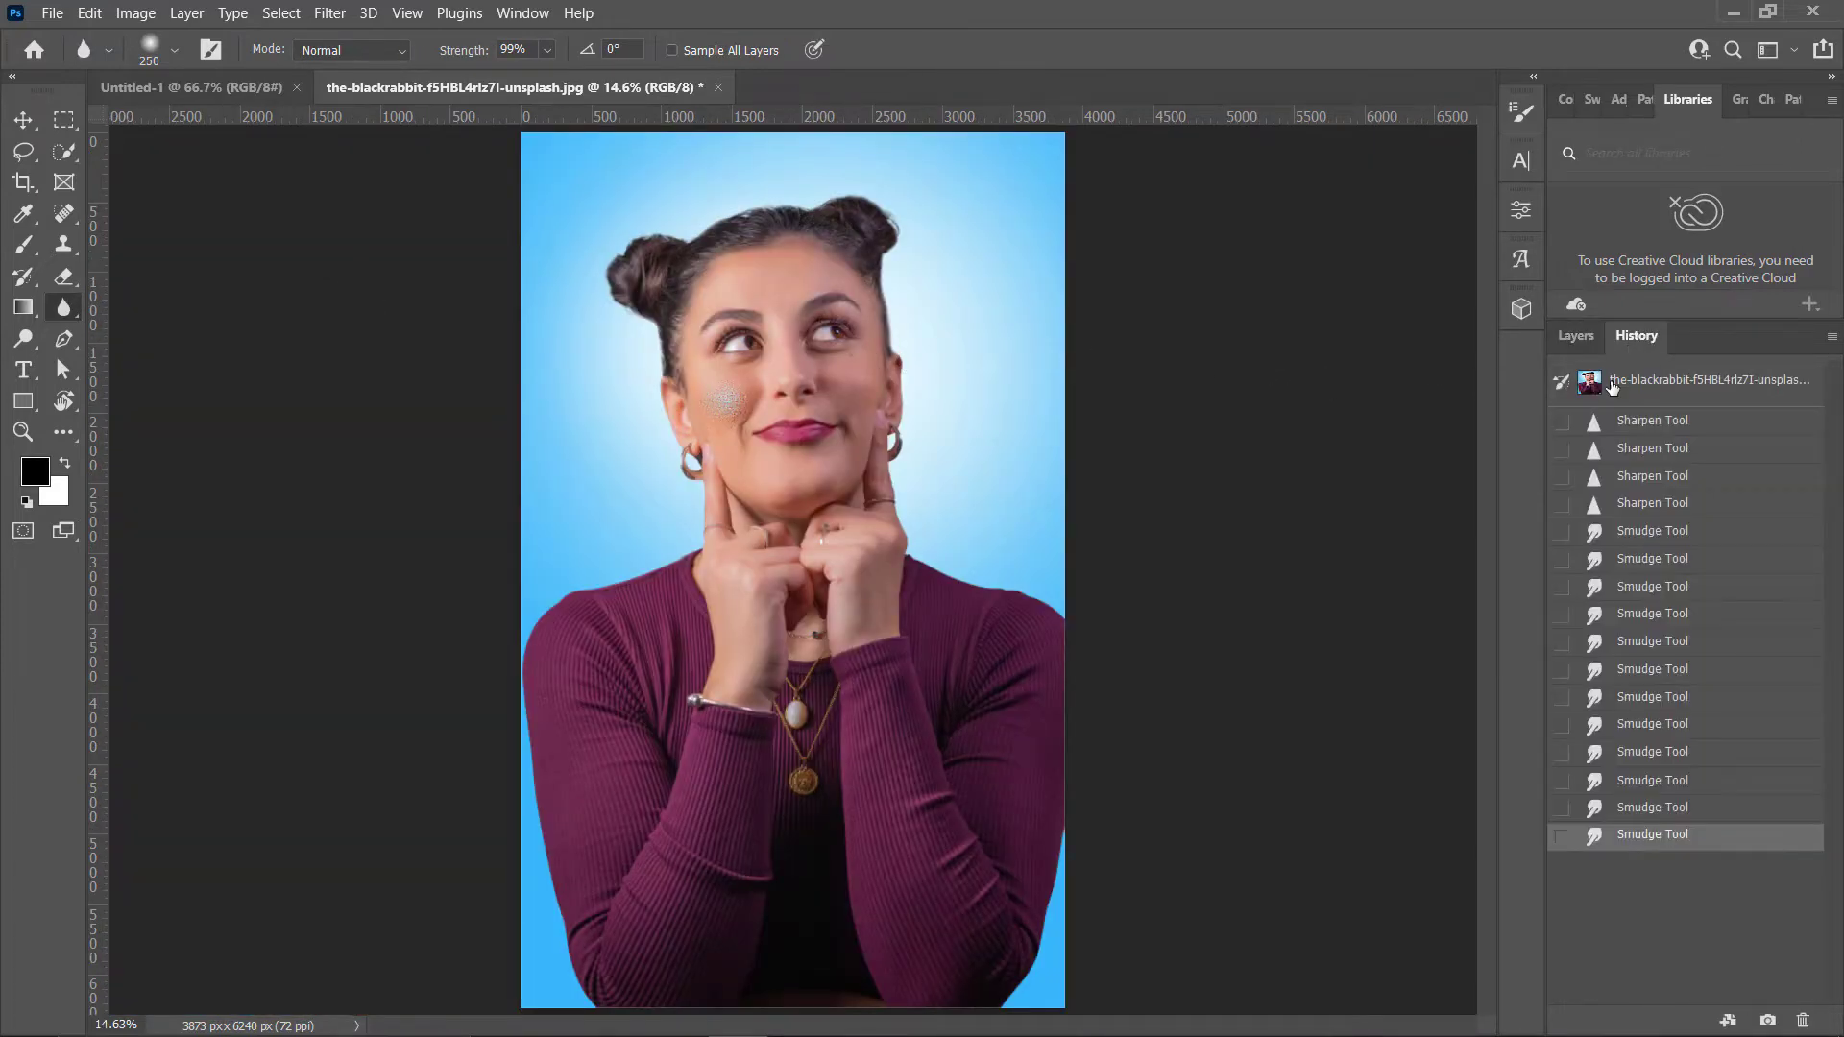
click(1616, 386)
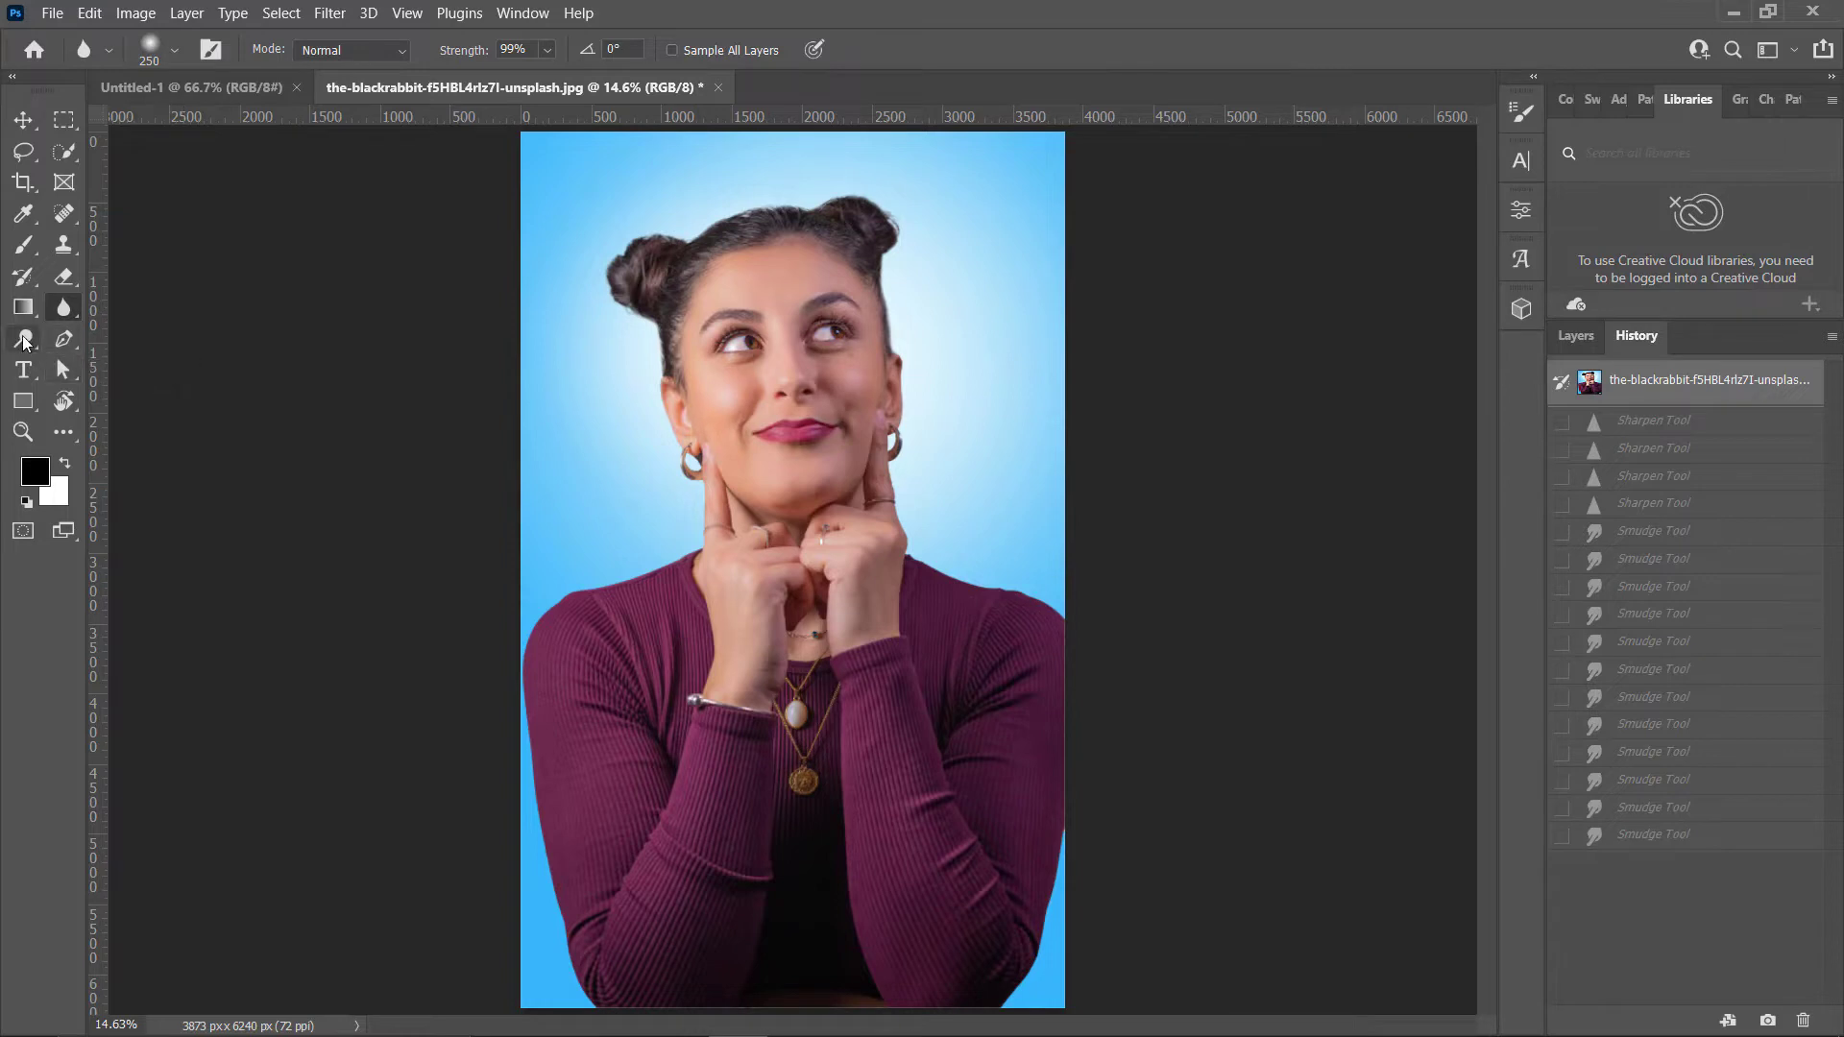
- Lighten the woman's forehead, eyes, nose and cheek with the Dodge Tool at a brush size of 900
click(24, 341)
click(27, 345)
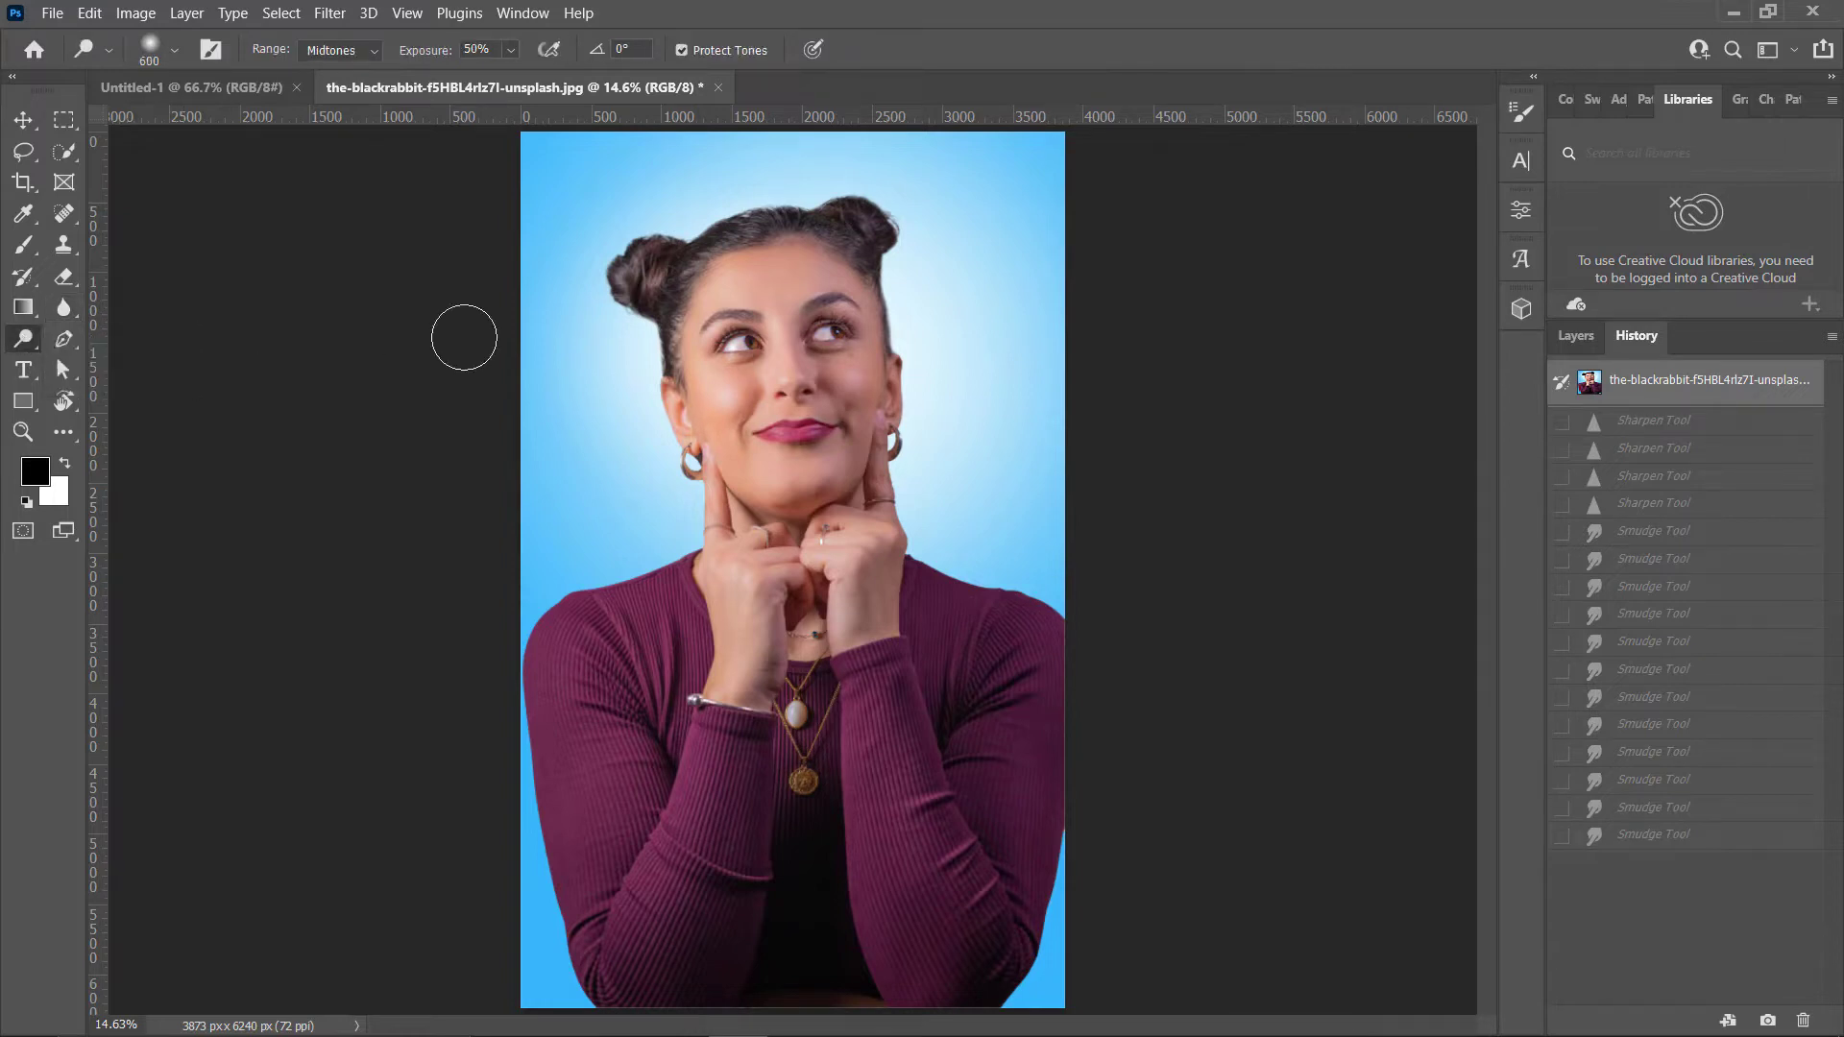
key(ctrl+plus)
key(ctrl+plus)
key(ctrl+plus)
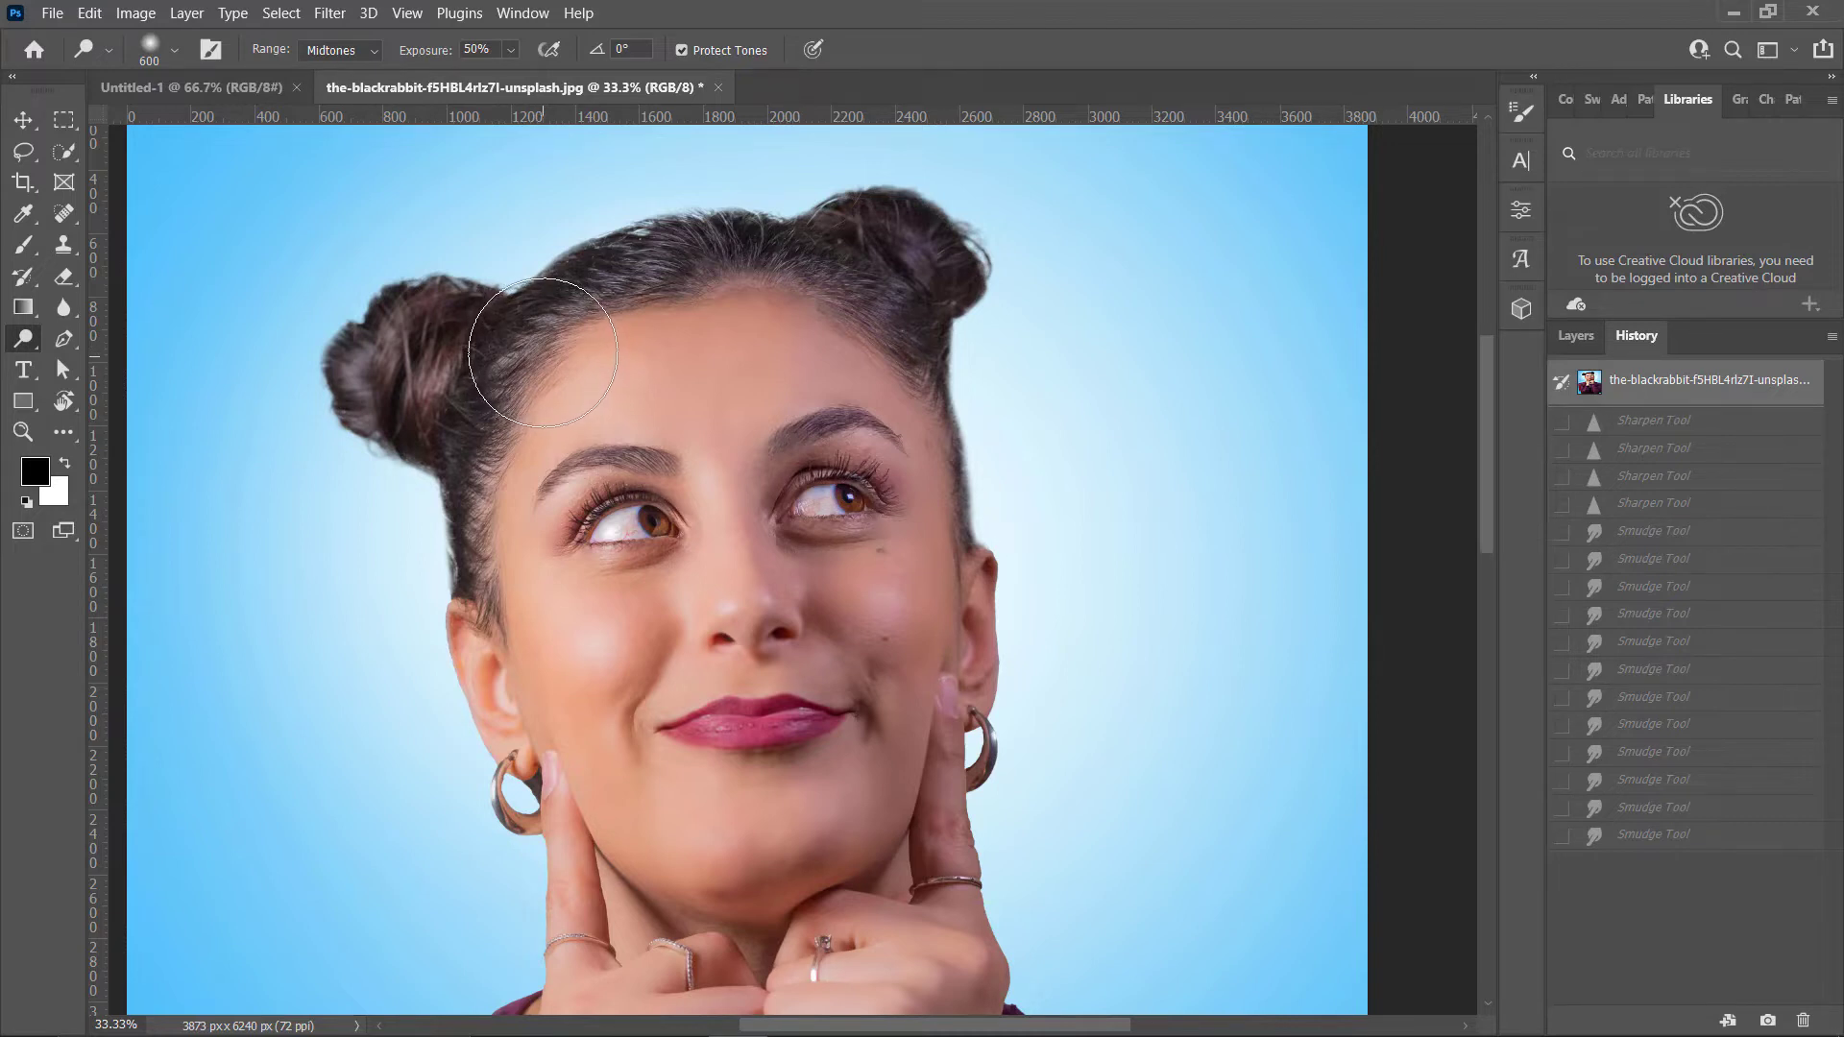
right_click(24, 341)
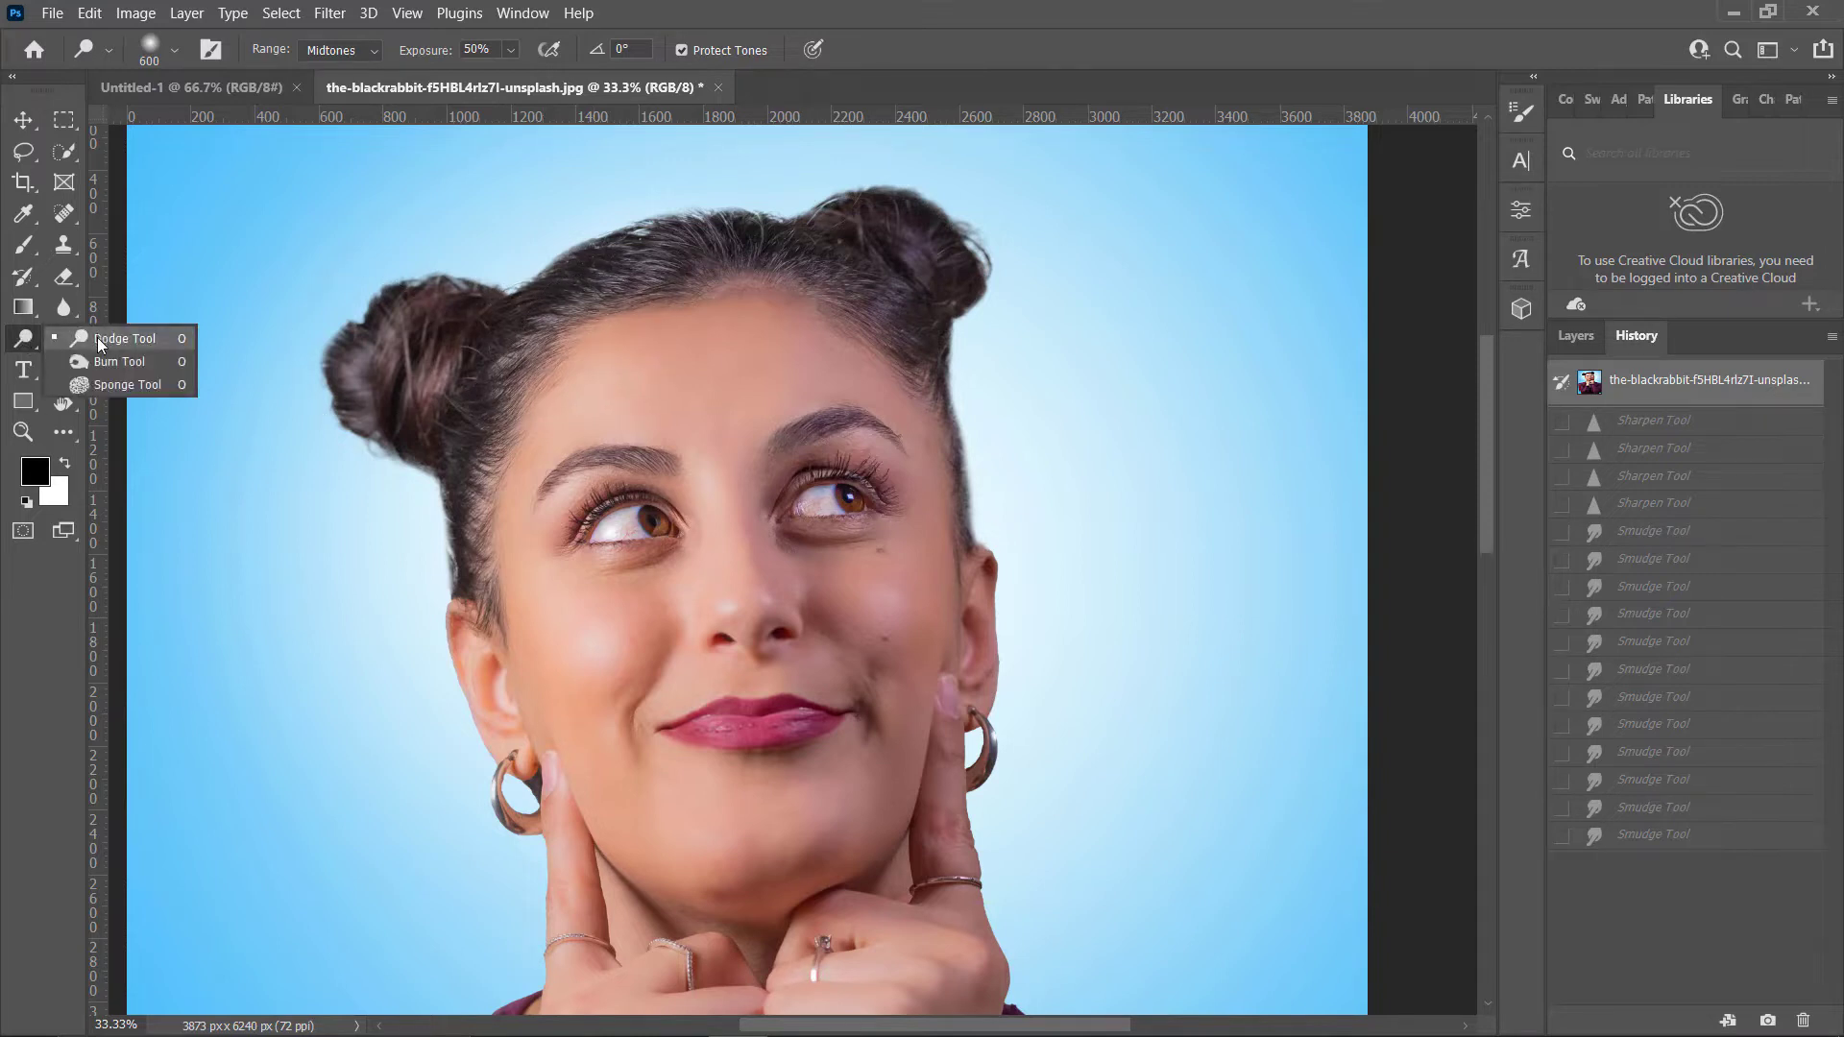
click(96, 337)
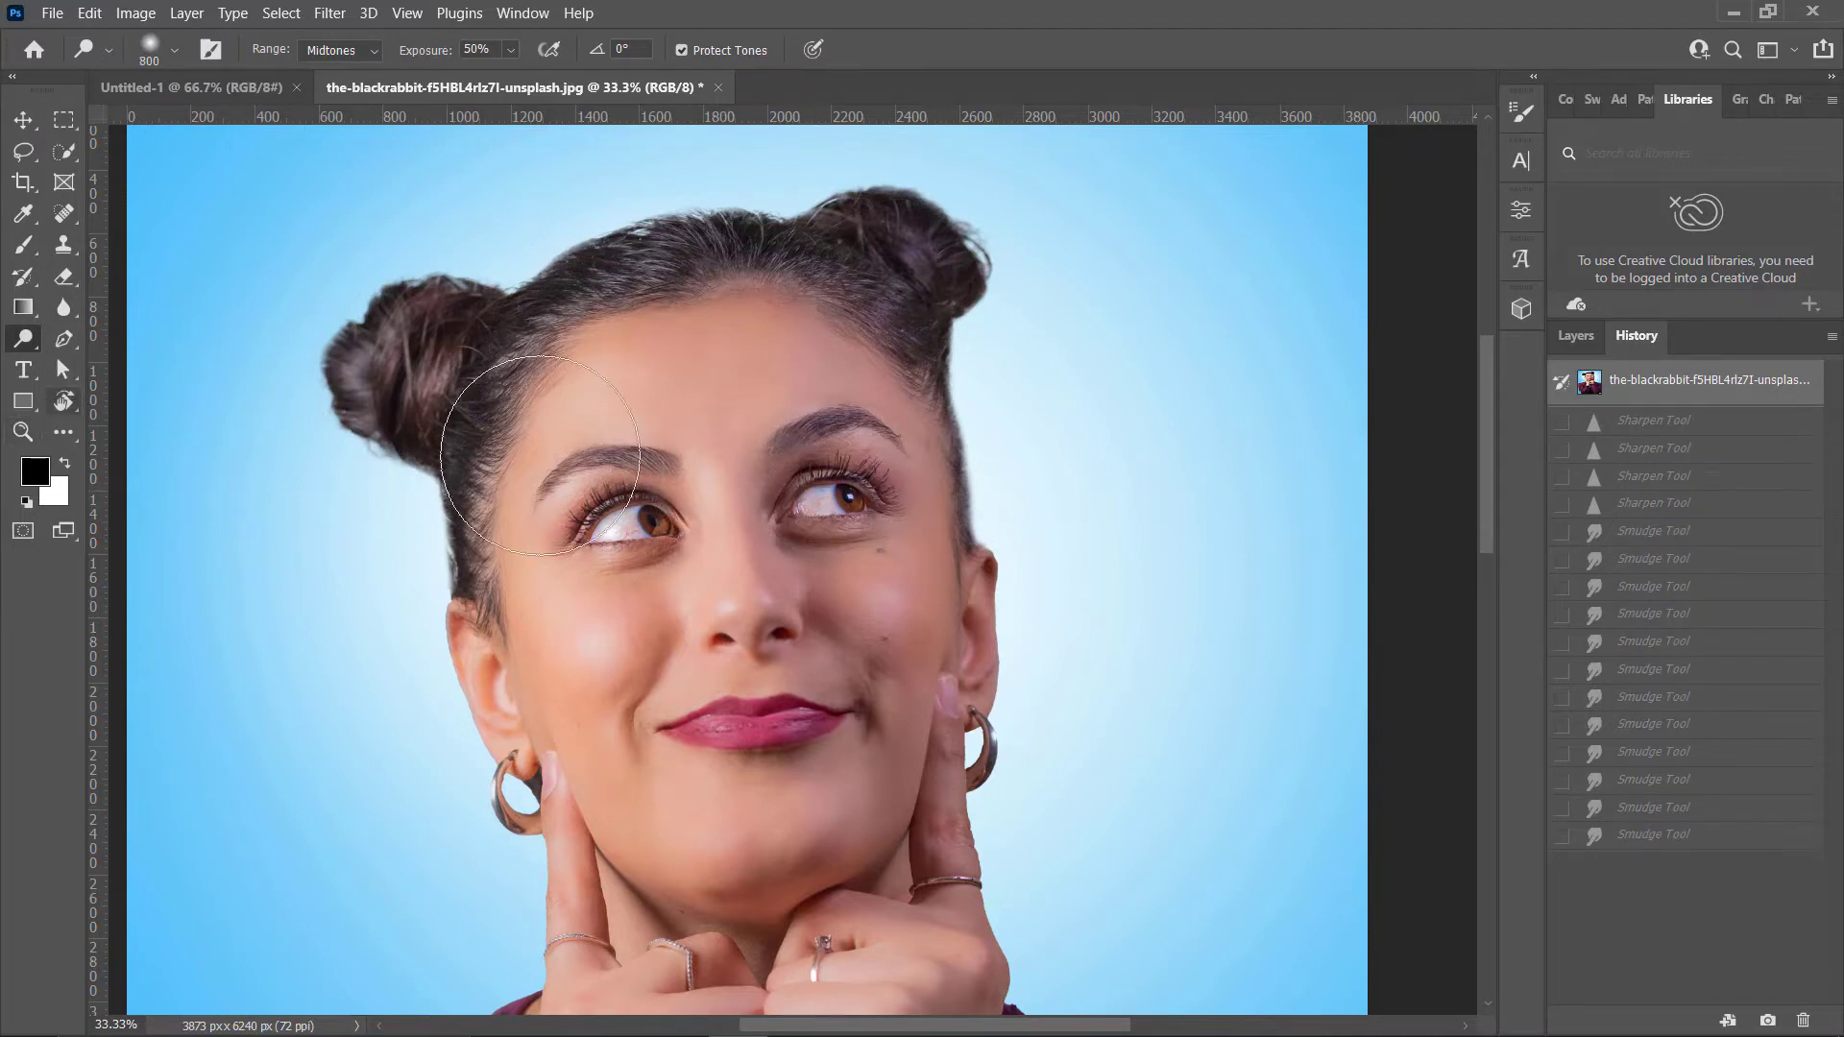
key(bracketright)
key(bracketright)
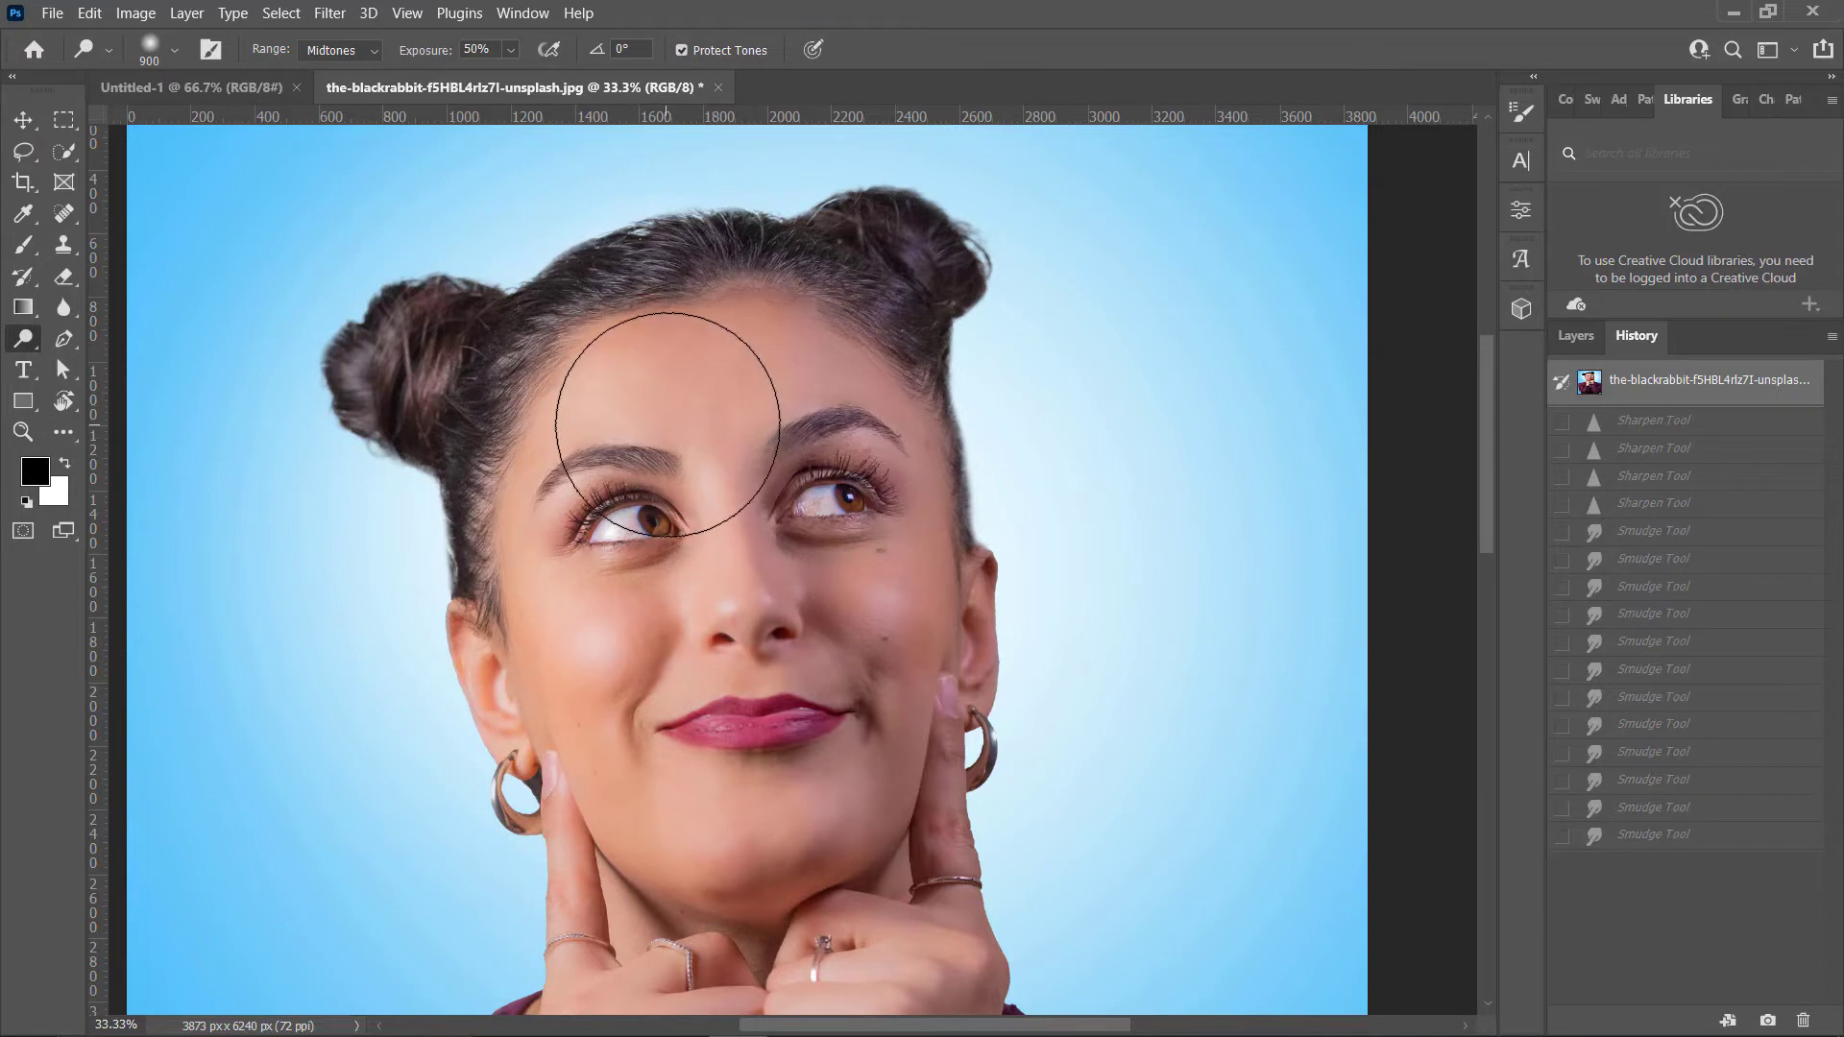
scroll(669, 438, down, 1)
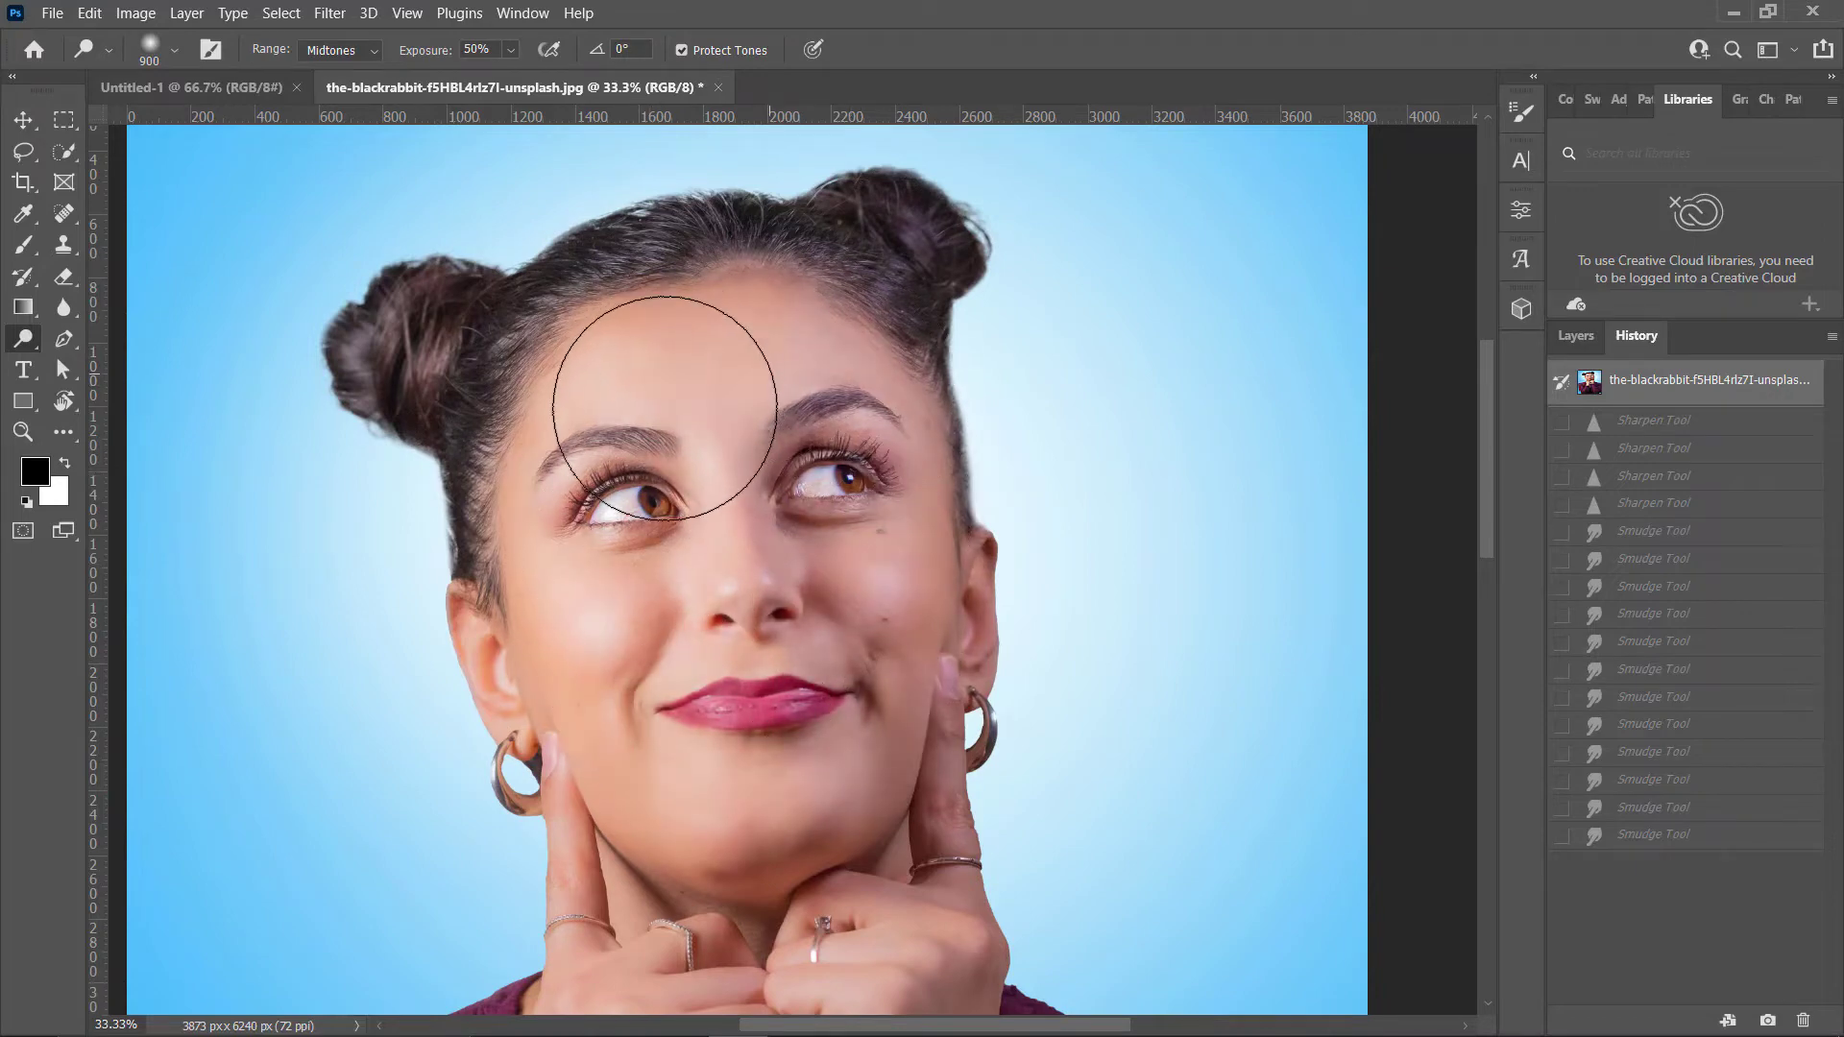
click(877, 590)
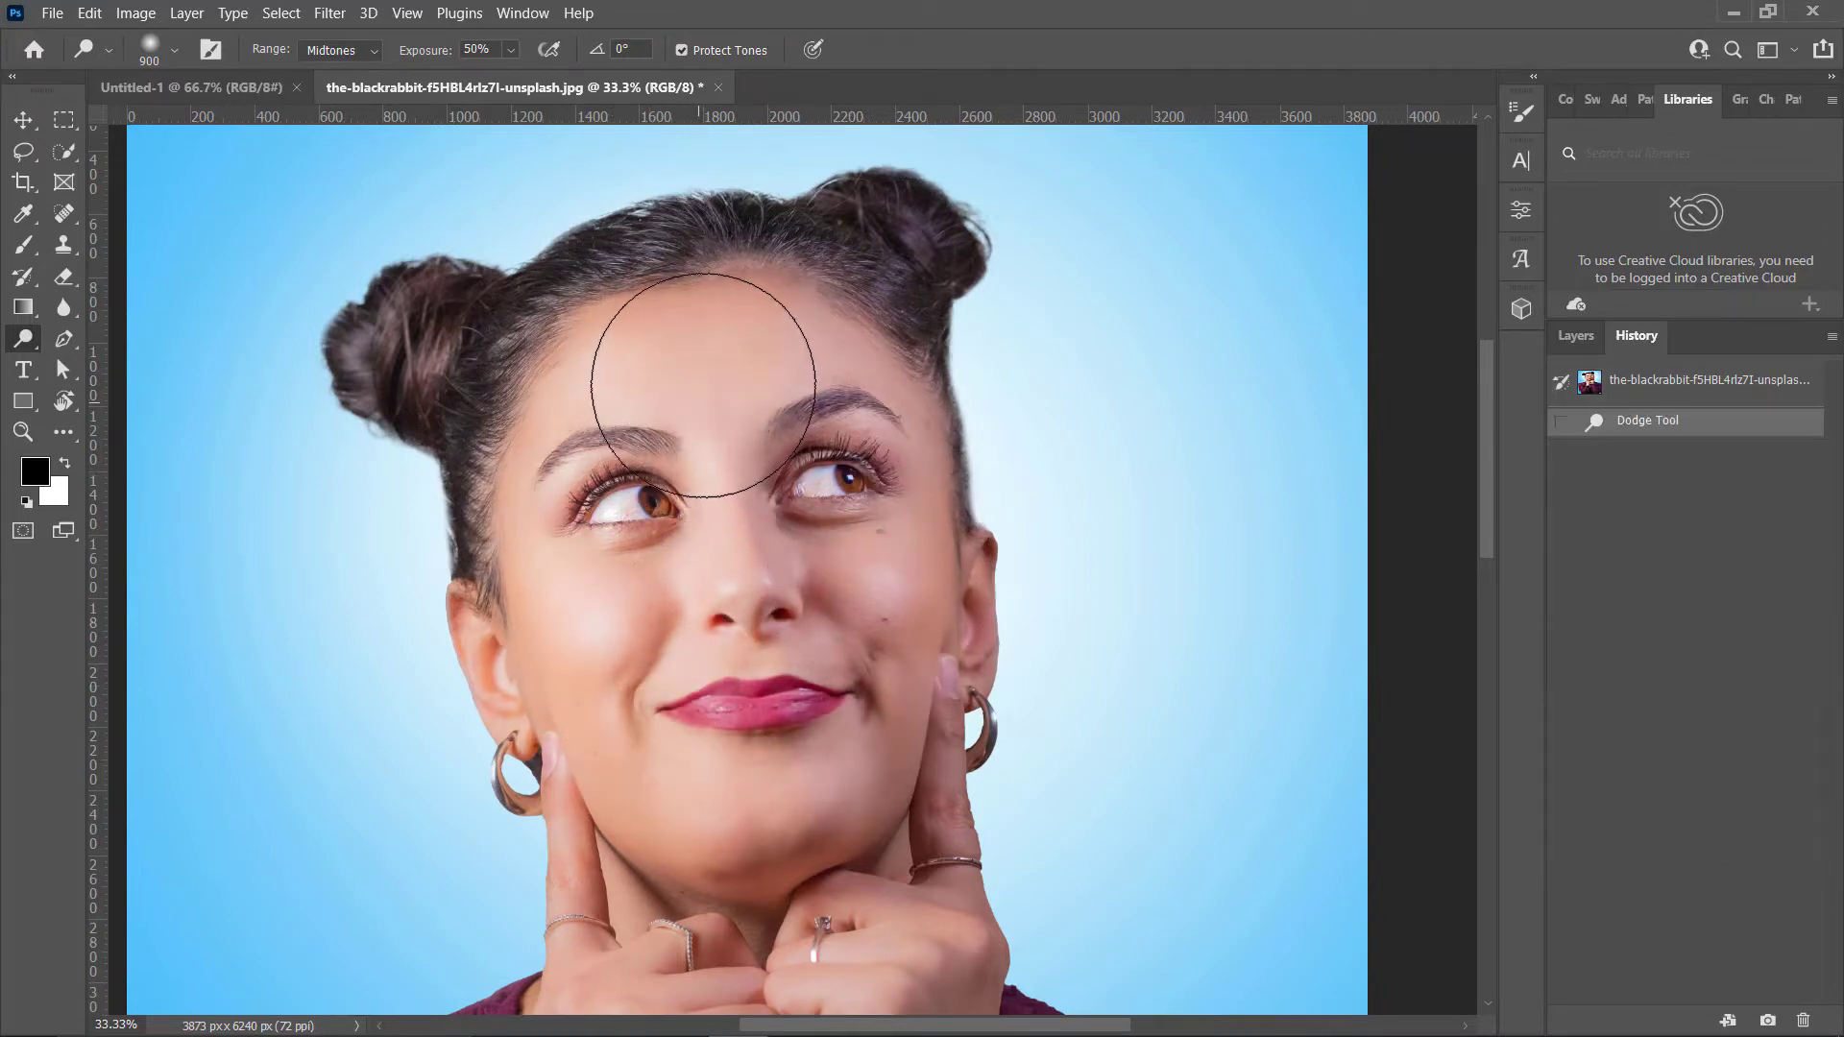
mouse_move(639, 564)
mouse_down()
mouse_move(639, 419)
mouse_move(633, 649)
mouse_move(624, 448)
mouse_move(620, 558)
mouse_move(643, 511)
mouse_move(736, 706)
mouse_move(791, 757)
mouse_move(878, 722)
mouse_move(847, 503)
mouse_move(886, 692)
mouse_move(854, 644)
mouse_up()
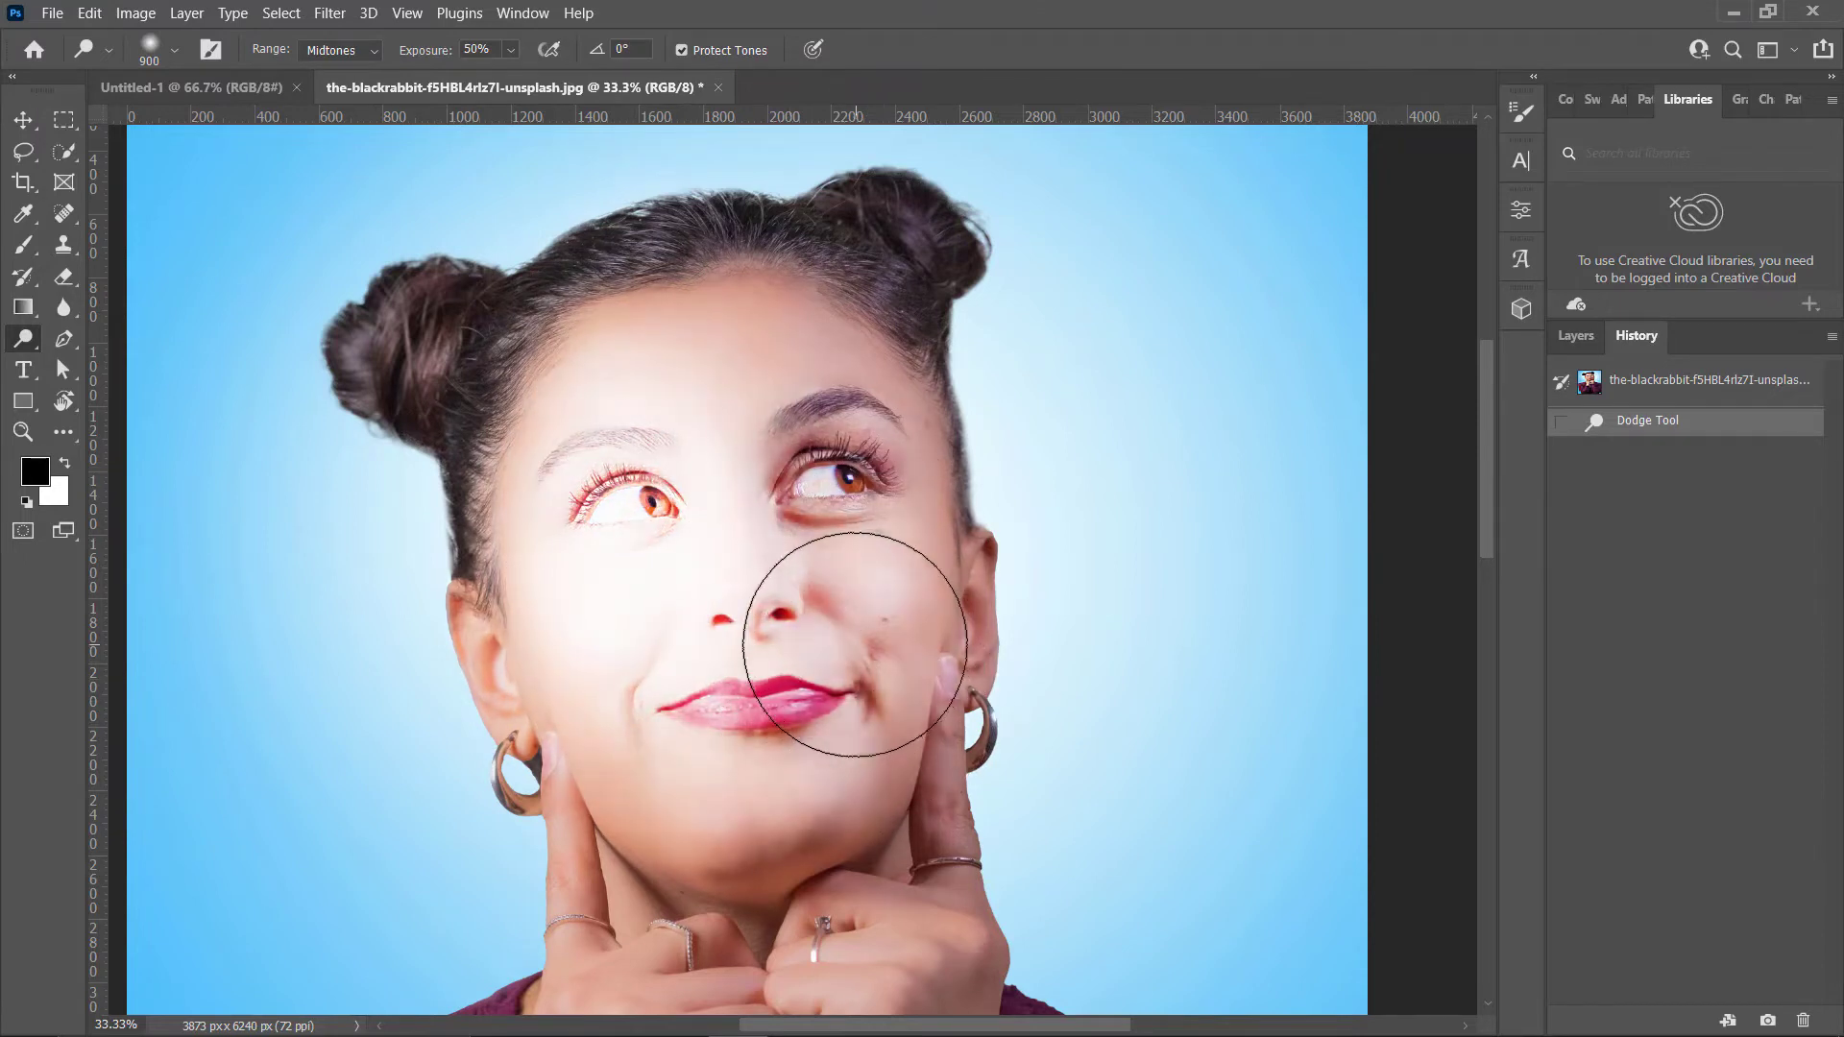
- Undo the dodge strokes by restoring the photo's original snapshot from the history, and switch to the Burn Tool
click(1679, 392)
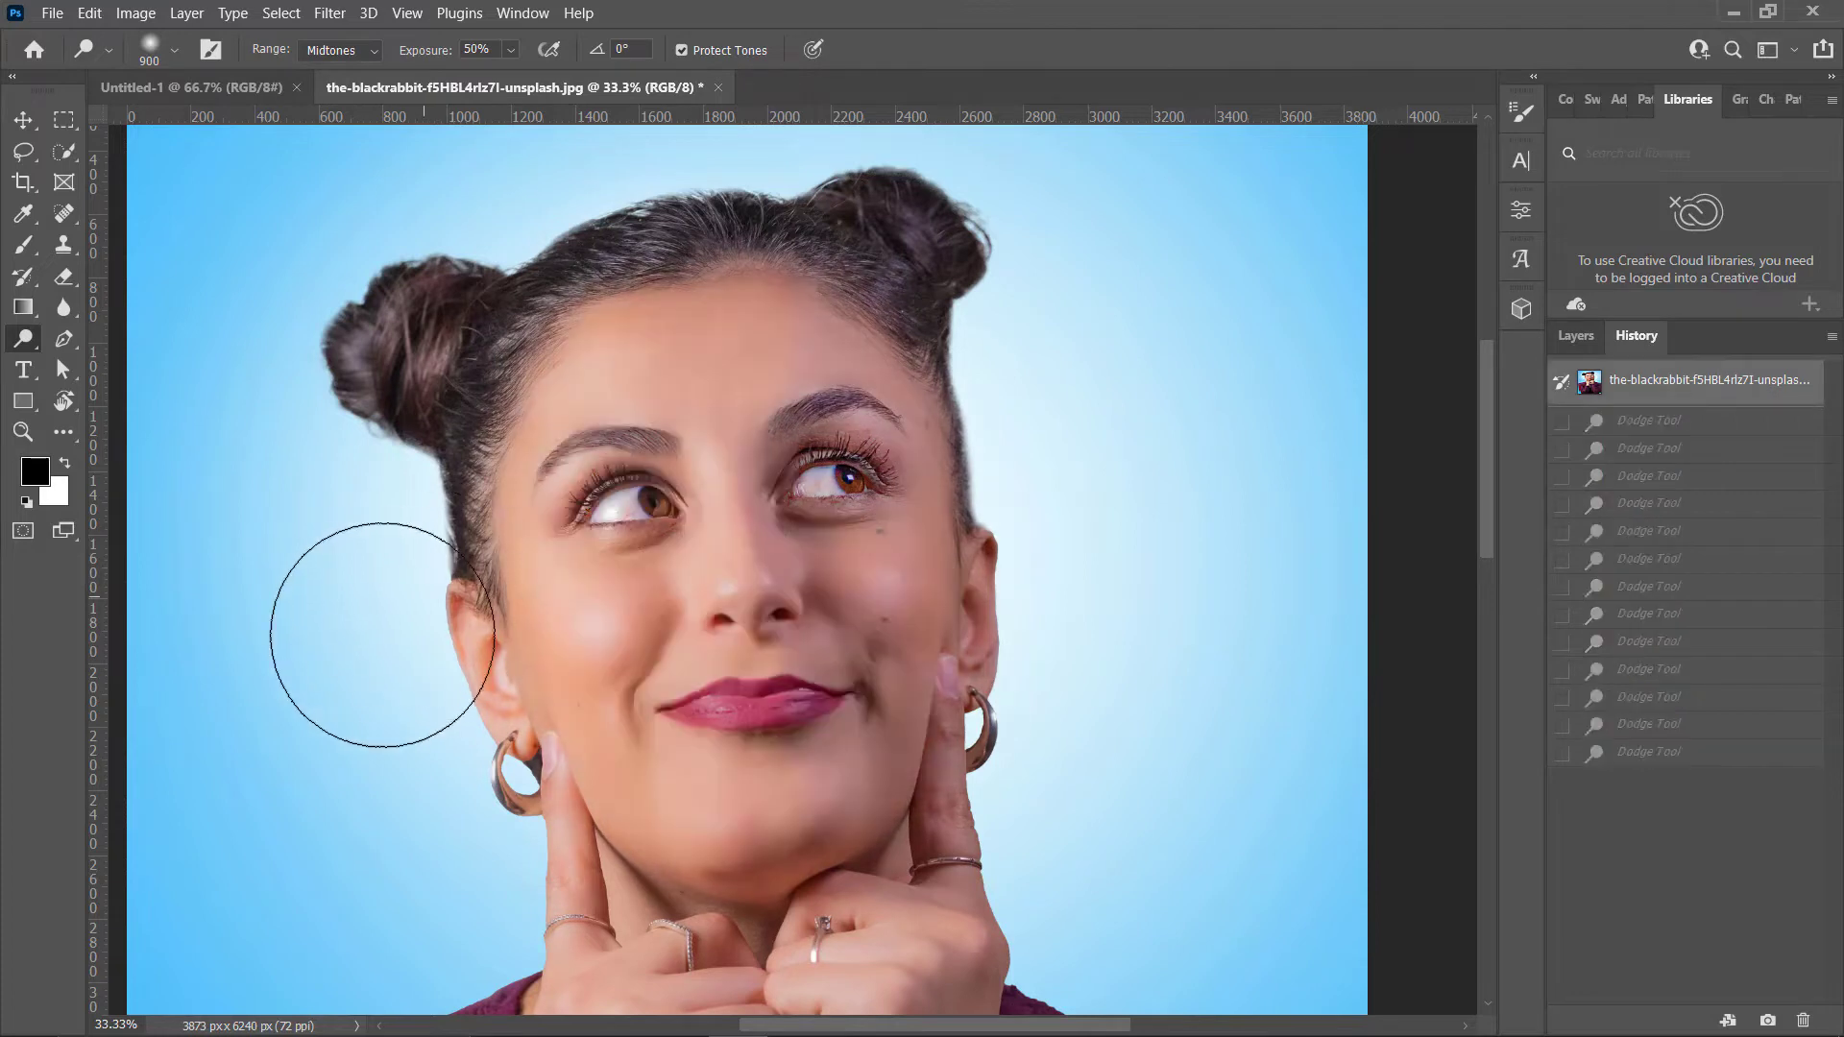
right_click(23, 338)
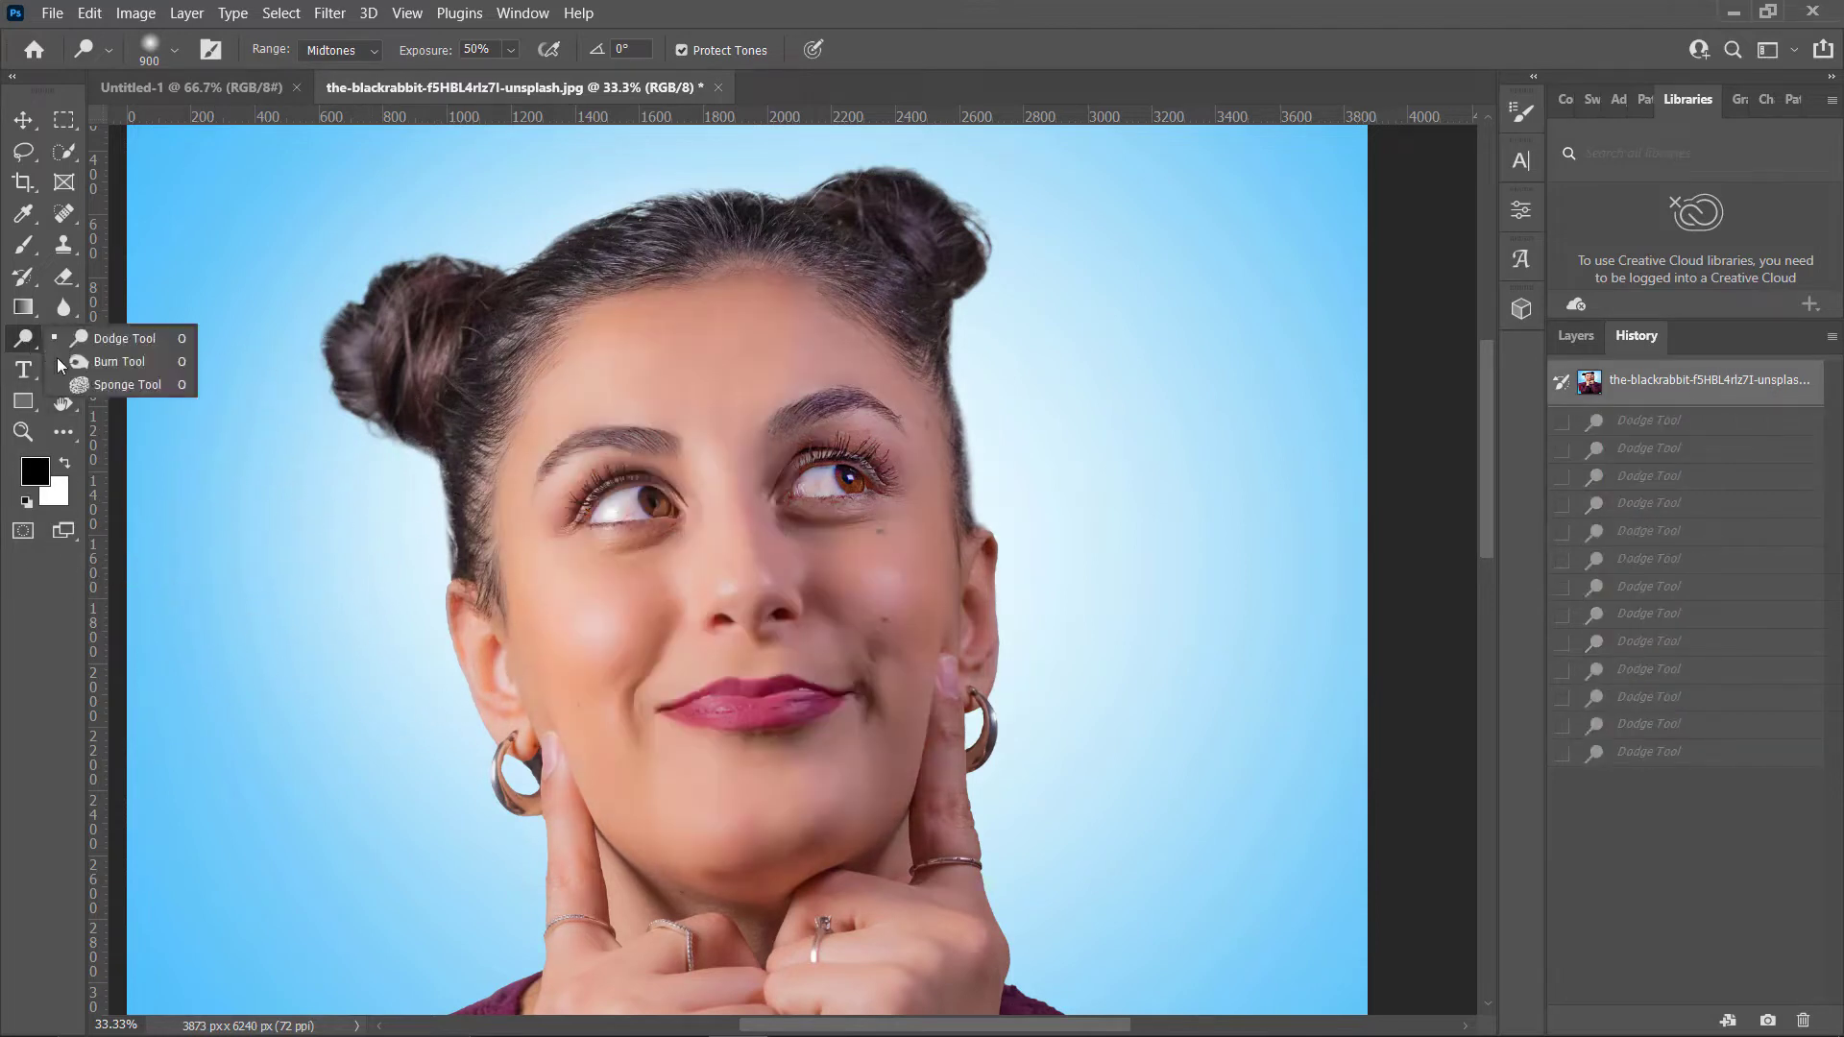
click(106, 357)
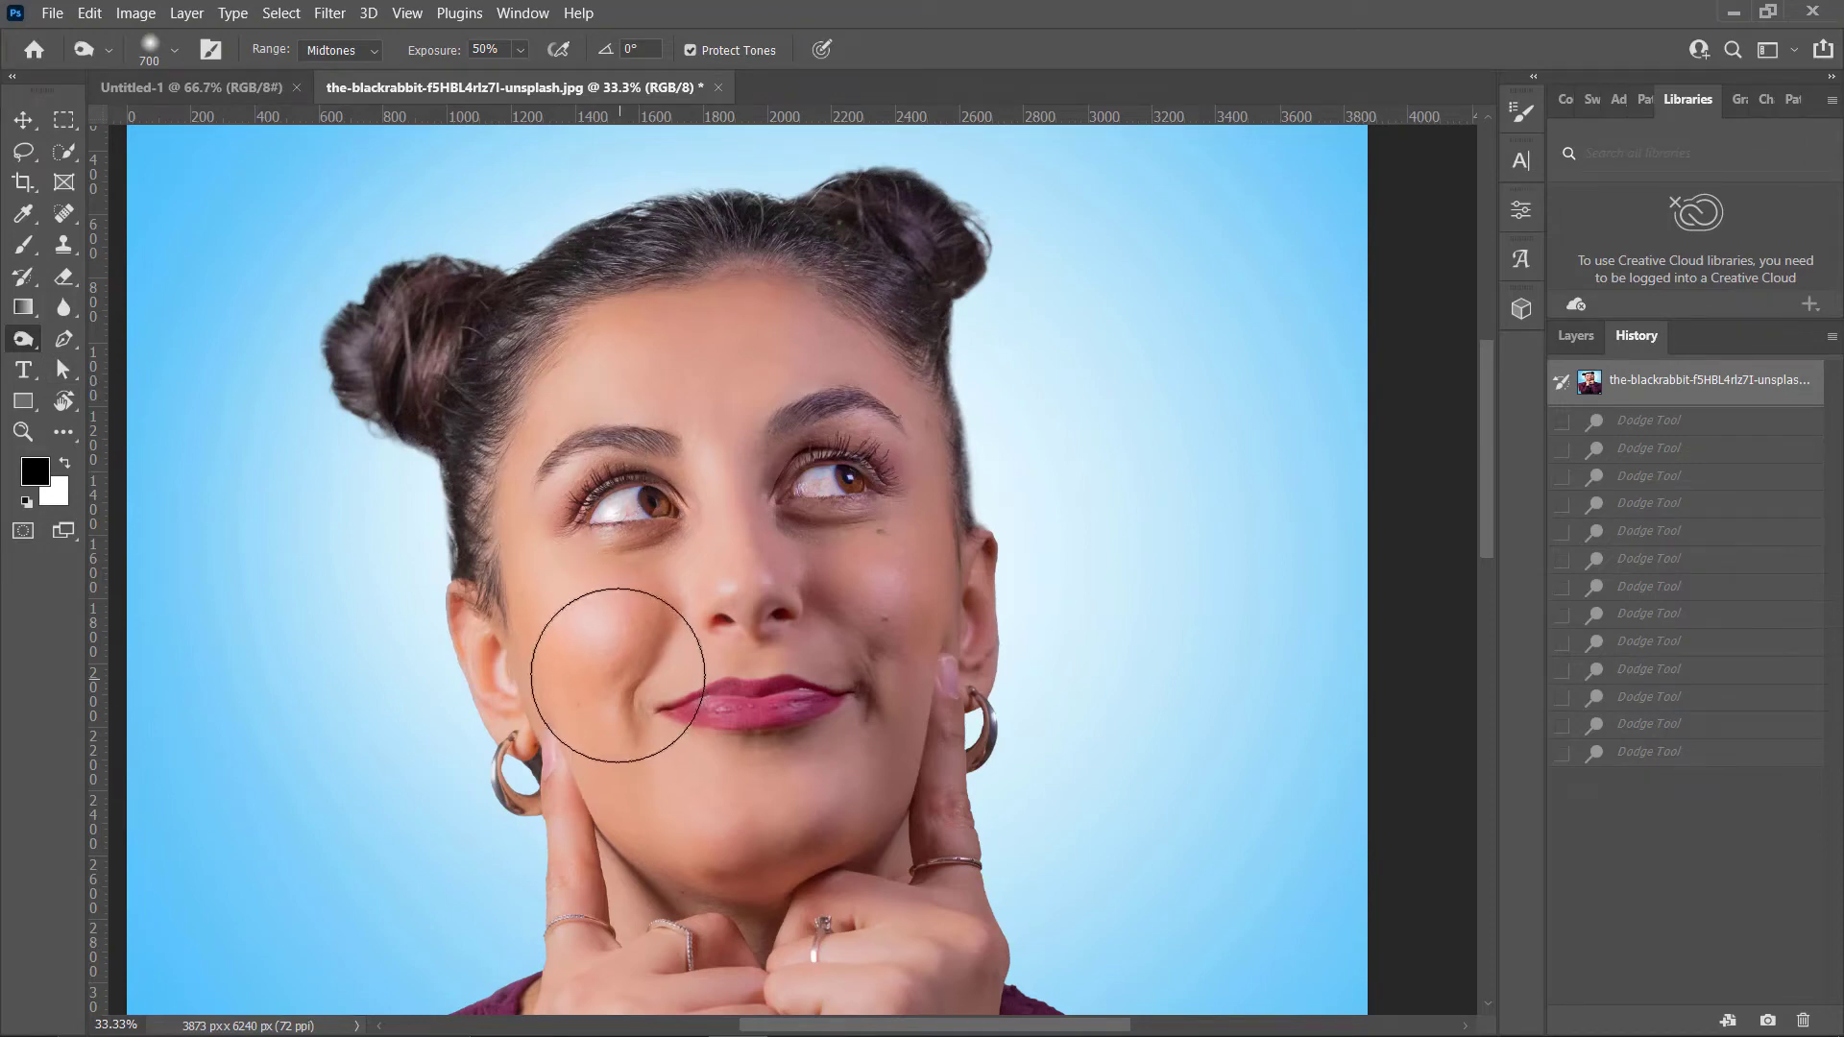
right_click(20, 339)
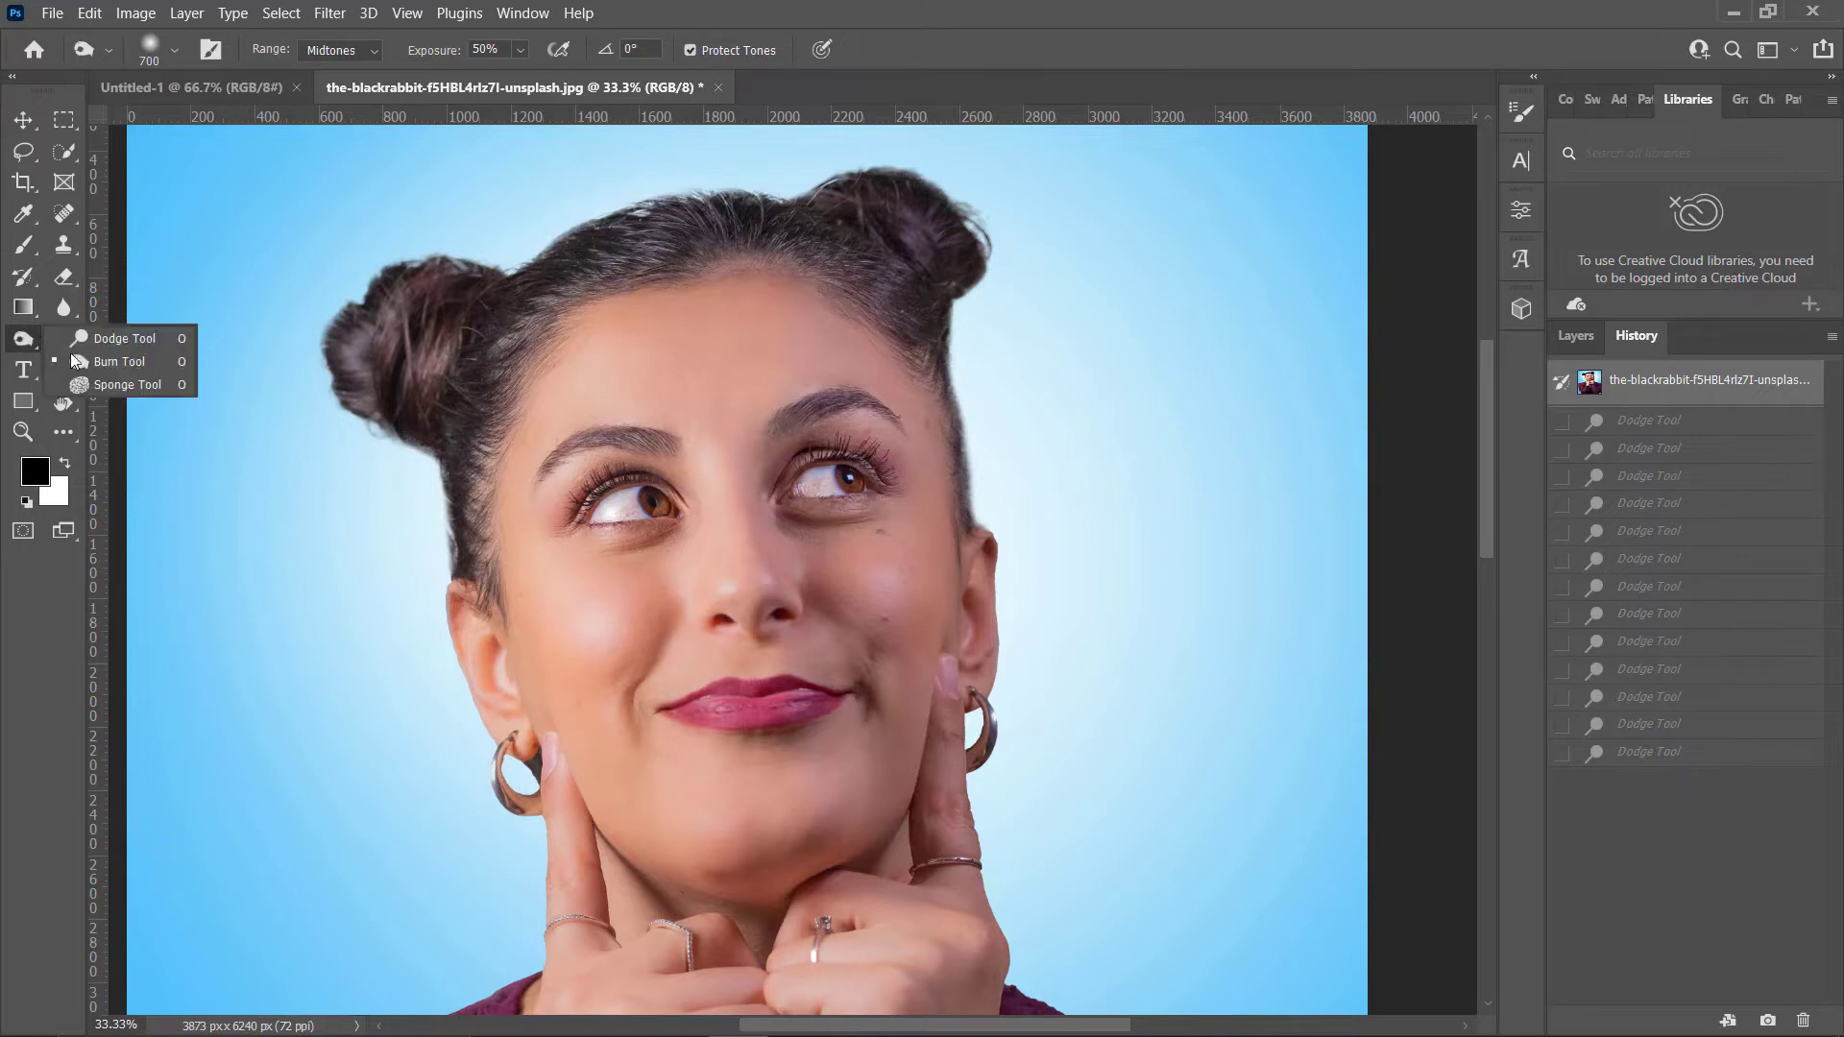
click(79, 363)
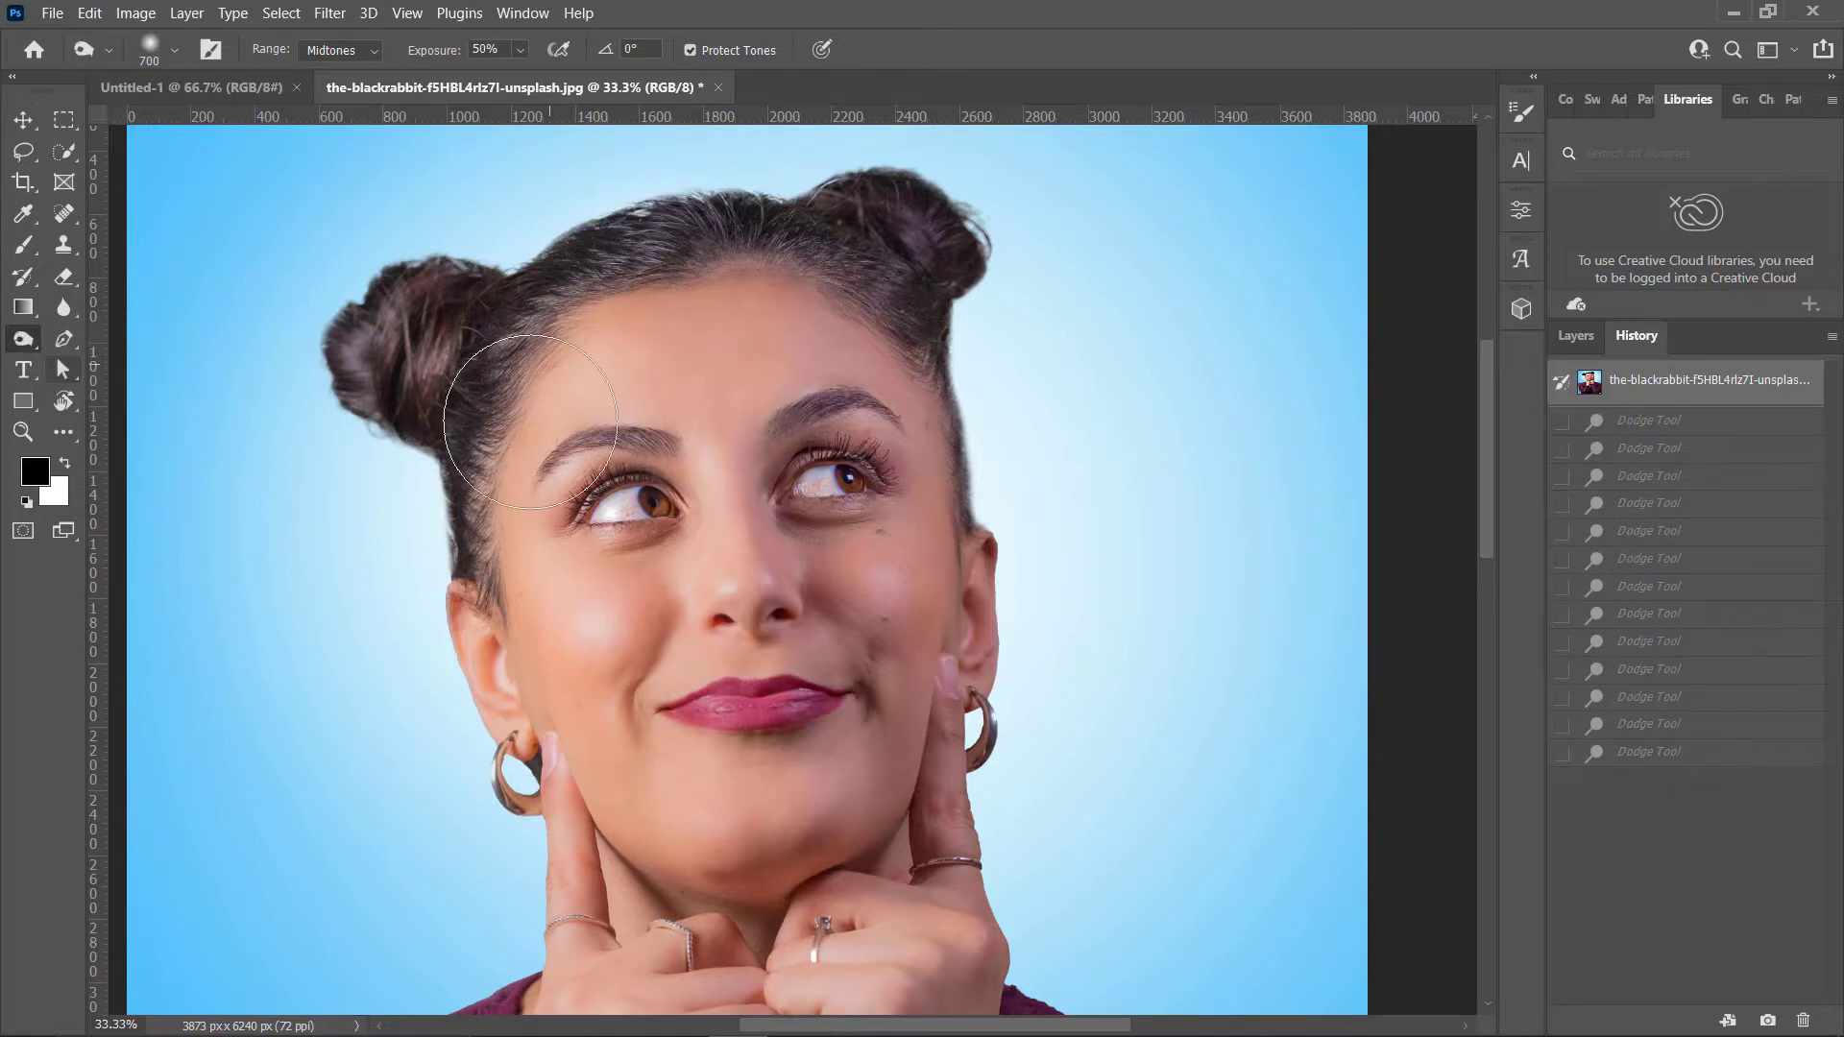
- Darken the woman's forehead, eyes, nose and cheeks with repeated Burn Tool strokes
mouse_move(664, 349)
mouse_down()
mouse_move(644, 579)
mouse_move(653, 402)
mouse_move(630, 545)
mouse_move(593, 548)
mouse_move(635, 353)
mouse_move(574, 640)
mouse_move(567, 420)
mouse_move(582, 682)
mouse_move(587, 426)
mouse_move(575, 523)
mouse_move(632, 560)
mouse_move(663, 687)
mouse_move(628, 450)
mouse_move(719, 632)
mouse_up()
click(801, 580)
click(797, 537)
click(786, 478)
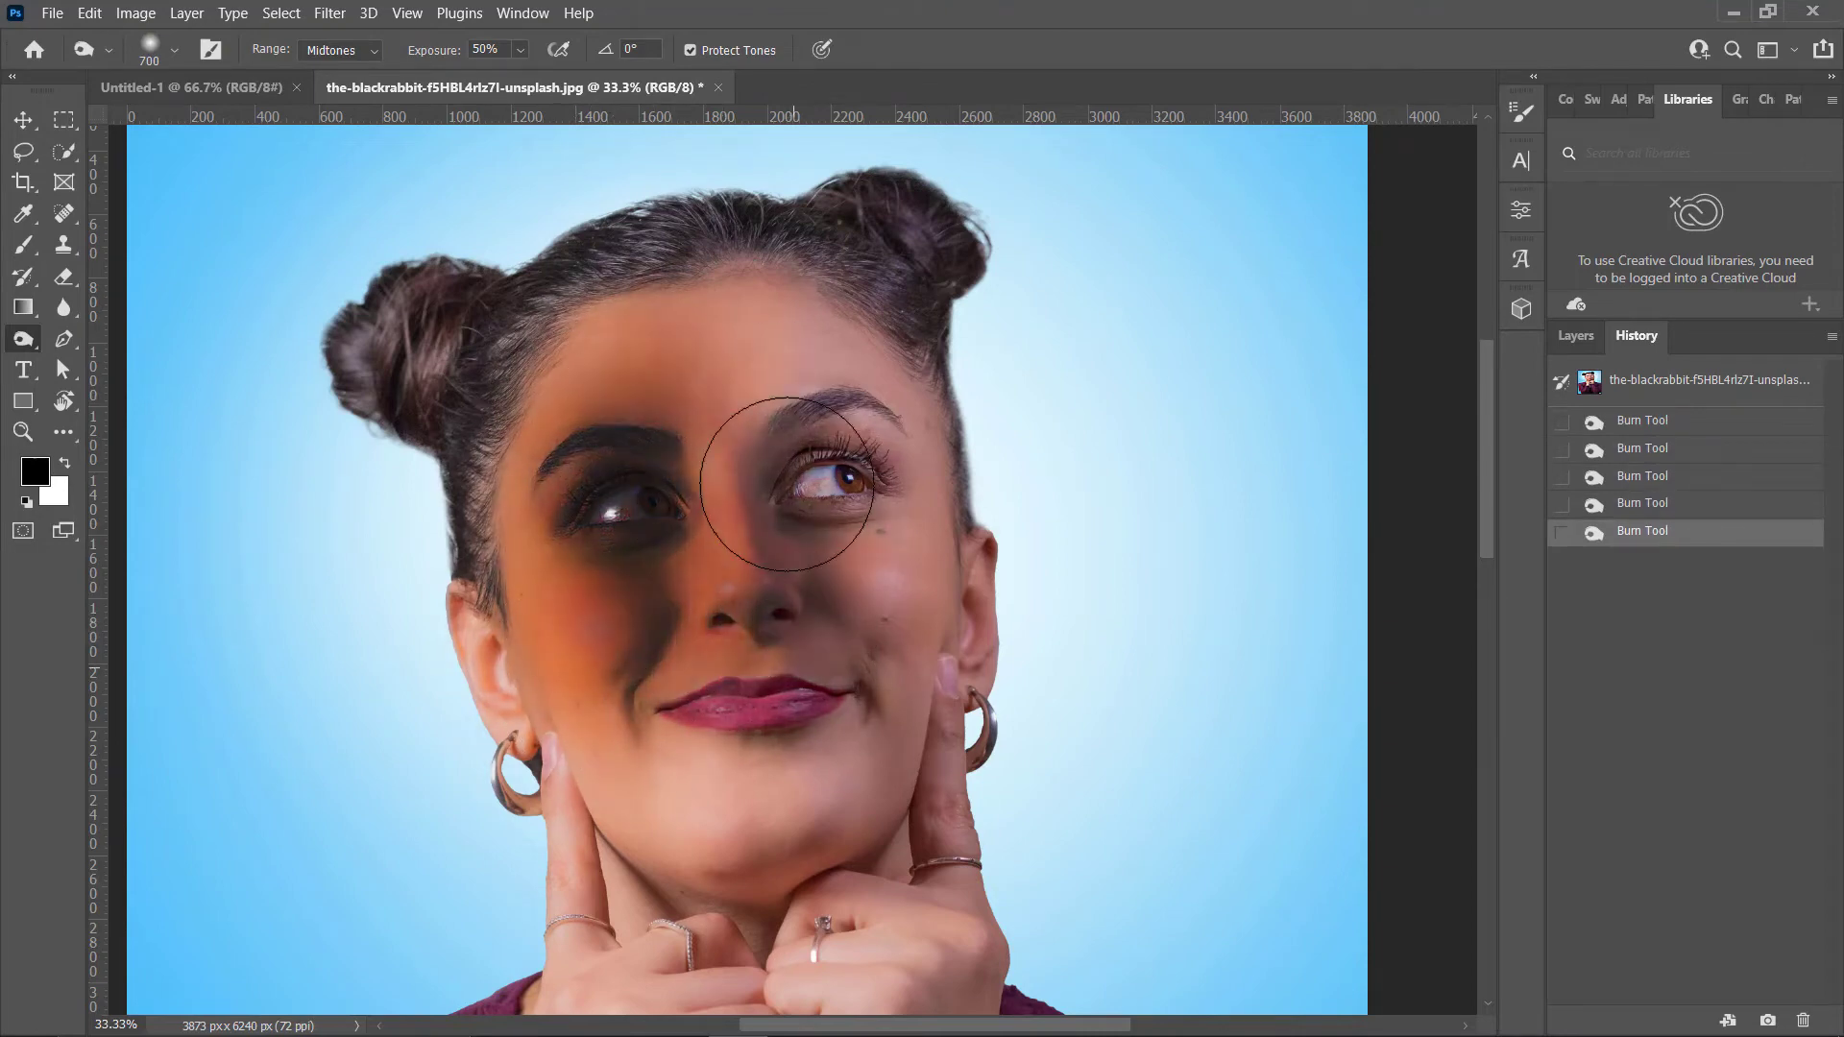
click(792, 500)
click(798, 523)
click(795, 538)
click(821, 586)
click(849, 629)
click(705, 386)
mouse_move(747, 386)
mouse_down()
mouse_move(887, 569)
mouse_move(811, 753)
mouse_move(659, 418)
mouse_move(623, 429)
mouse_up()
drag(602, 589, 543, 642)
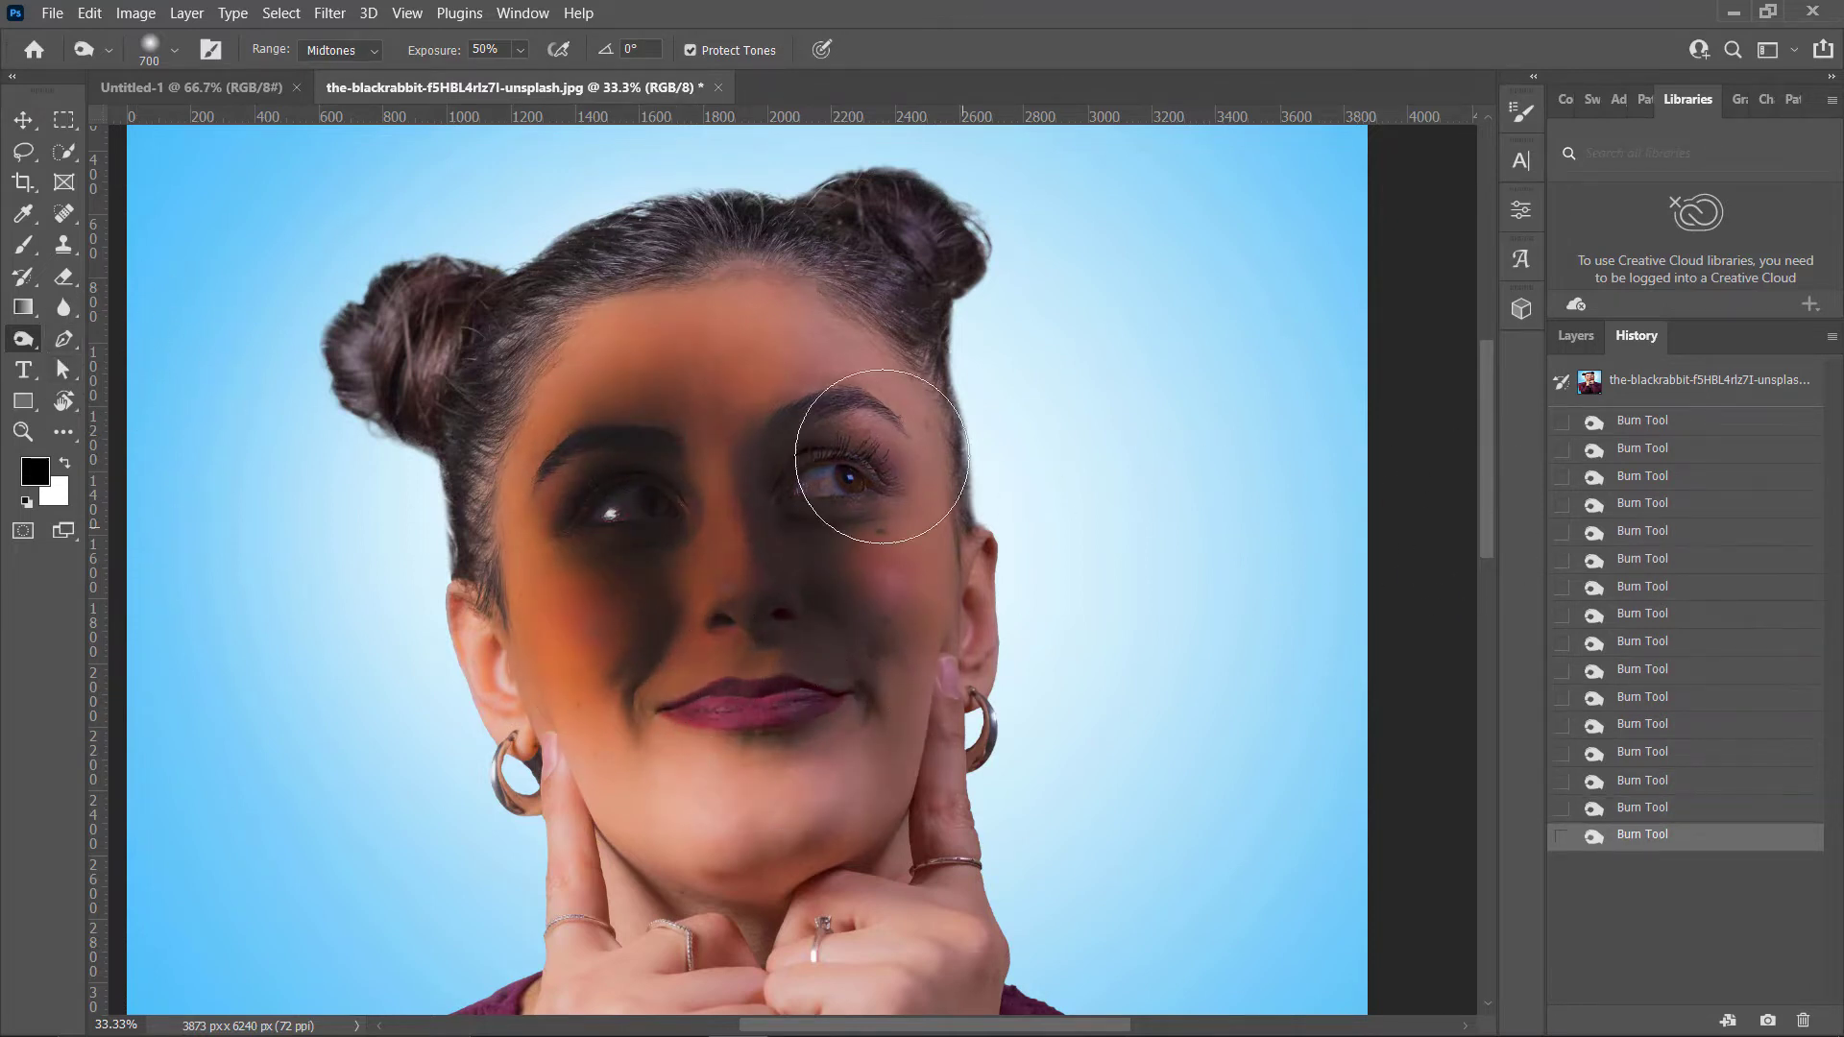
- Undo the burn strokes by restoring the original snapshot from the history, and switch to the Sponge Tool
click(1704, 384)
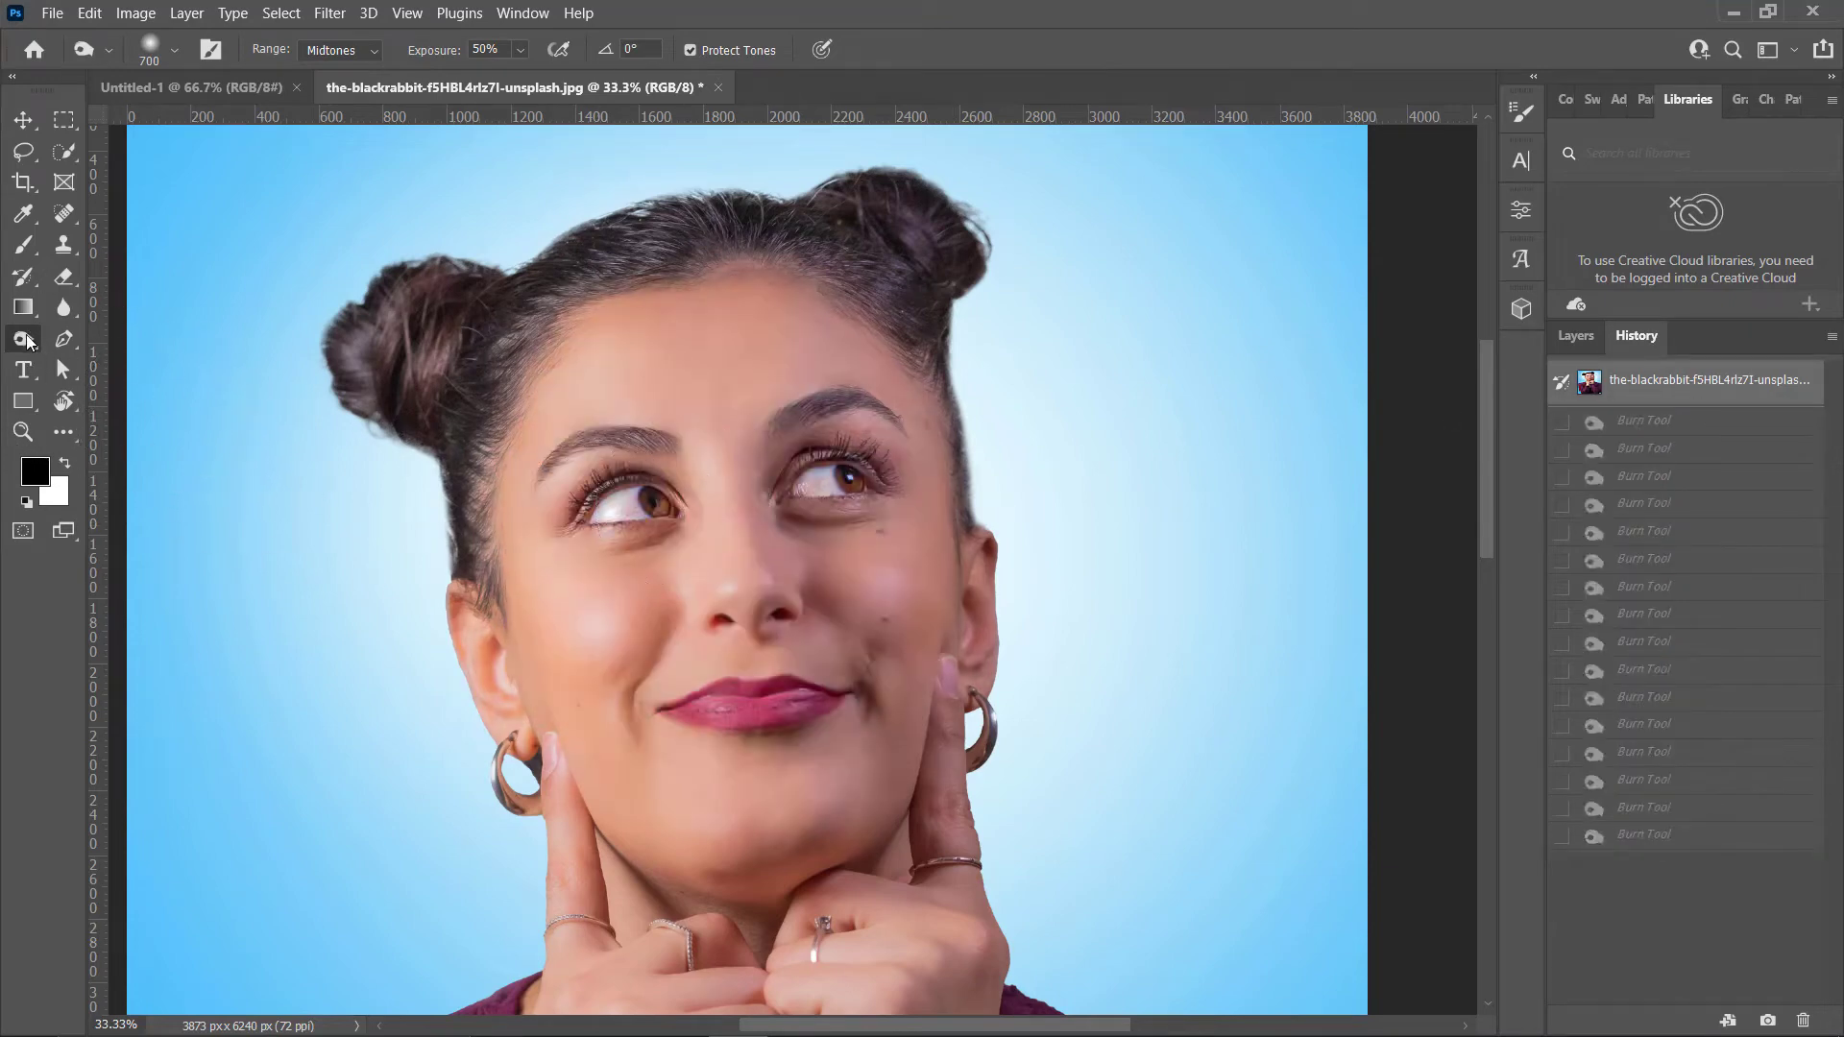
right_click(27, 340)
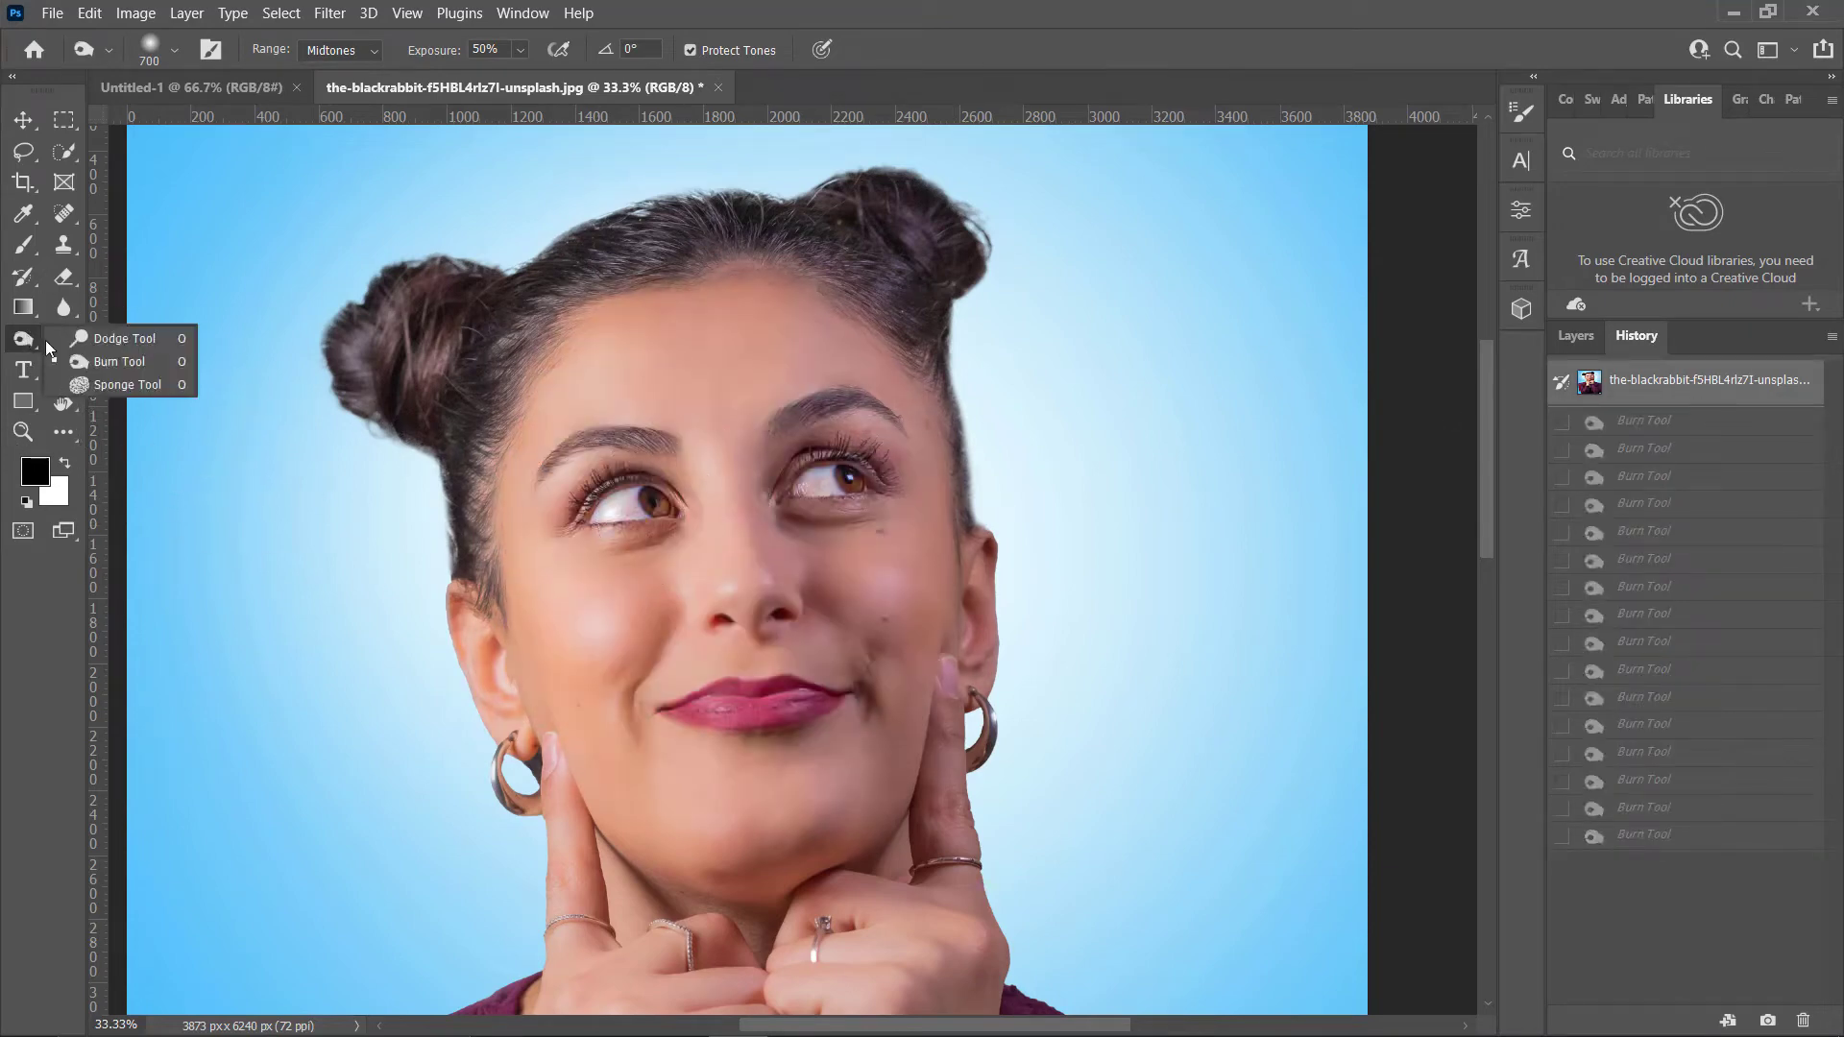
click(71, 388)
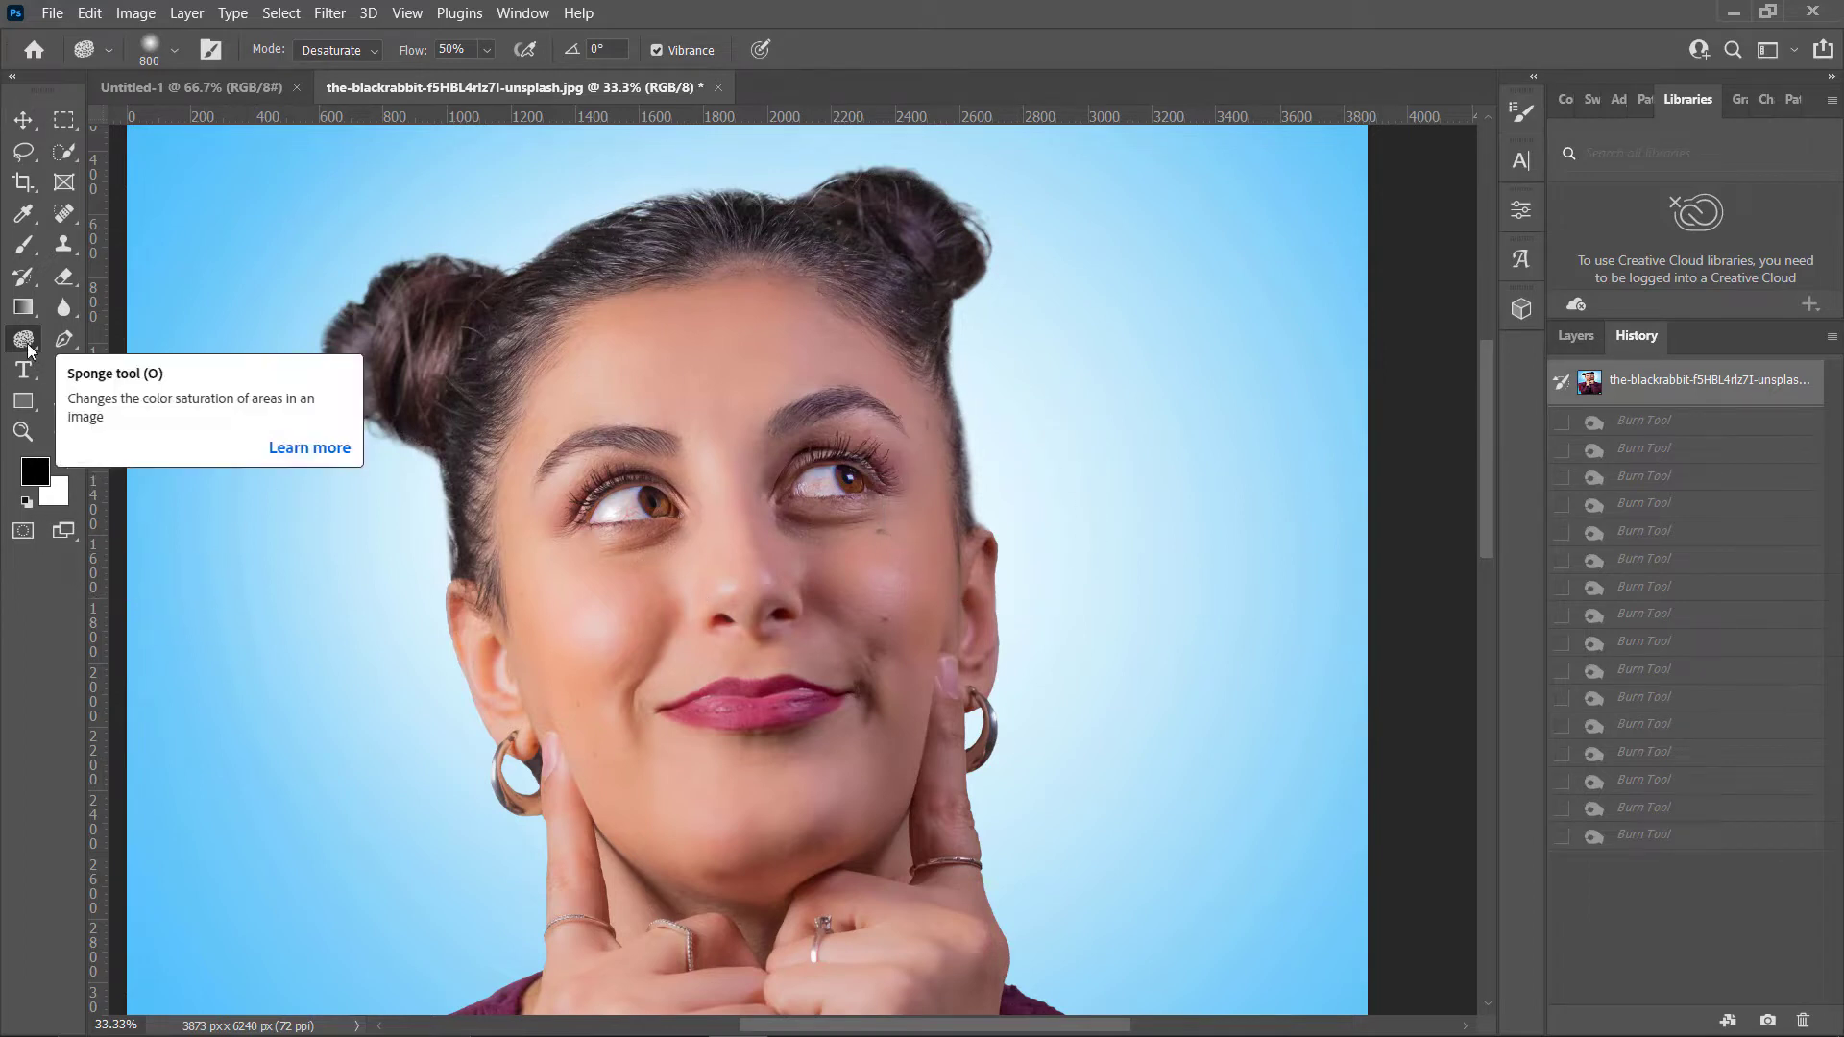
- Desaturate the woman's whole face with the Sponge Tool, and restore the photo's original snapshot from the history
mouse_move(637, 515)
mouse_down()
mouse_move(627, 661)
mouse_move(627, 492)
mouse_move(643, 729)
mouse_move(616, 594)
mouse_move(627, 721)
mouse_move(658, 650)
mouse_move(585, 568)
mouse_move(680, 793)
mouse_move(743, 740)
mouse_move(684, 472)
mouse_move(612, 359)
mouse_move(811, 488)
mouse_move(820, 359)
mouse_move(838, 374)
mouse_move(739, 299)
mouse_move(767, 399)
mouse_move(891, 622)
mouse_move(887, 676)
mouse_move(856, 685)
mouse_move(859, 564)
mouse_move(889, 720)
mouse_up()
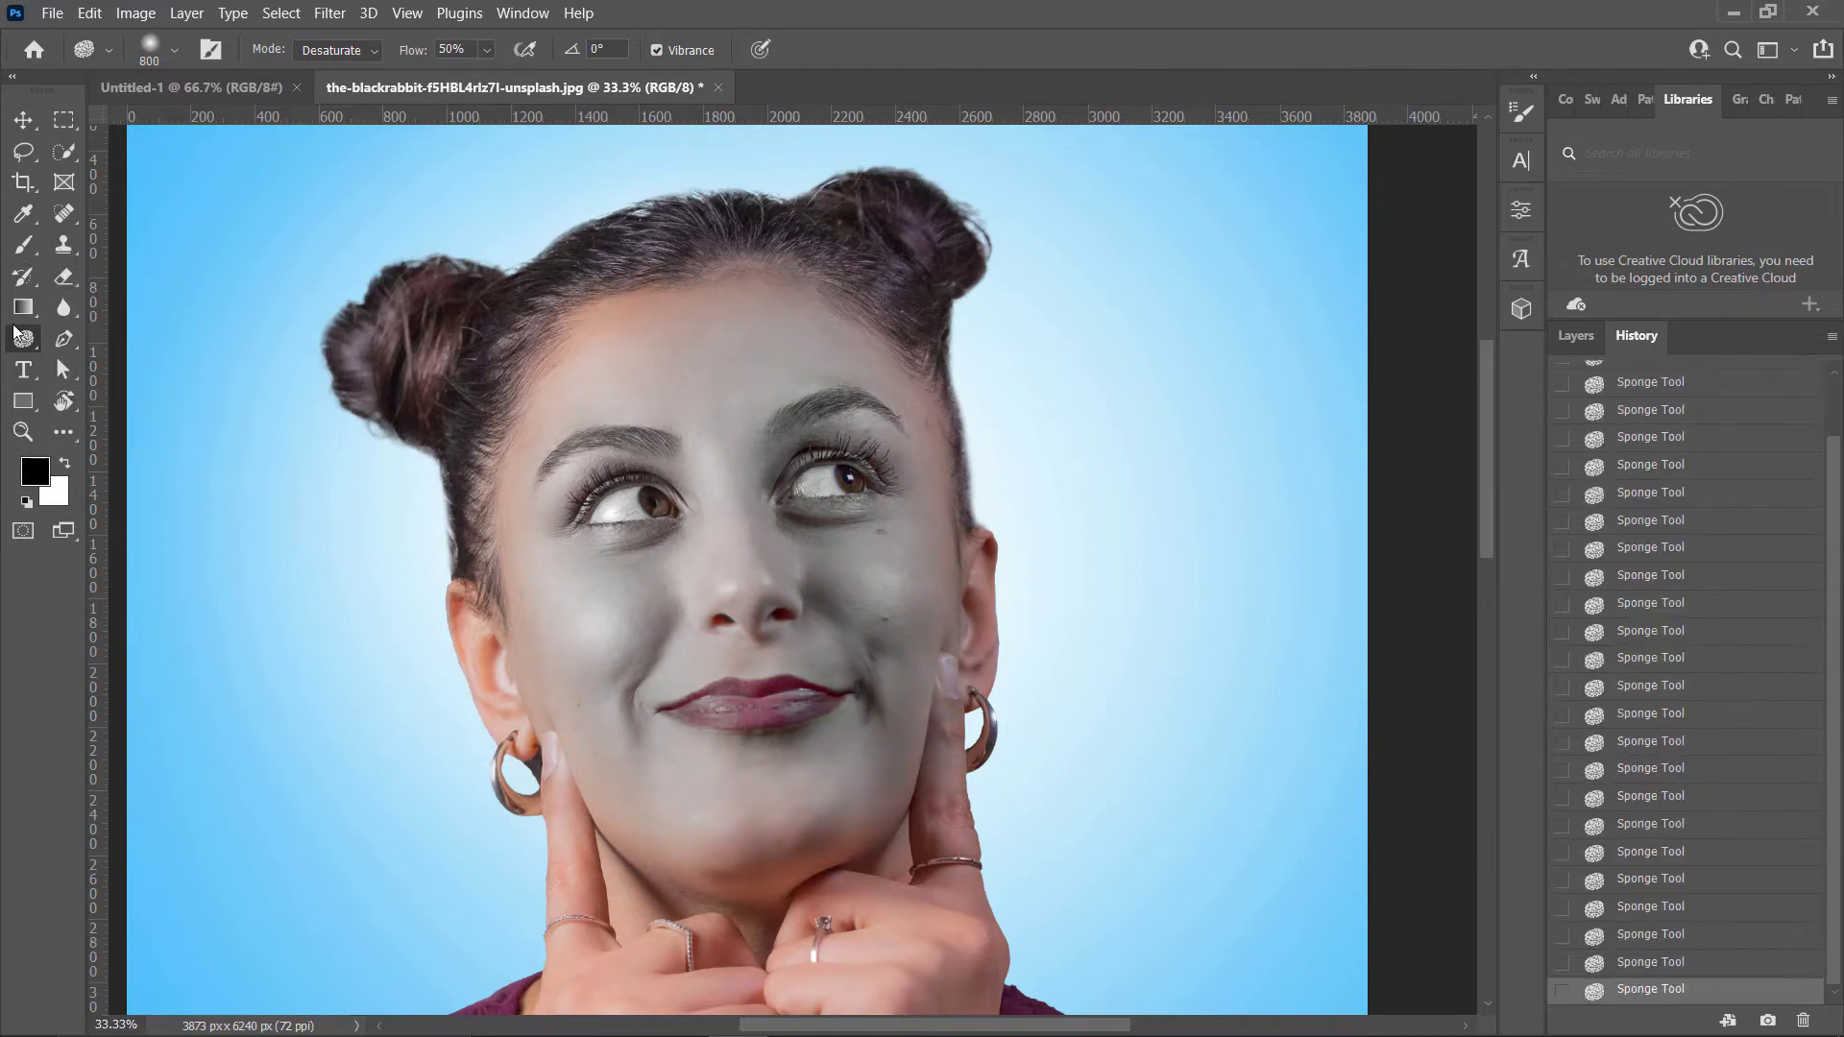
right_click(19, 342)
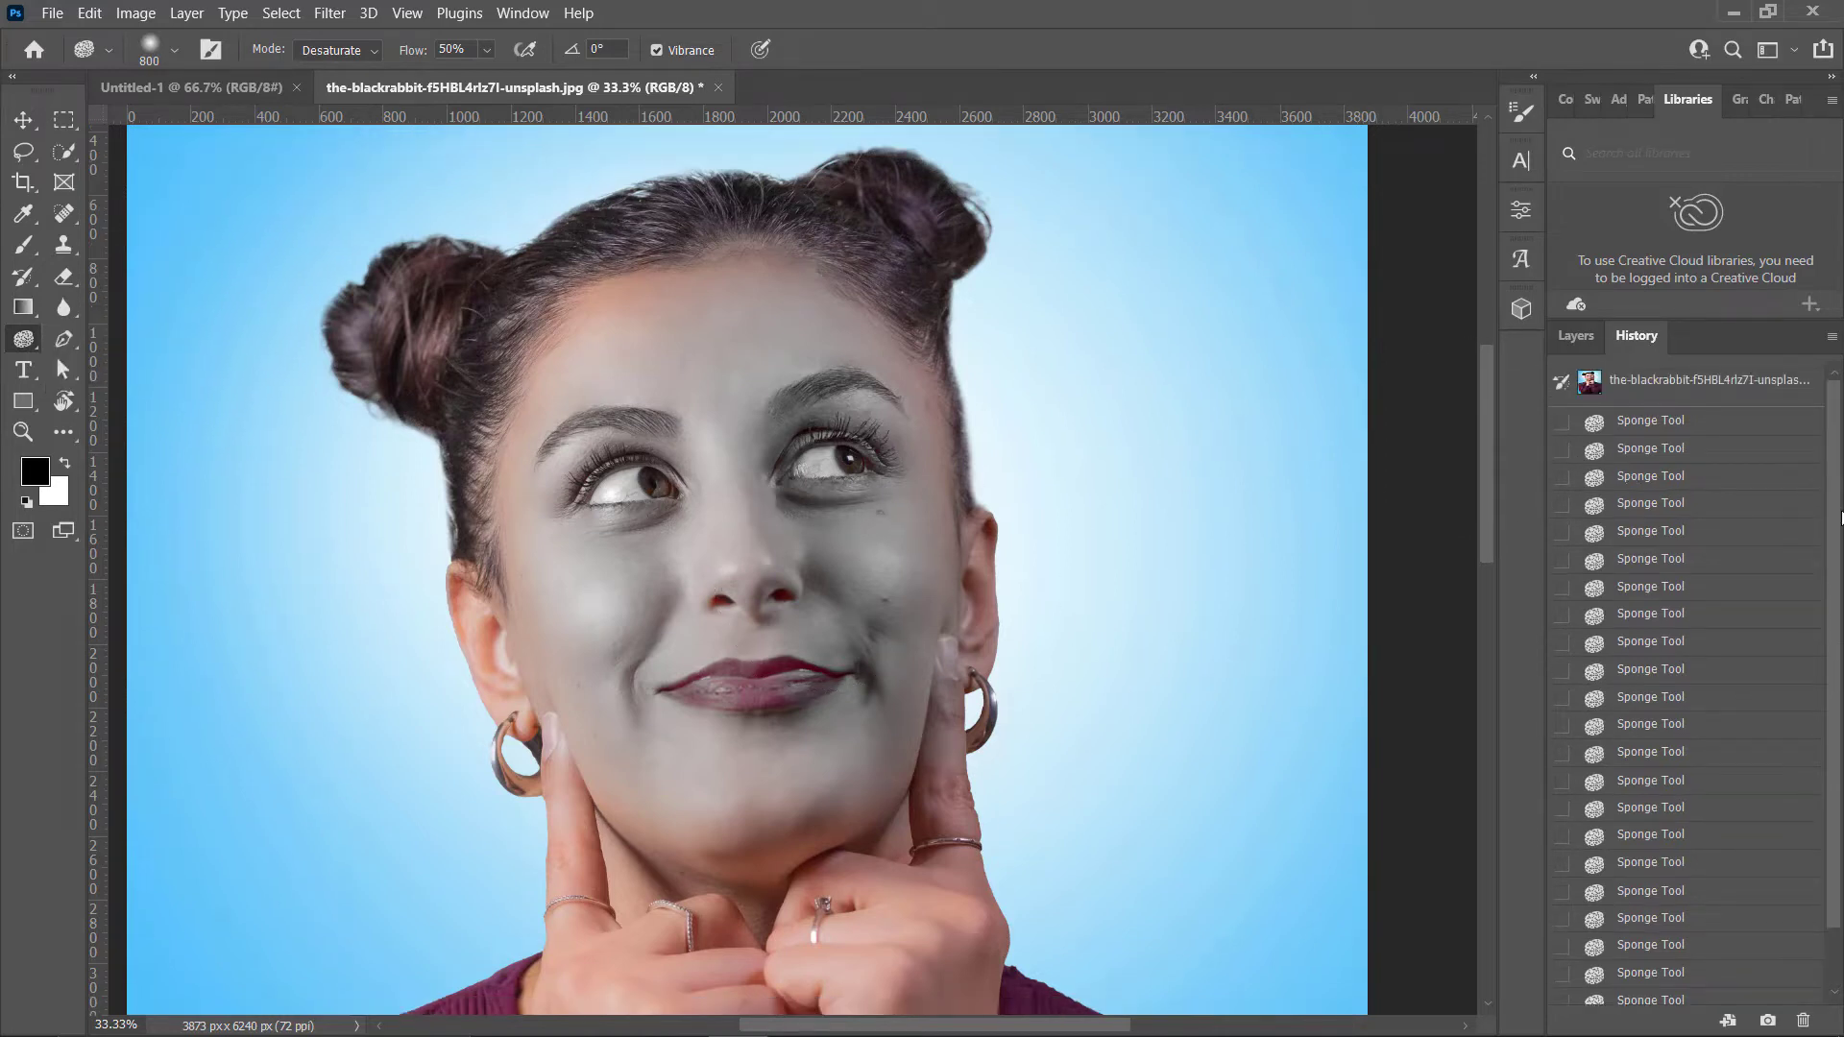
click(1662, 388)
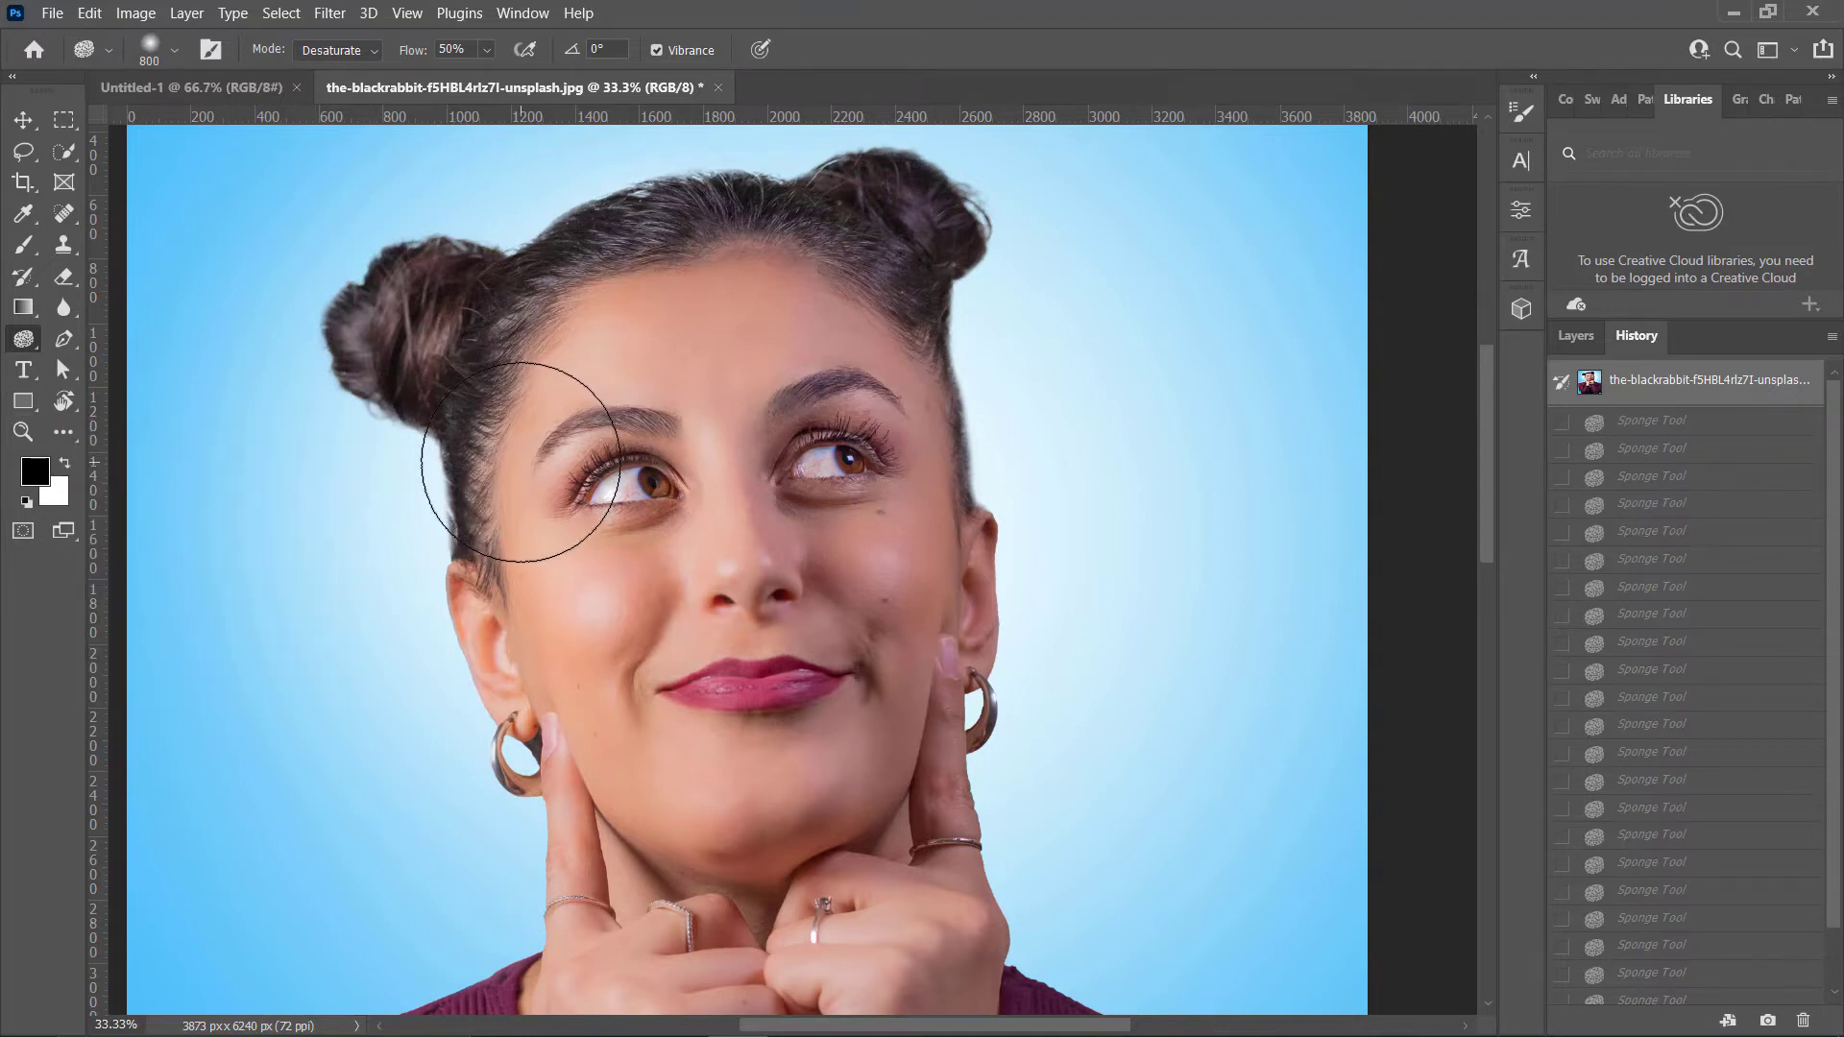
key(ctrl+0)
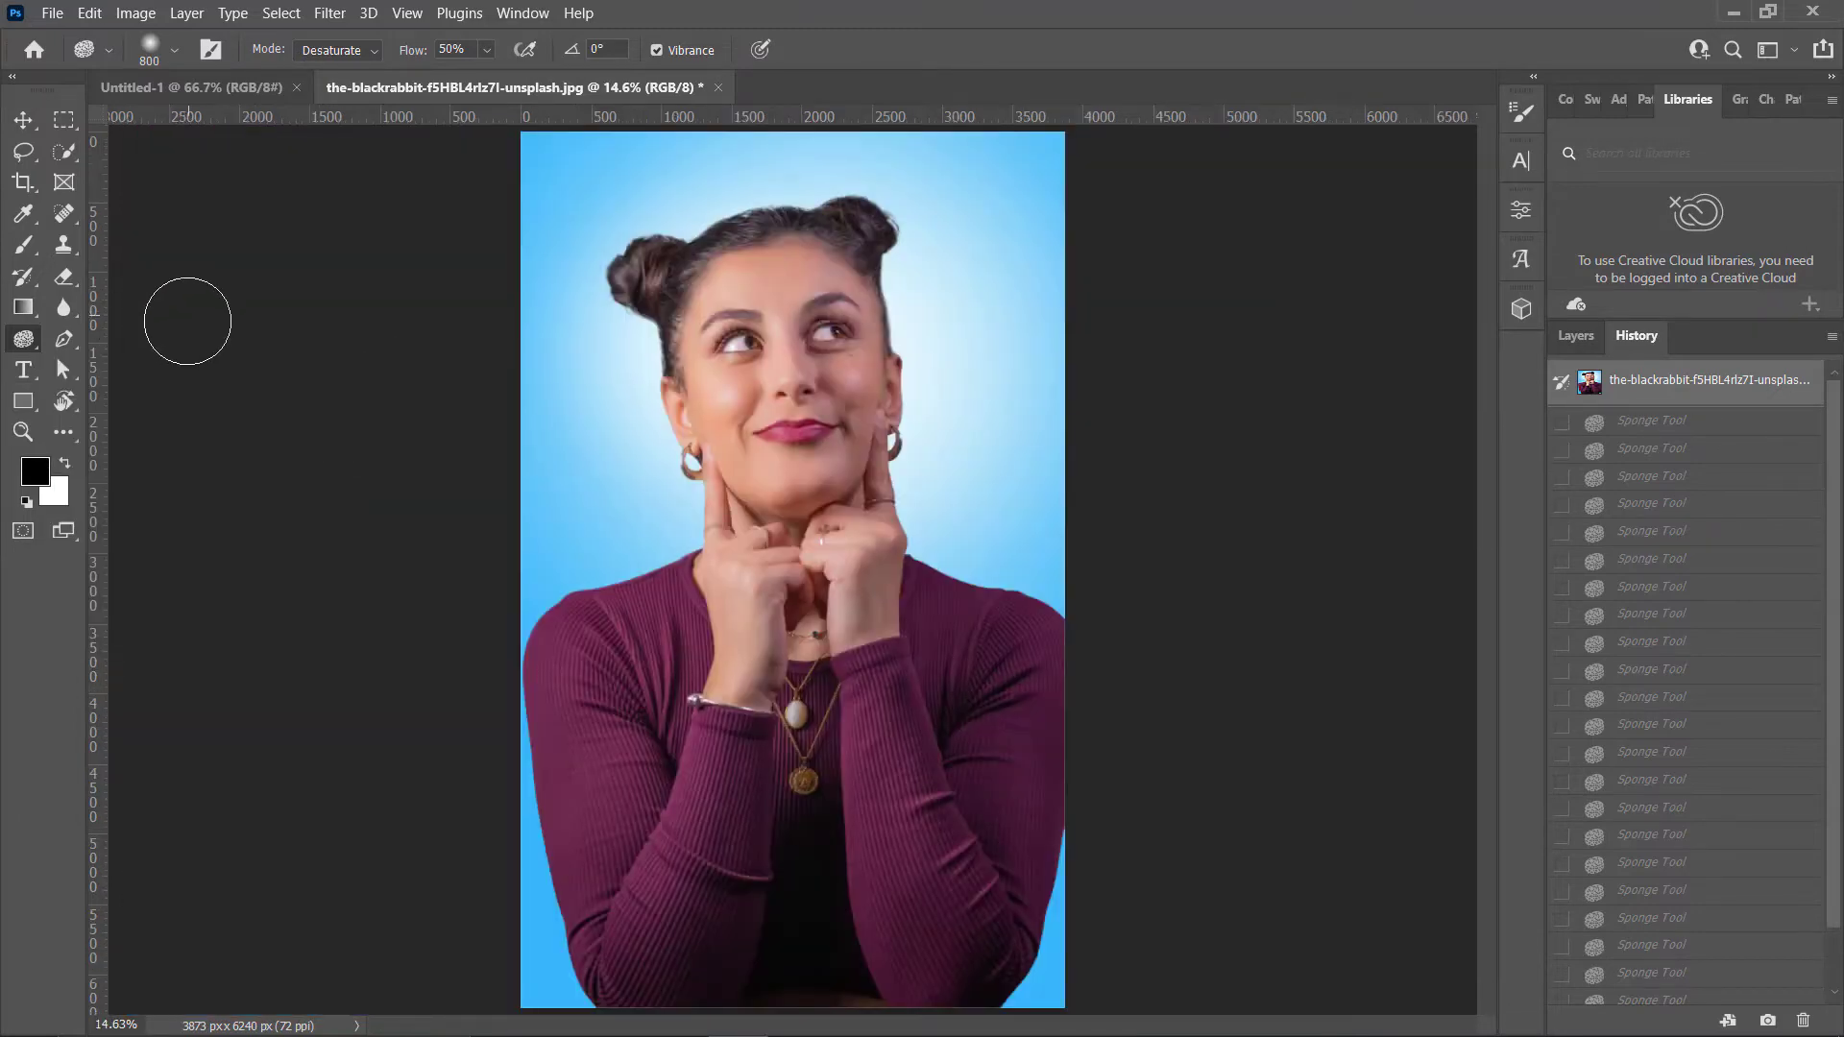
click(62, 369)
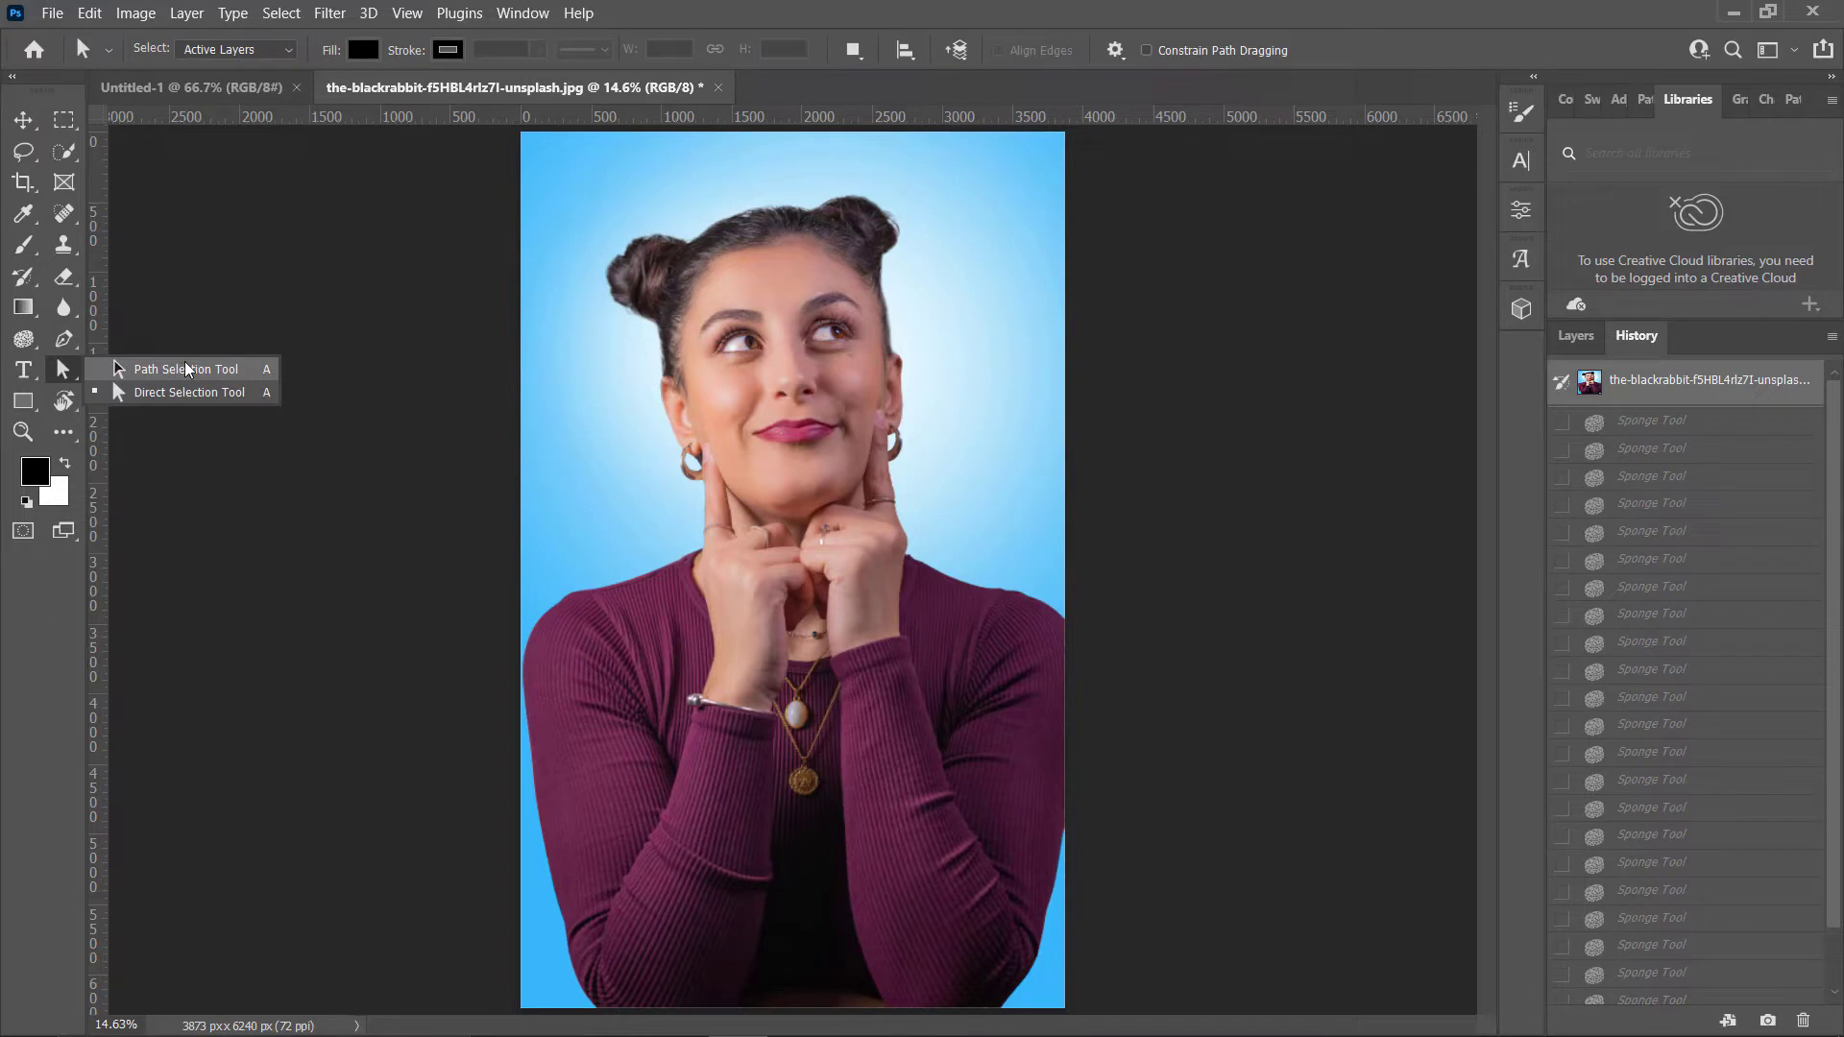
click(96, 370)
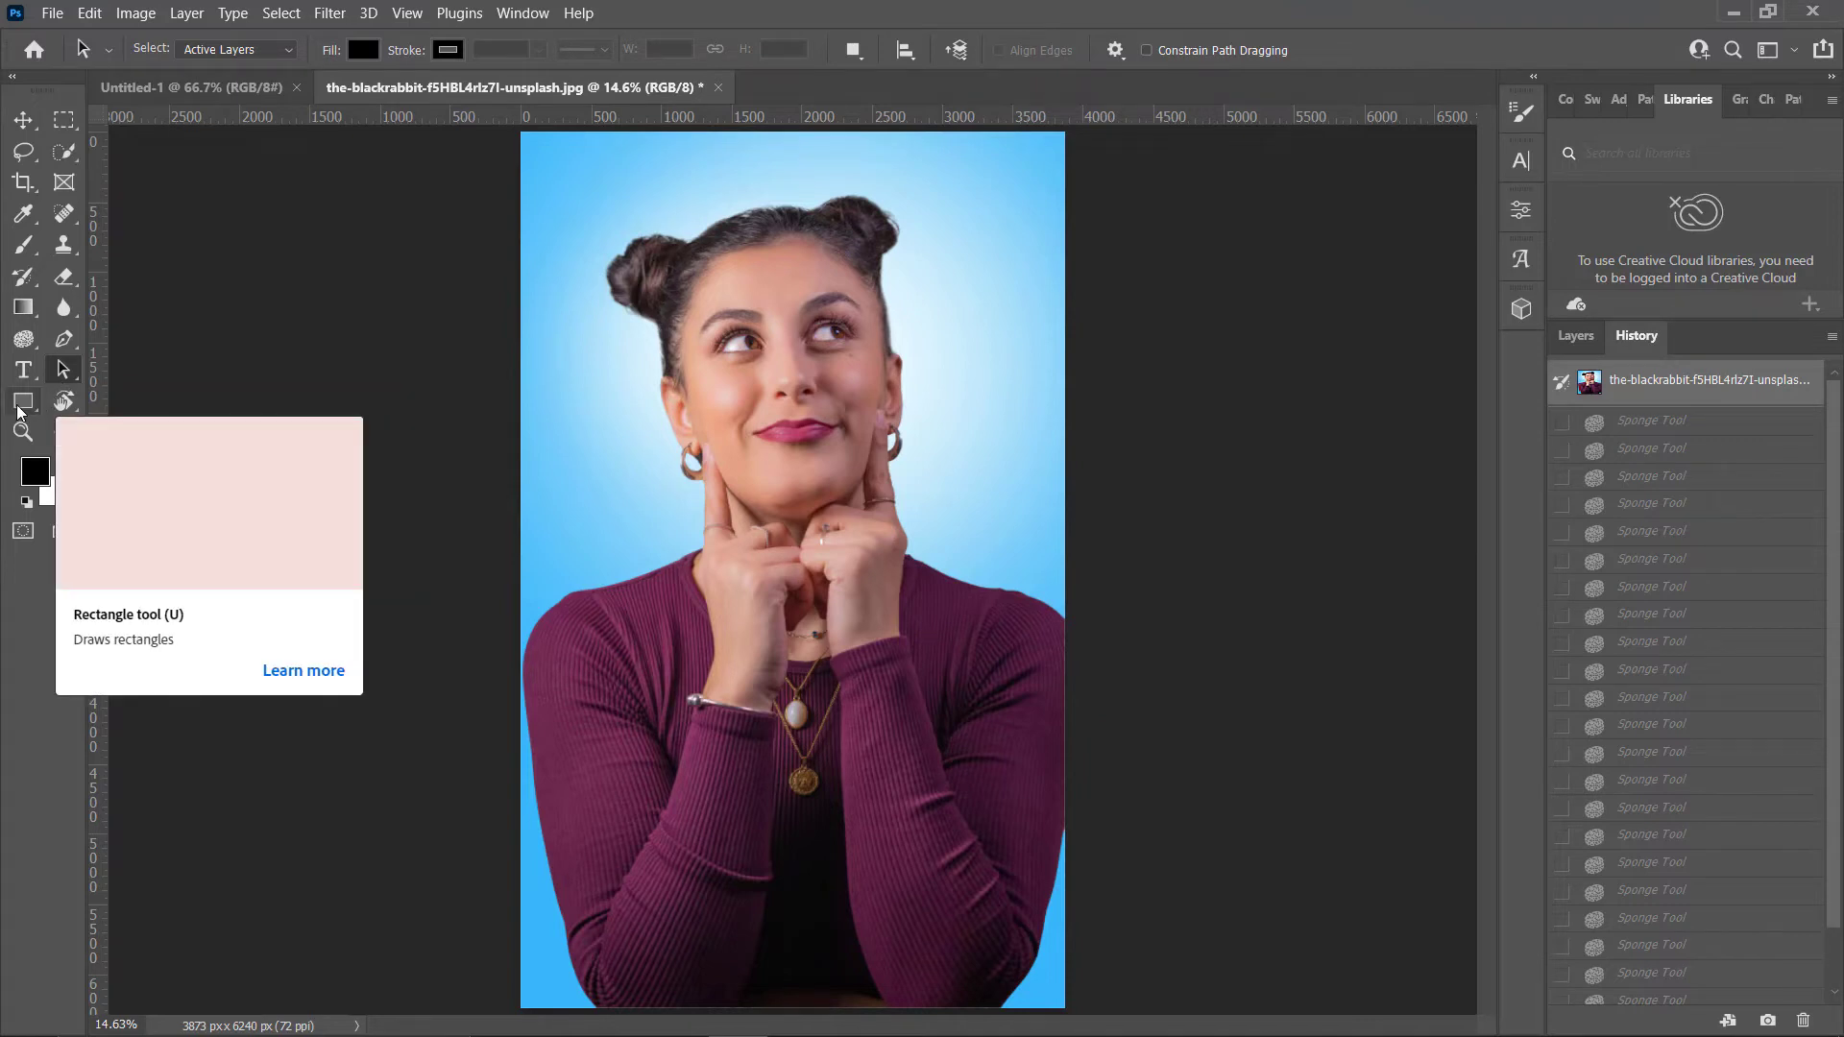
- In the Untitled-1 document, draw a rectangle shape about 346 px wide and 385 px high near the canvas's upper-left corner
click(195, 94)
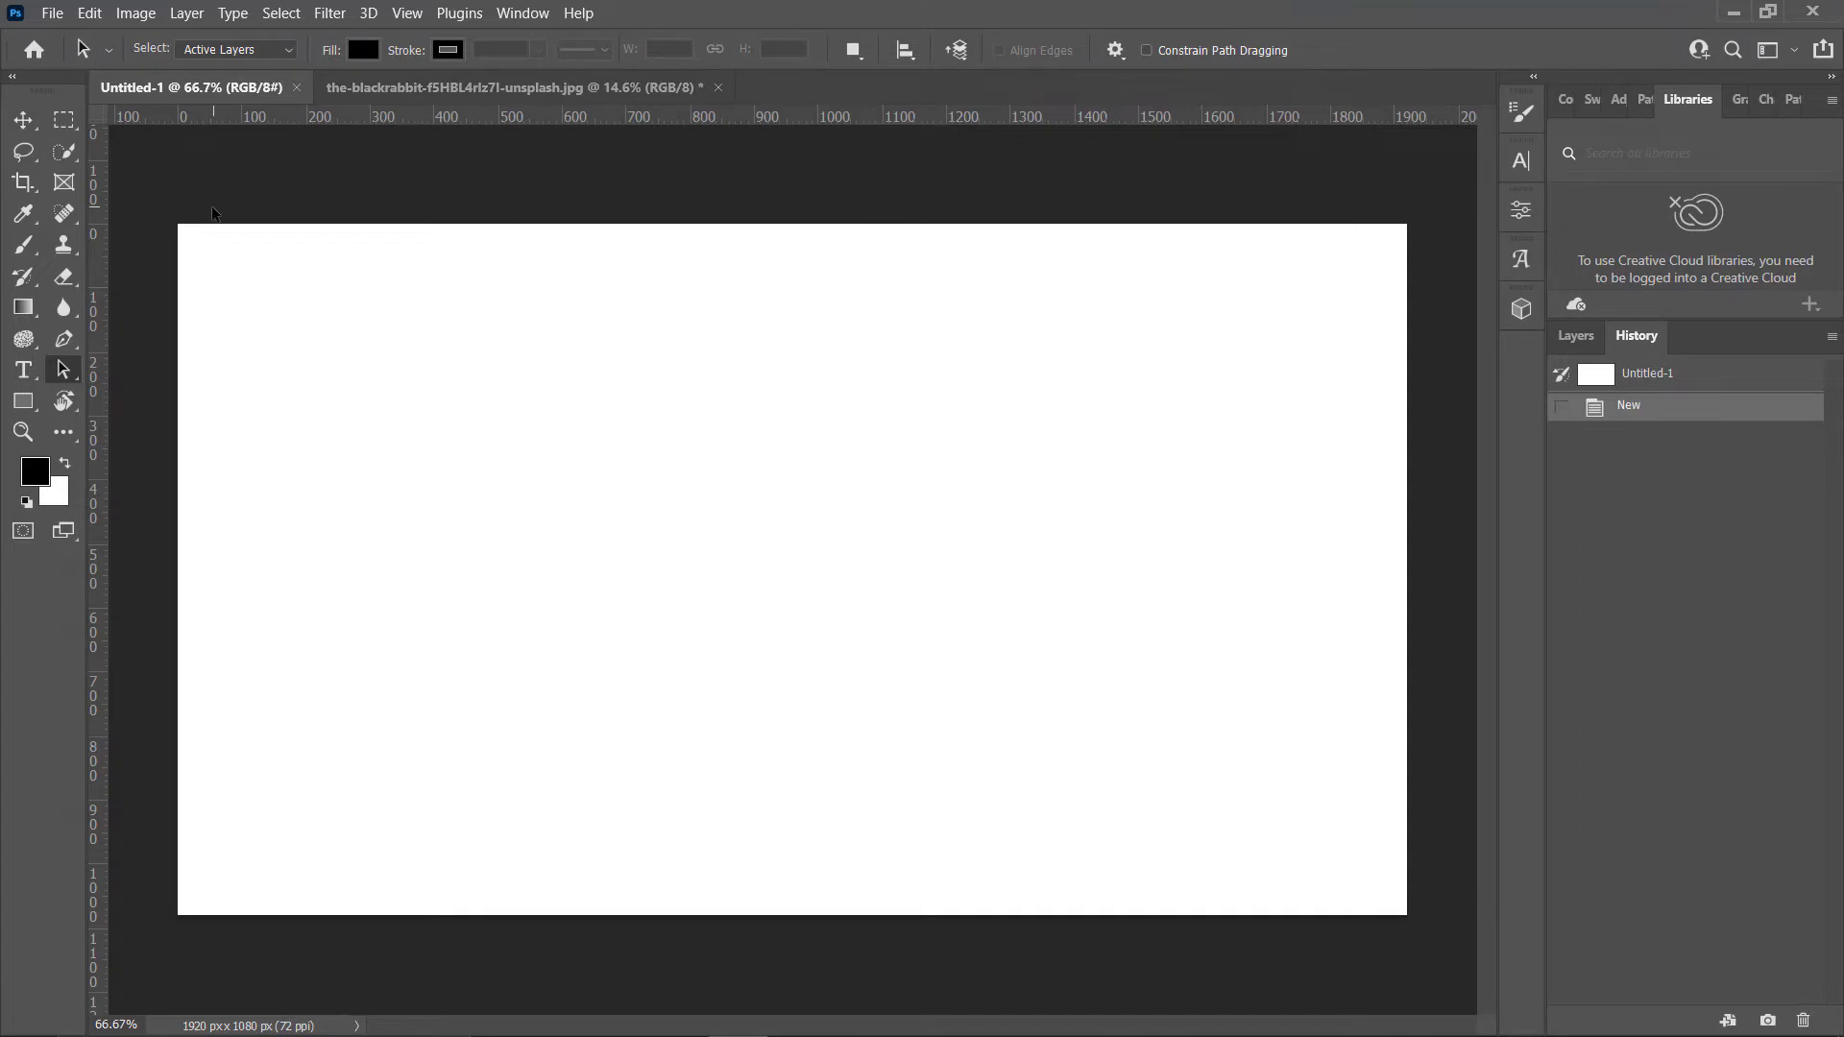
click(21, 402)
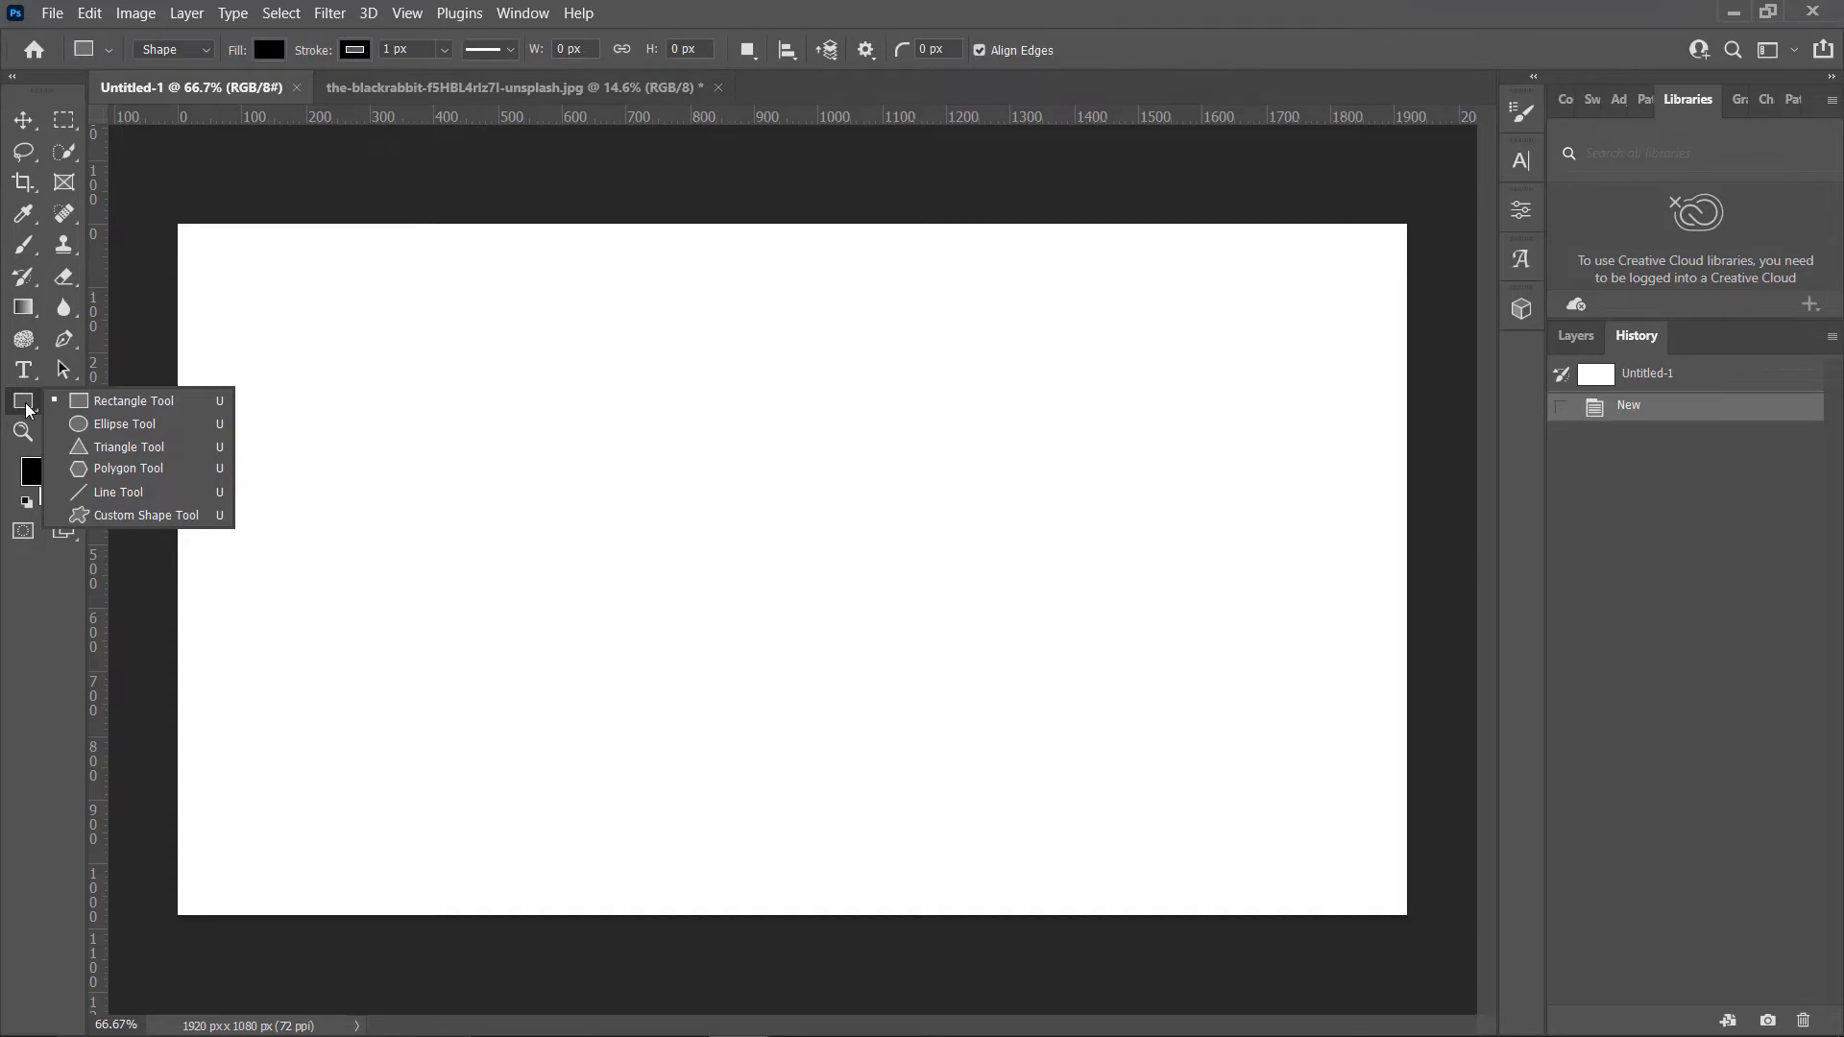
click(64, 404)
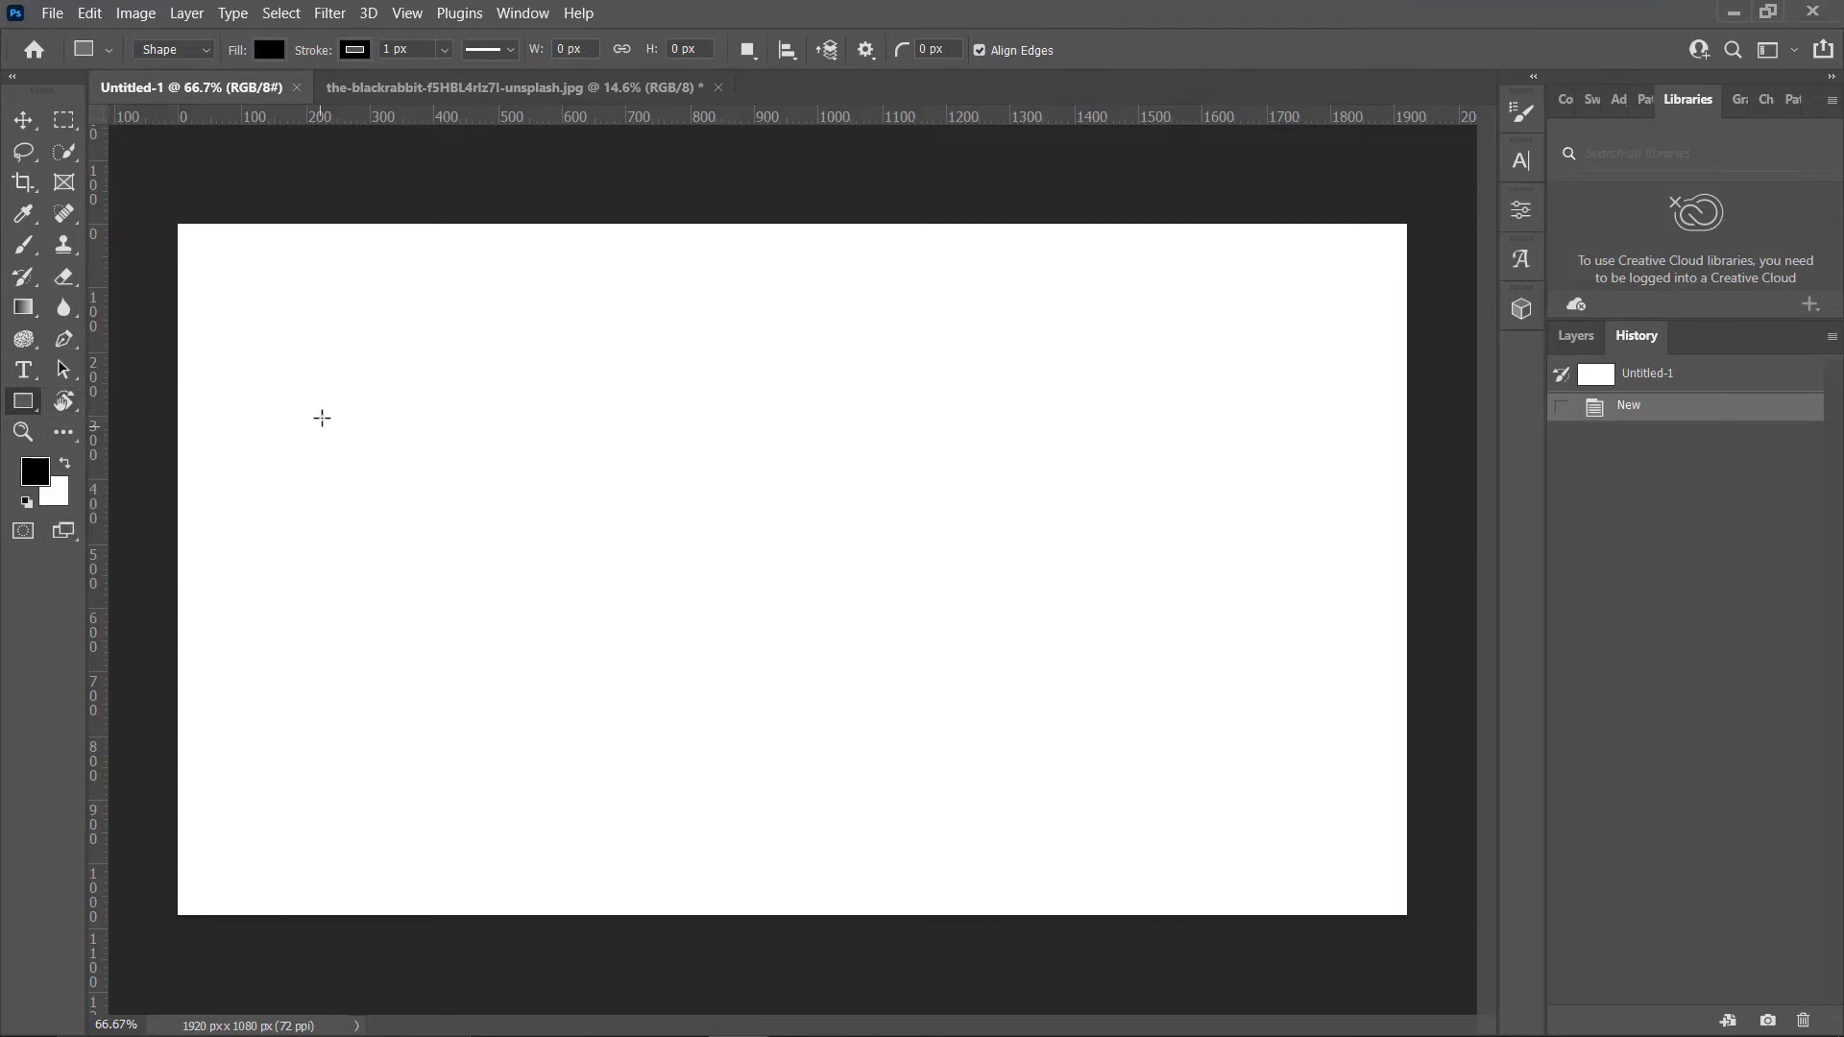
drag(252, 299, 474, 546)
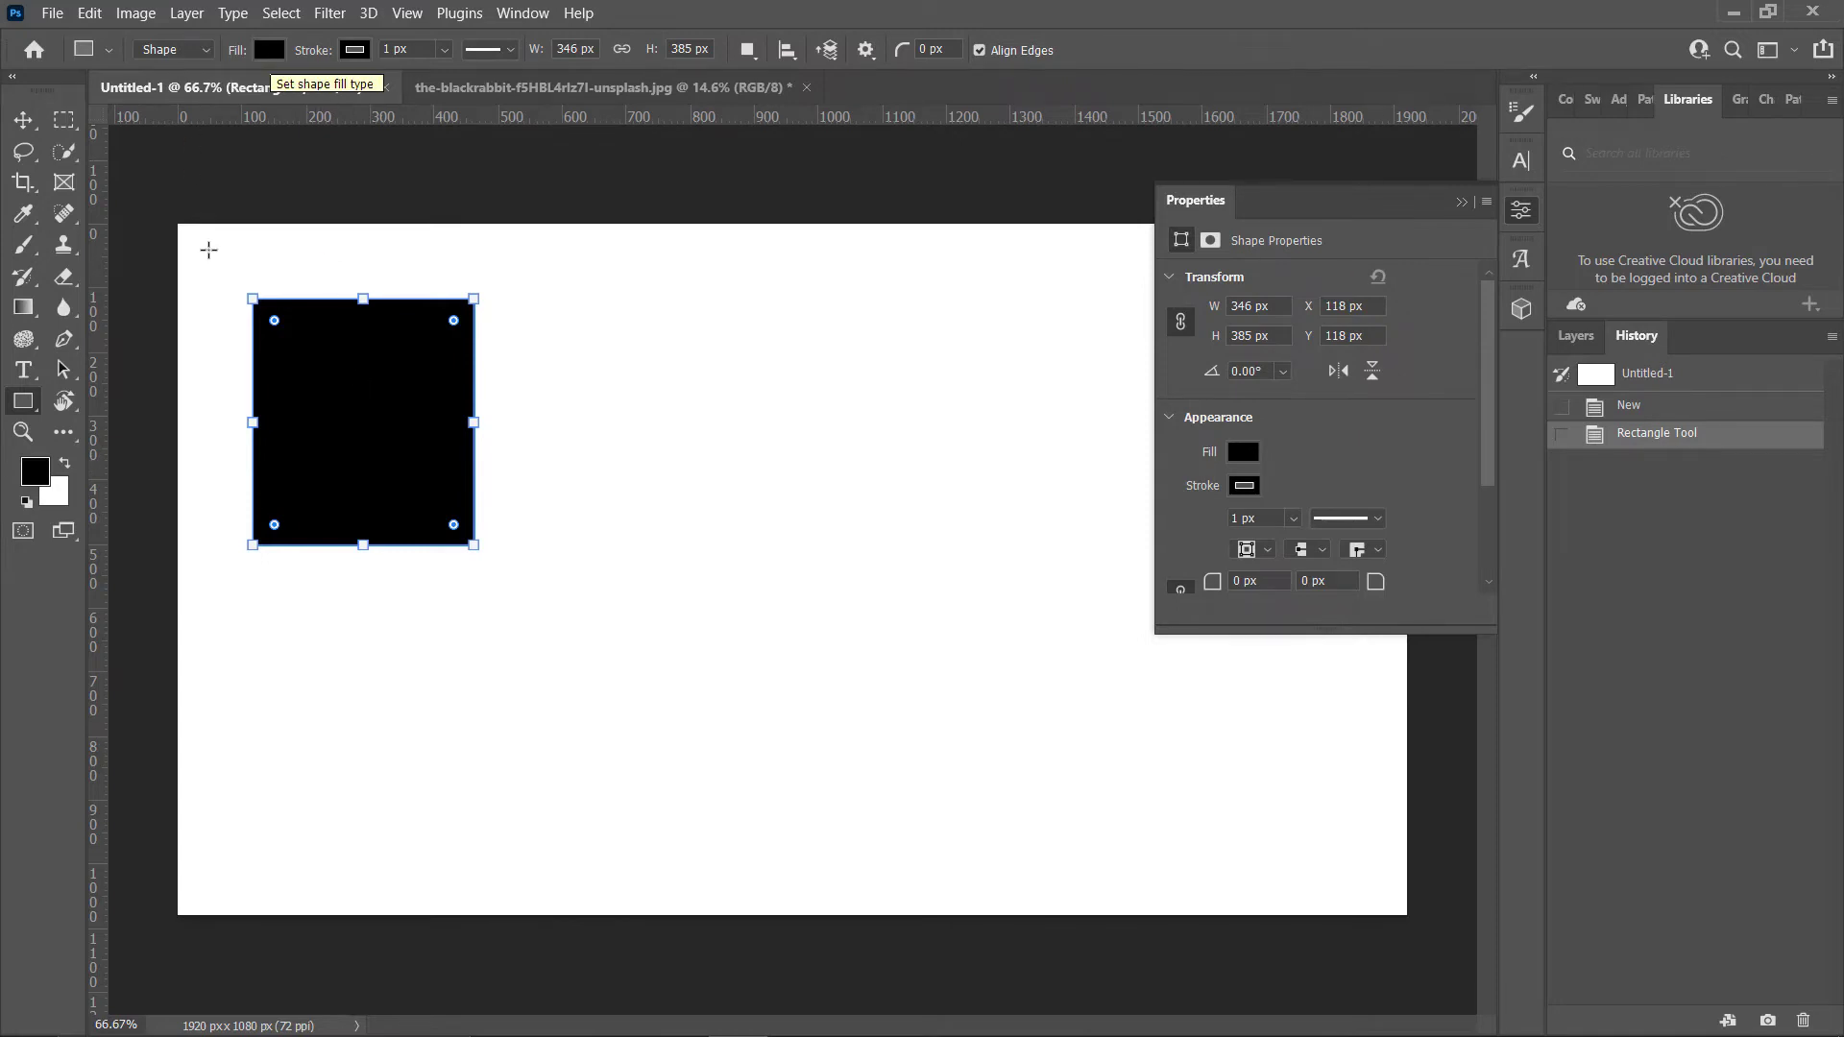
- Fill the rectangle with red and set its stroke width to about 8.92 px
click(273, 51)
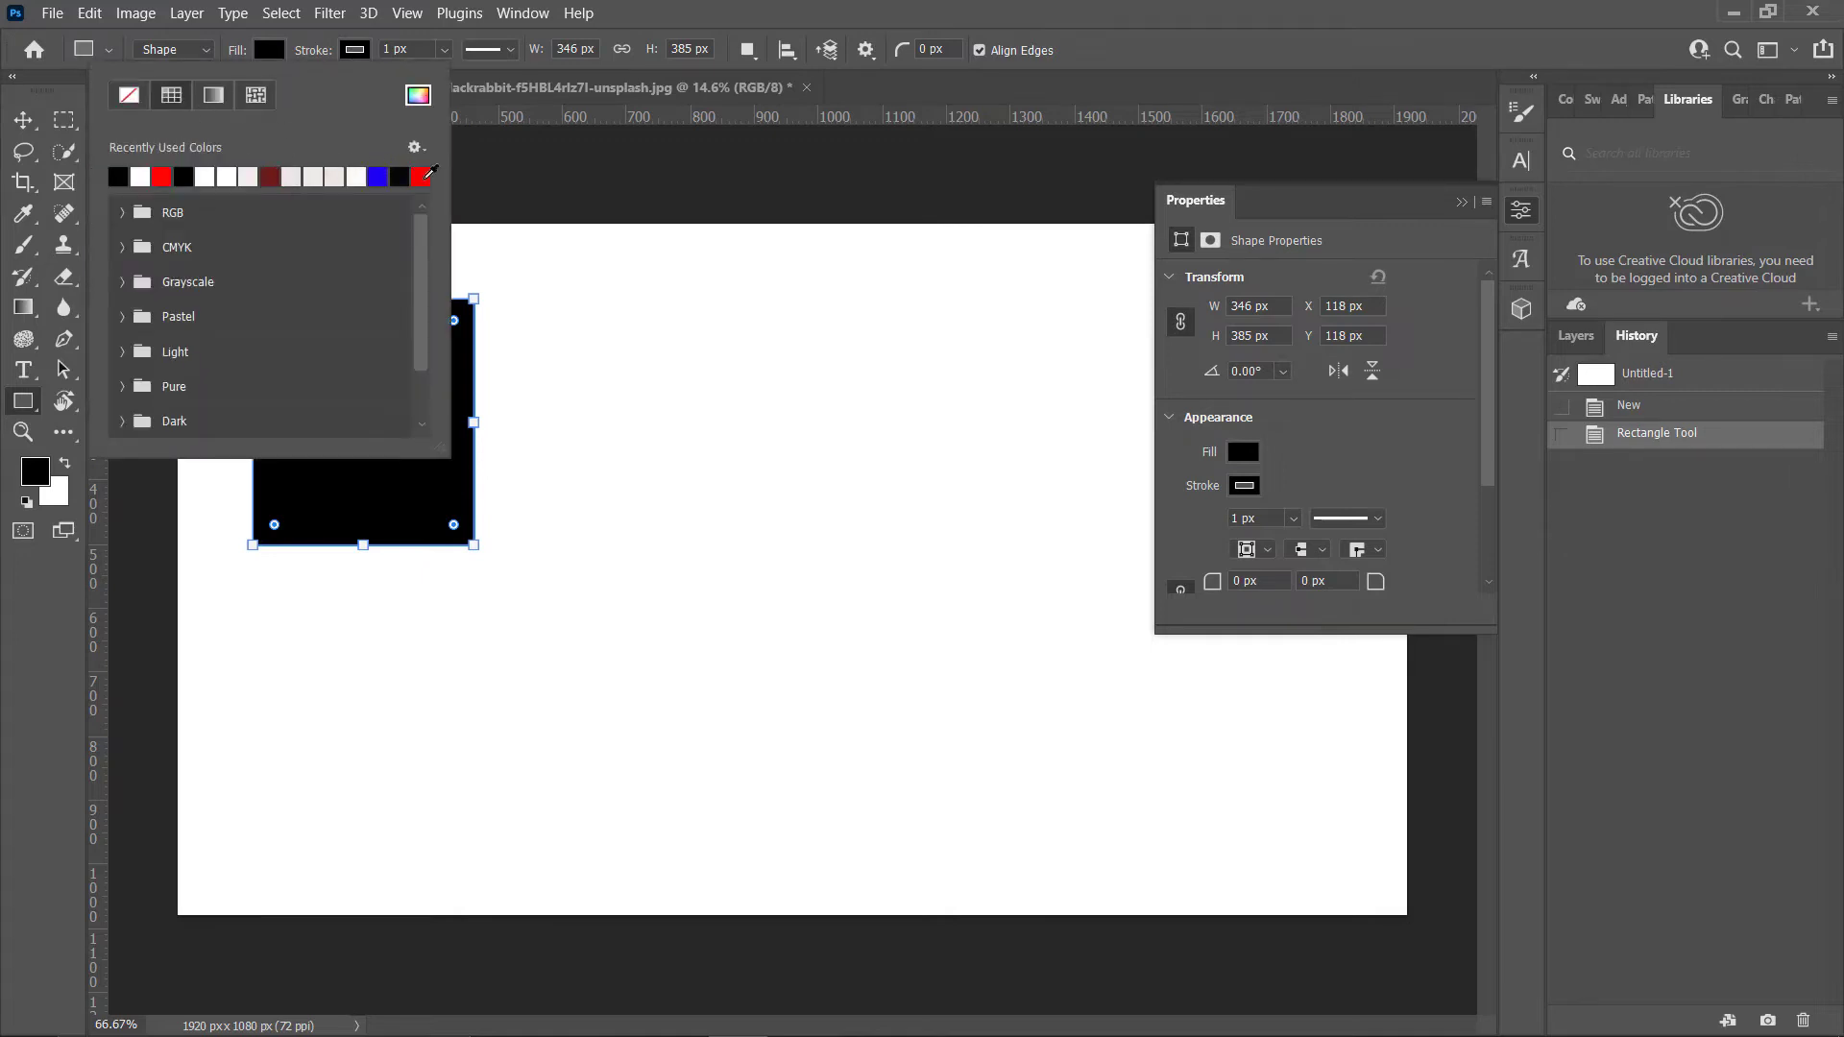
click(420, 176)
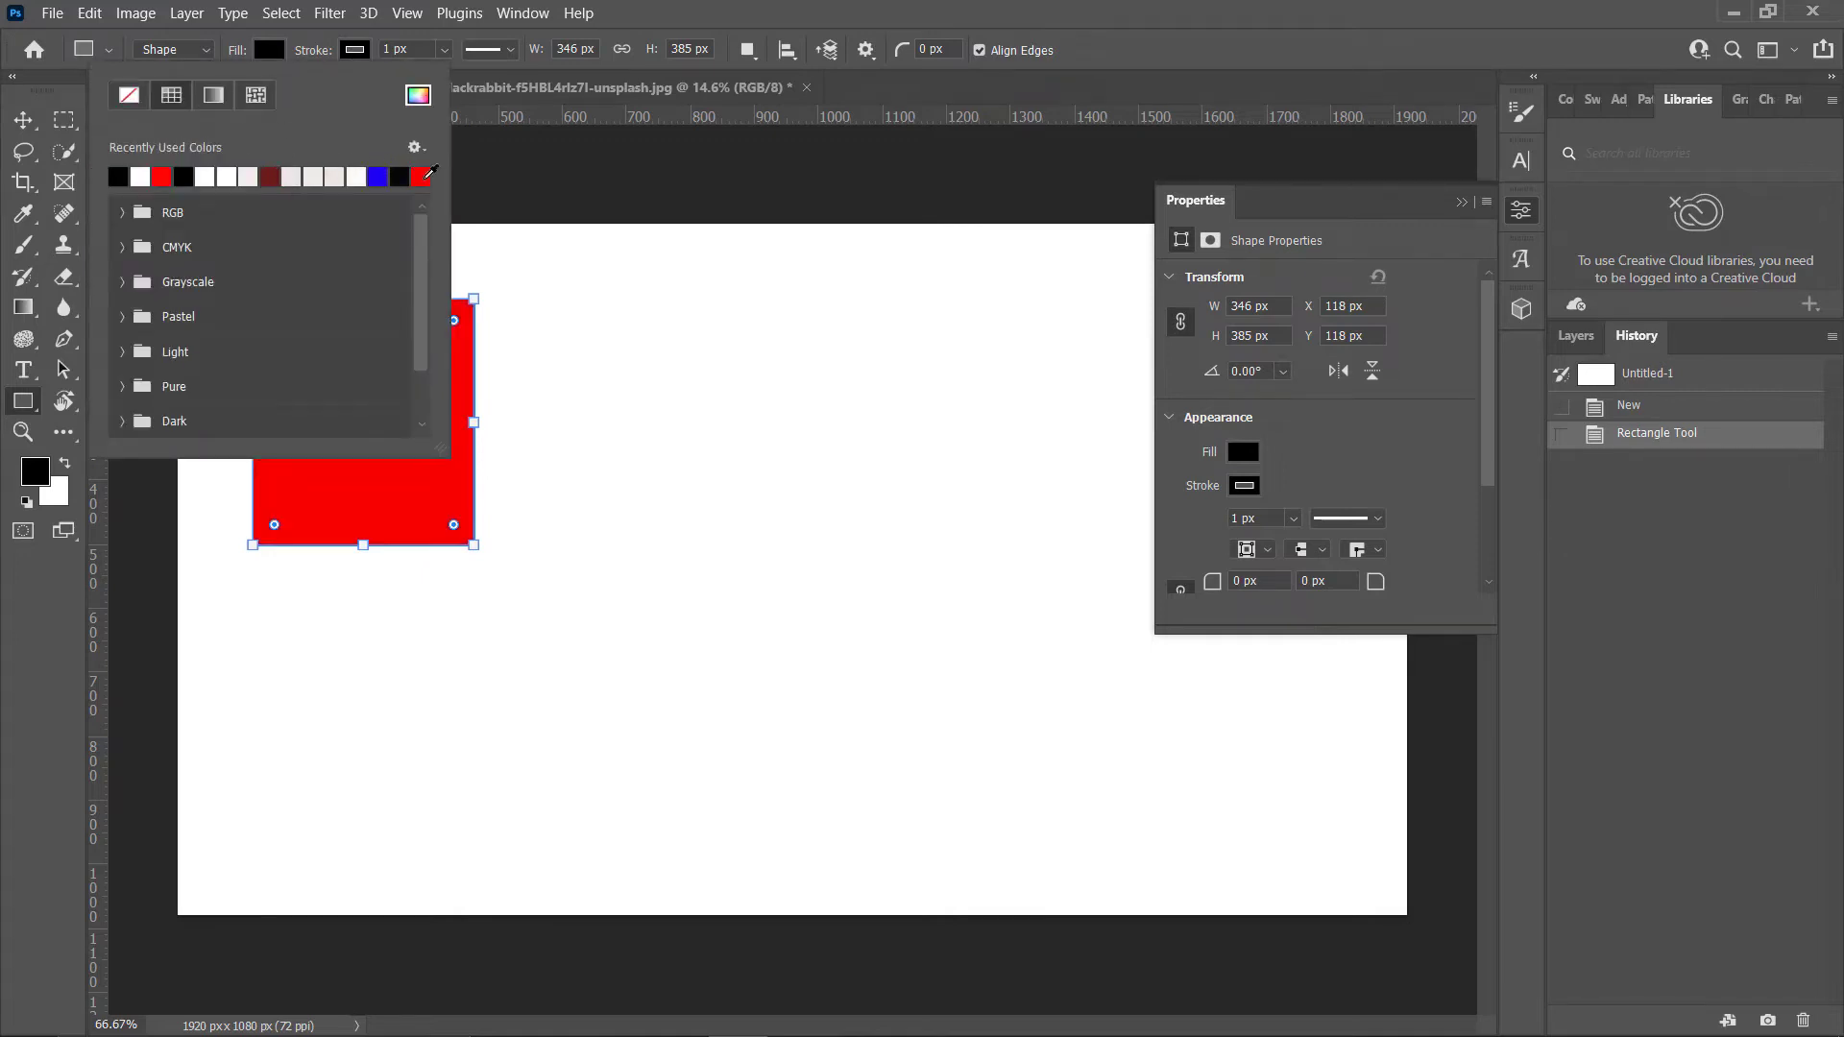
click(356, 50)
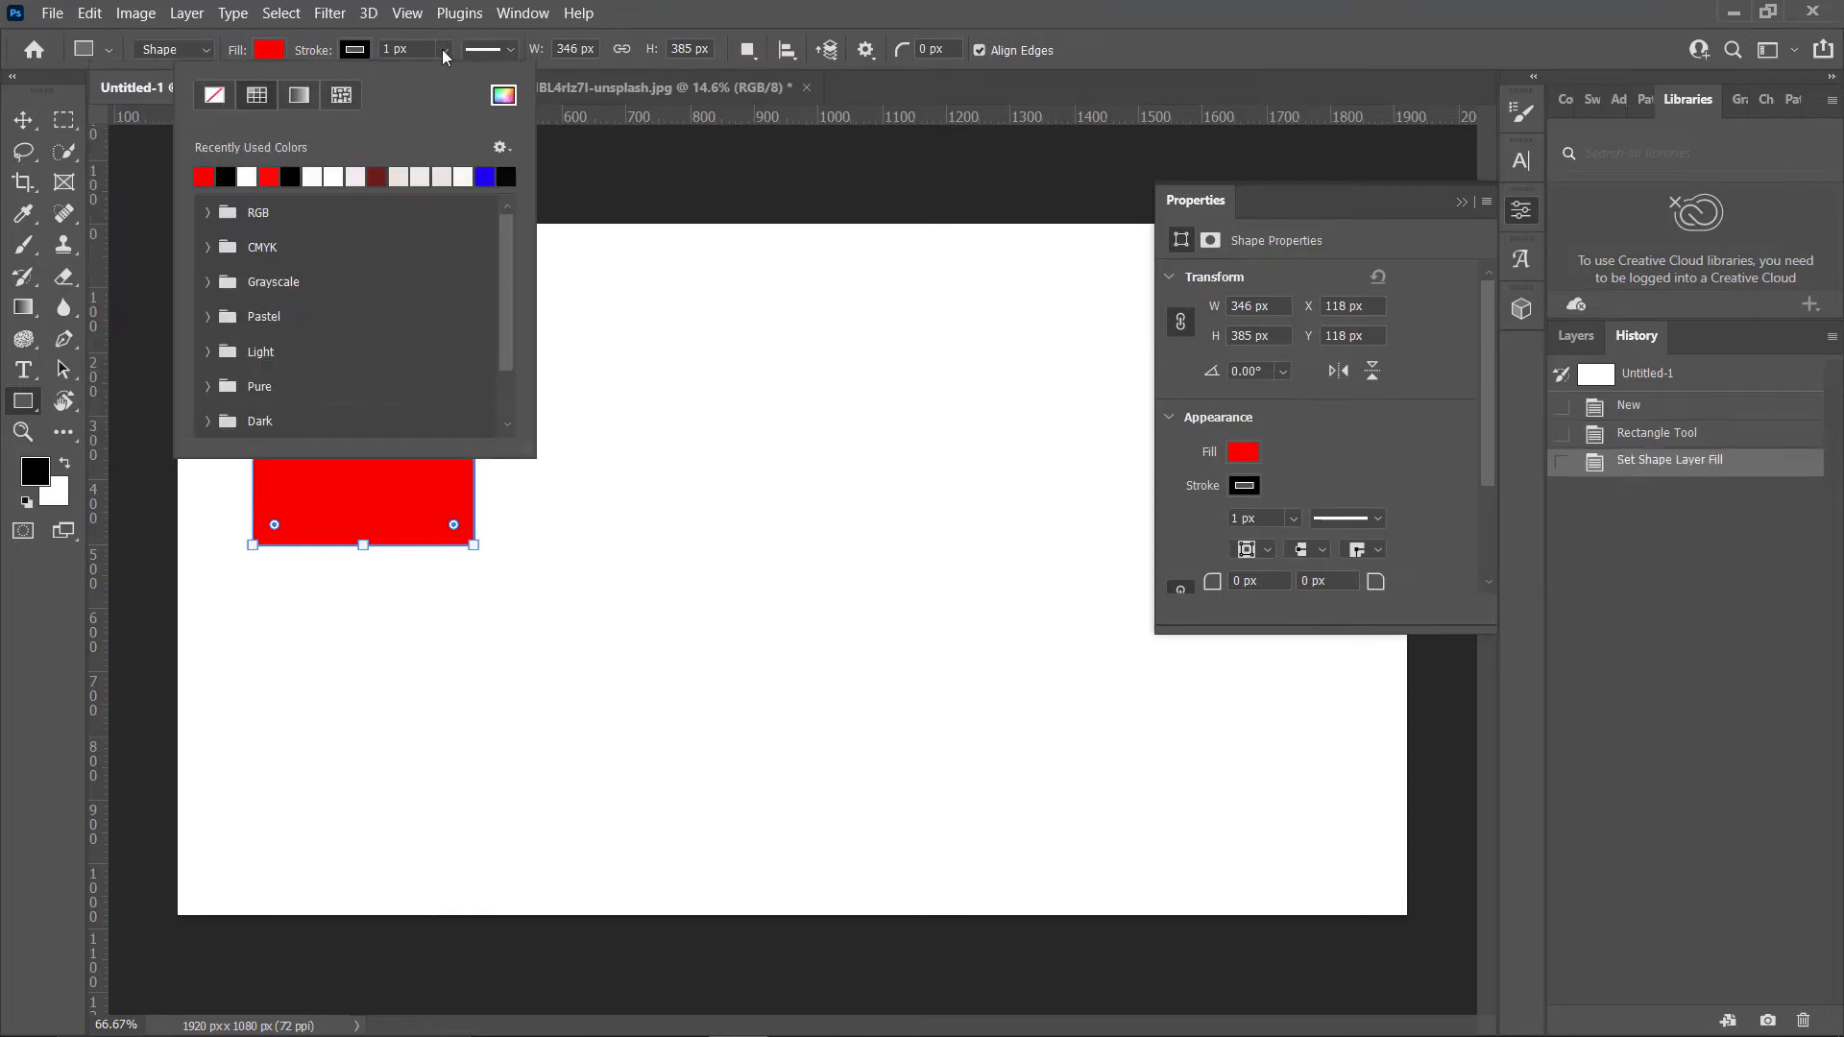
click(444, 50)
click(443, 50)
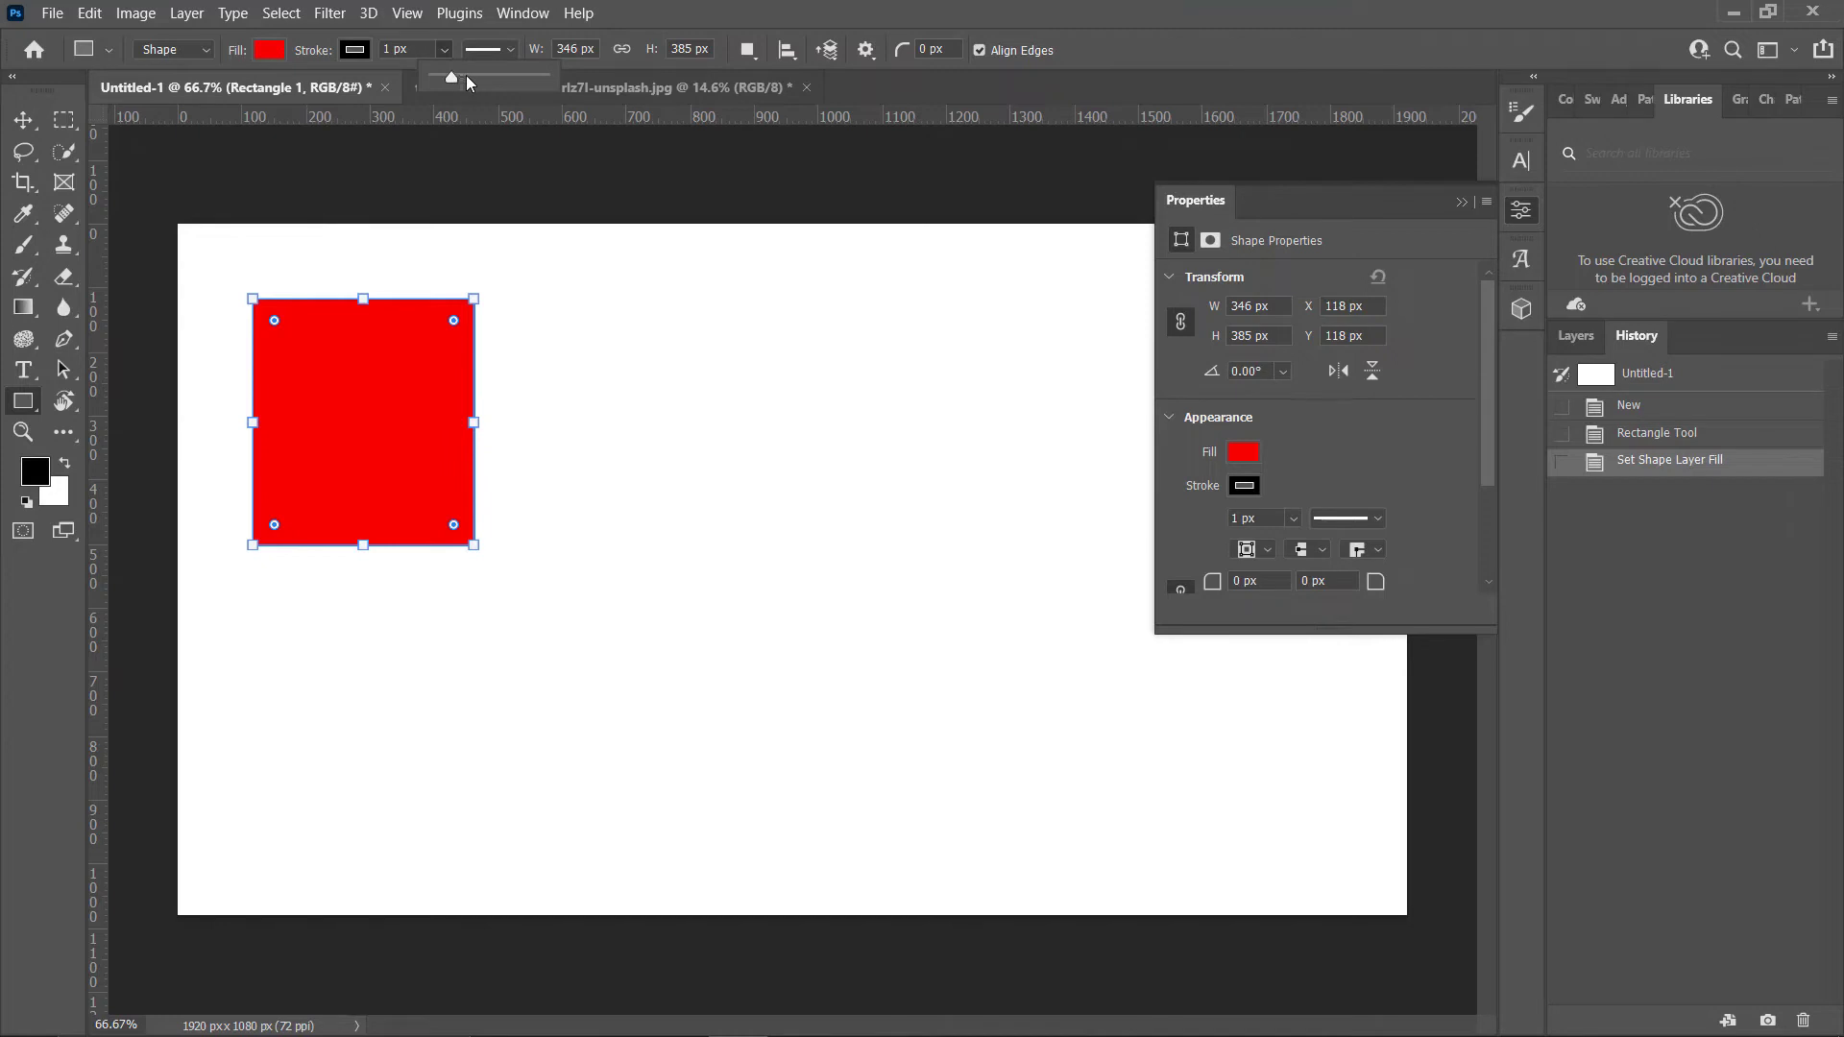
click(466, 77)
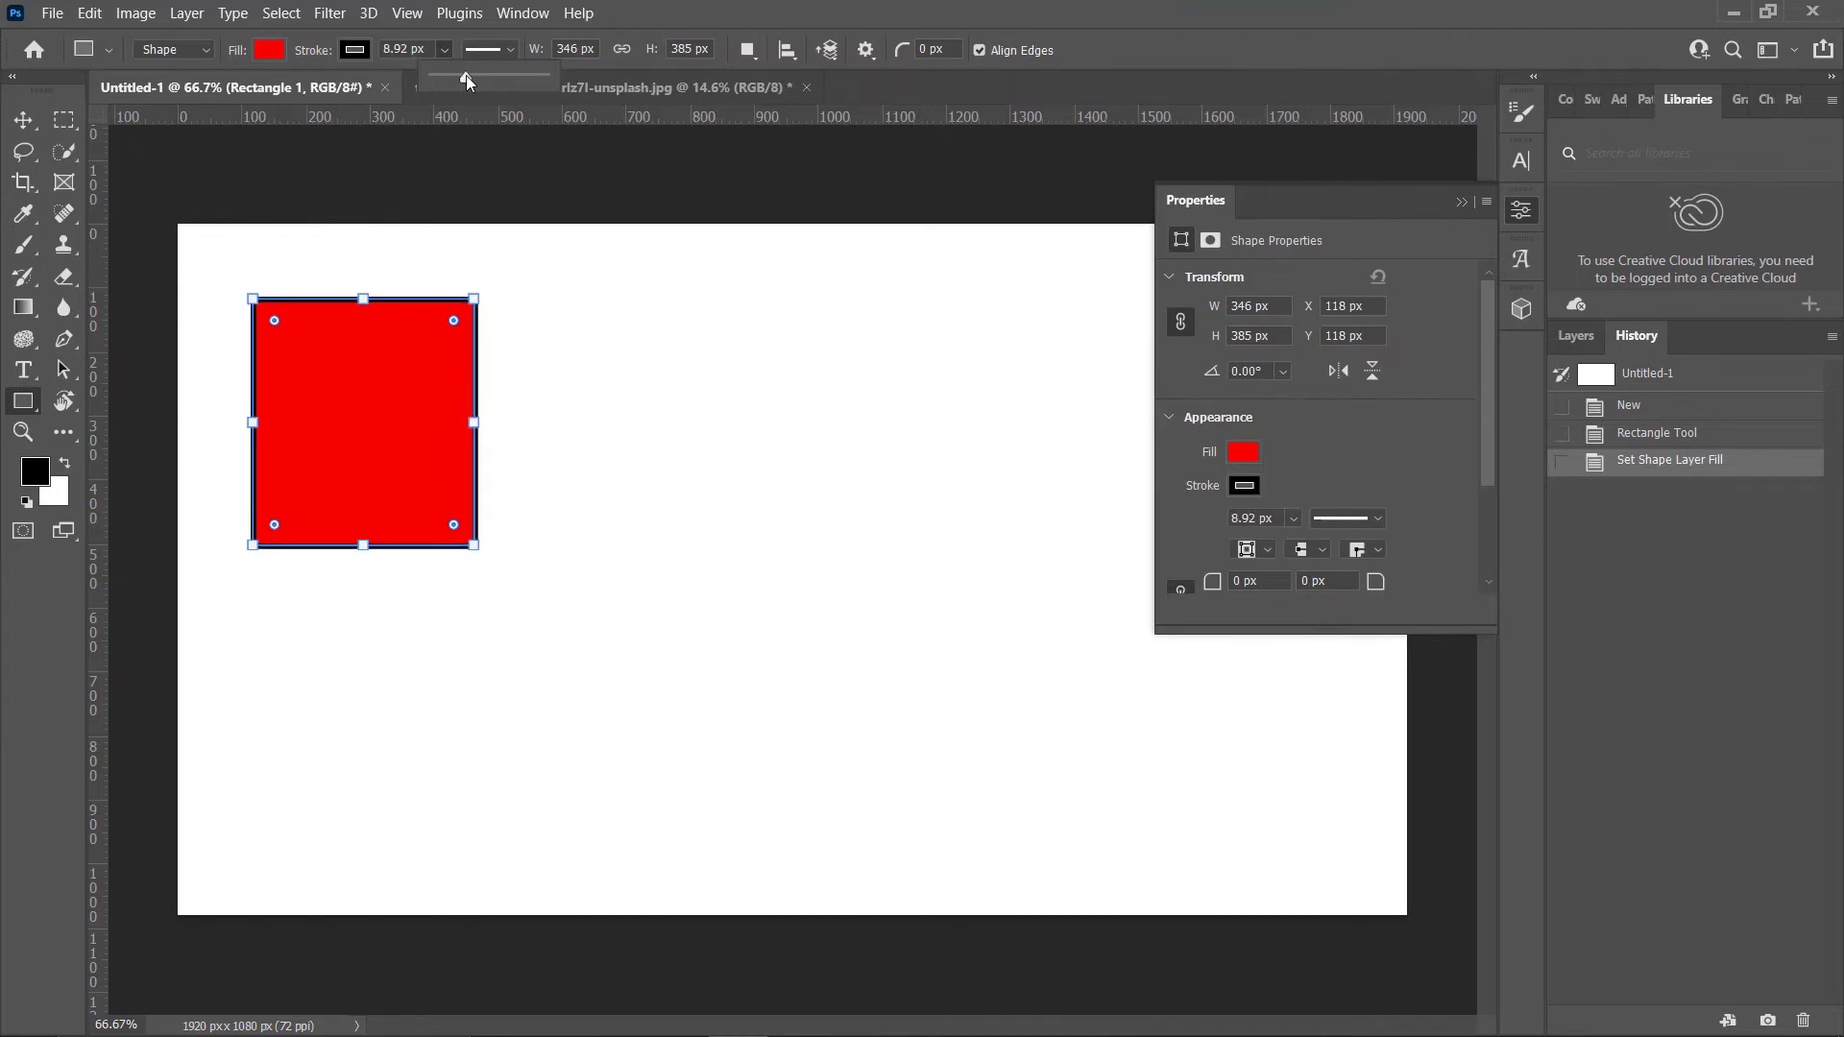
- Move the red rectangle horizontally to the right to an X position of about 180 px with the Move Tool
click(24, 121)
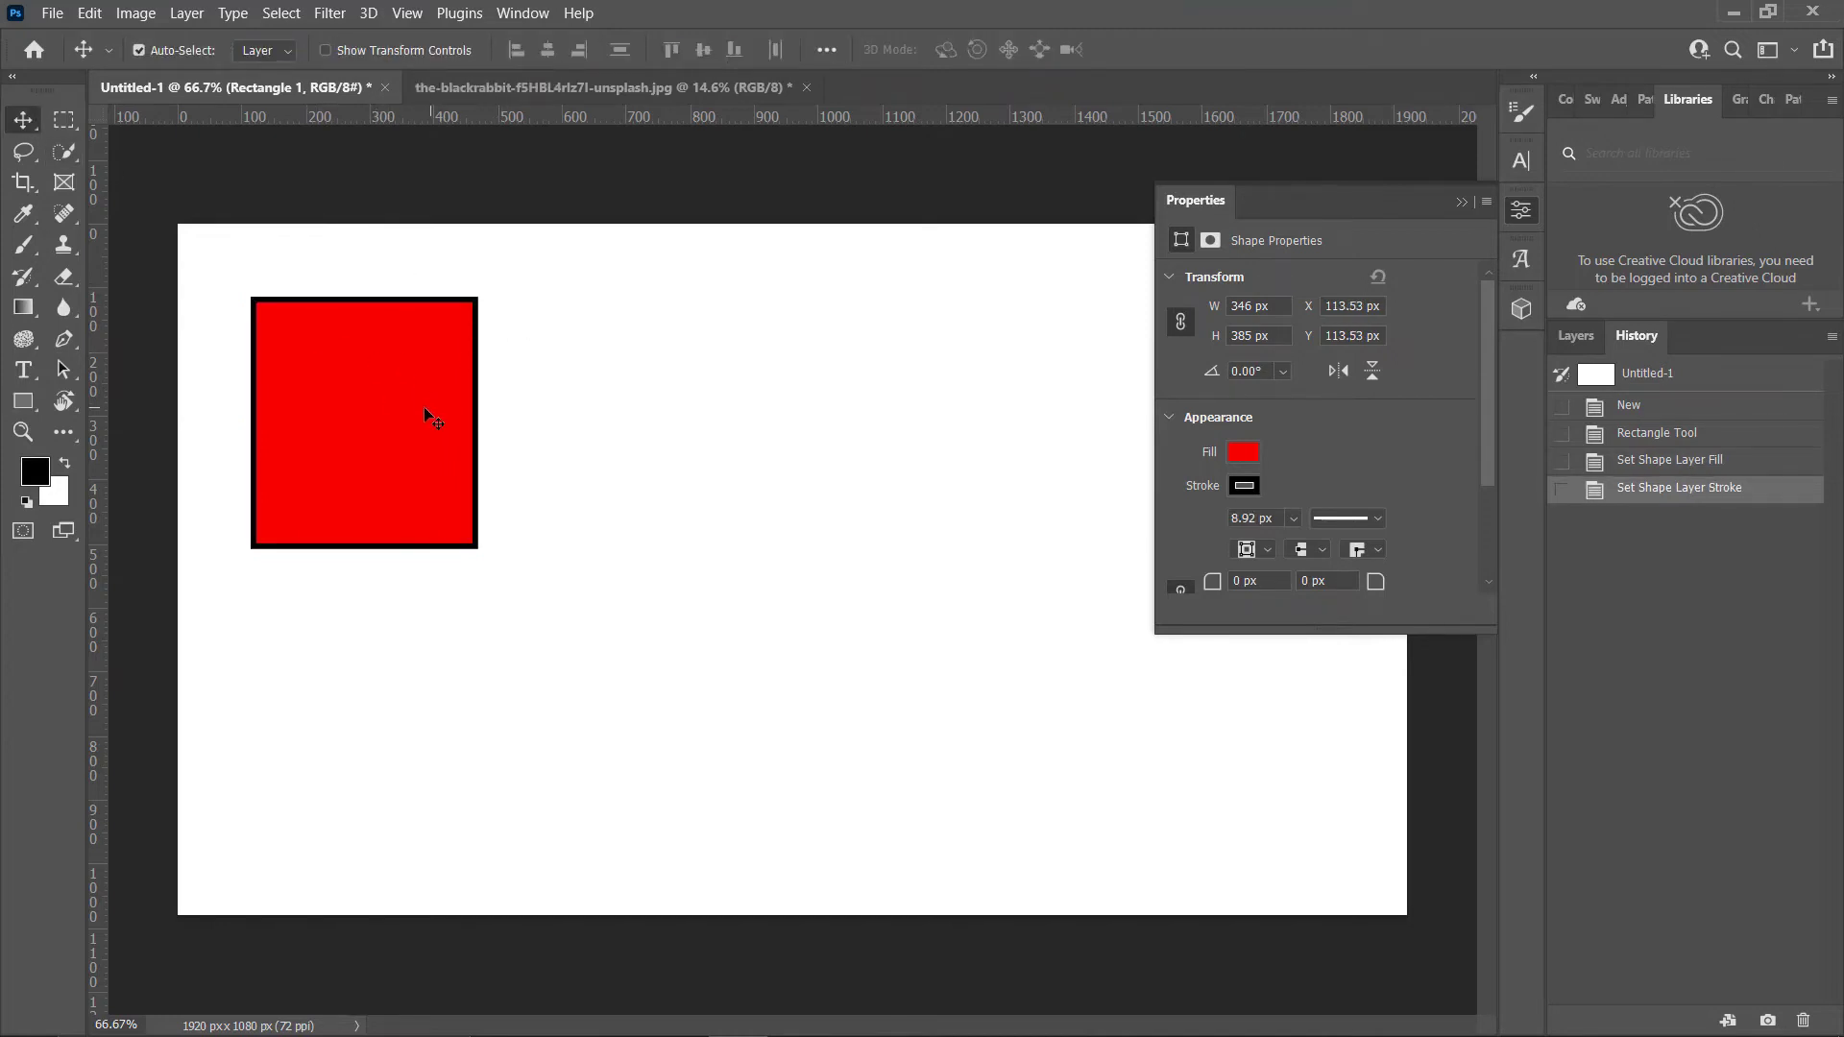
drag(441, 409, 483, 410)
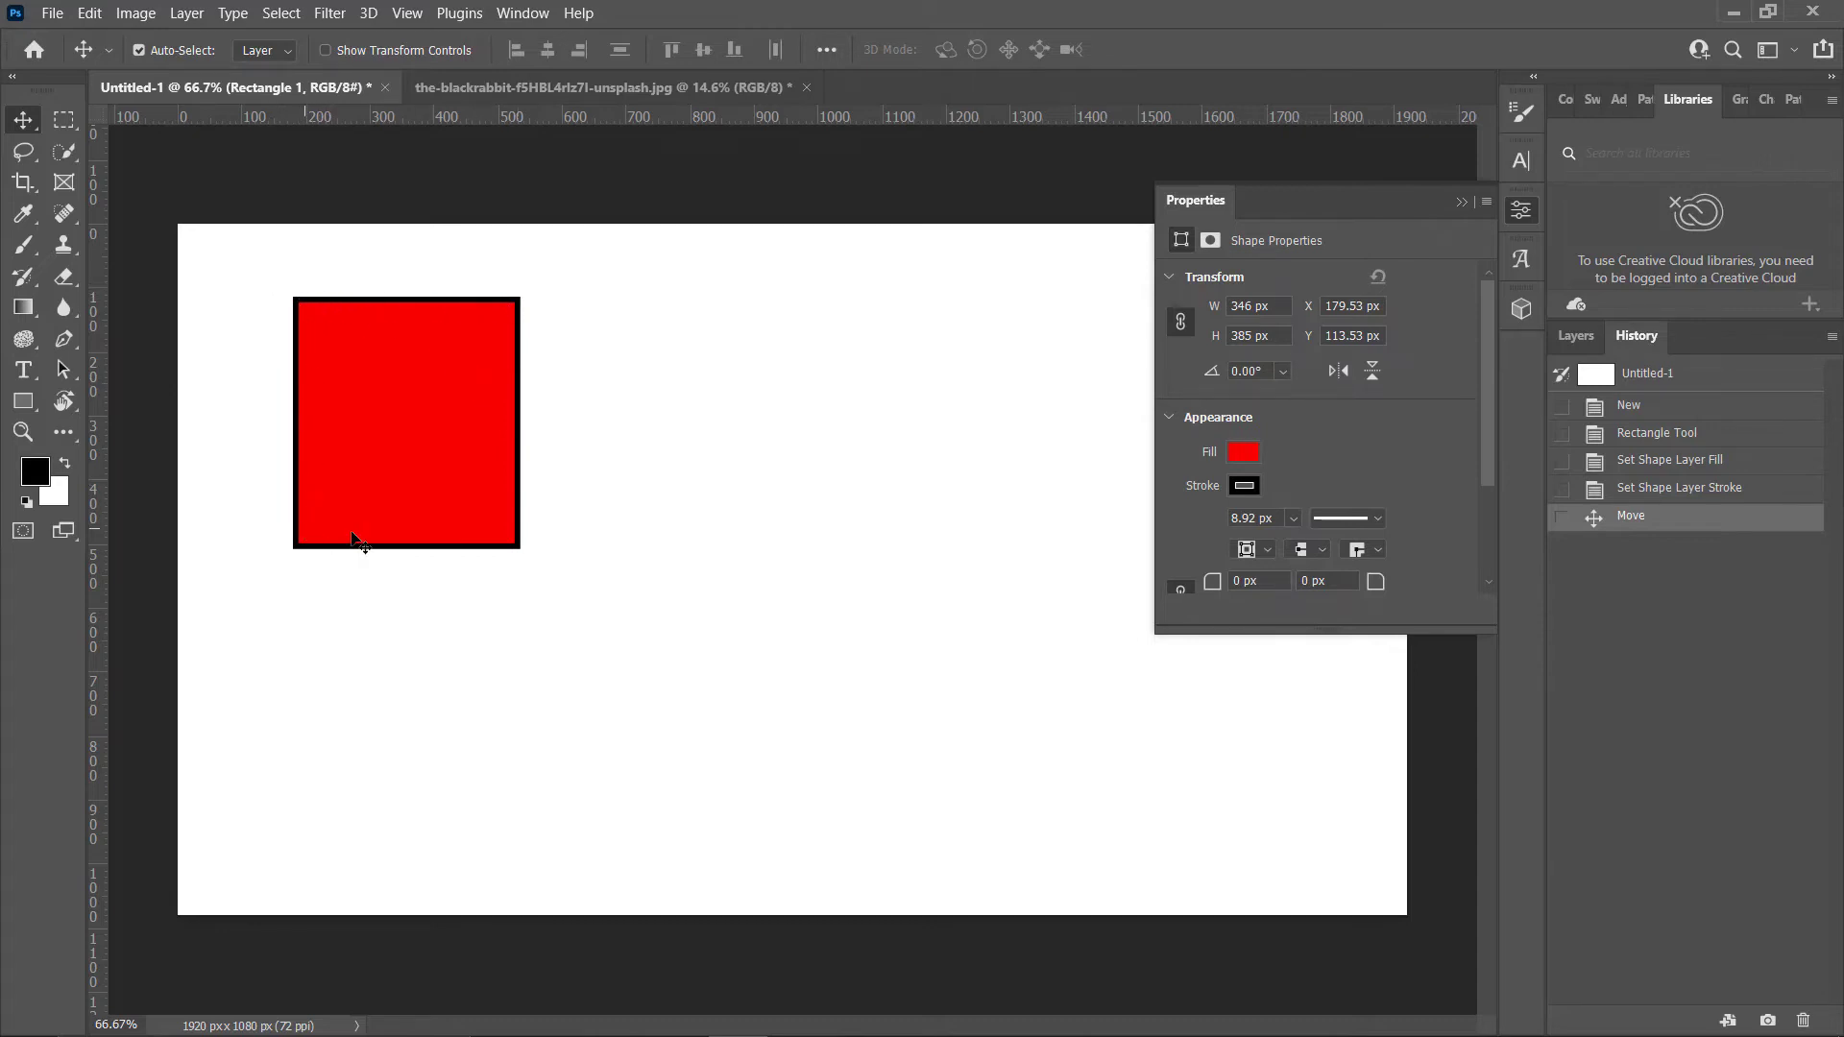
- Draw an ellipse about 276 px wide and 366 px high to the right of the red rectangle
click(21, 409)
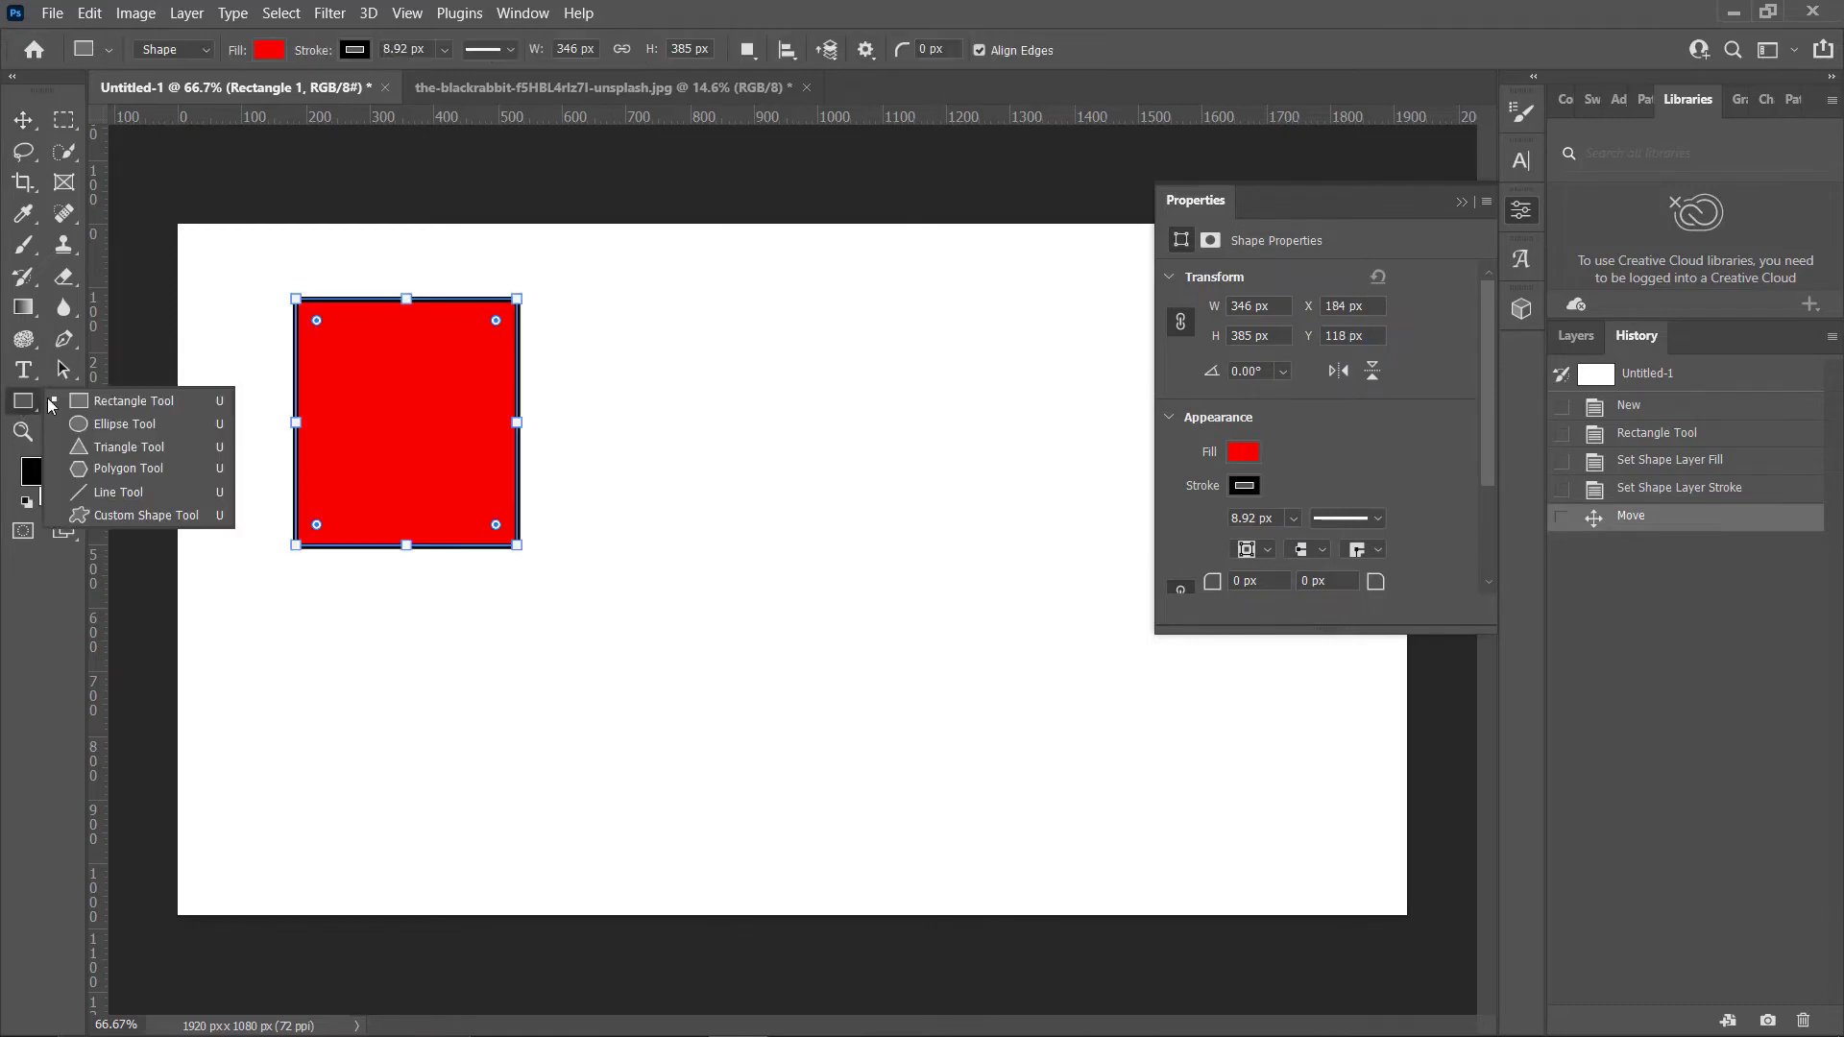
click(117, 429)
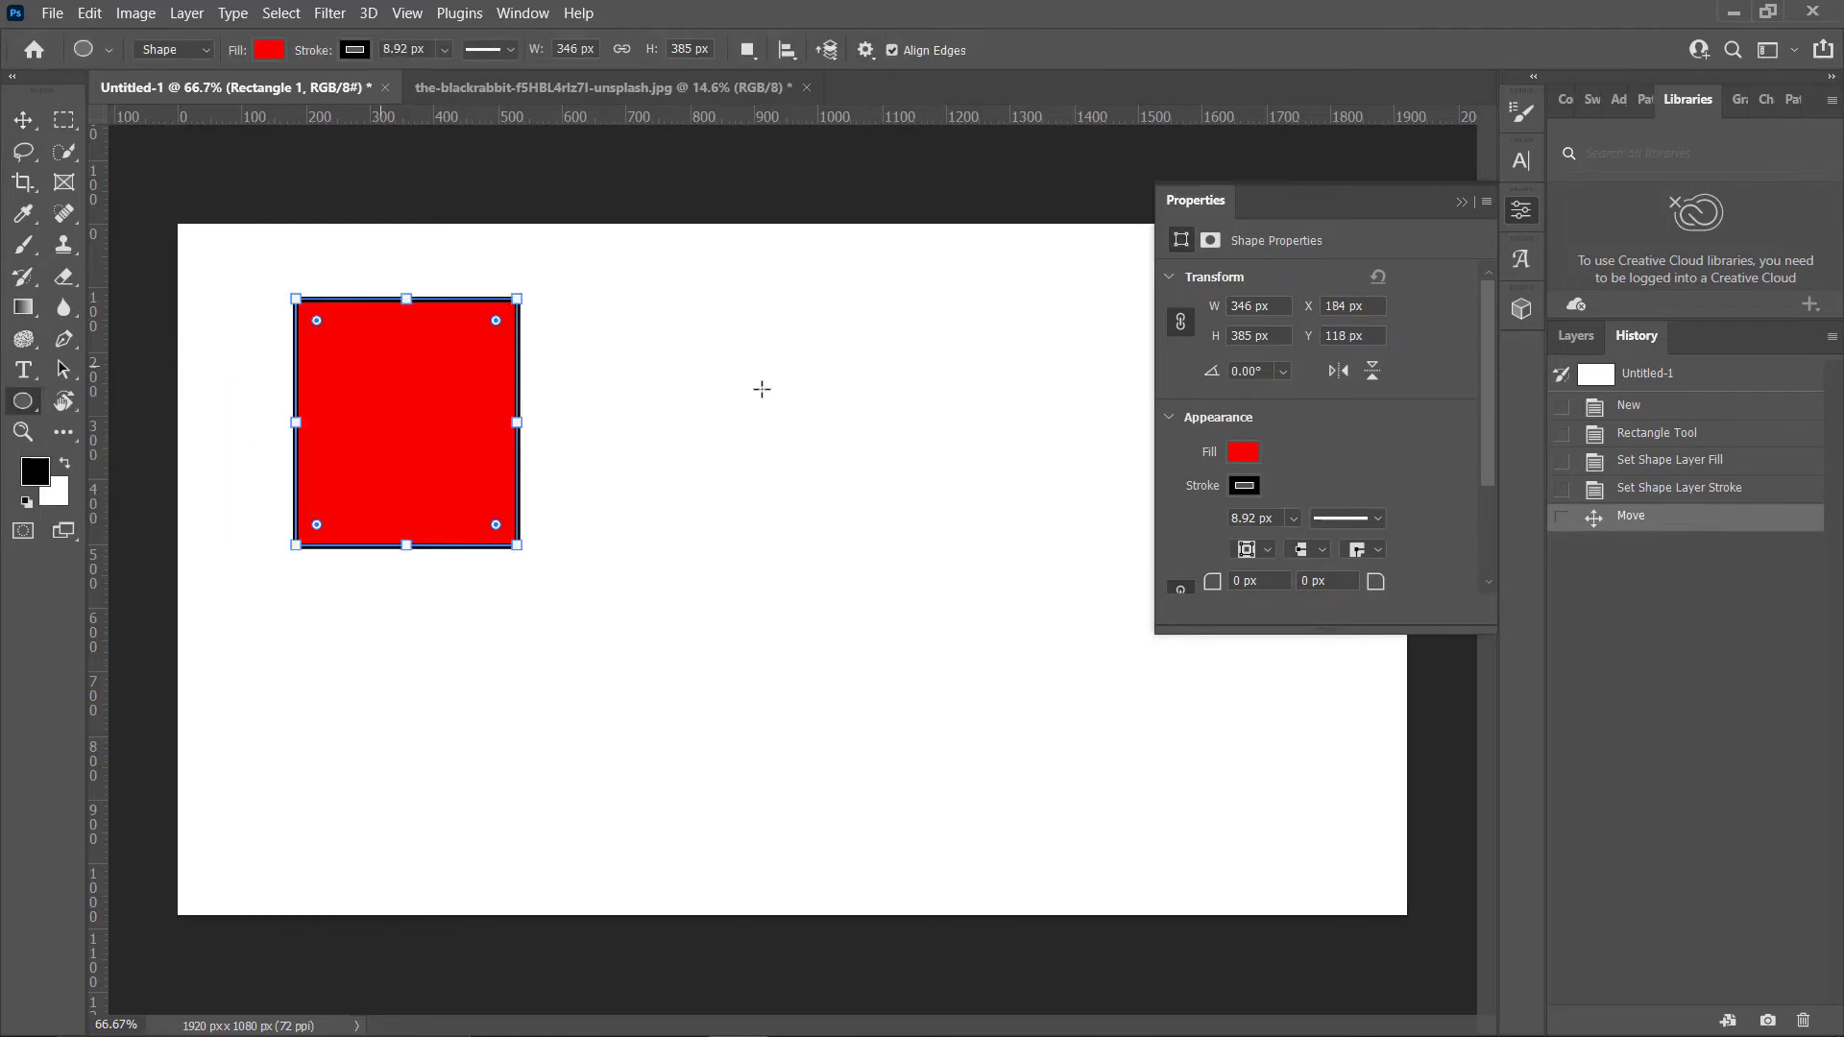
drag(750, 417, 897, 580)
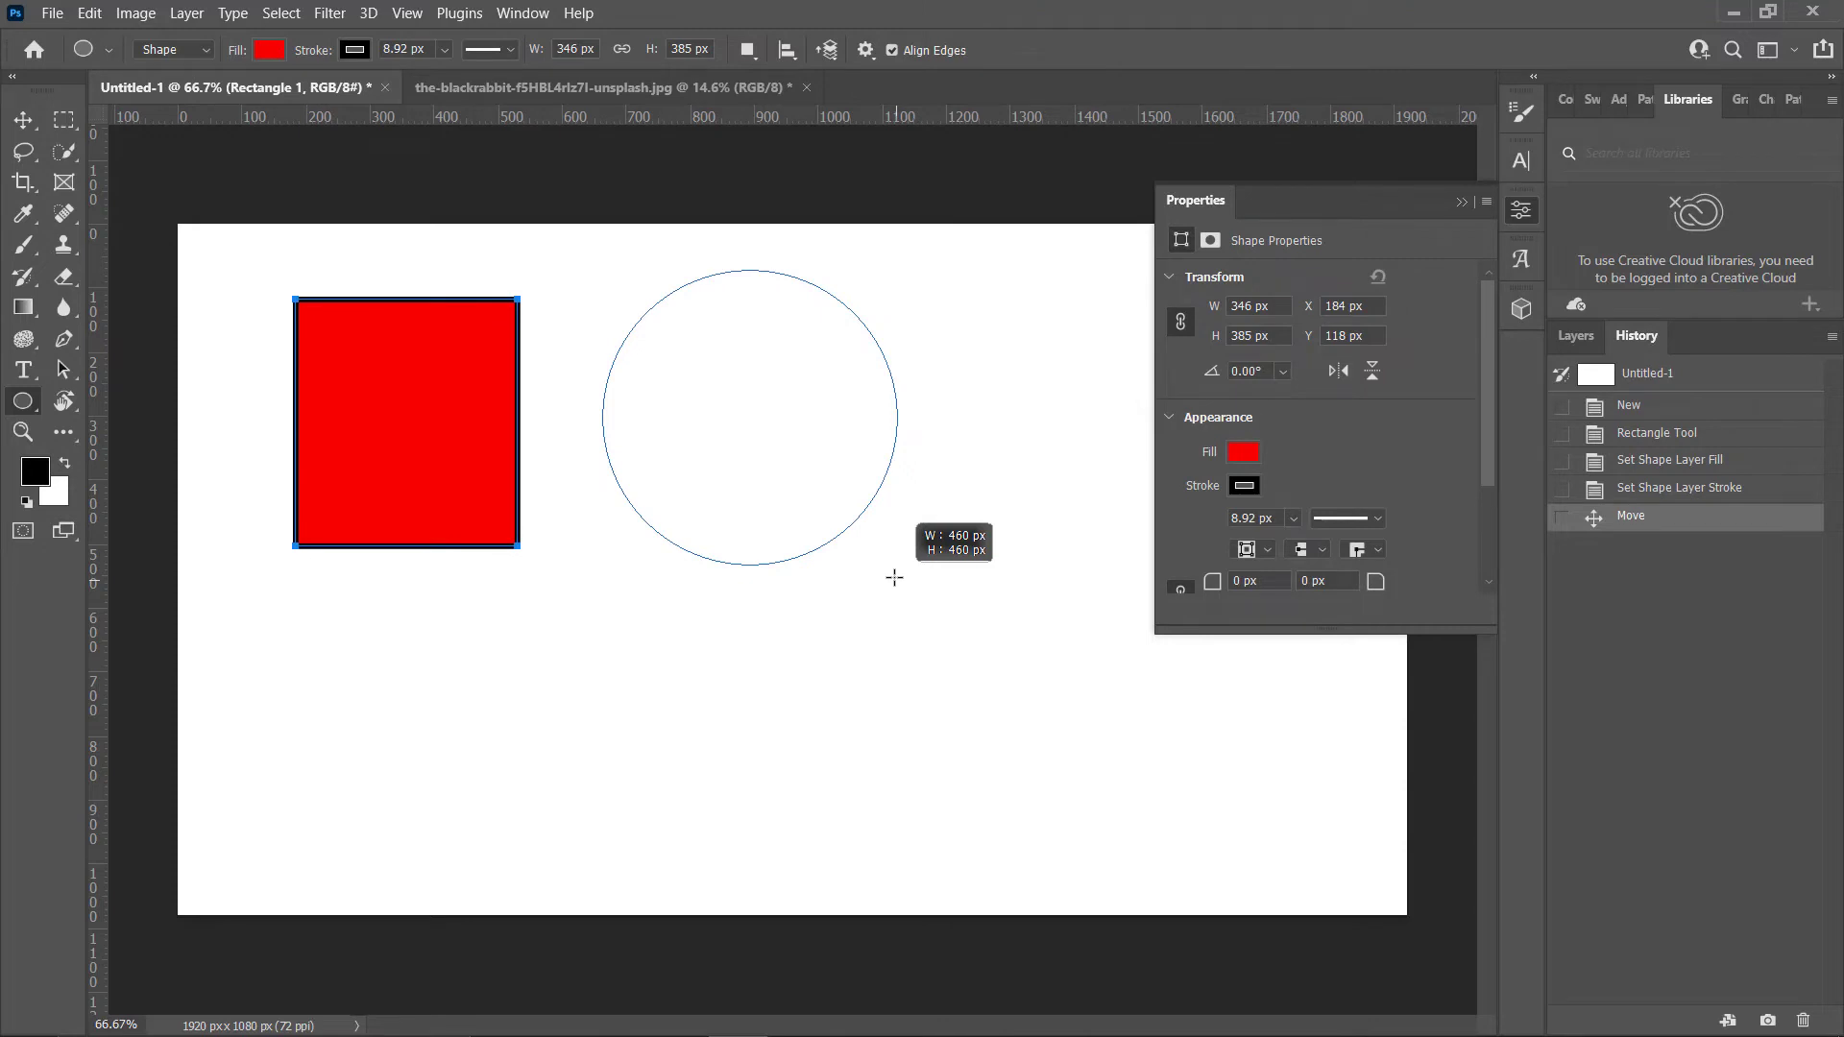
mouse_move(894, 577)
mouse_down()
mouse_move(915, 591)
mouse_move(905, 560)
mouse_move(954, 481)
mouse_move(1002, 559)
mouse_move(1024, 383)
mouse_move(1058, 547)
mouse_move(897, 582)
mouse_move(675, 547)
mouse_move(575, 650)
mouse_up()
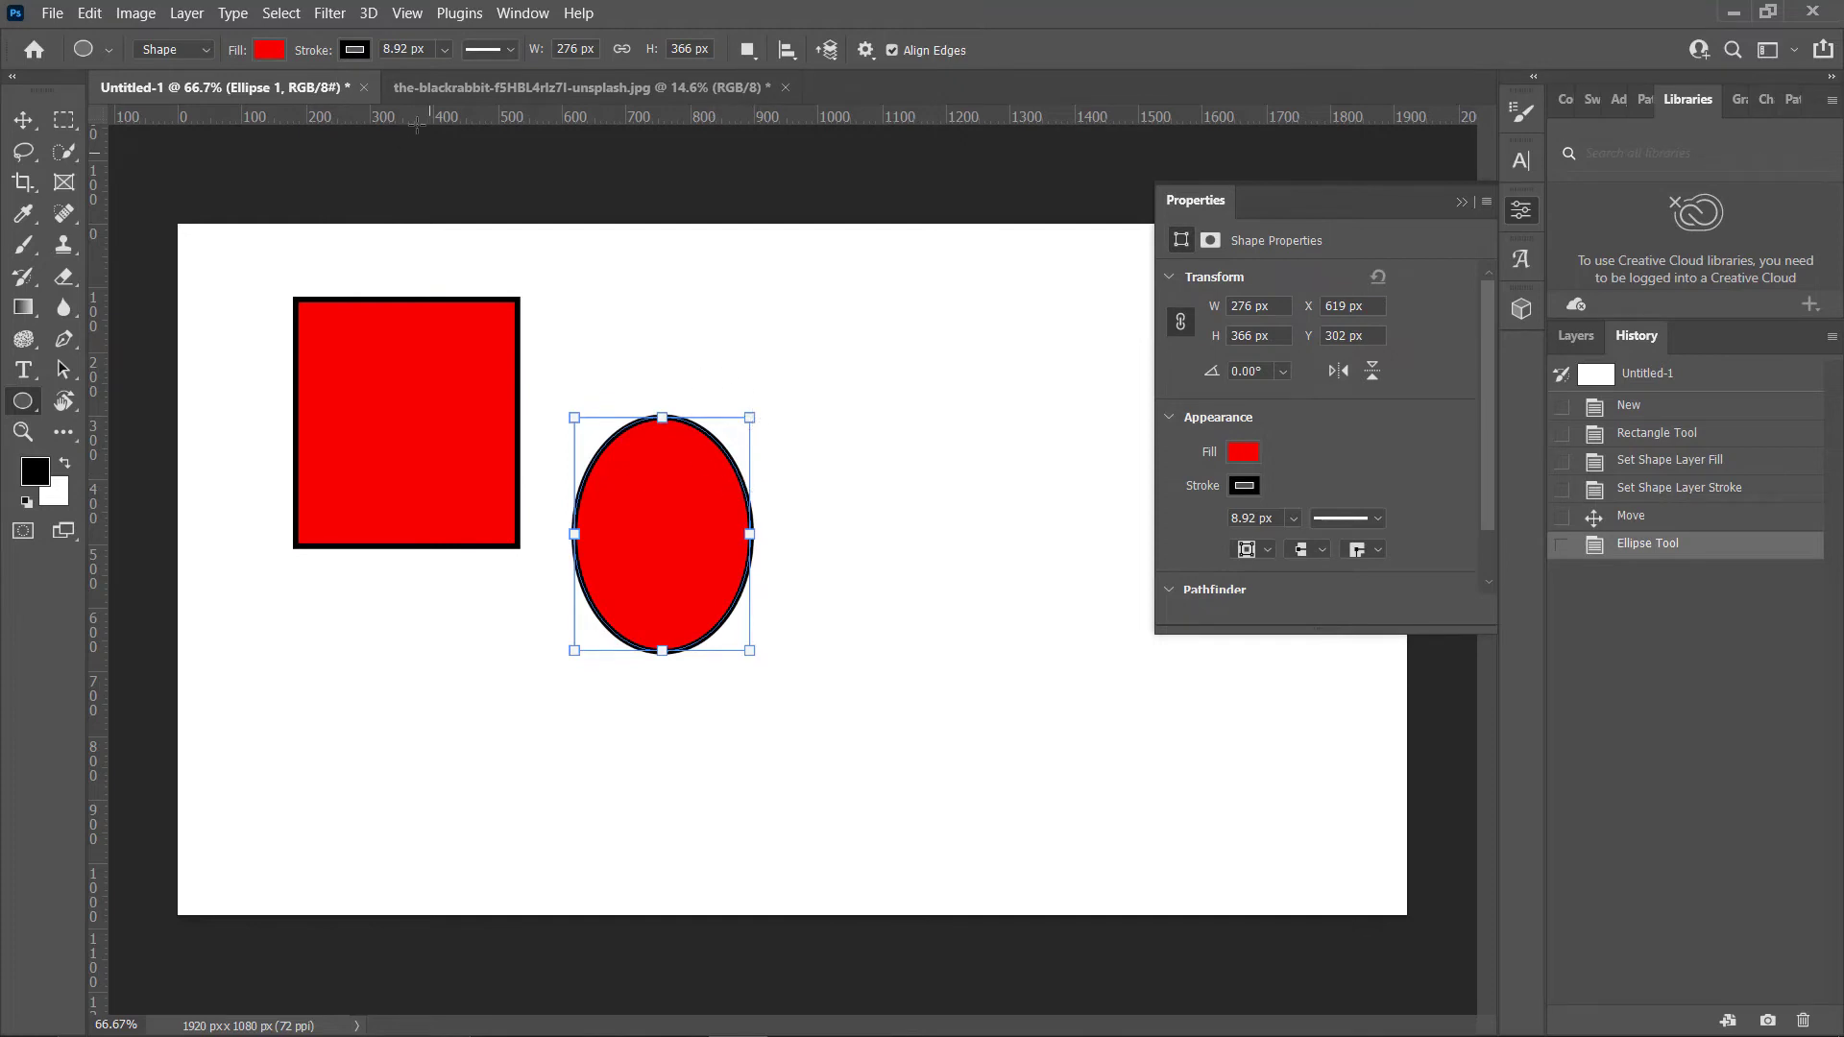
- Give the ellipse a red stroke and a black fill, and move it slightly down to a Y position of about 353 px
click(355, 51)
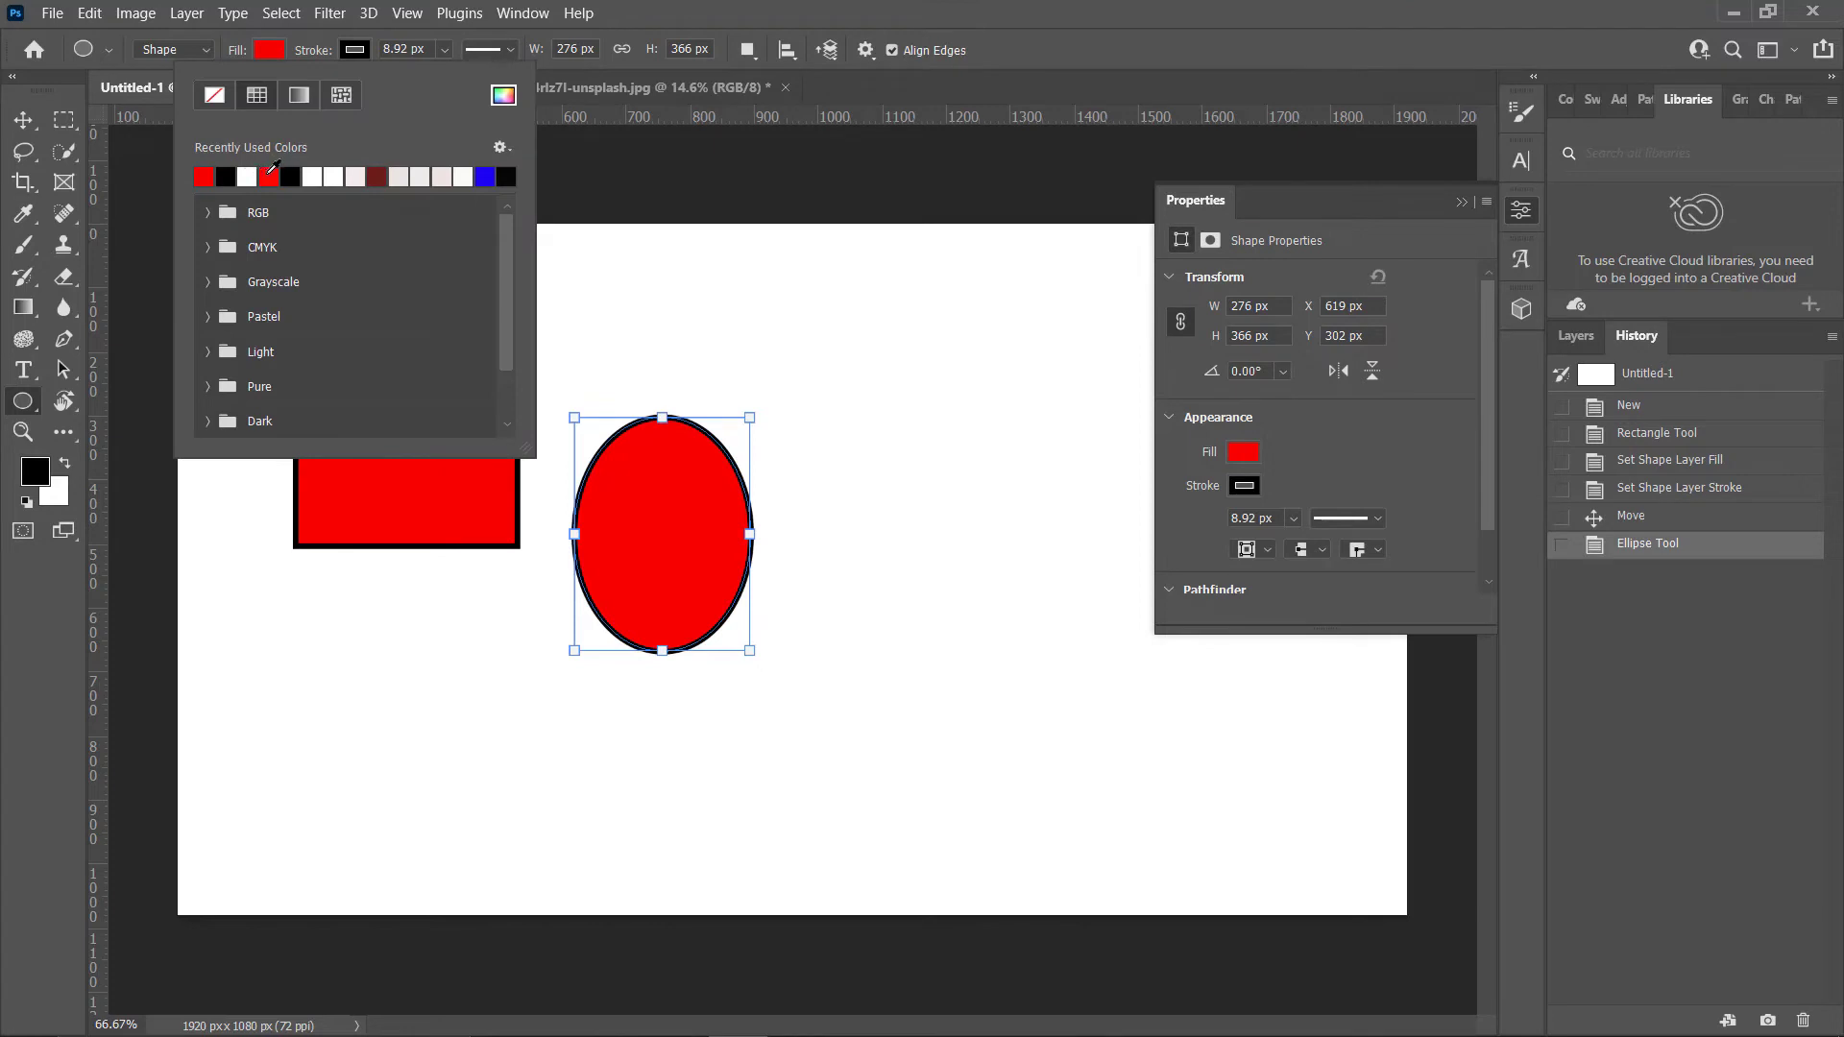
click(272, 177)
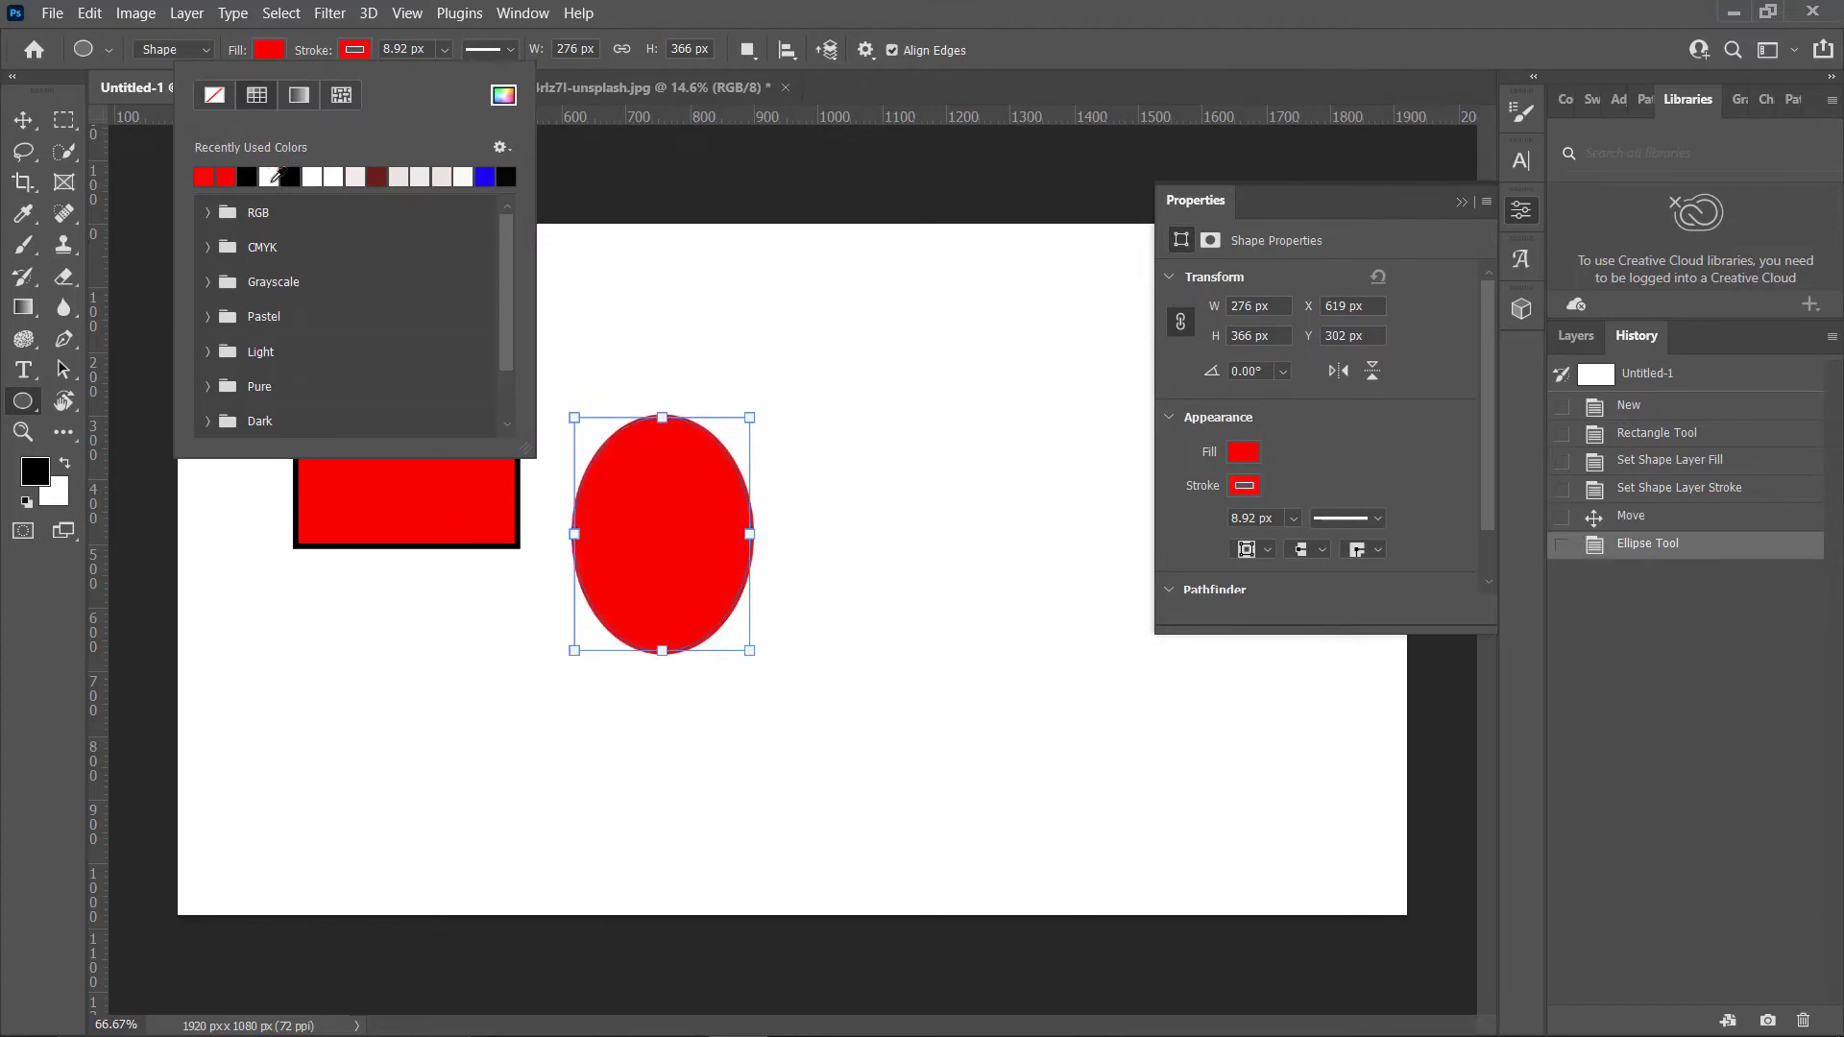
click(267, 56)
click(161, 177)
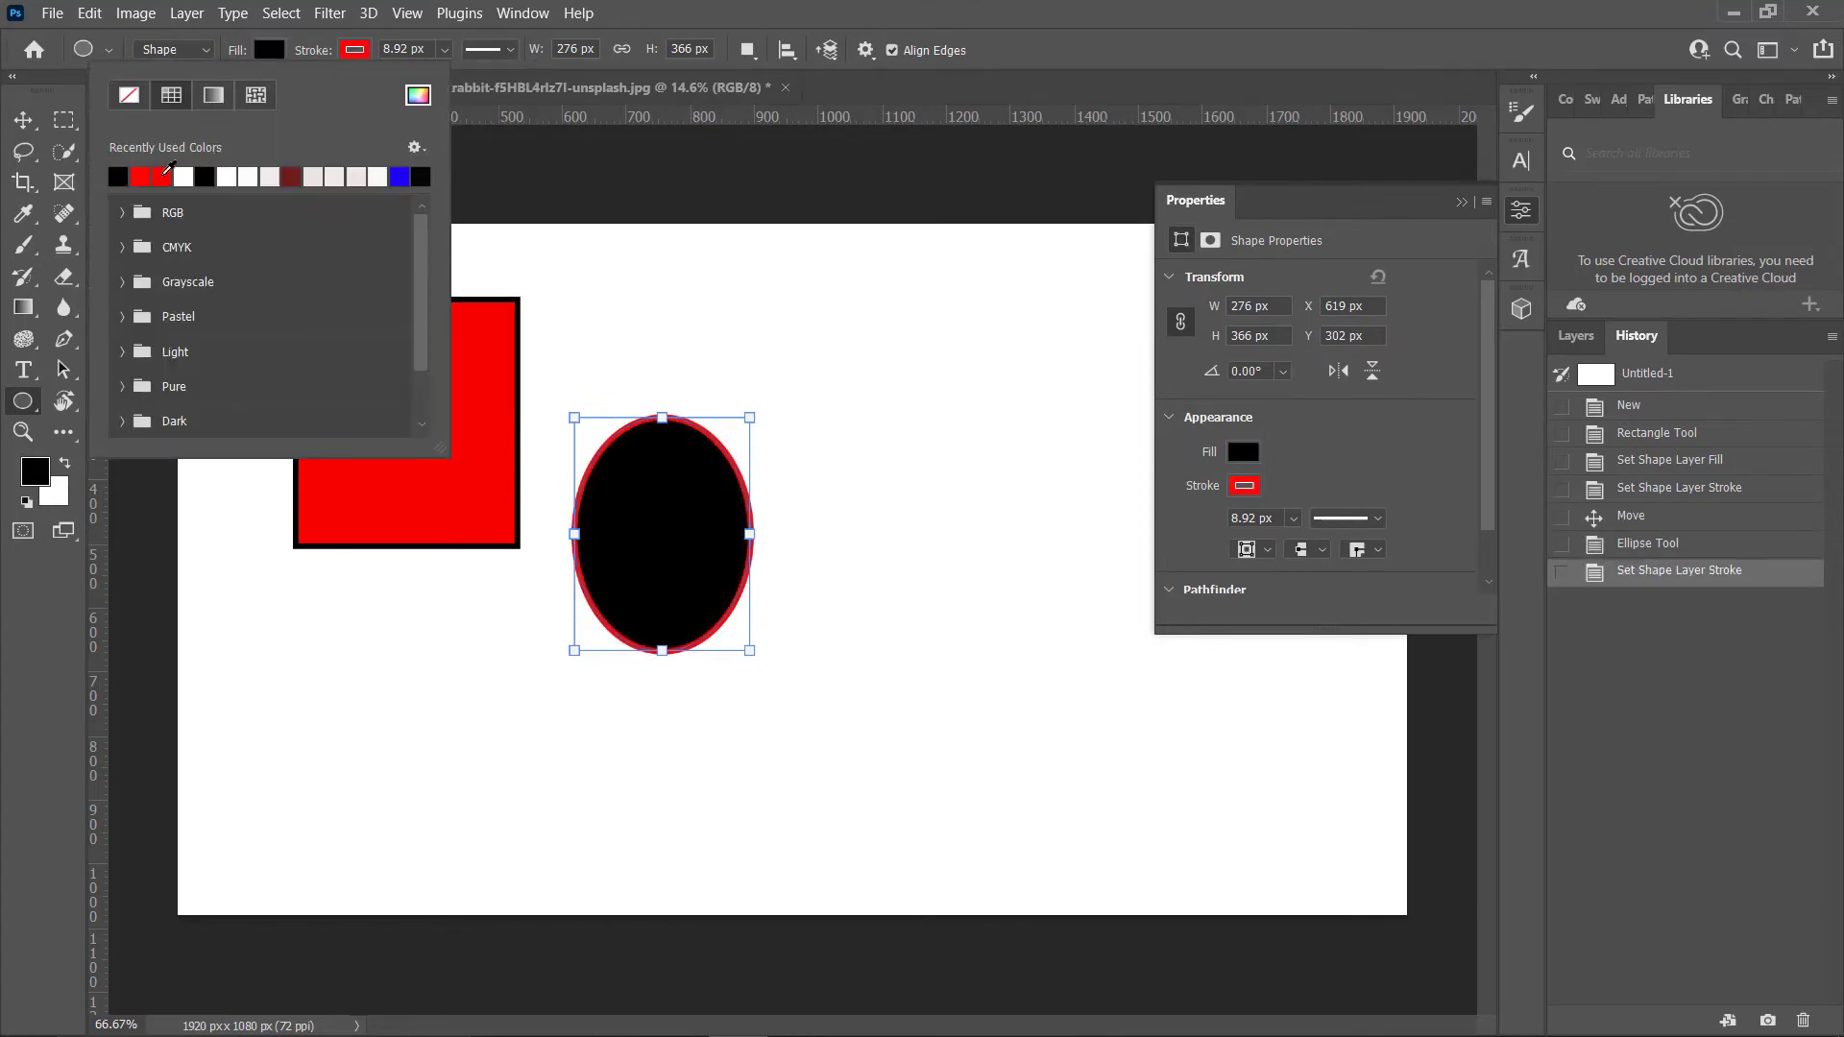
click(23, 120)
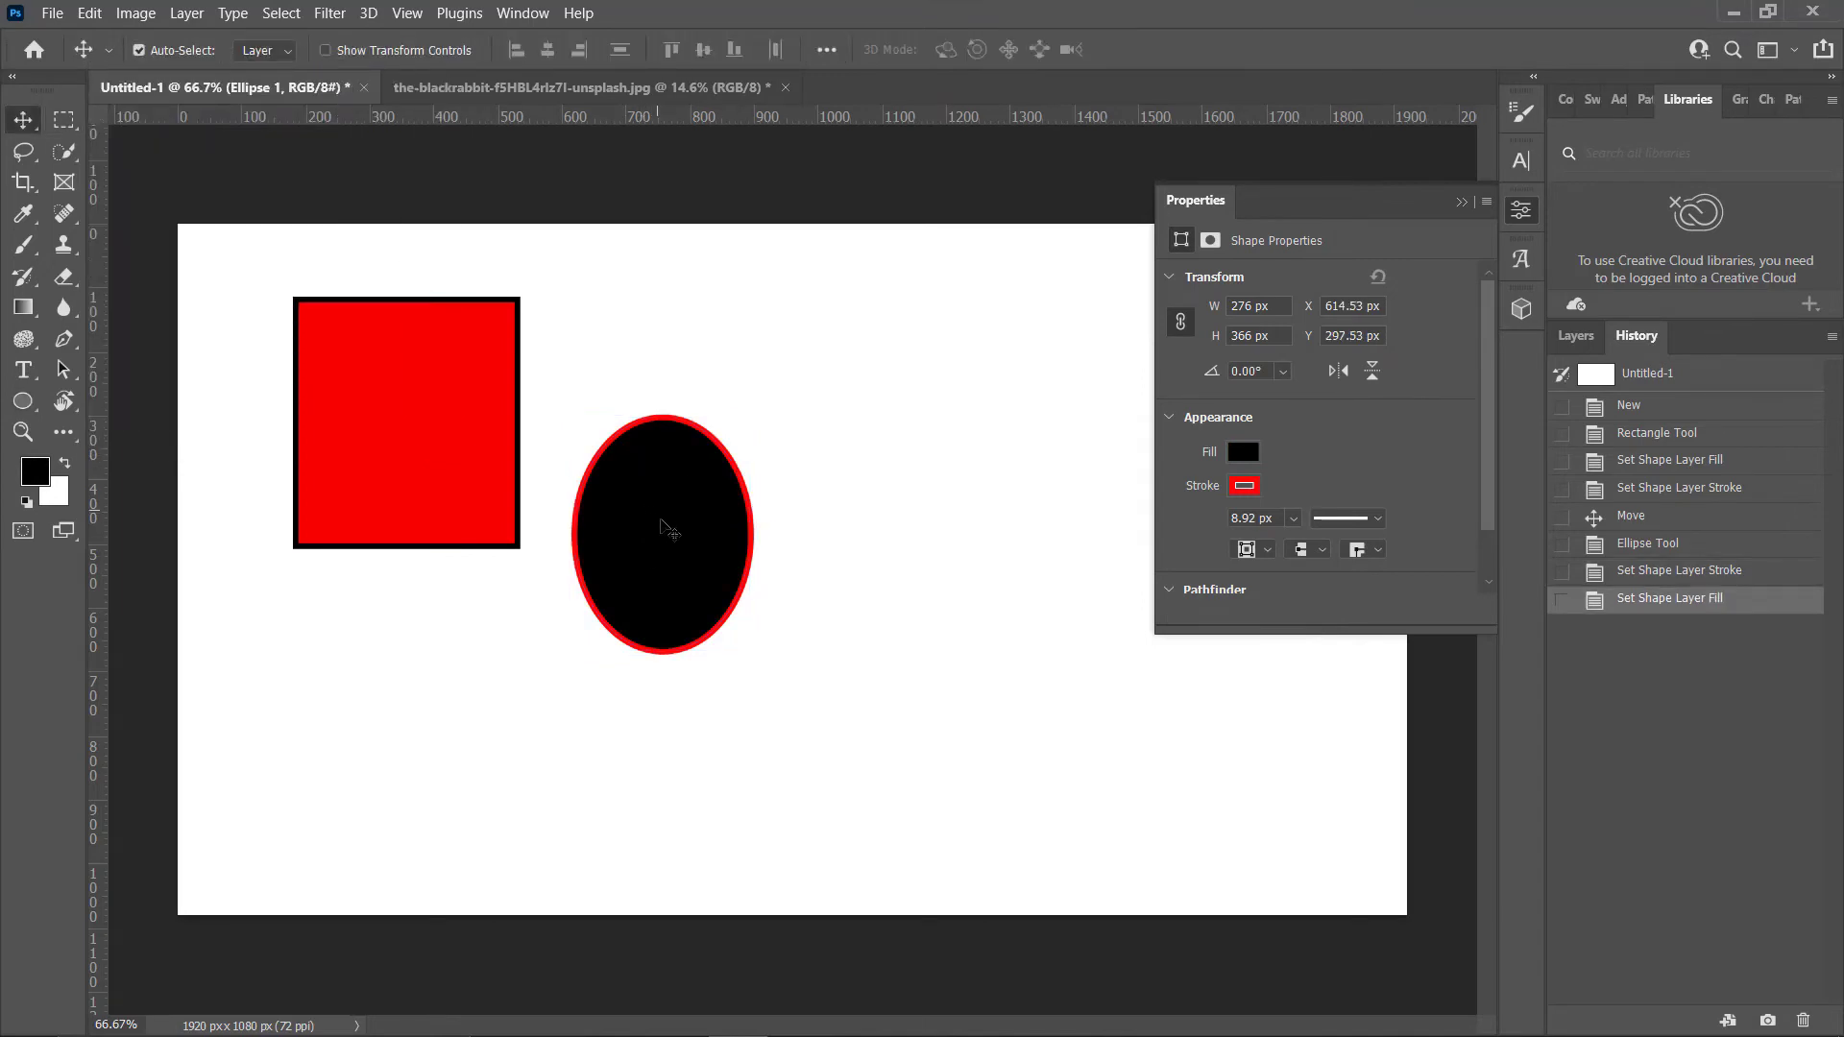
drag(661, 509, 659, 544)
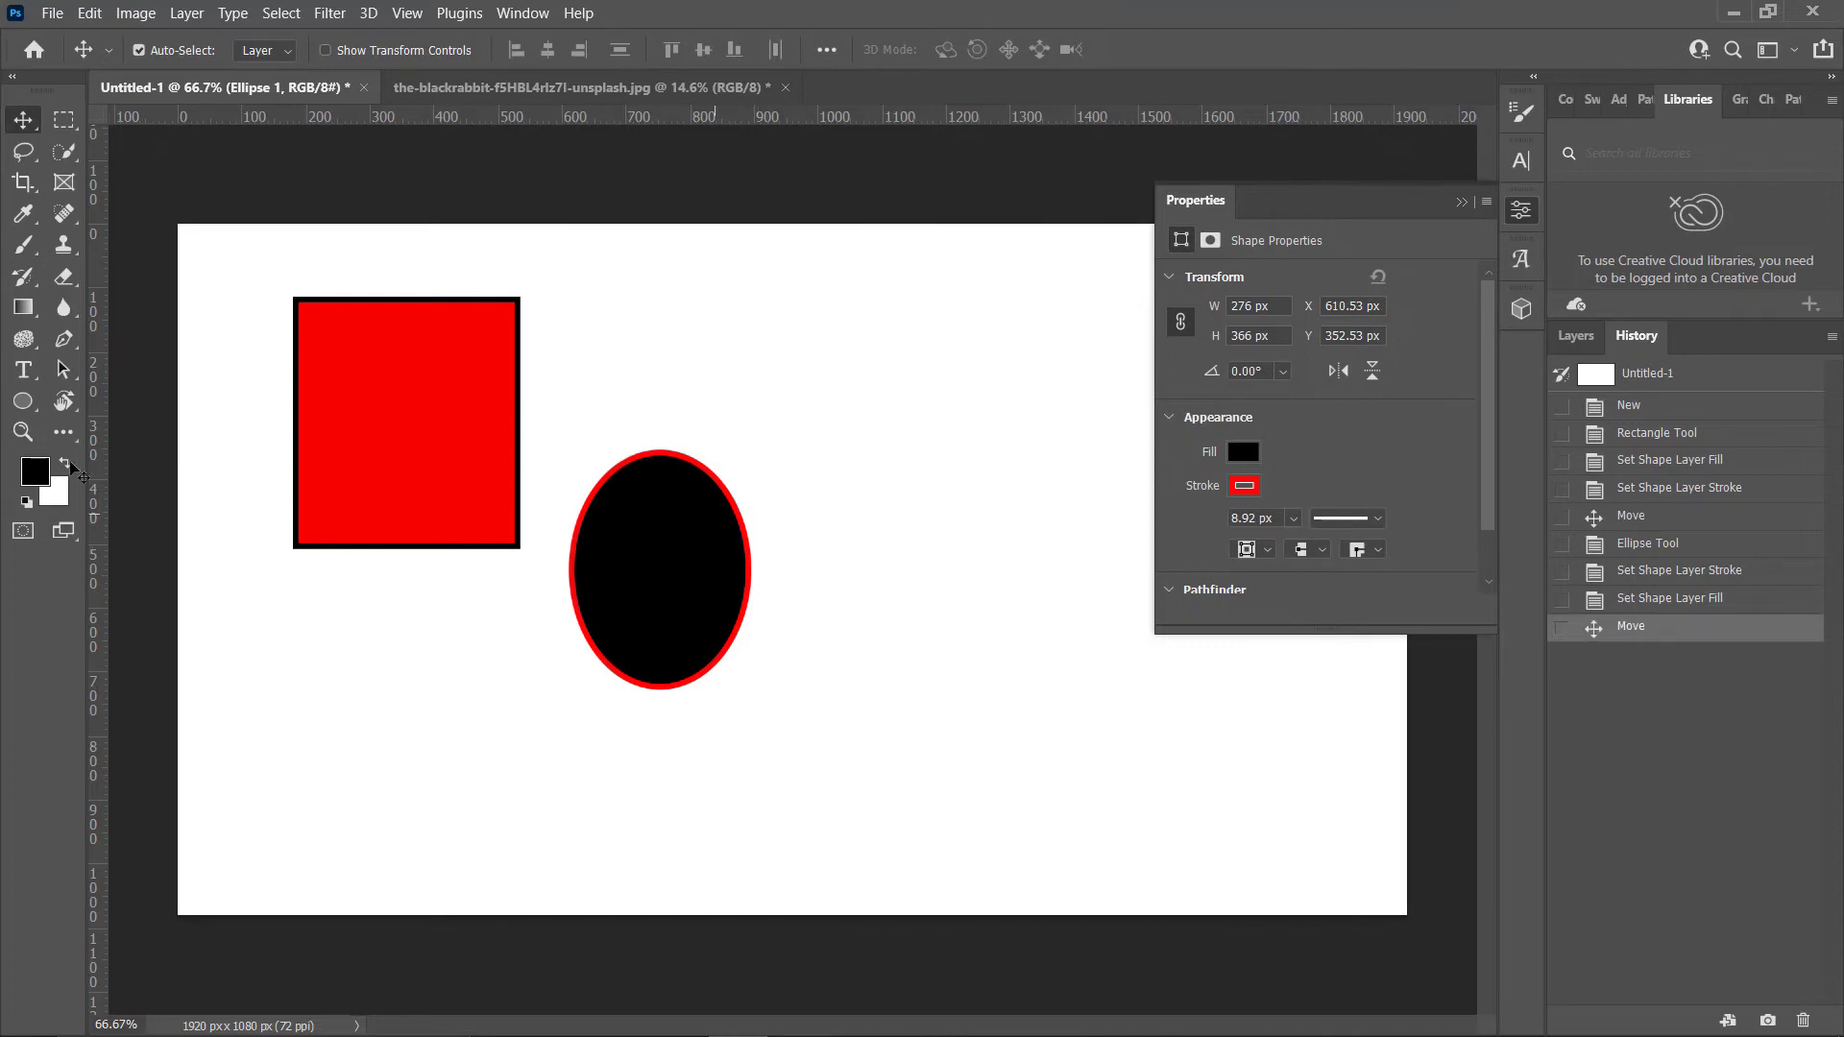
- Draw a triangle shape about 359 px wide and 268 px high above and to the right of the ellipse
click(23, 402)
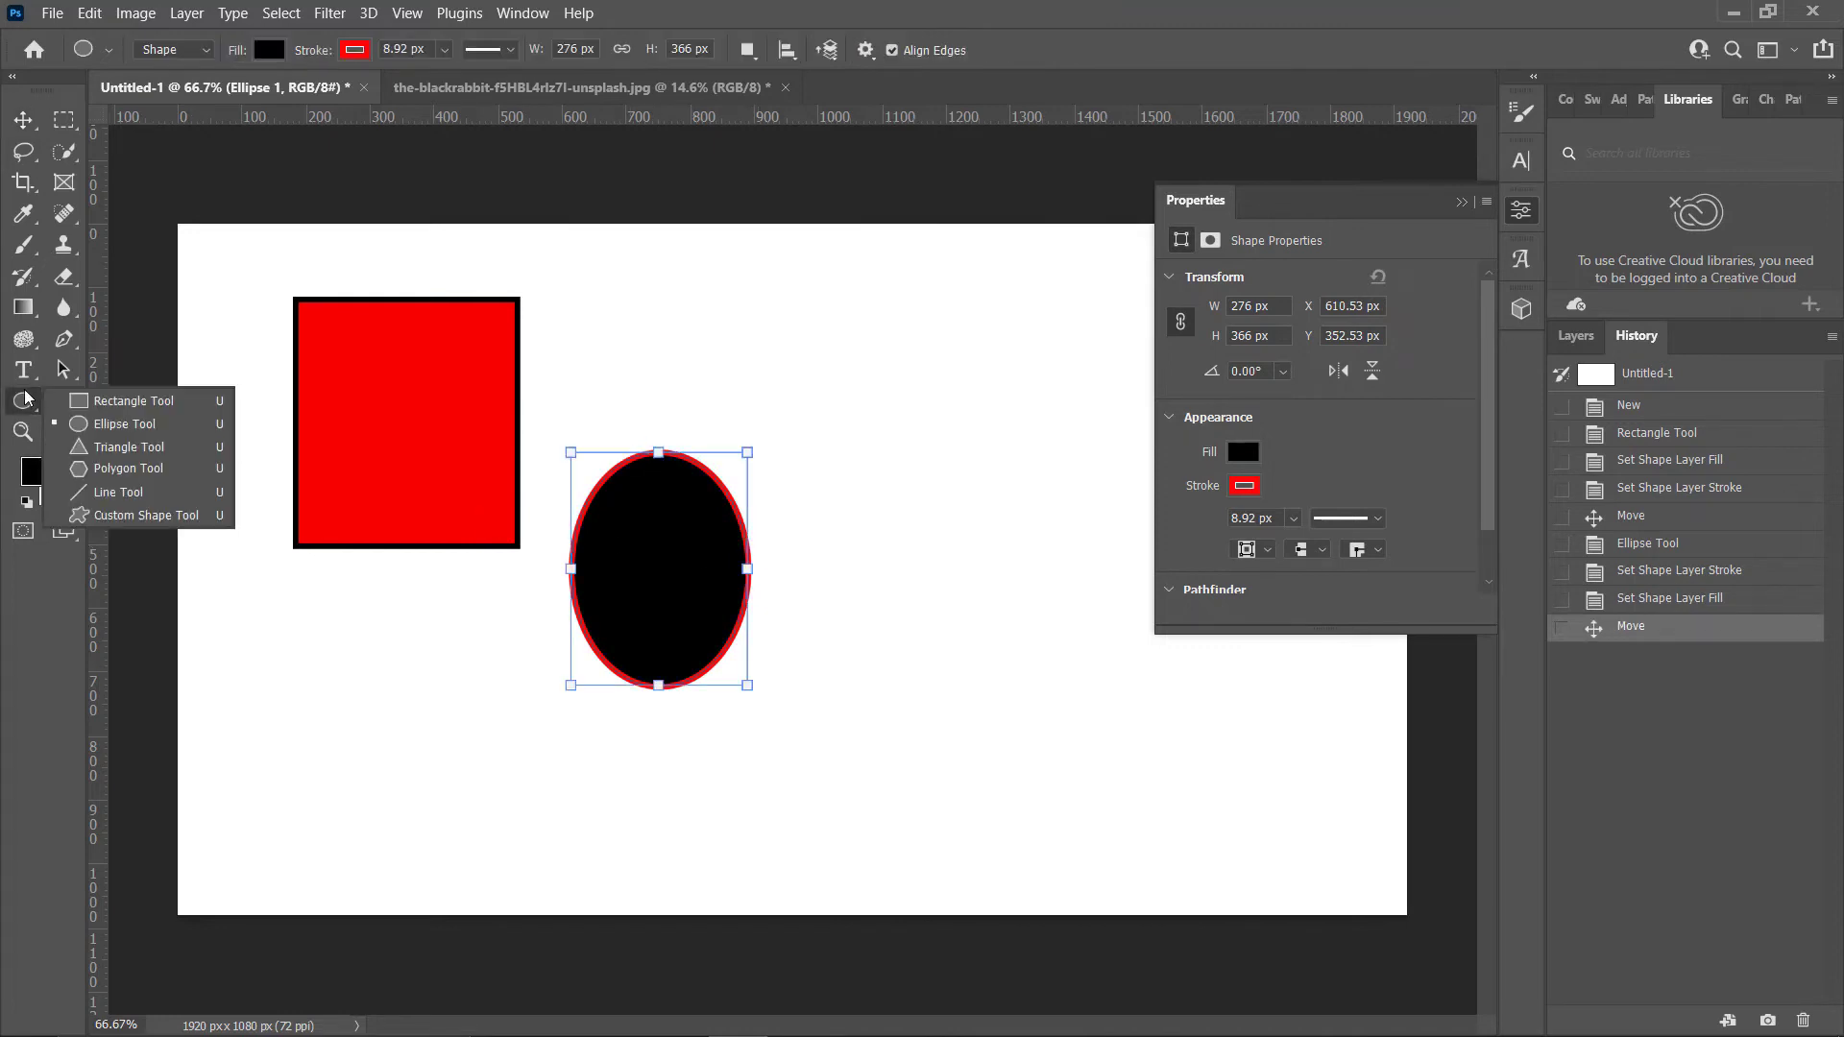
click(120, 447)
drag(690, 298, 919, 469)
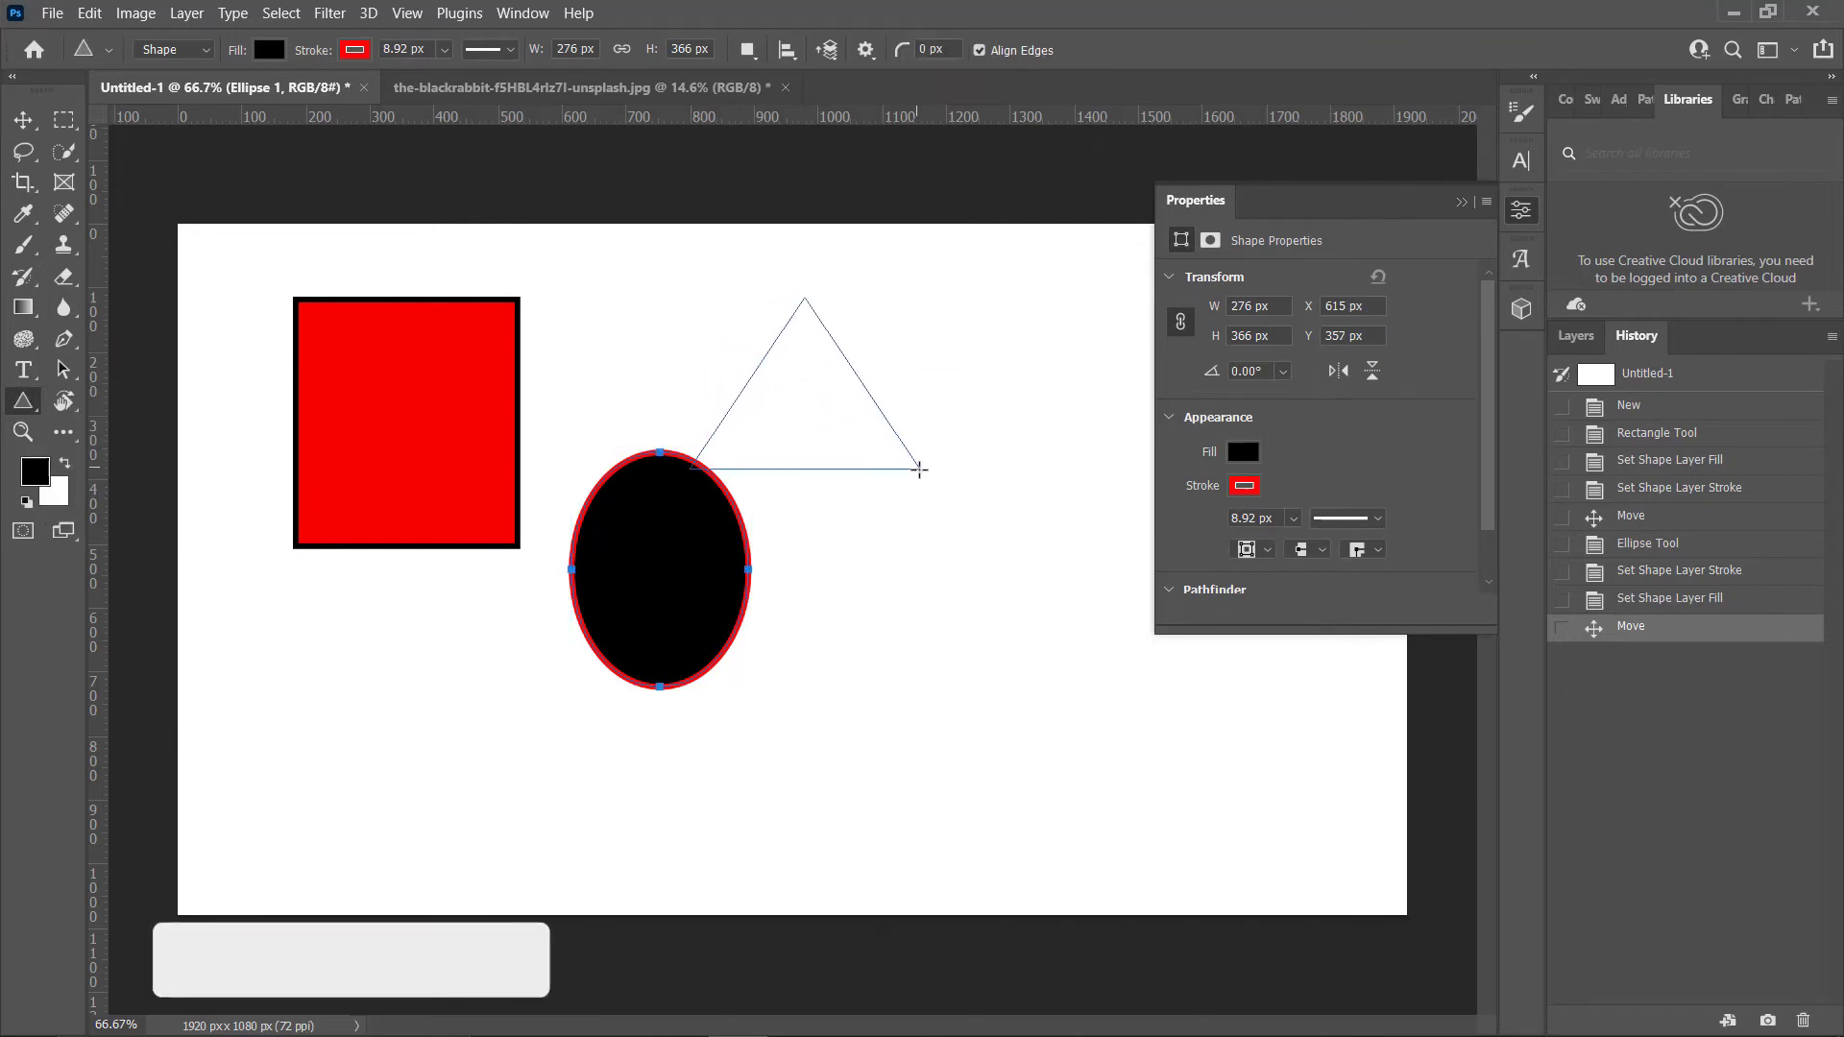
right_click(25, 402)
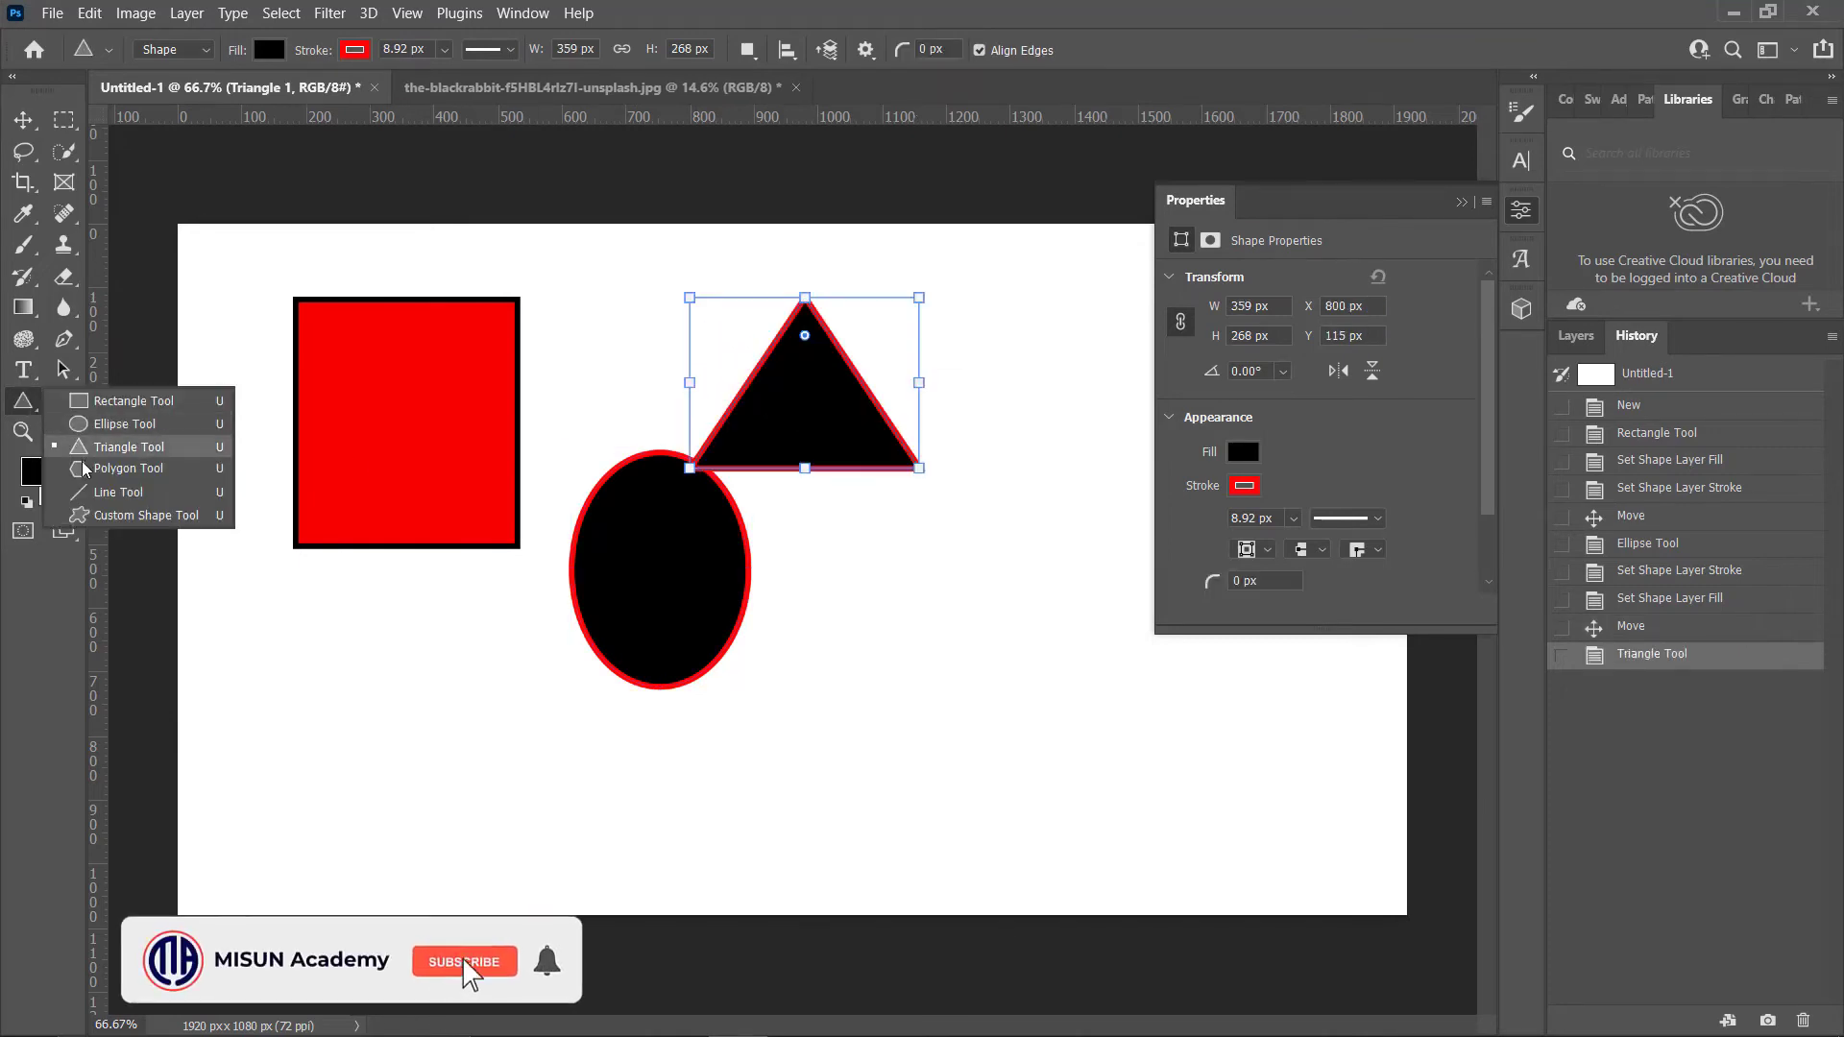
click(125, 468)
drag(876, 595, 1074, 786)
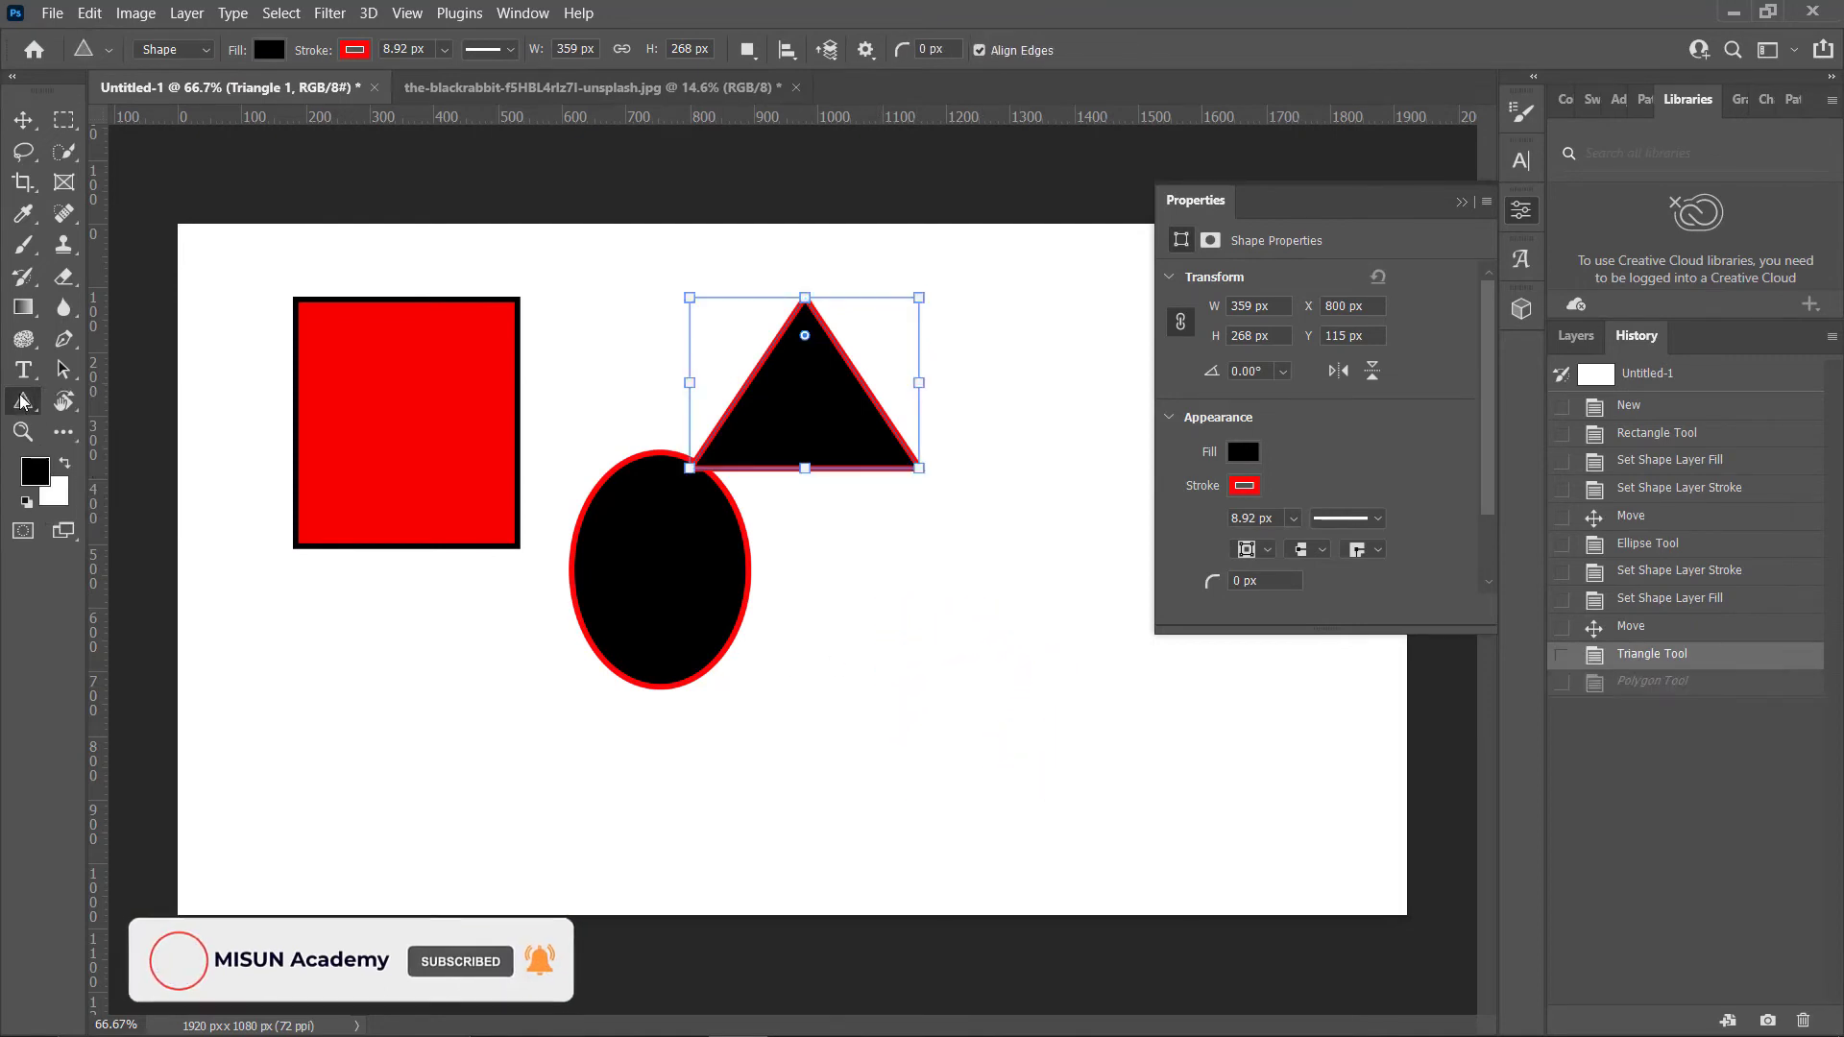
- Draw a polygon about 269 px wide and 268 px high below the triangle, and set its number of sides to 9
right_click(24, 401)
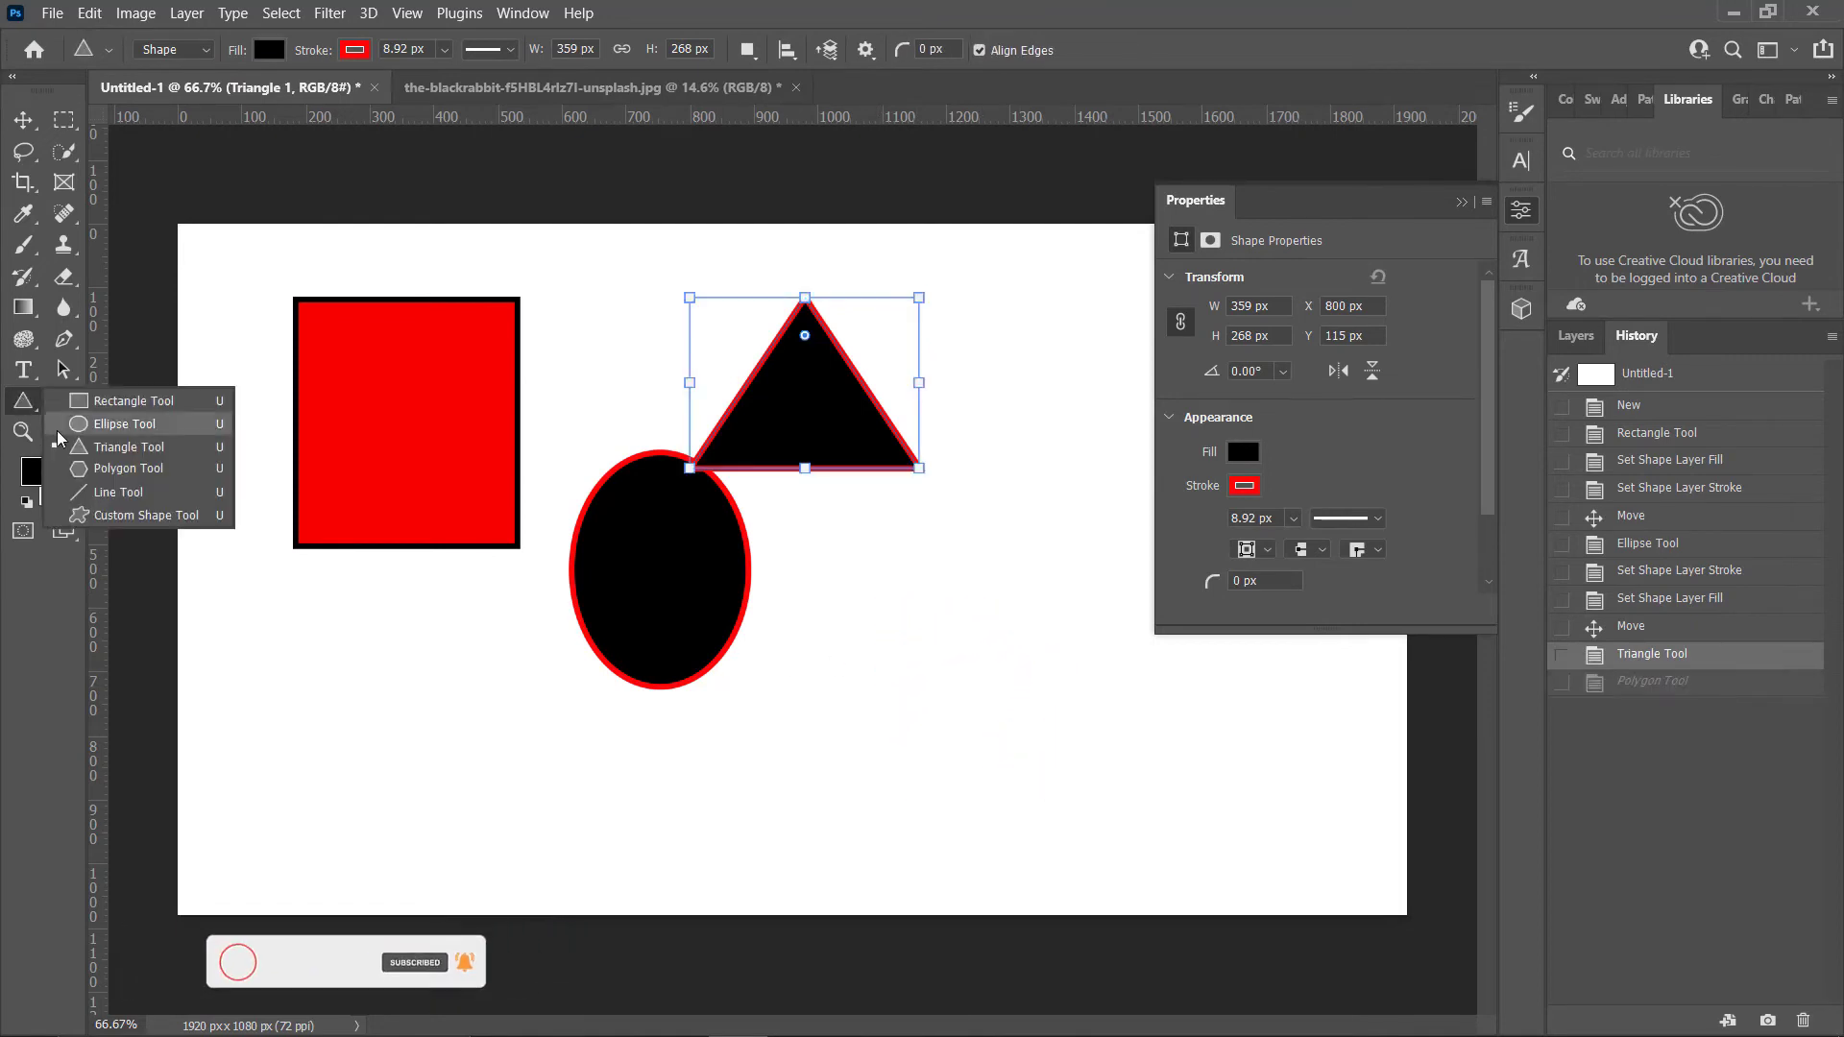
click(125, 468)
drag(850, 624, 1021, 794)
scroll(1303, 492, down, 3)
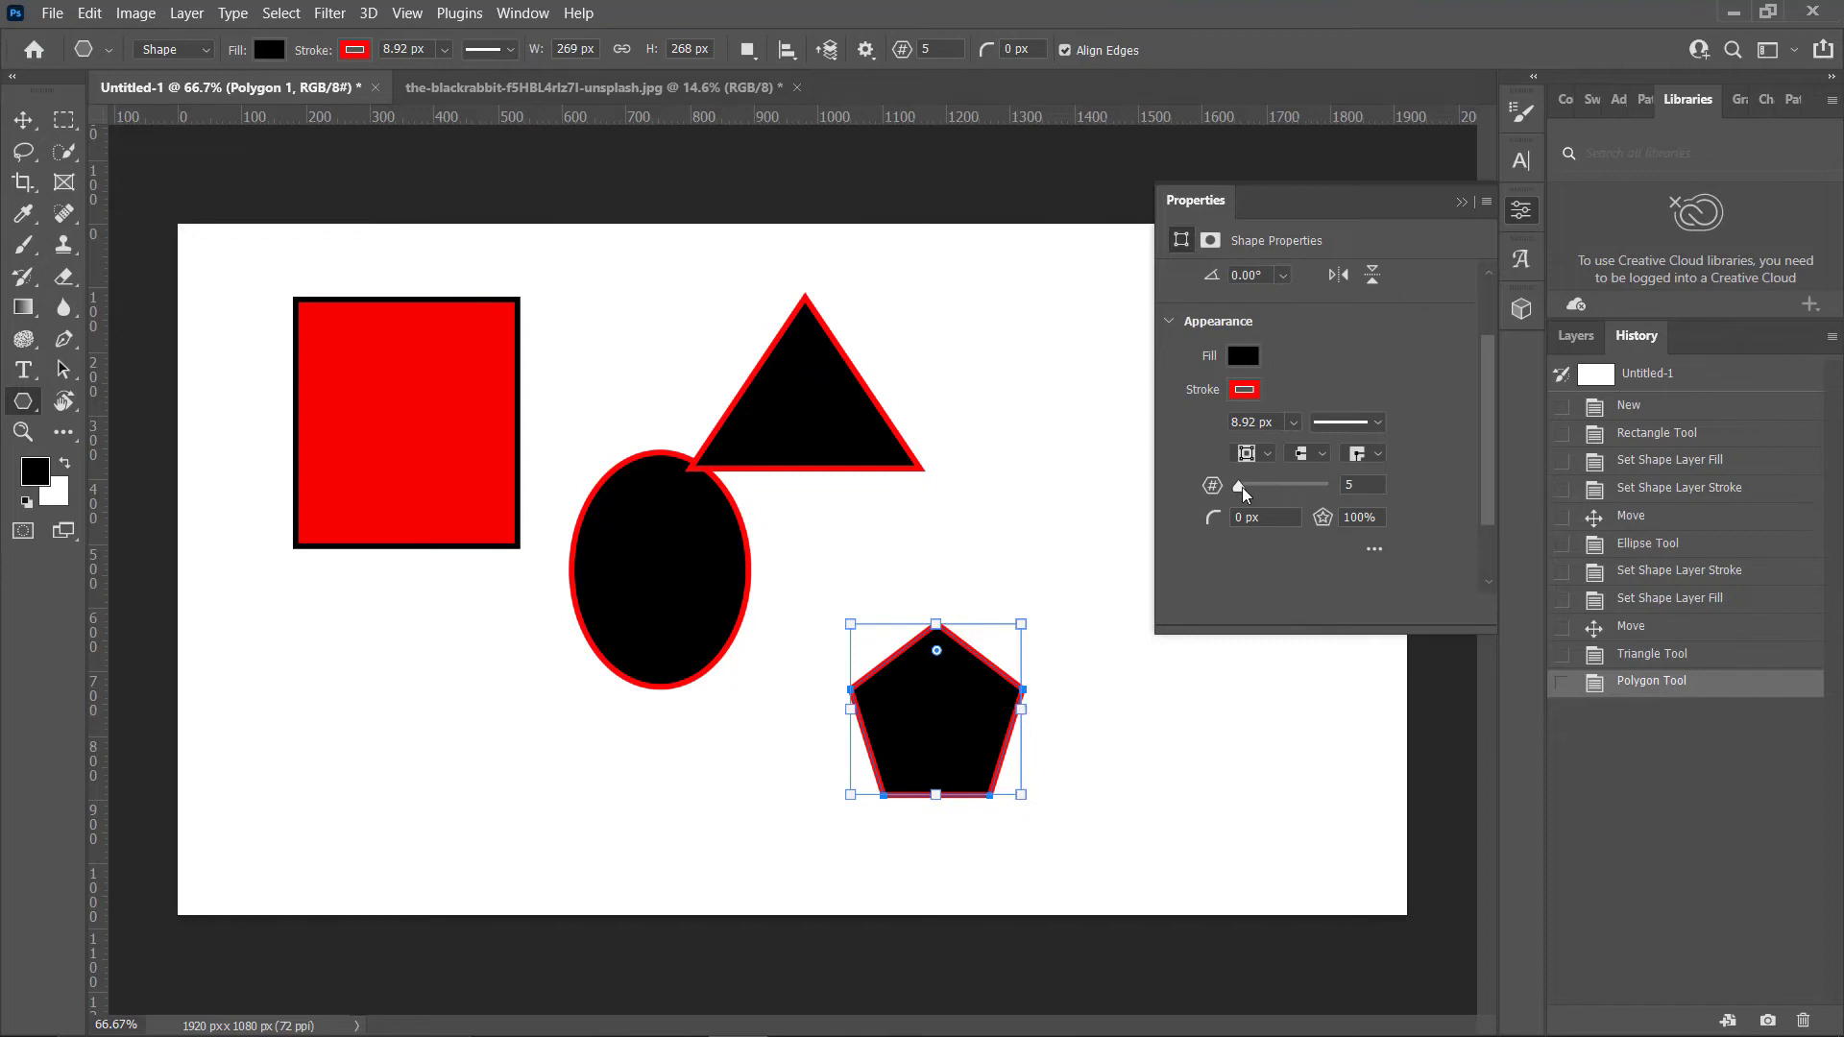
drag(1245, 493, 1250, 492)
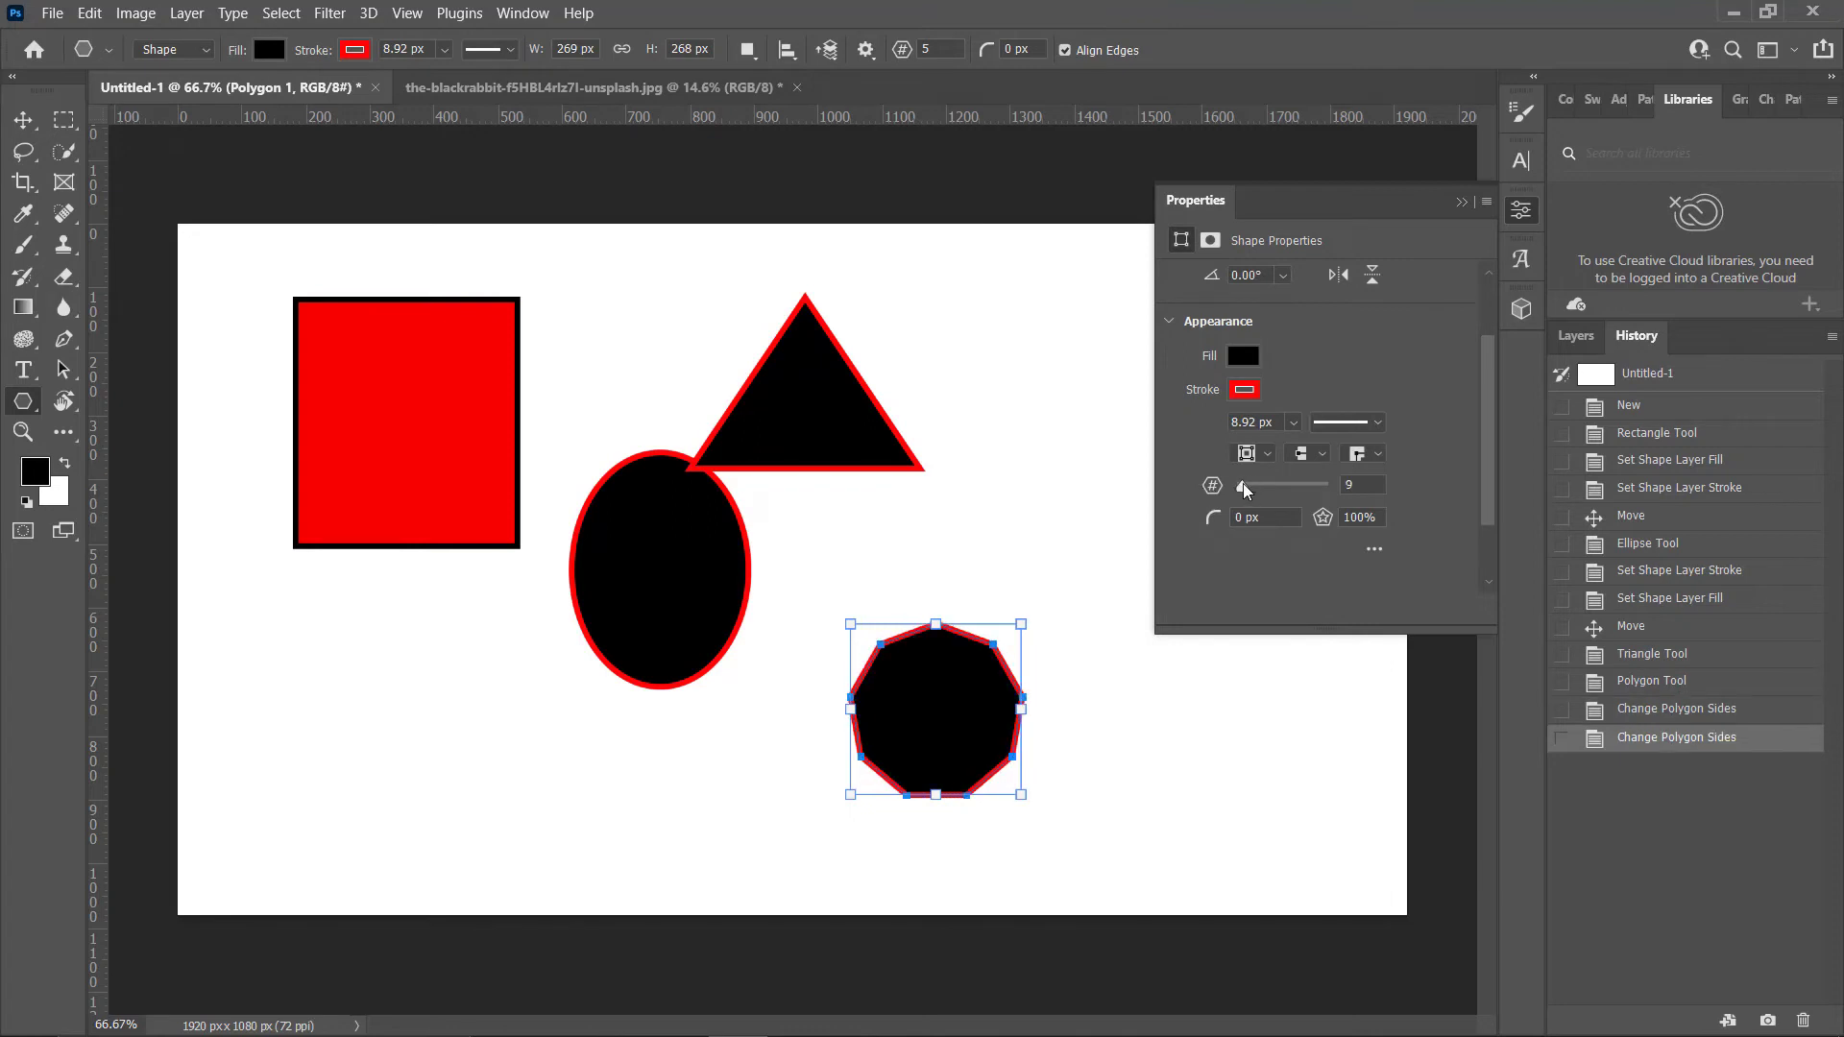
- Move the nine-sided polygon below the red rectangle, and the triangle clear of the ellipse to about X 883 px, Y 53 px
key(v)
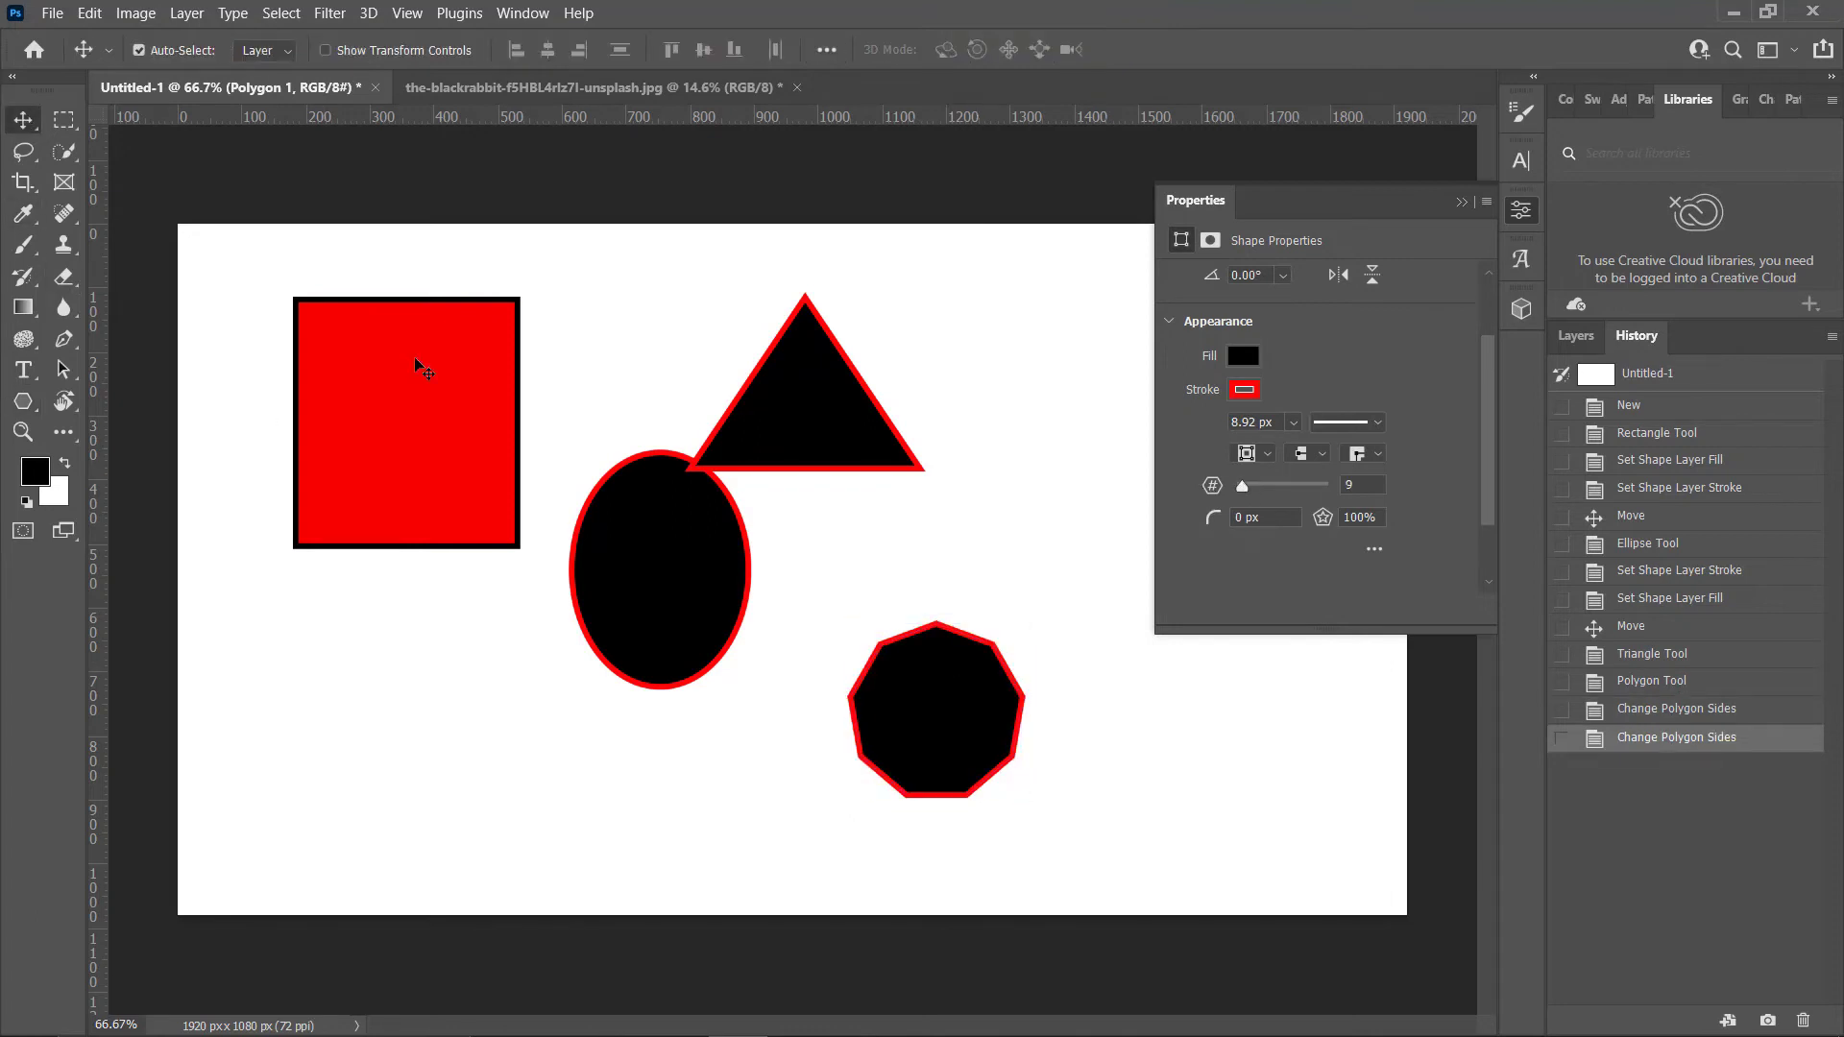
drag(968, 748, 446, 711)
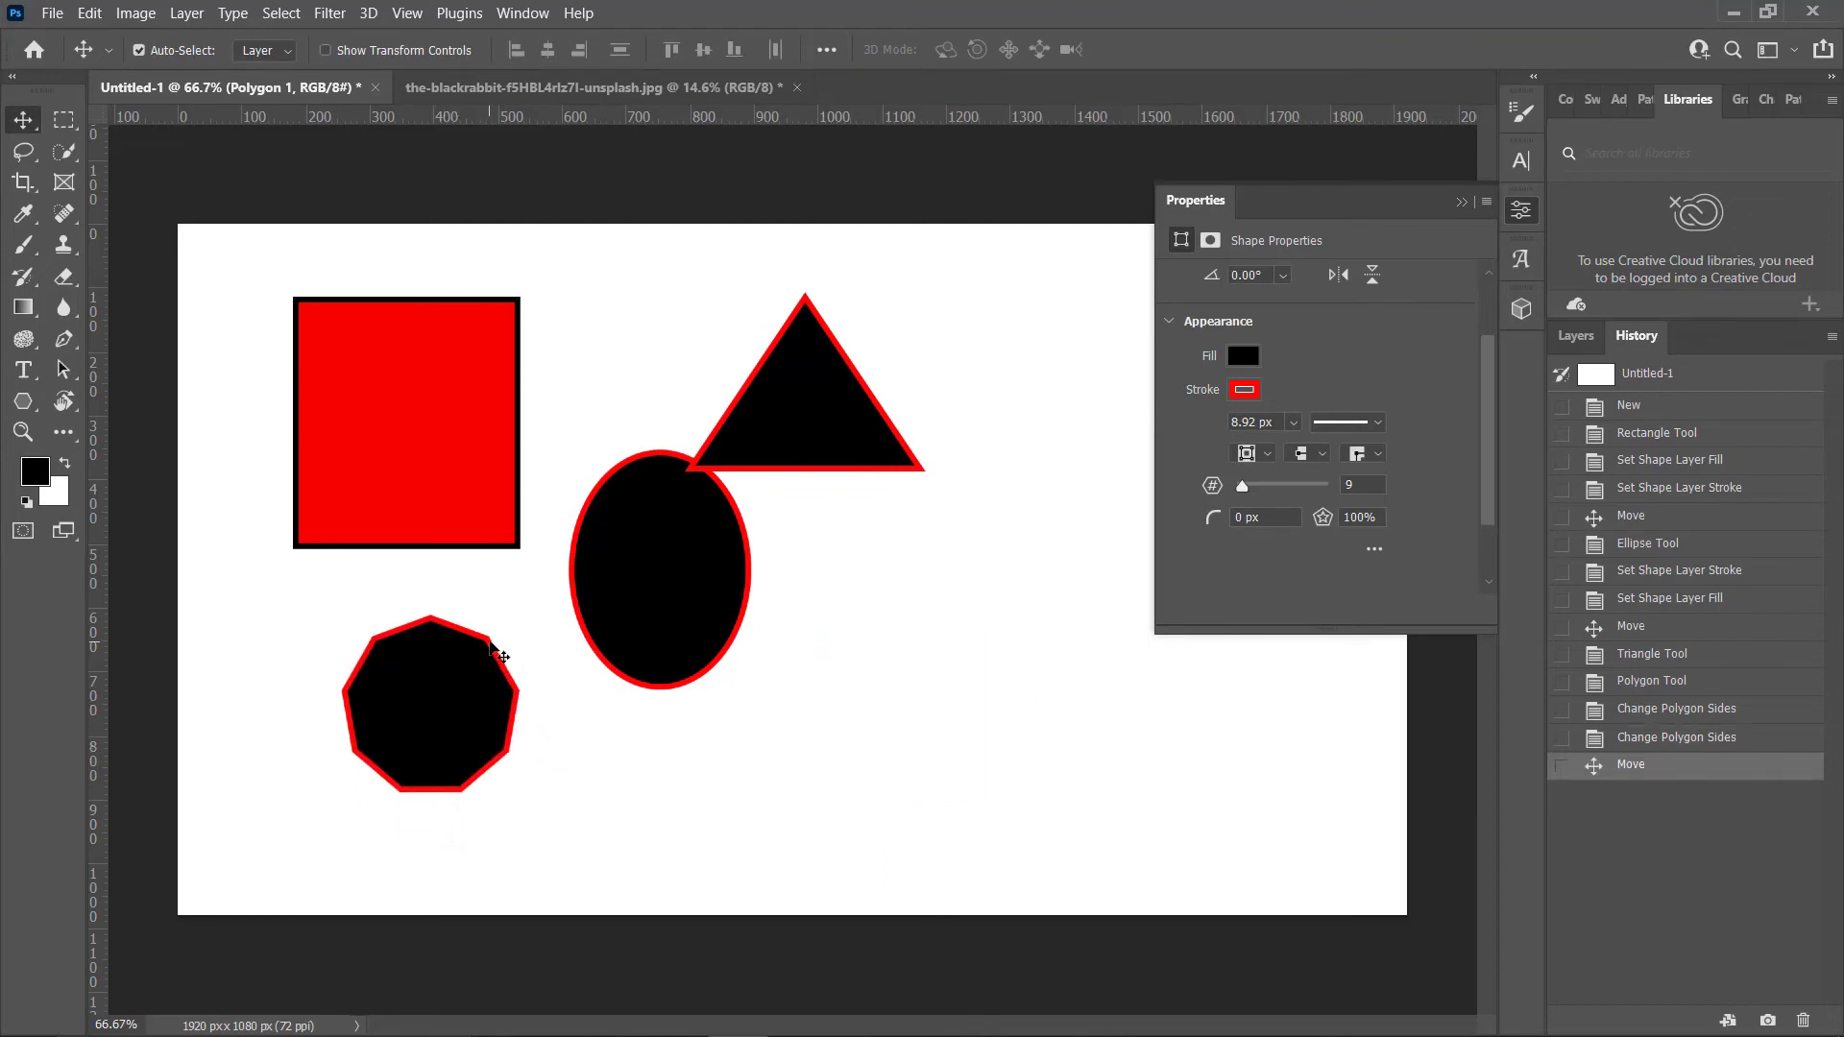
drag(762, 449, 818, 396)
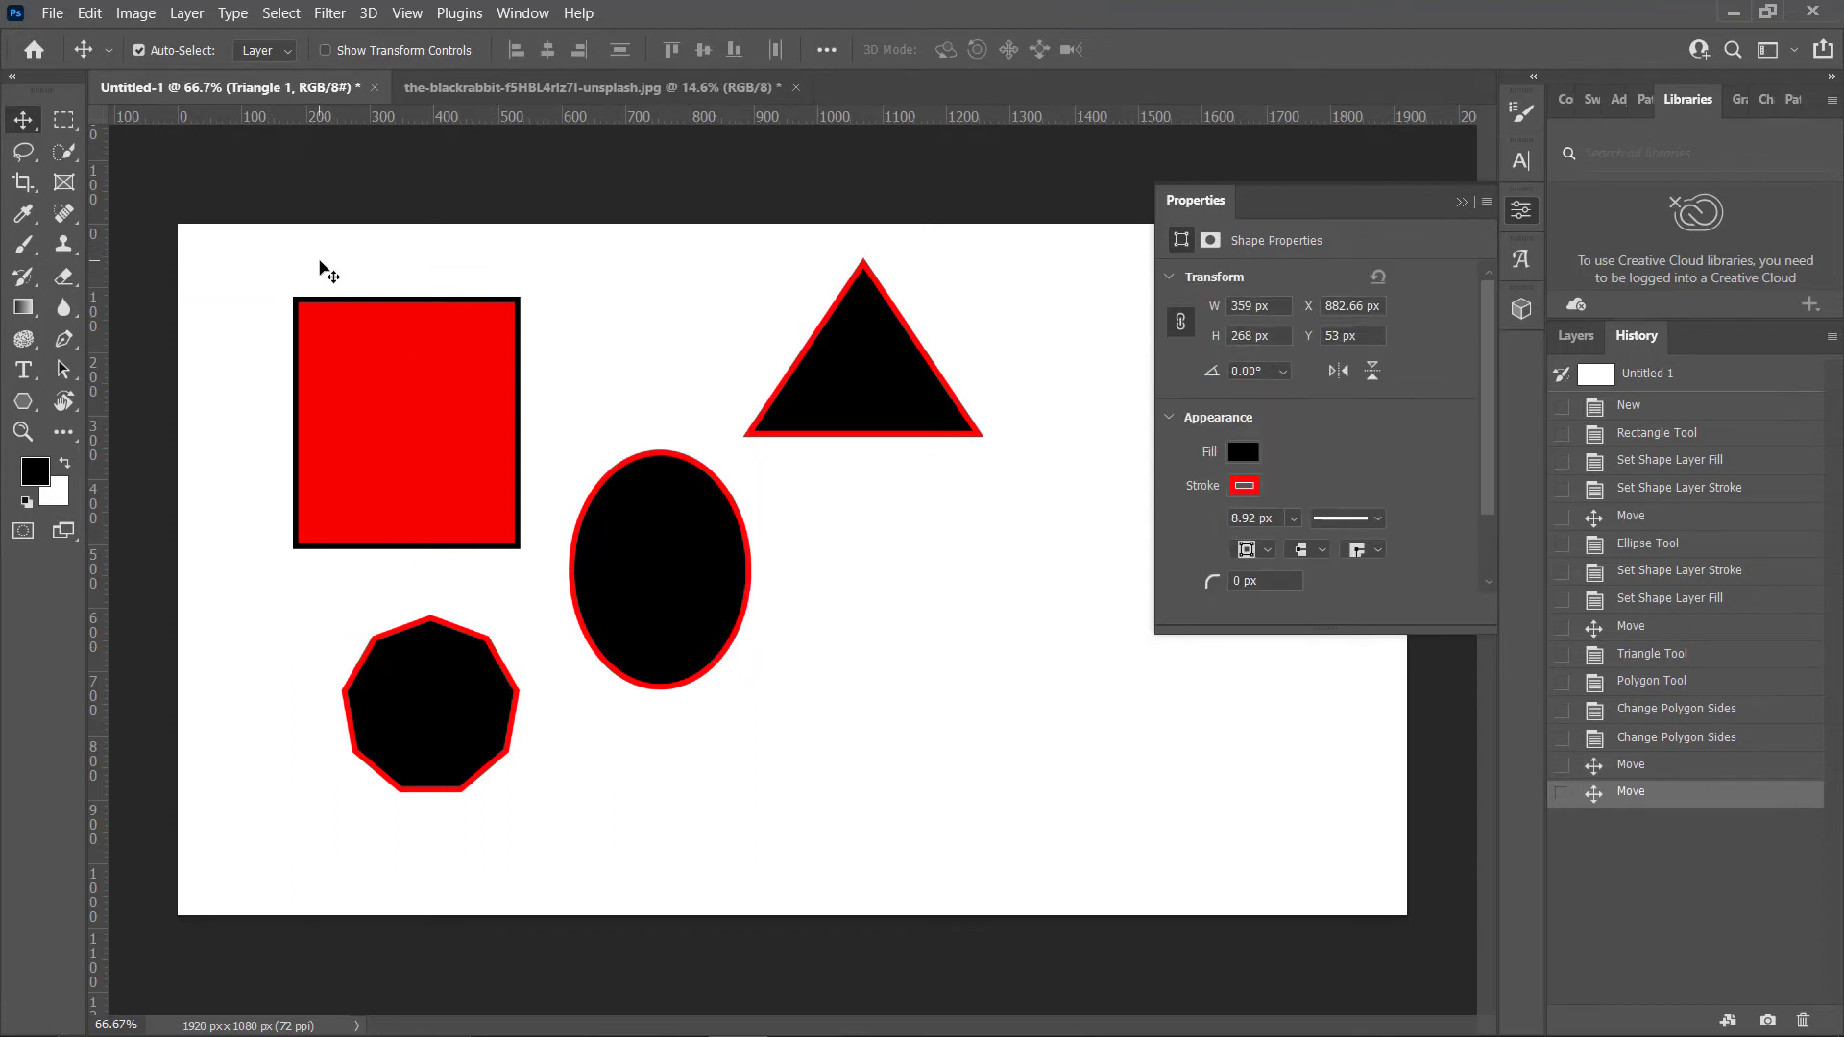
- Remove the stroke from the red rectangle
click(438, 388)
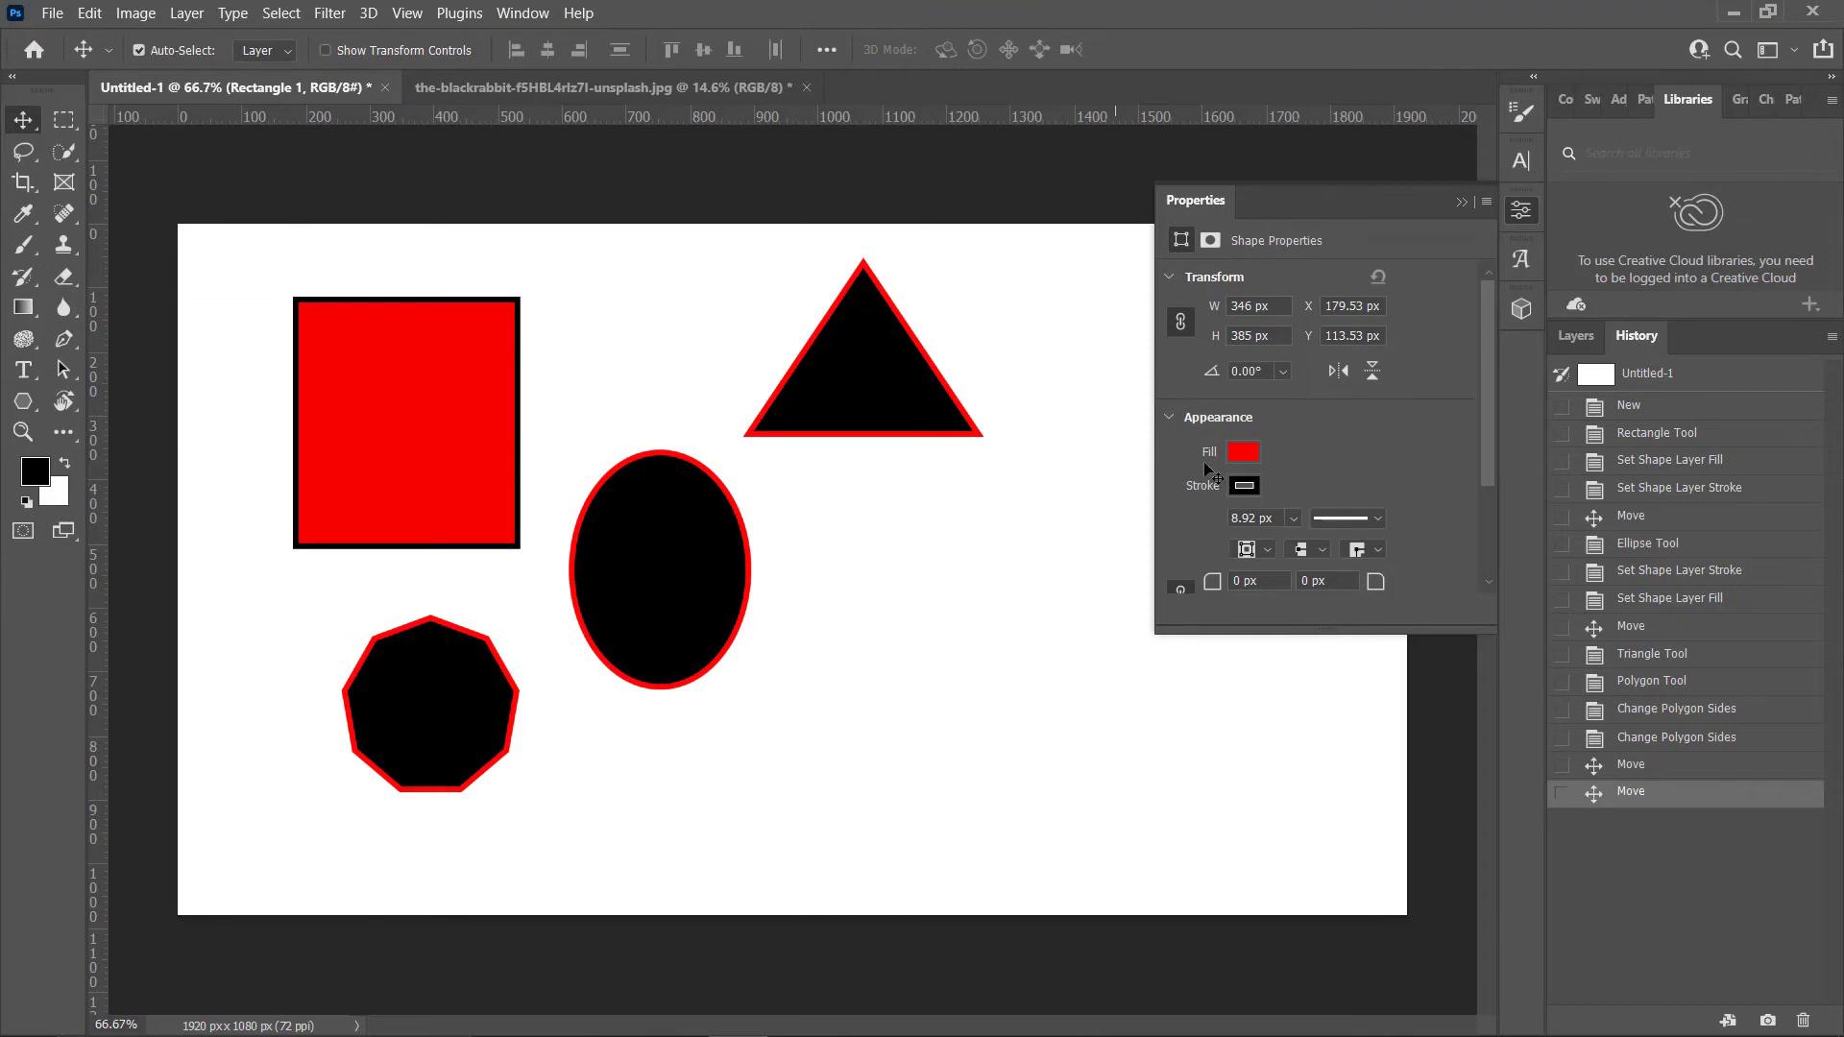
click(1246, 487)
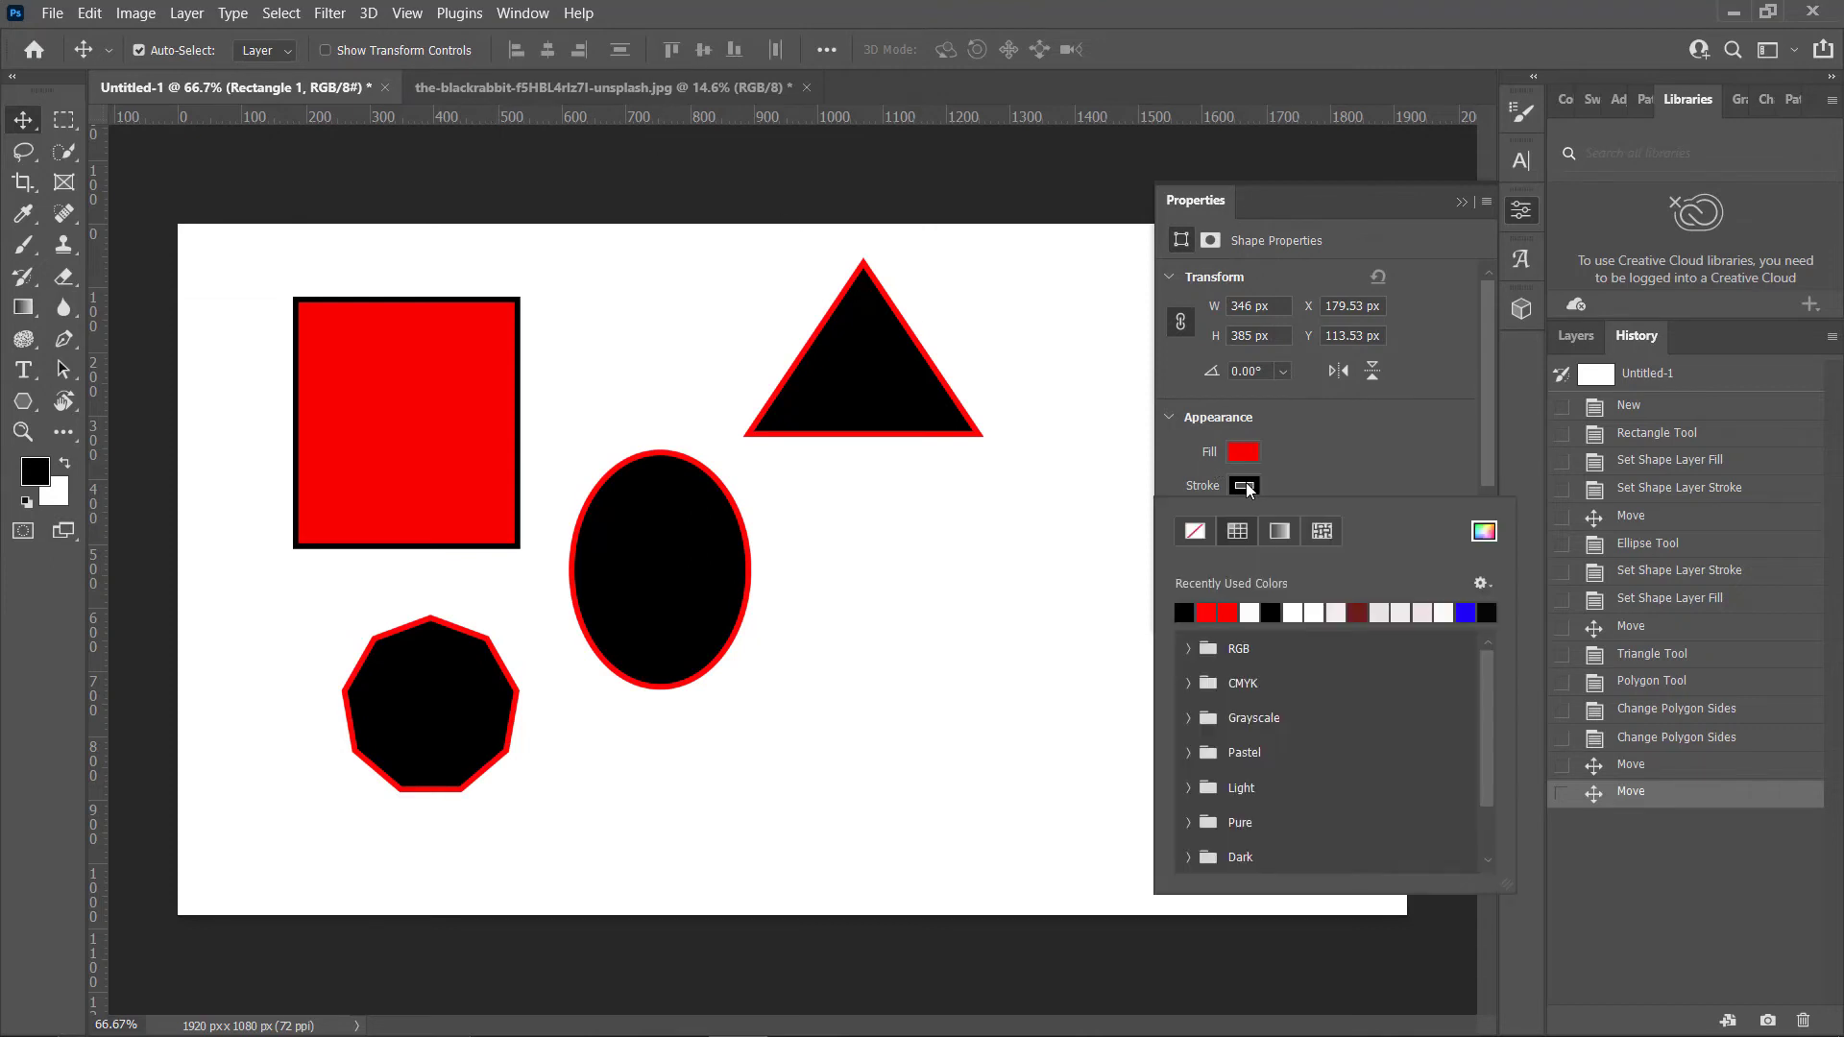
click(1195, 532)
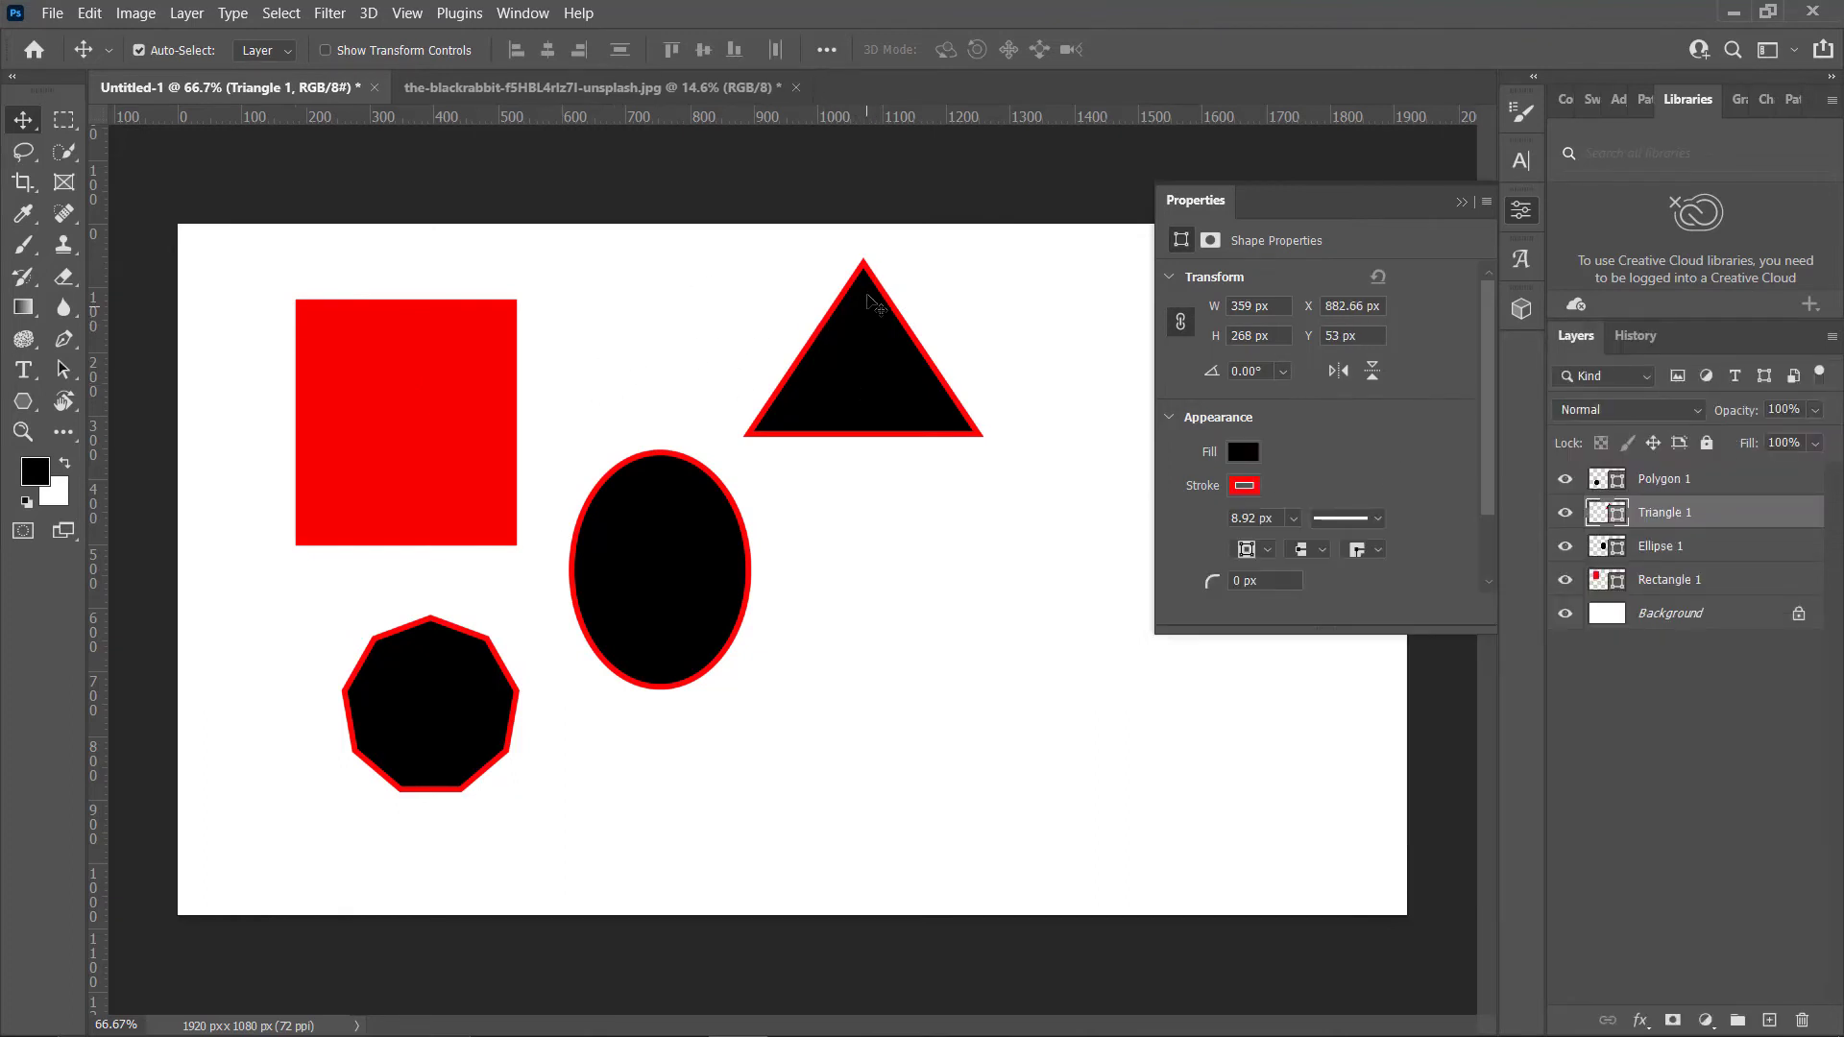
- Remove the triangle's fill so only its red outline remains, and collapse the shape properties
click(1250, 451)
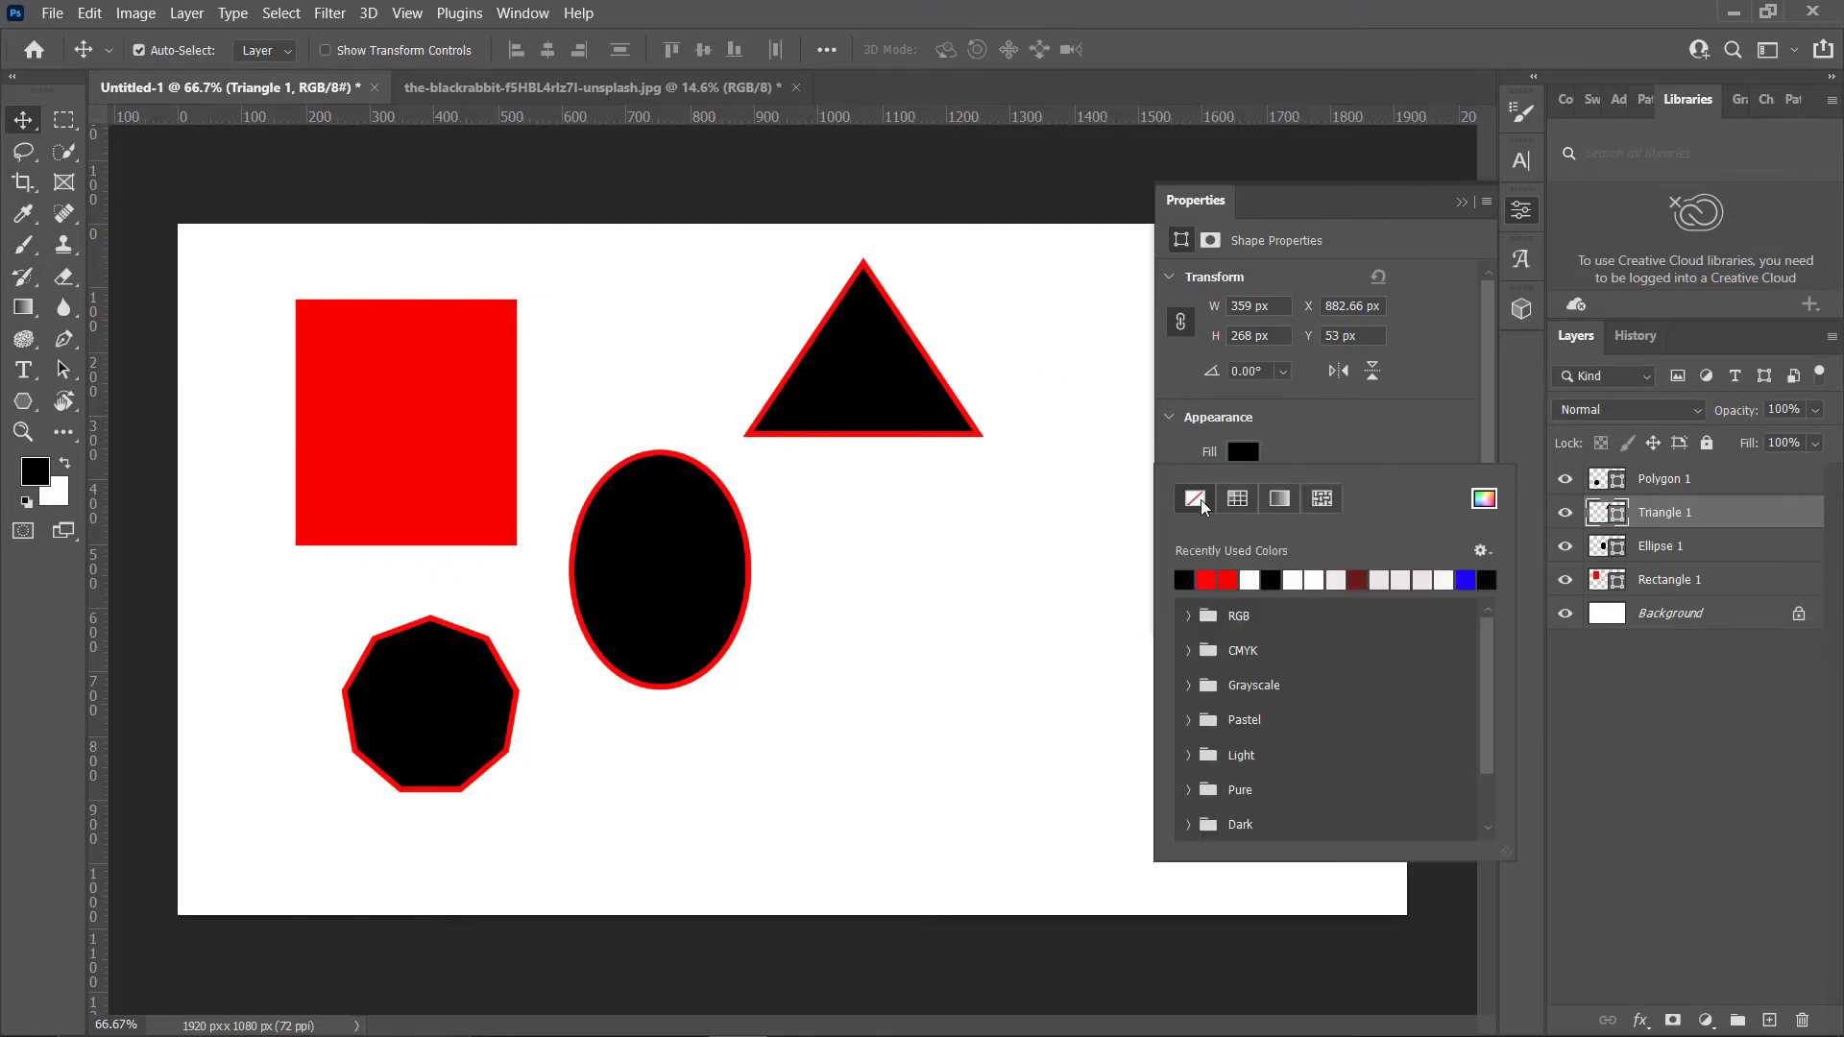
click(1196, 499)
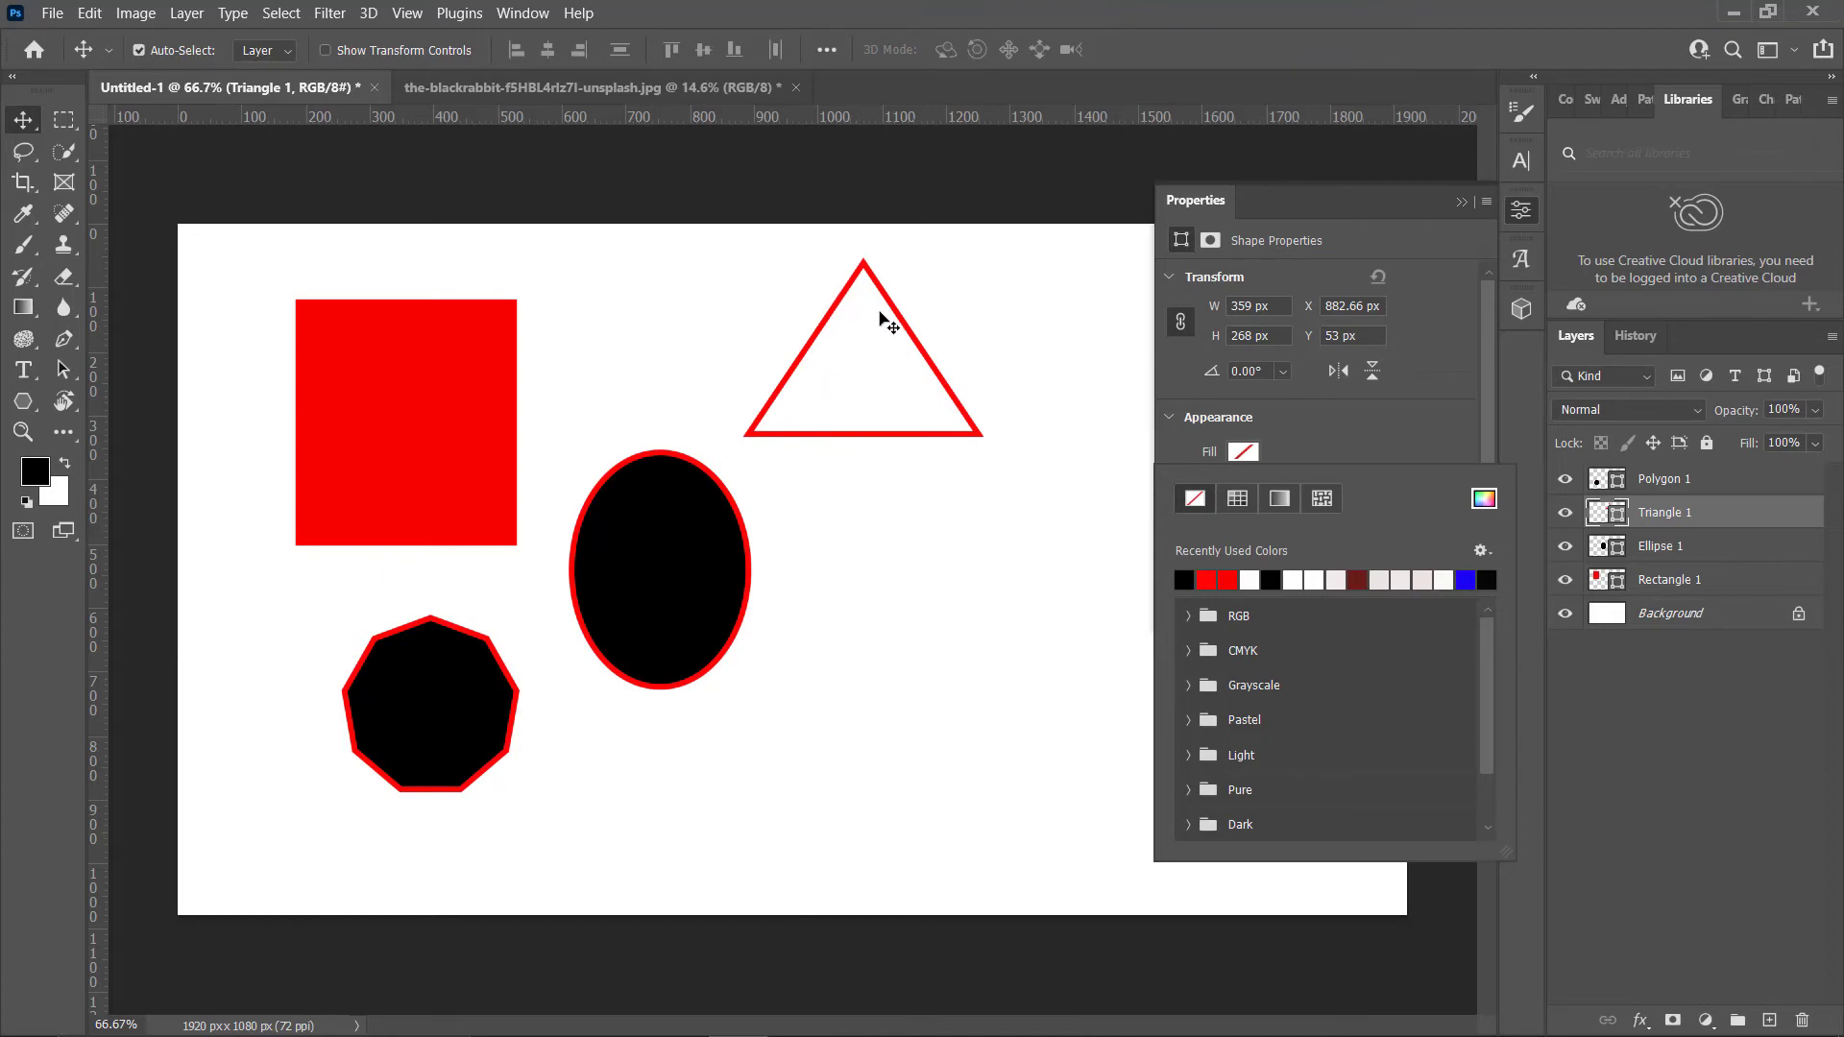
click(1461, 205)
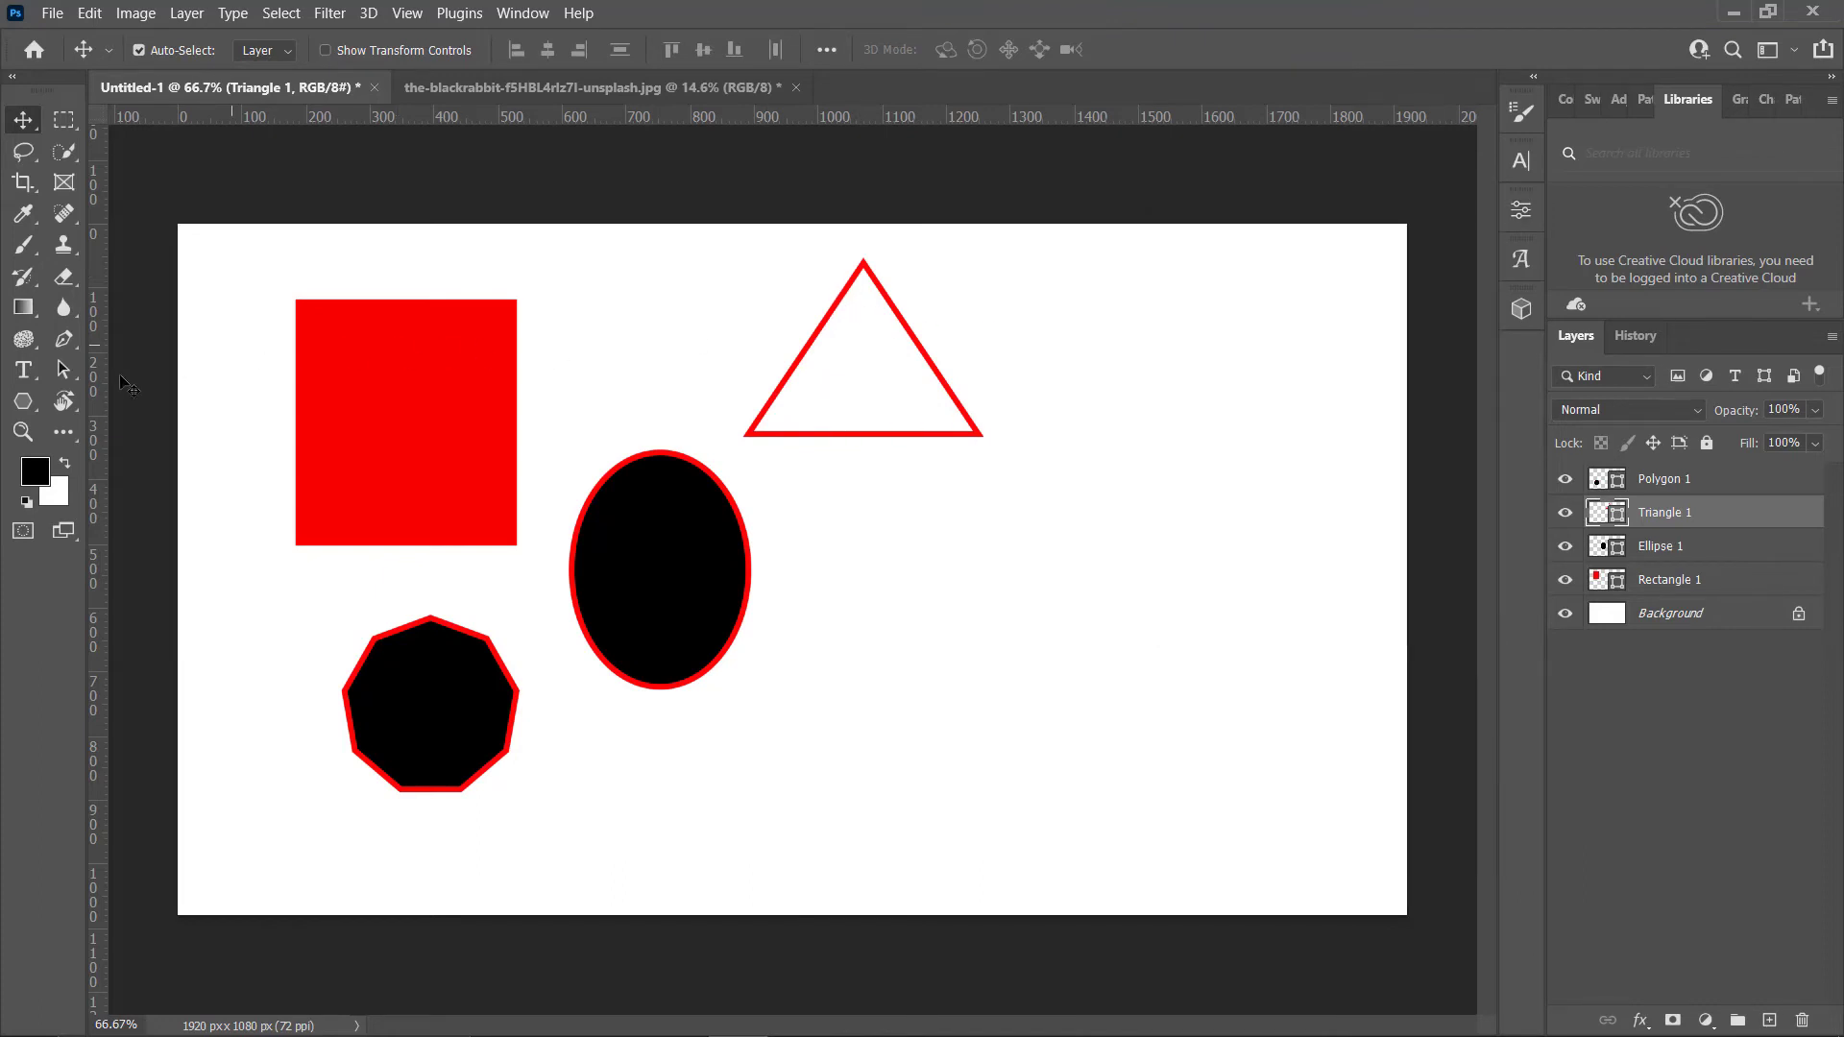
- Draw a nearly horizontal line about 603 px long to the right of the ellipse, and move it up beside the triangle
click(23, 402)
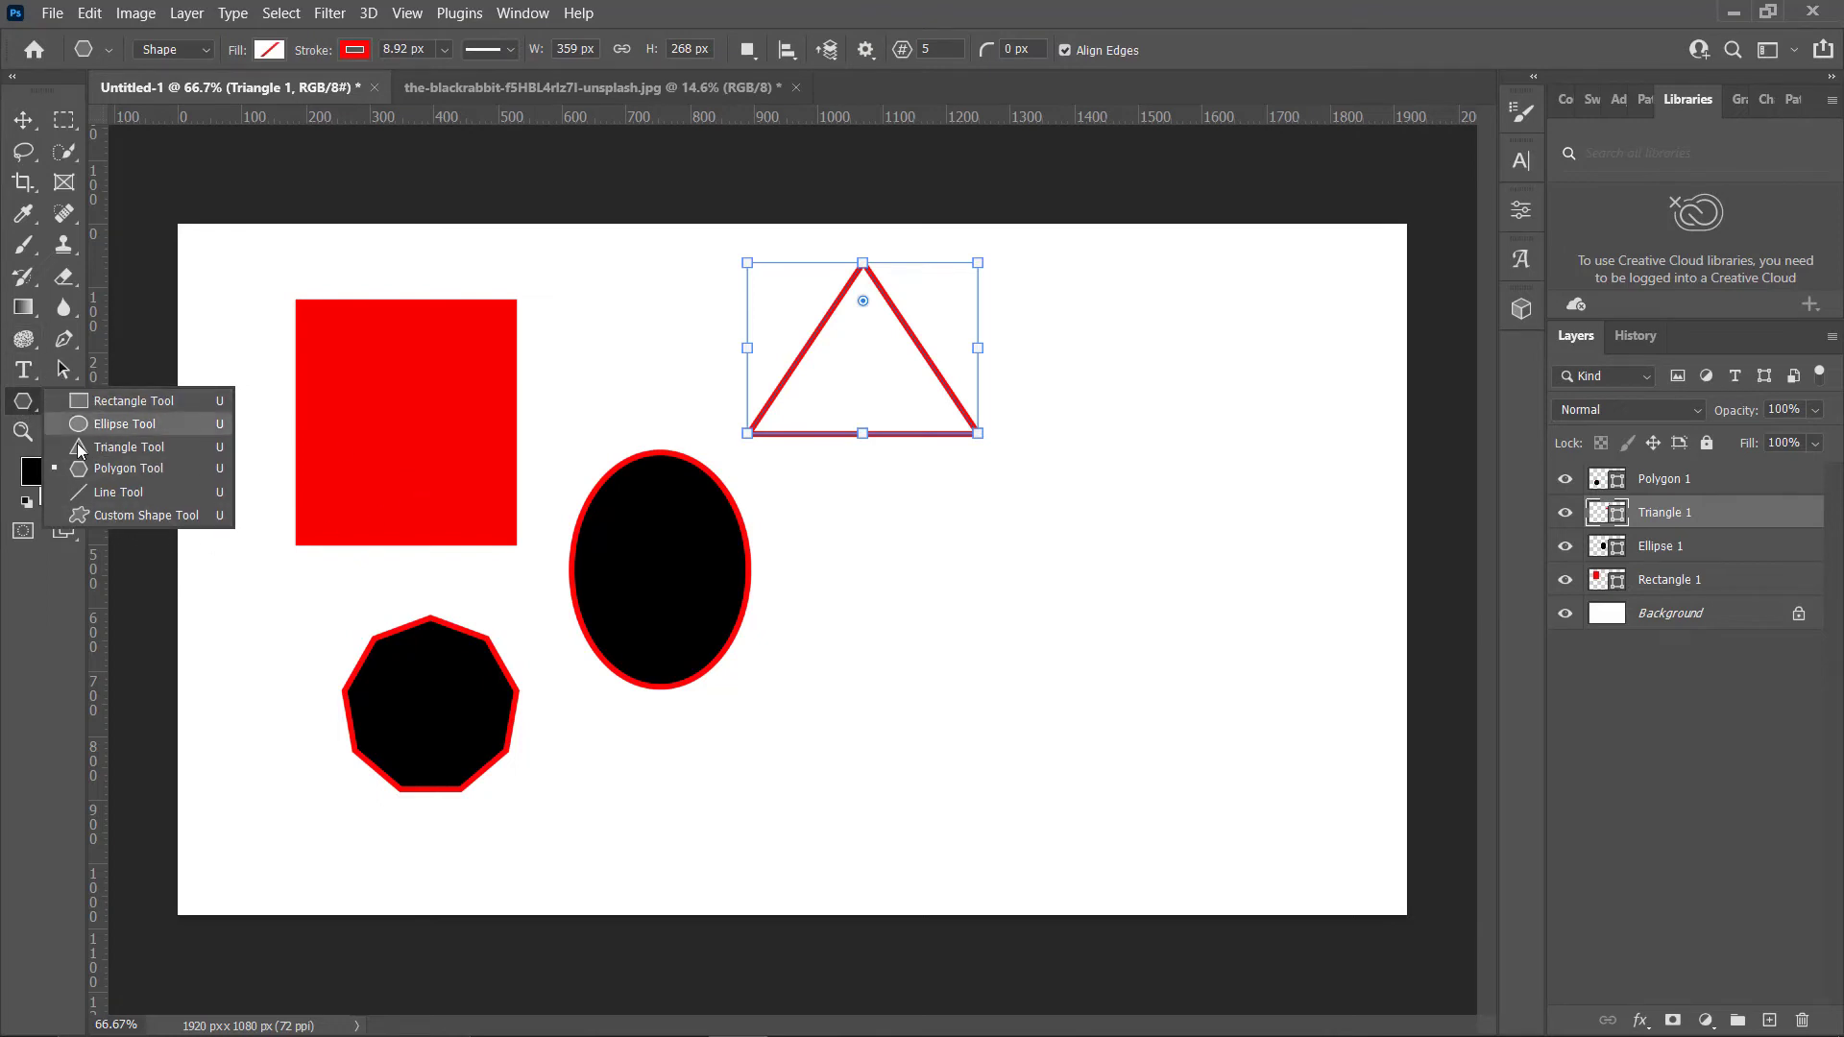
click(94, 487)
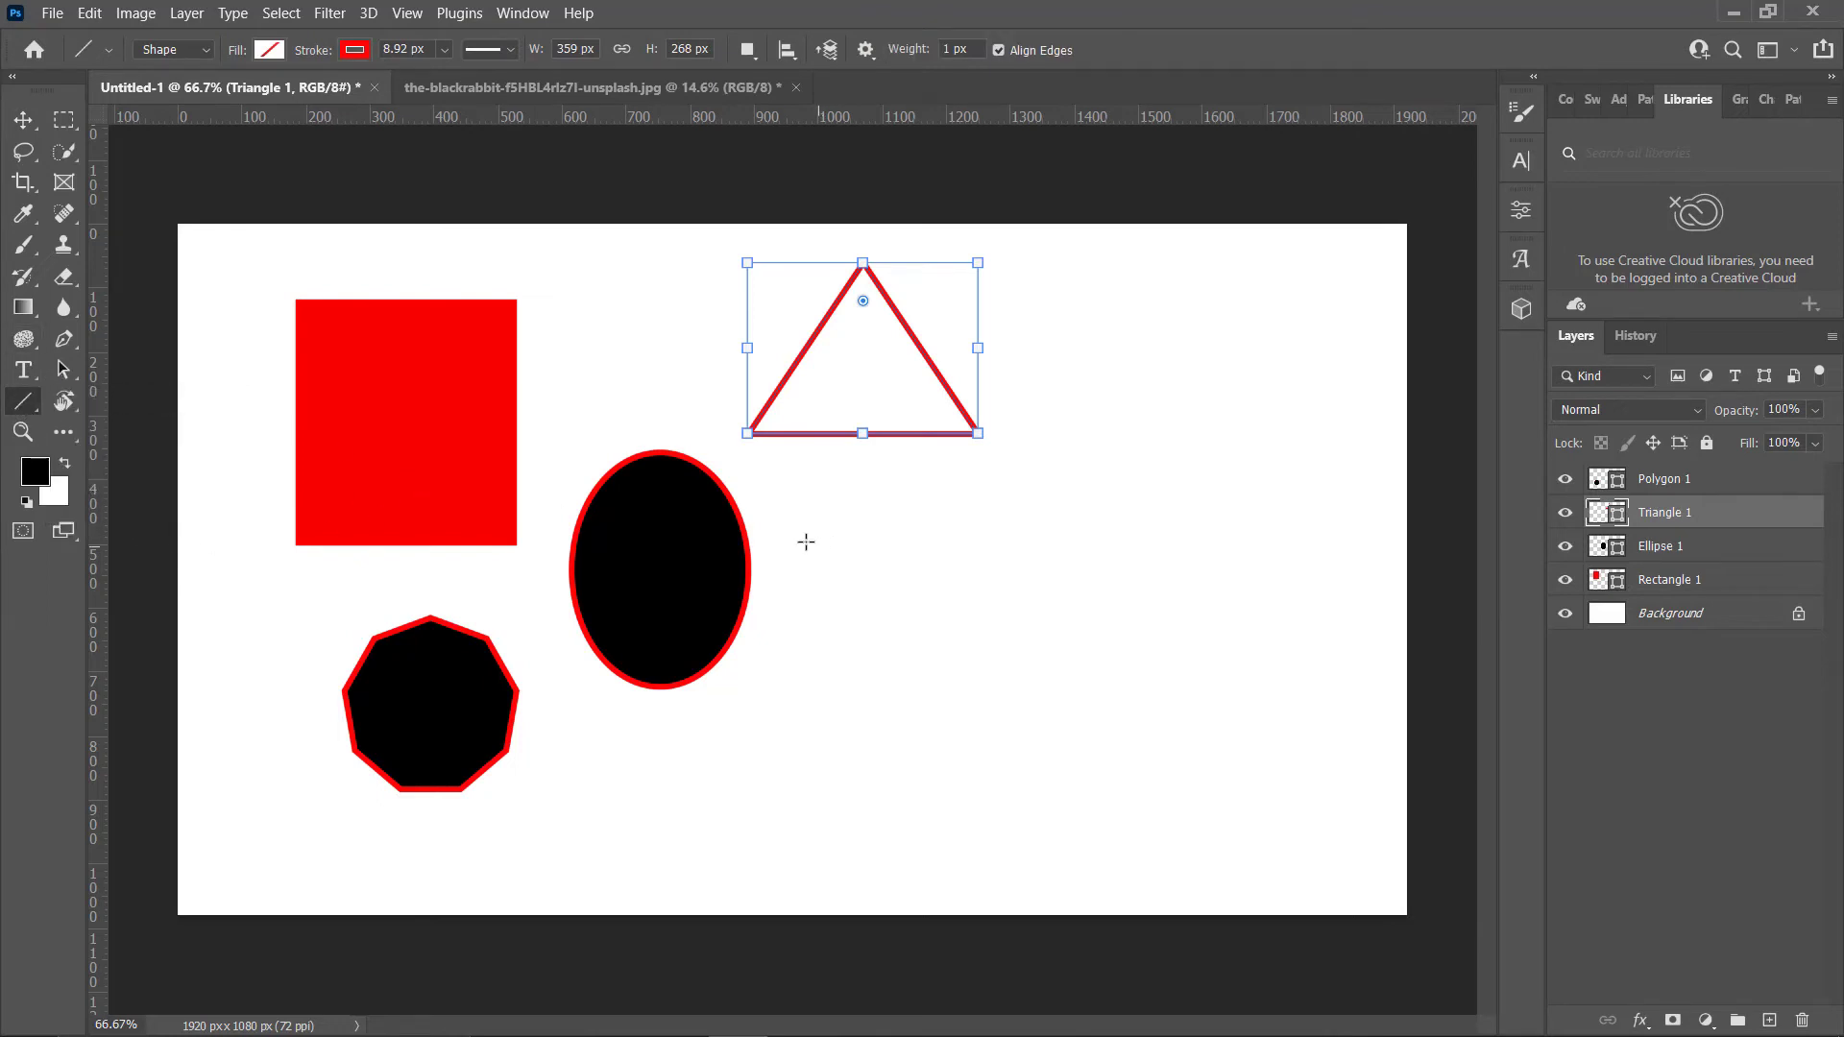
drag(799, 535, 1187, 526)
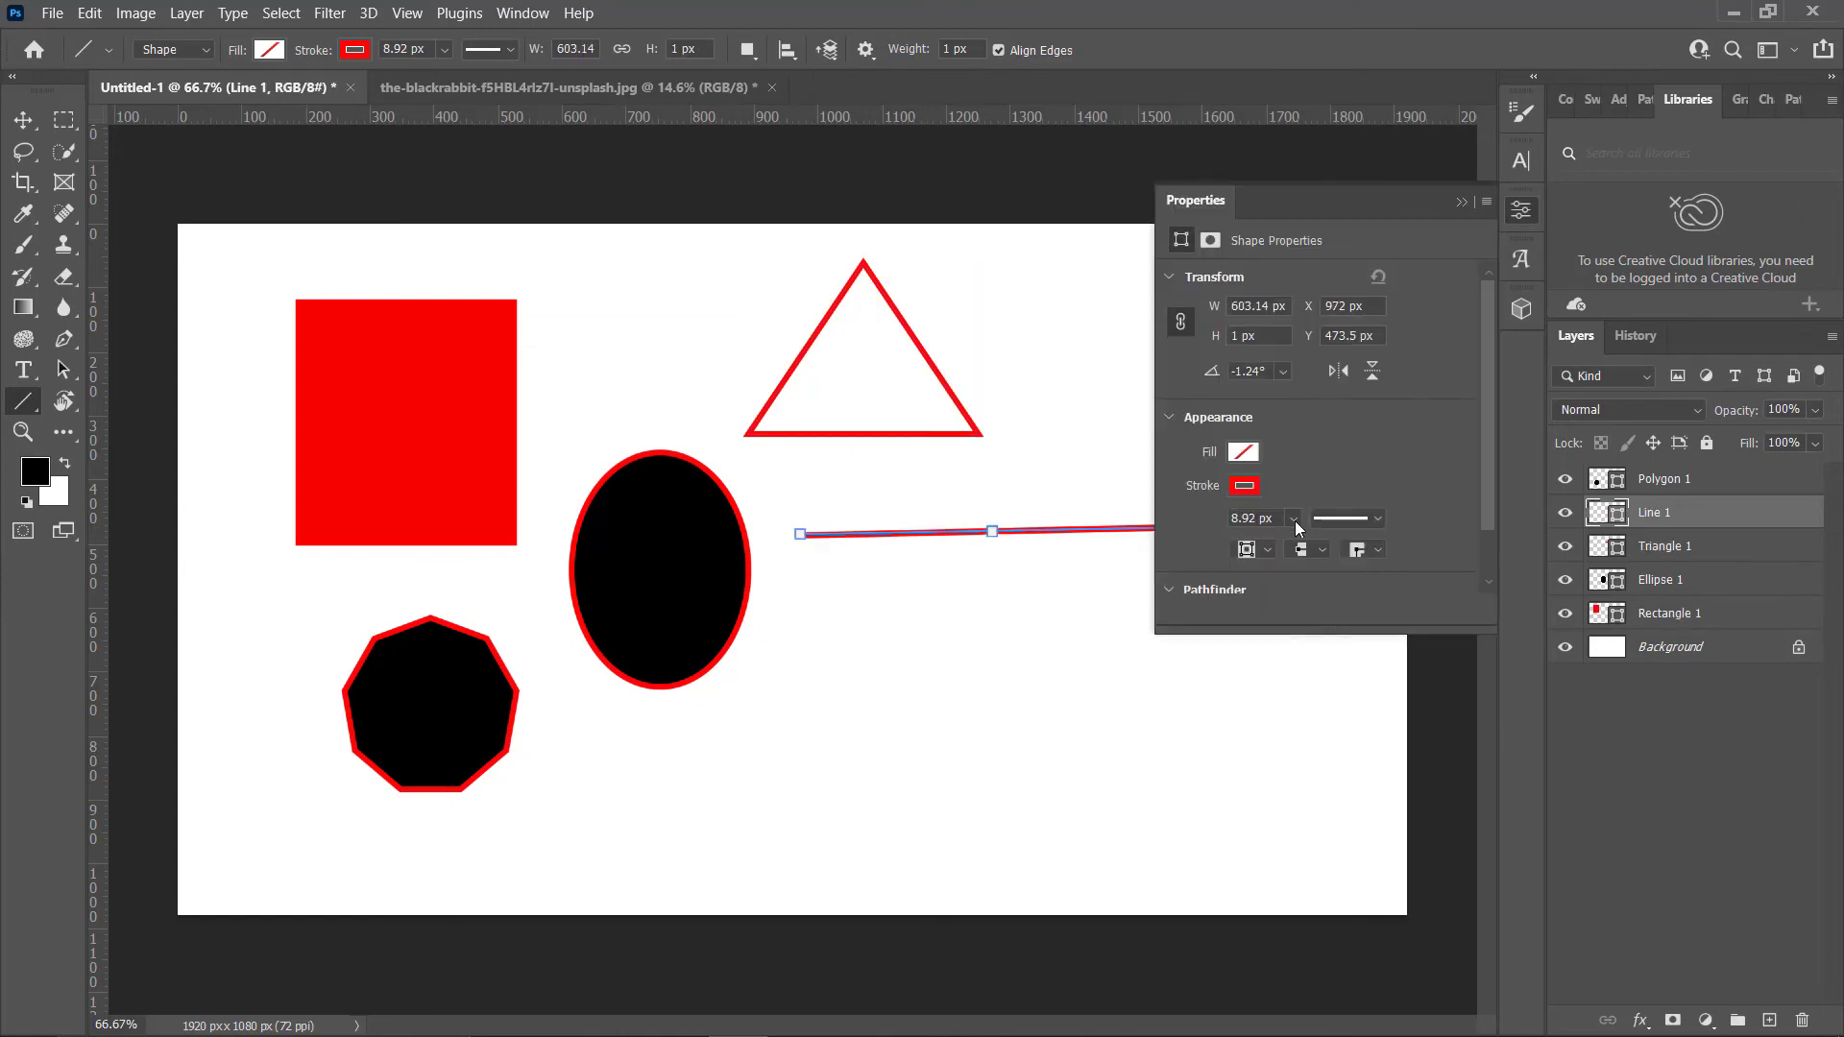
click(1463, 203)
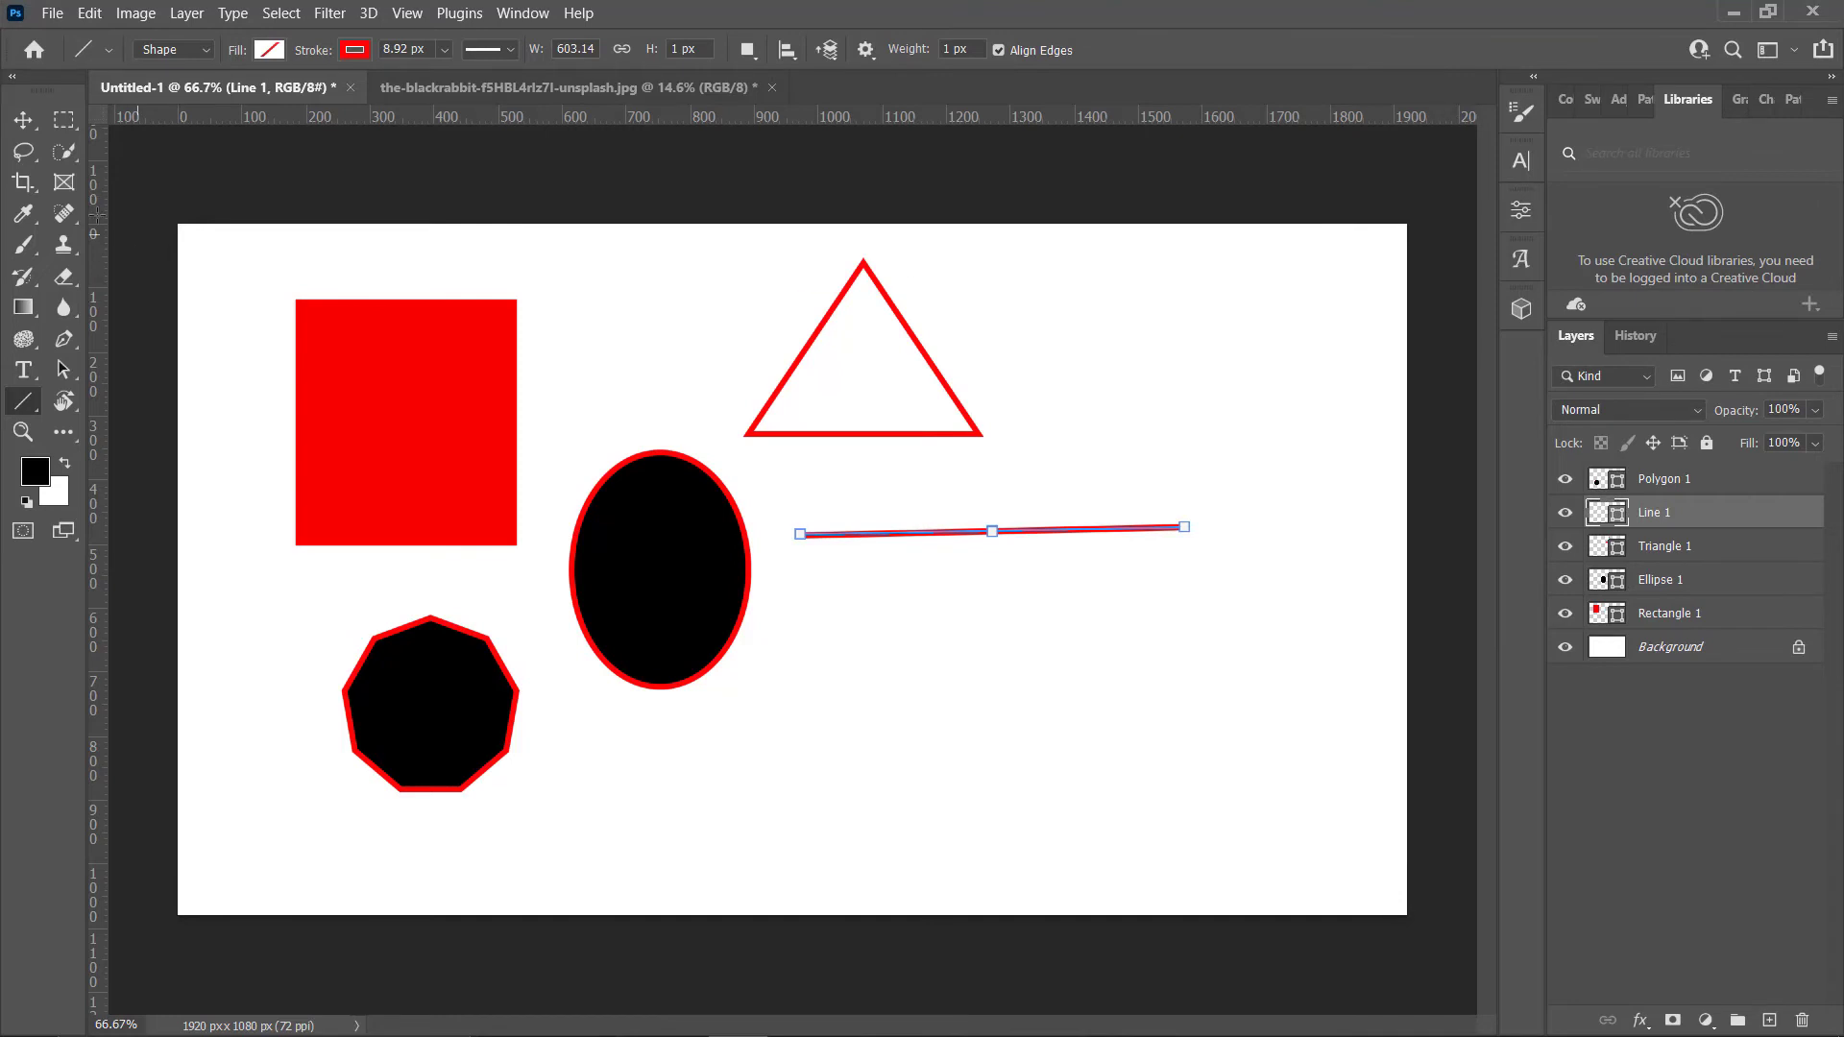
click(23, 120)
drag(938, 533, 1194, 331)
- Choose the Custom Shape tool, browse the shape folders, and pick the Sailboat 3 preset from the Boats set
click(37, 401)
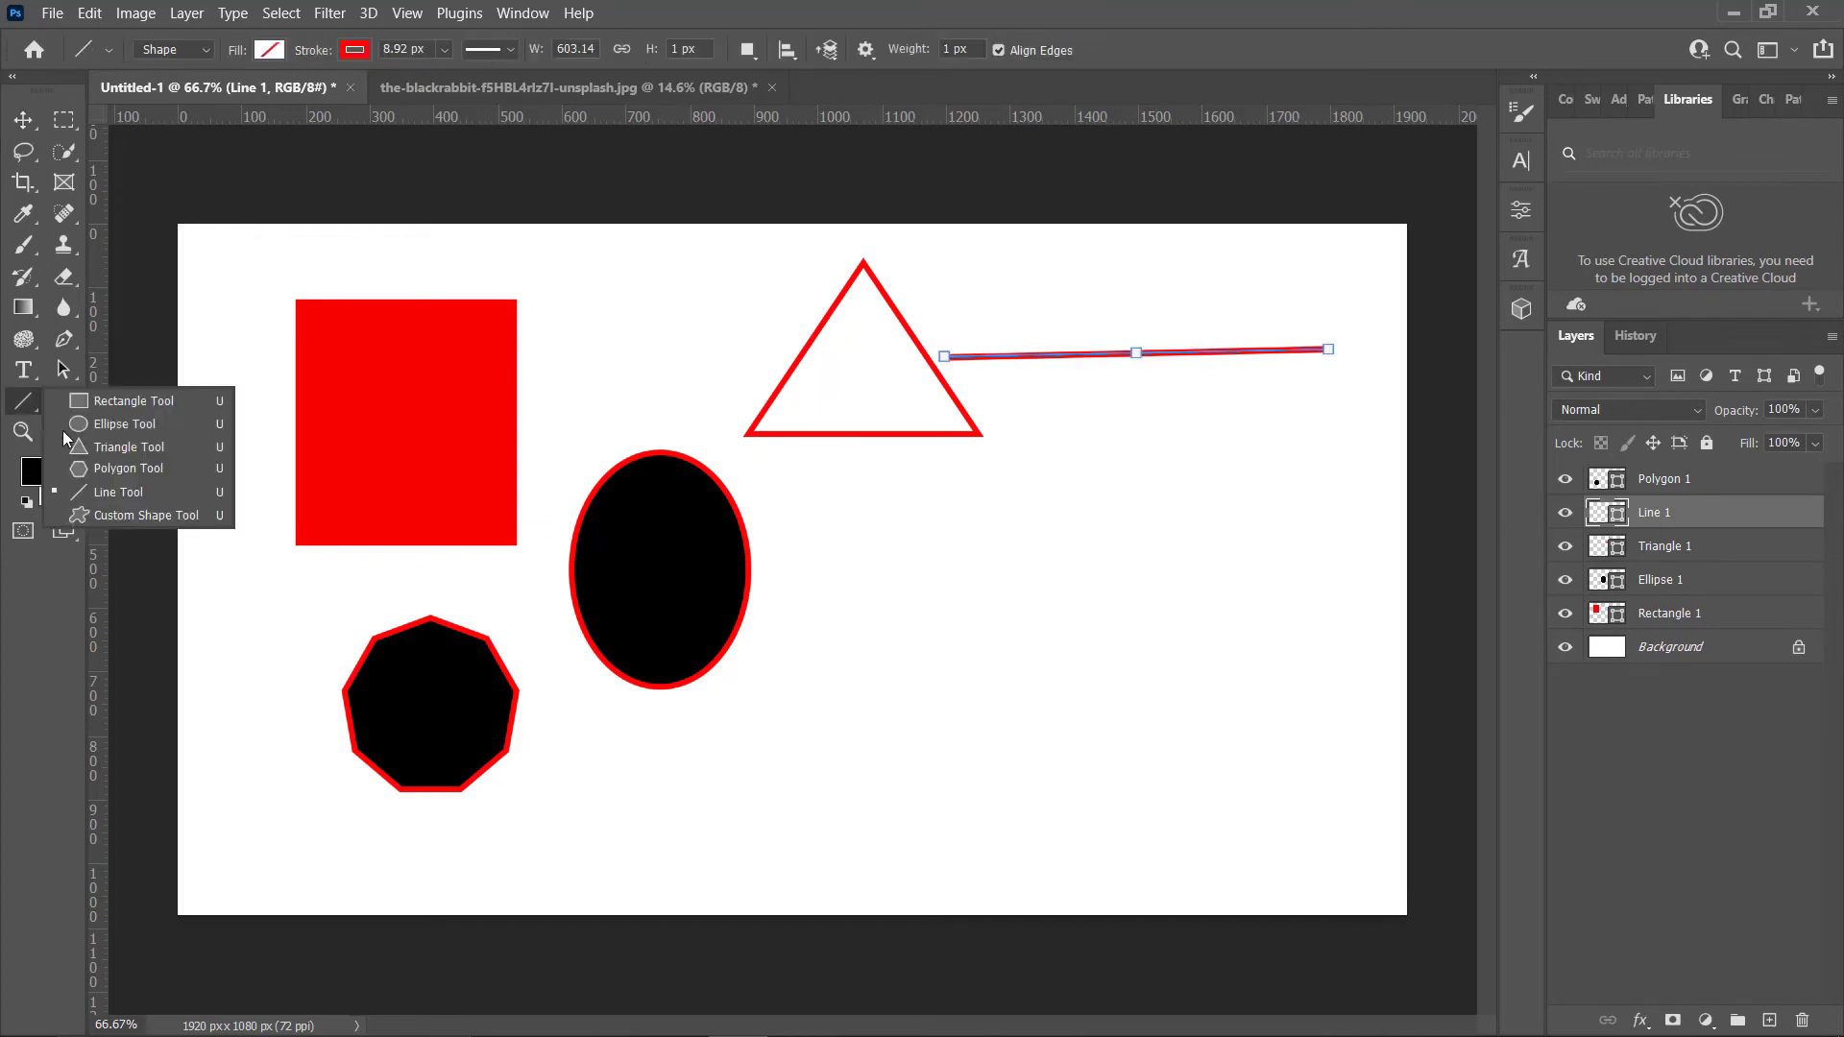
click(91, 515)
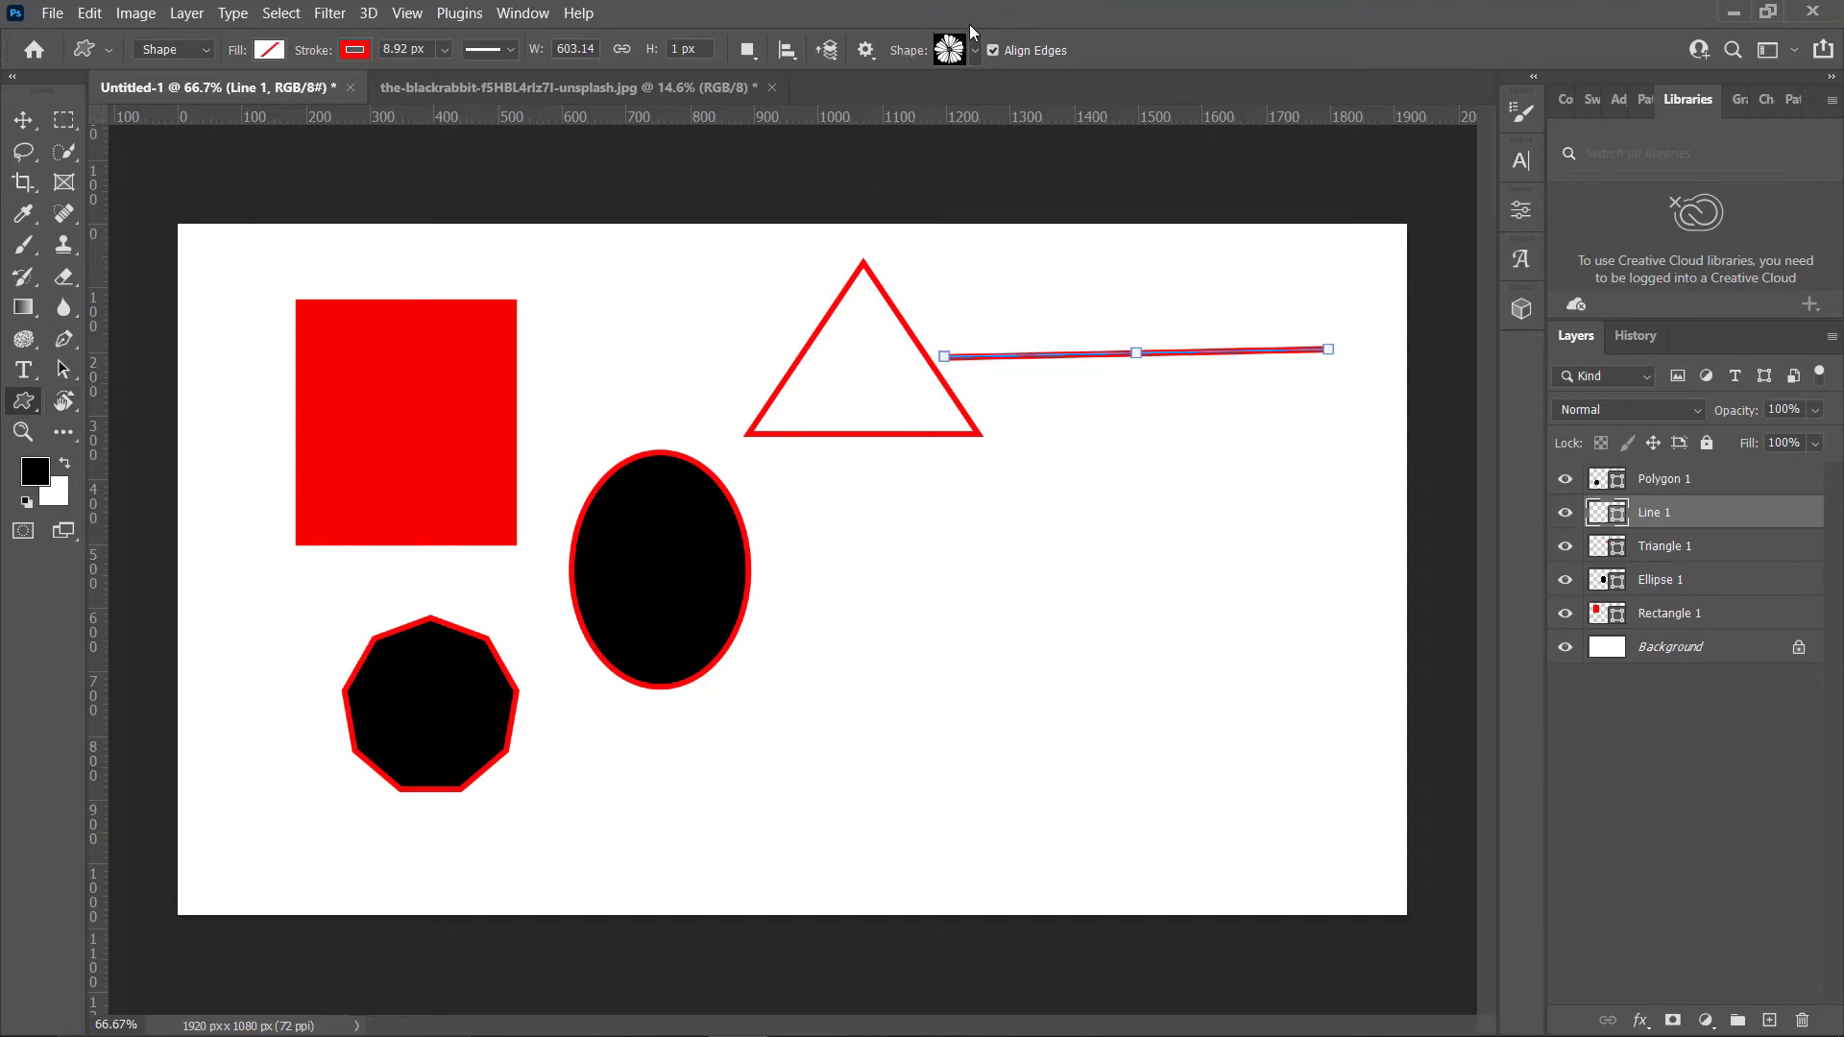
click(973, 50)
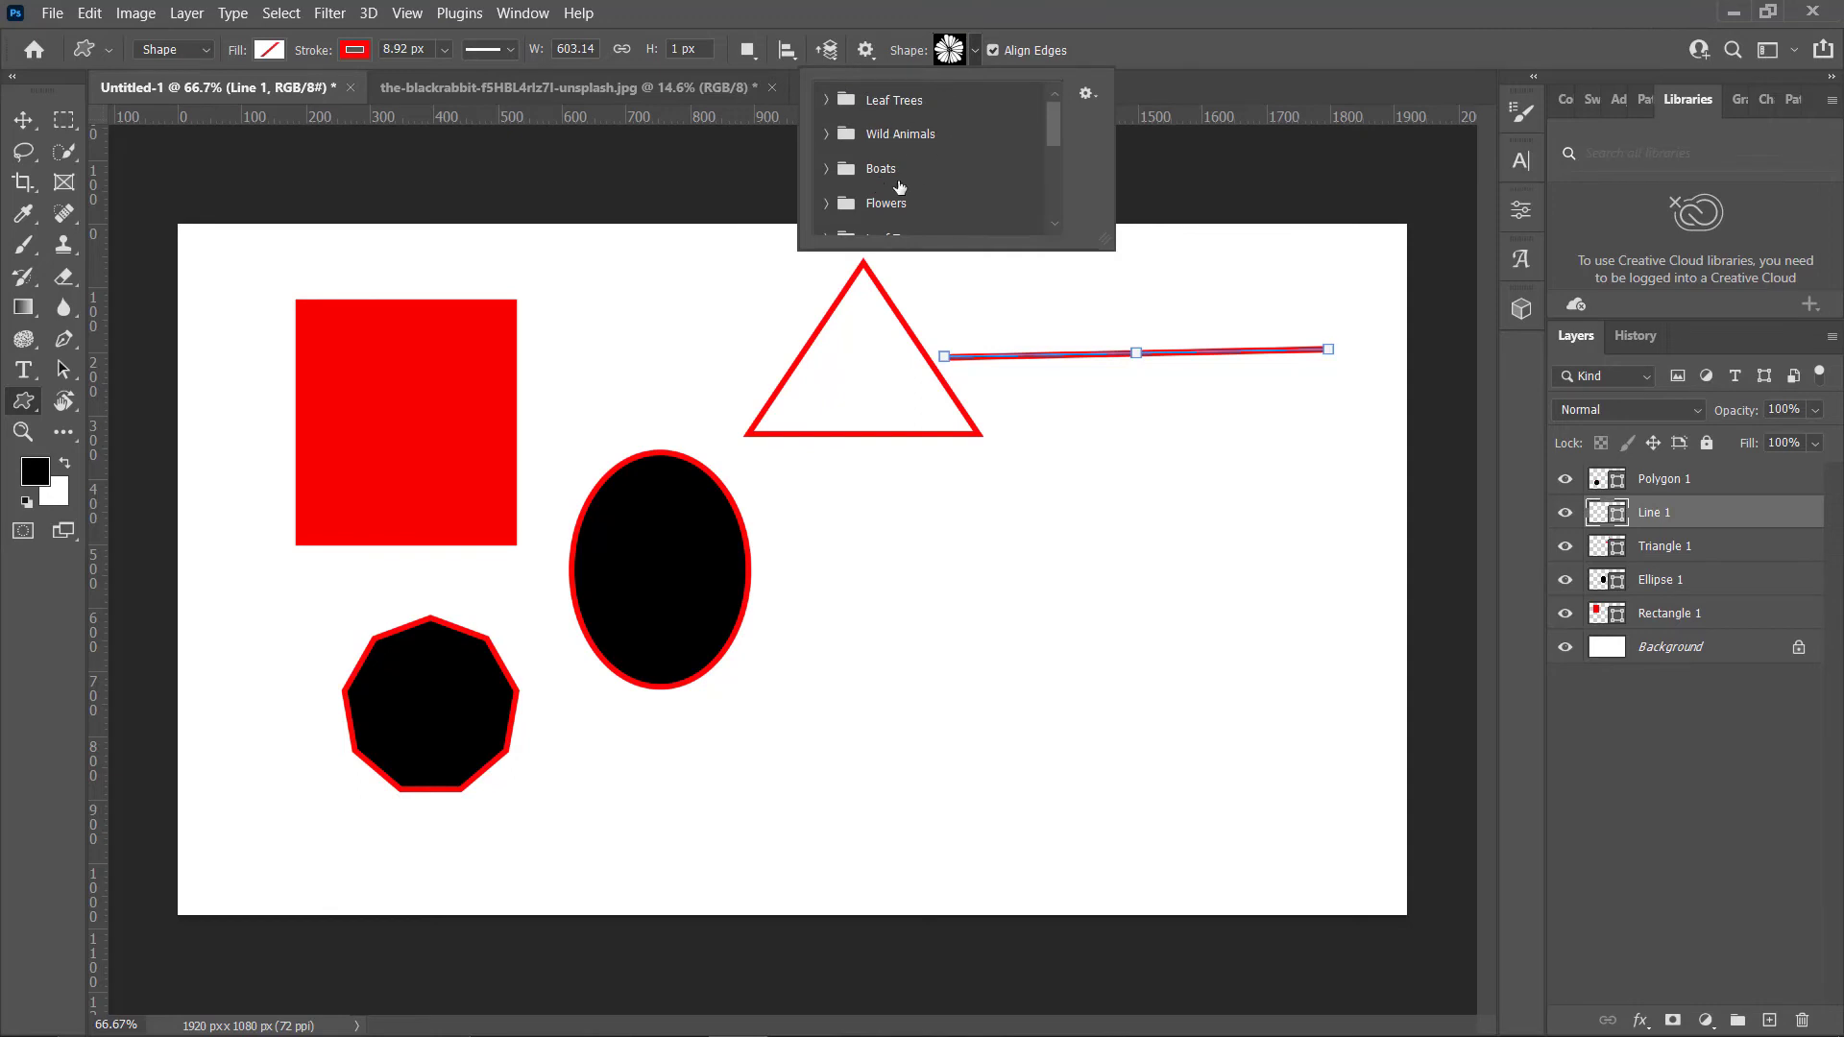
scroll(952, 225, down, 3)
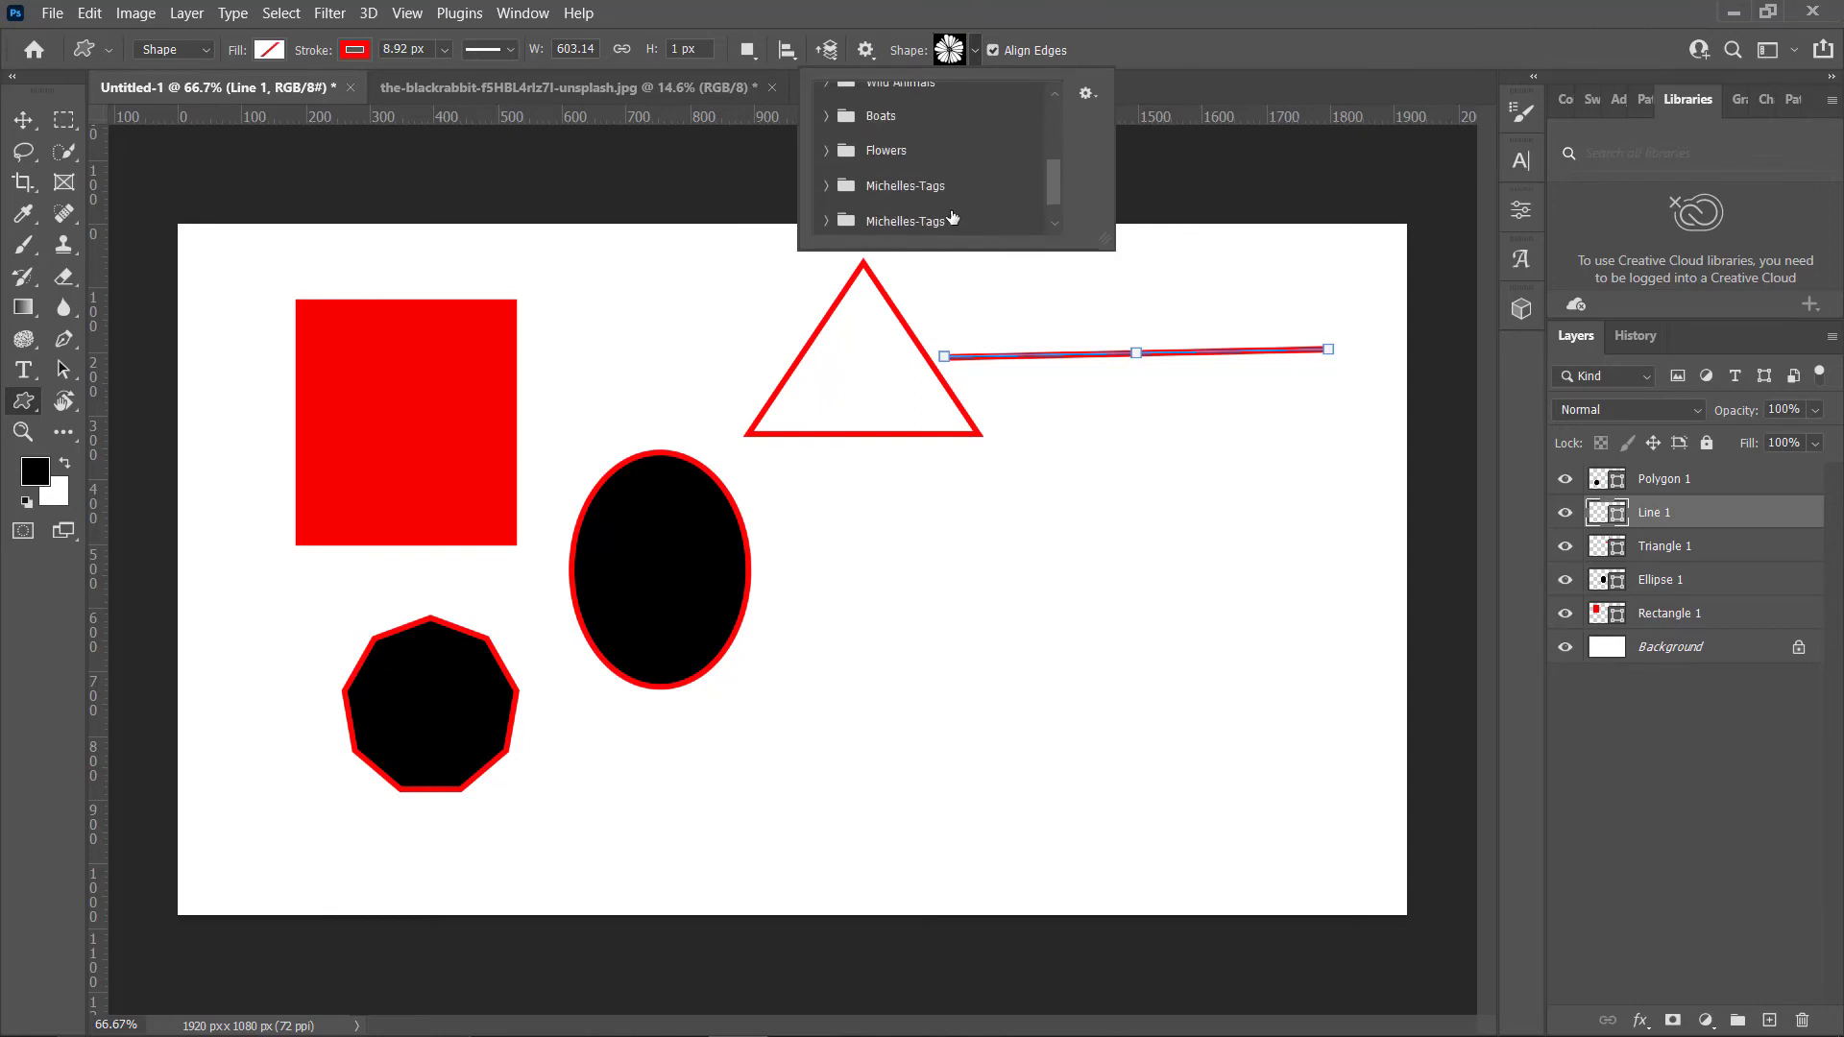
scroll(952, 218, down, 1)
scroll(951, 215, up, 6)
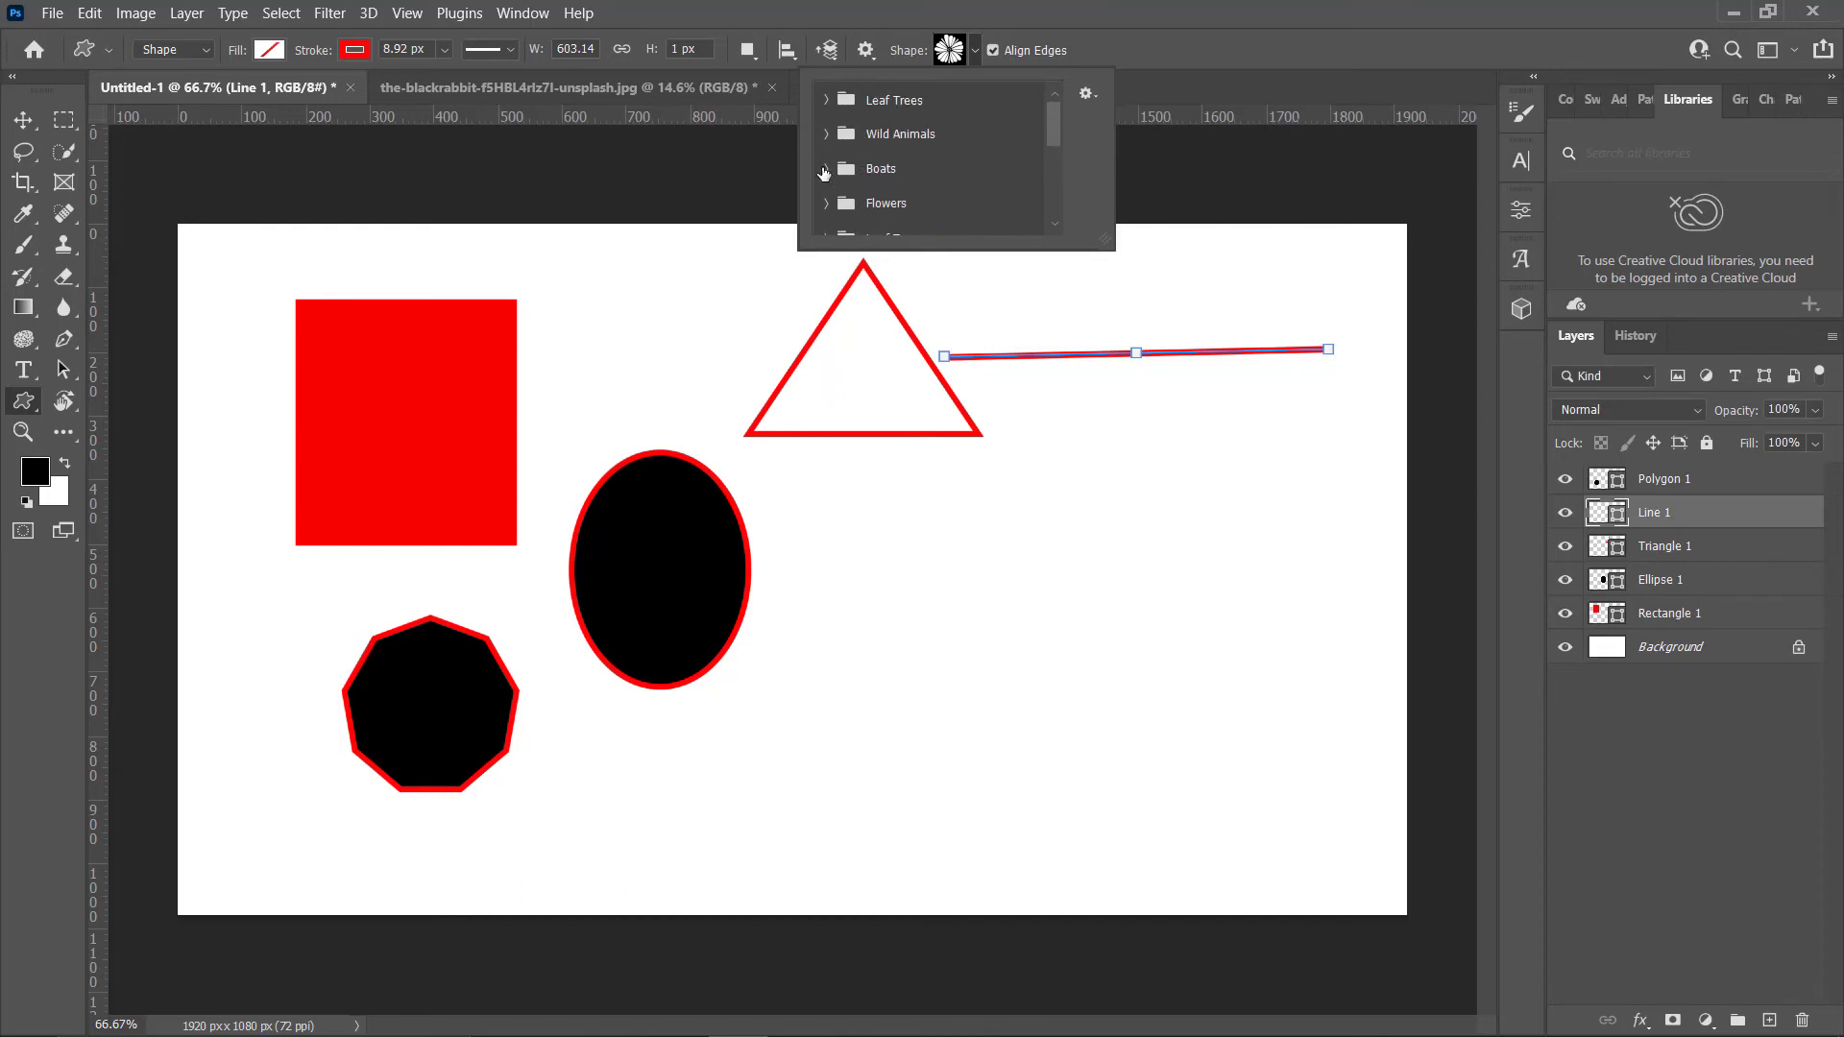
click(826, 169)
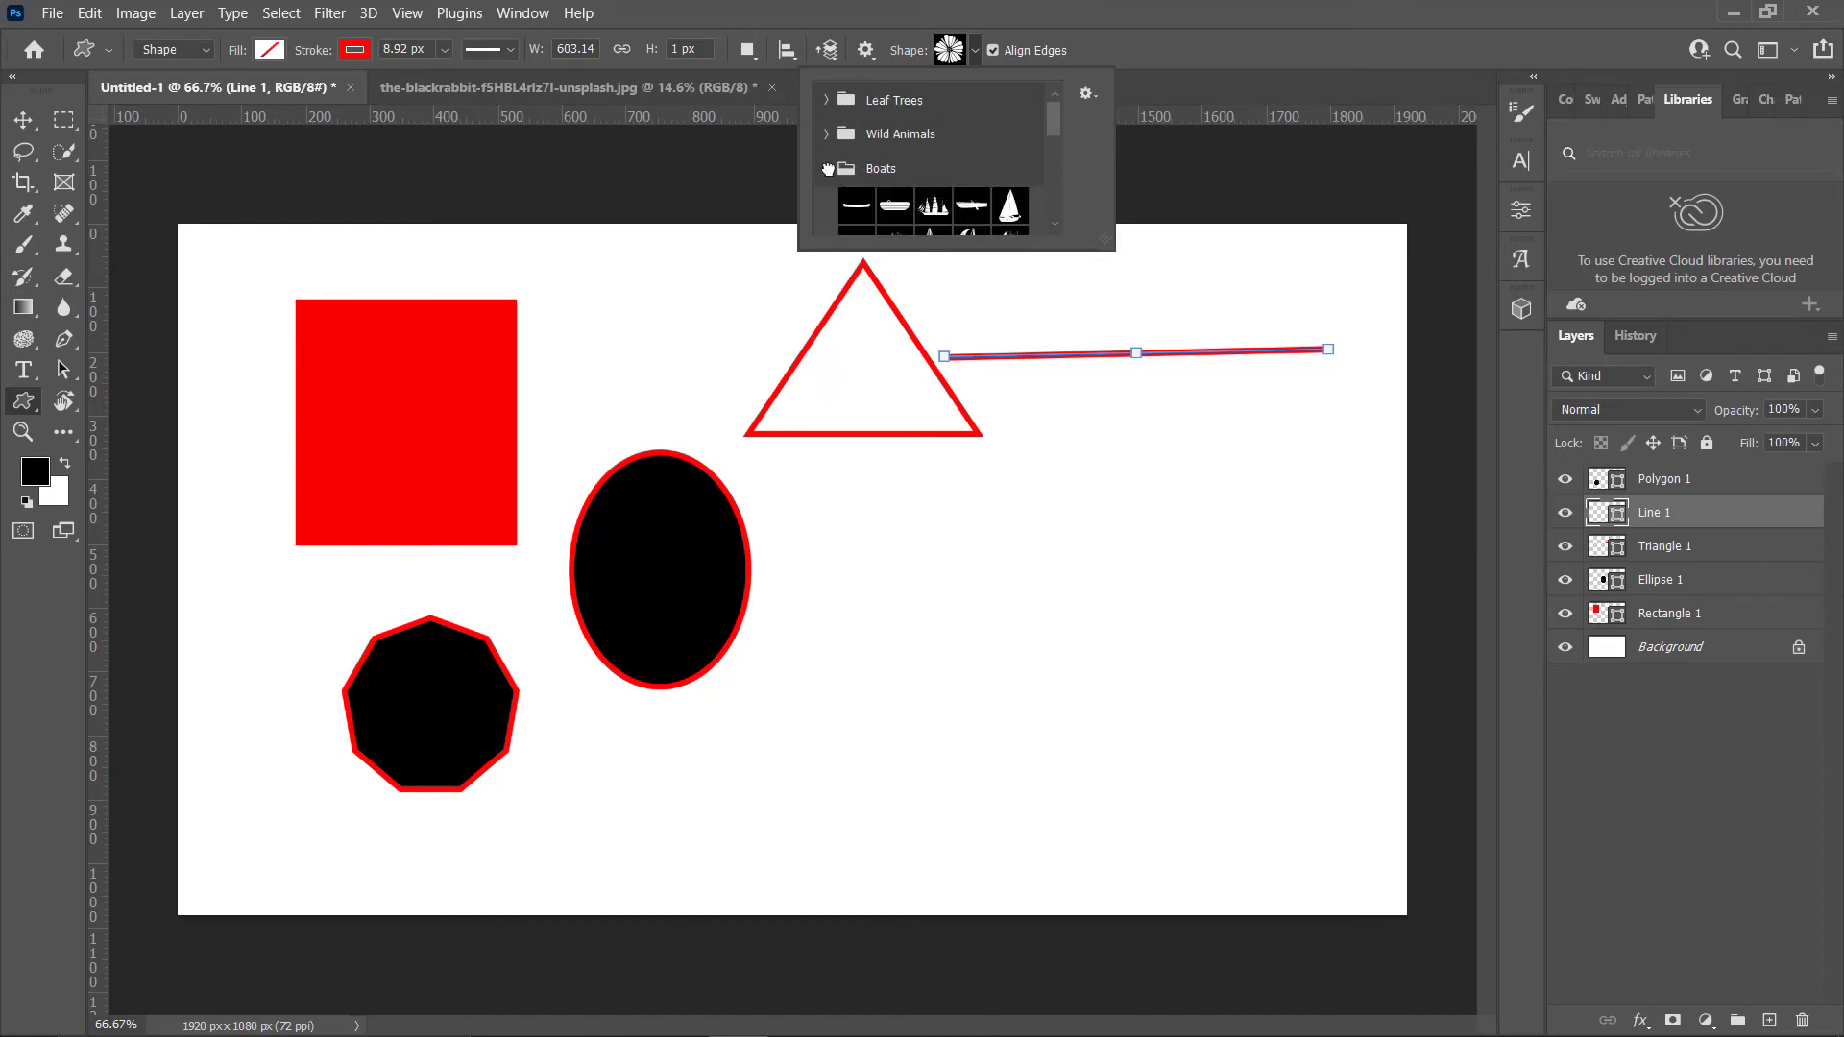
scroll(989, 183, down, 1)
scroll(989, 187, down, 1)
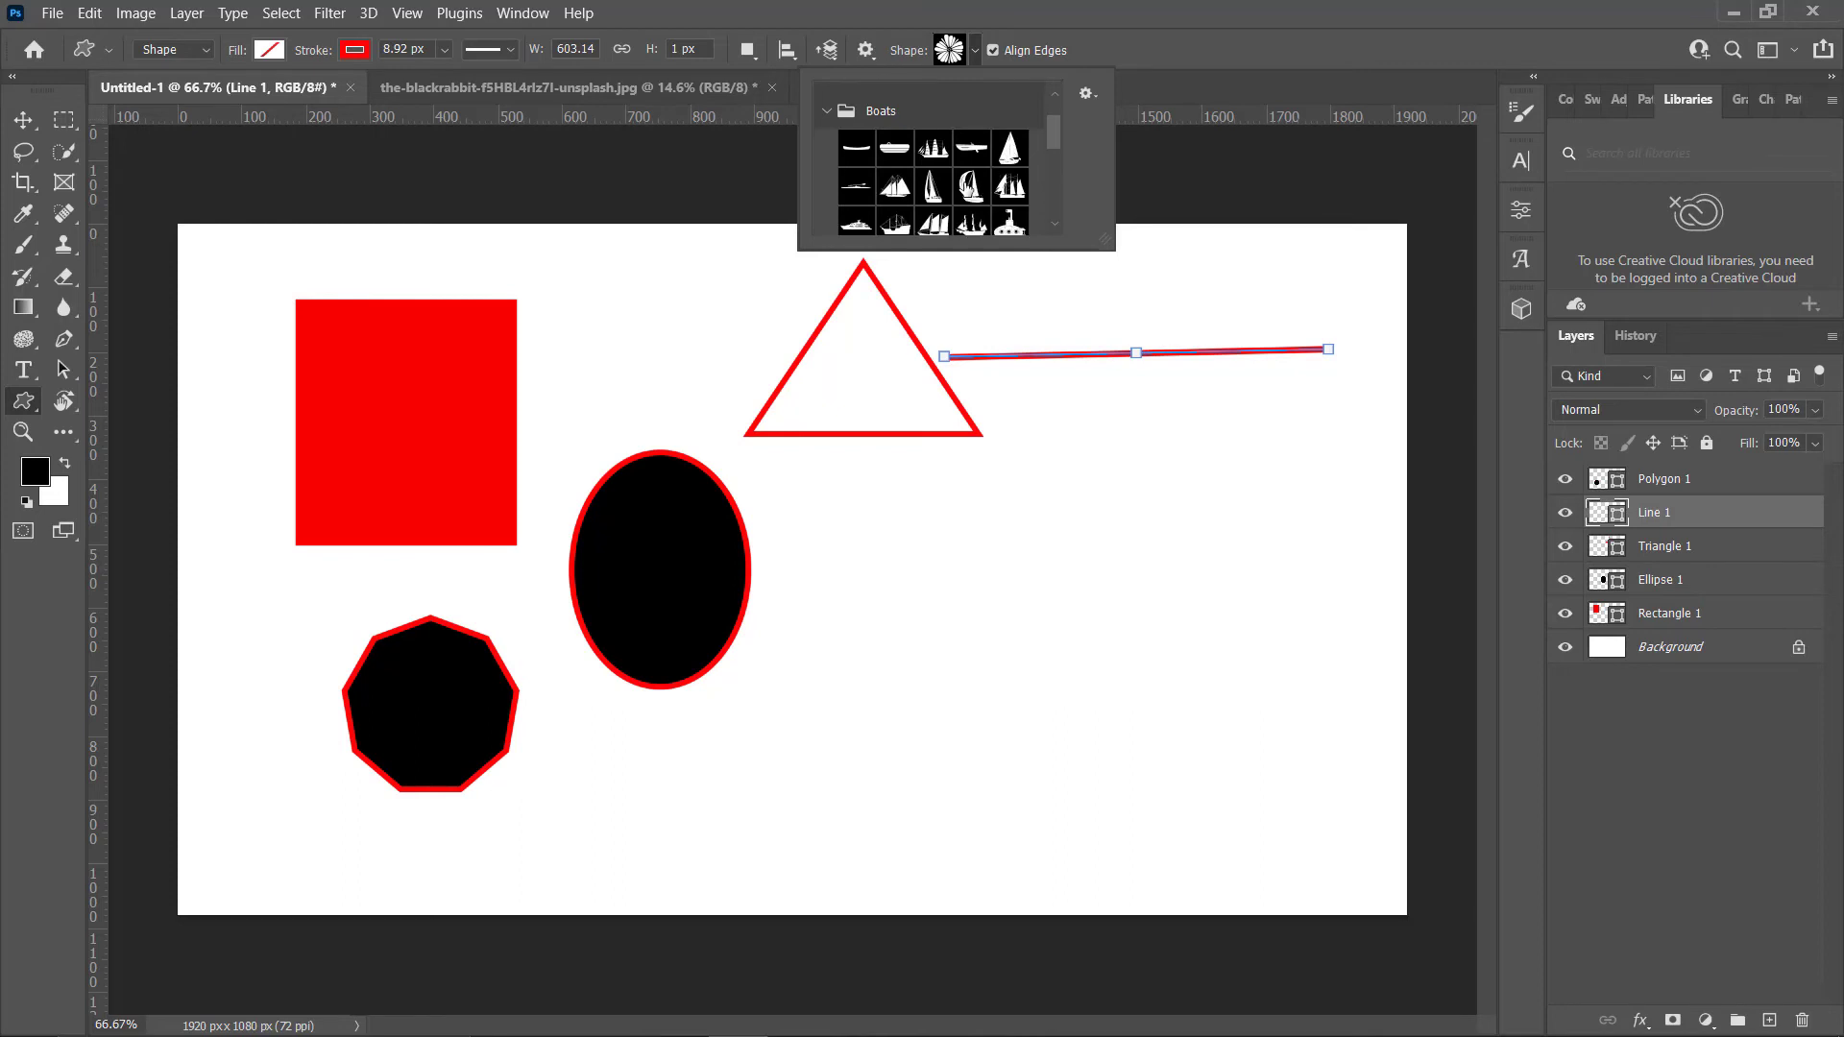
click(970, 186)
- Draw the sailboat about 500 px tall to the right of the ellipse, and move it up slightly beneath the triangle
mouse_move(860, 541)
mouse_down()
mouse_move(1149, 700)
mouse_move(1335, 861)
mouse_up()
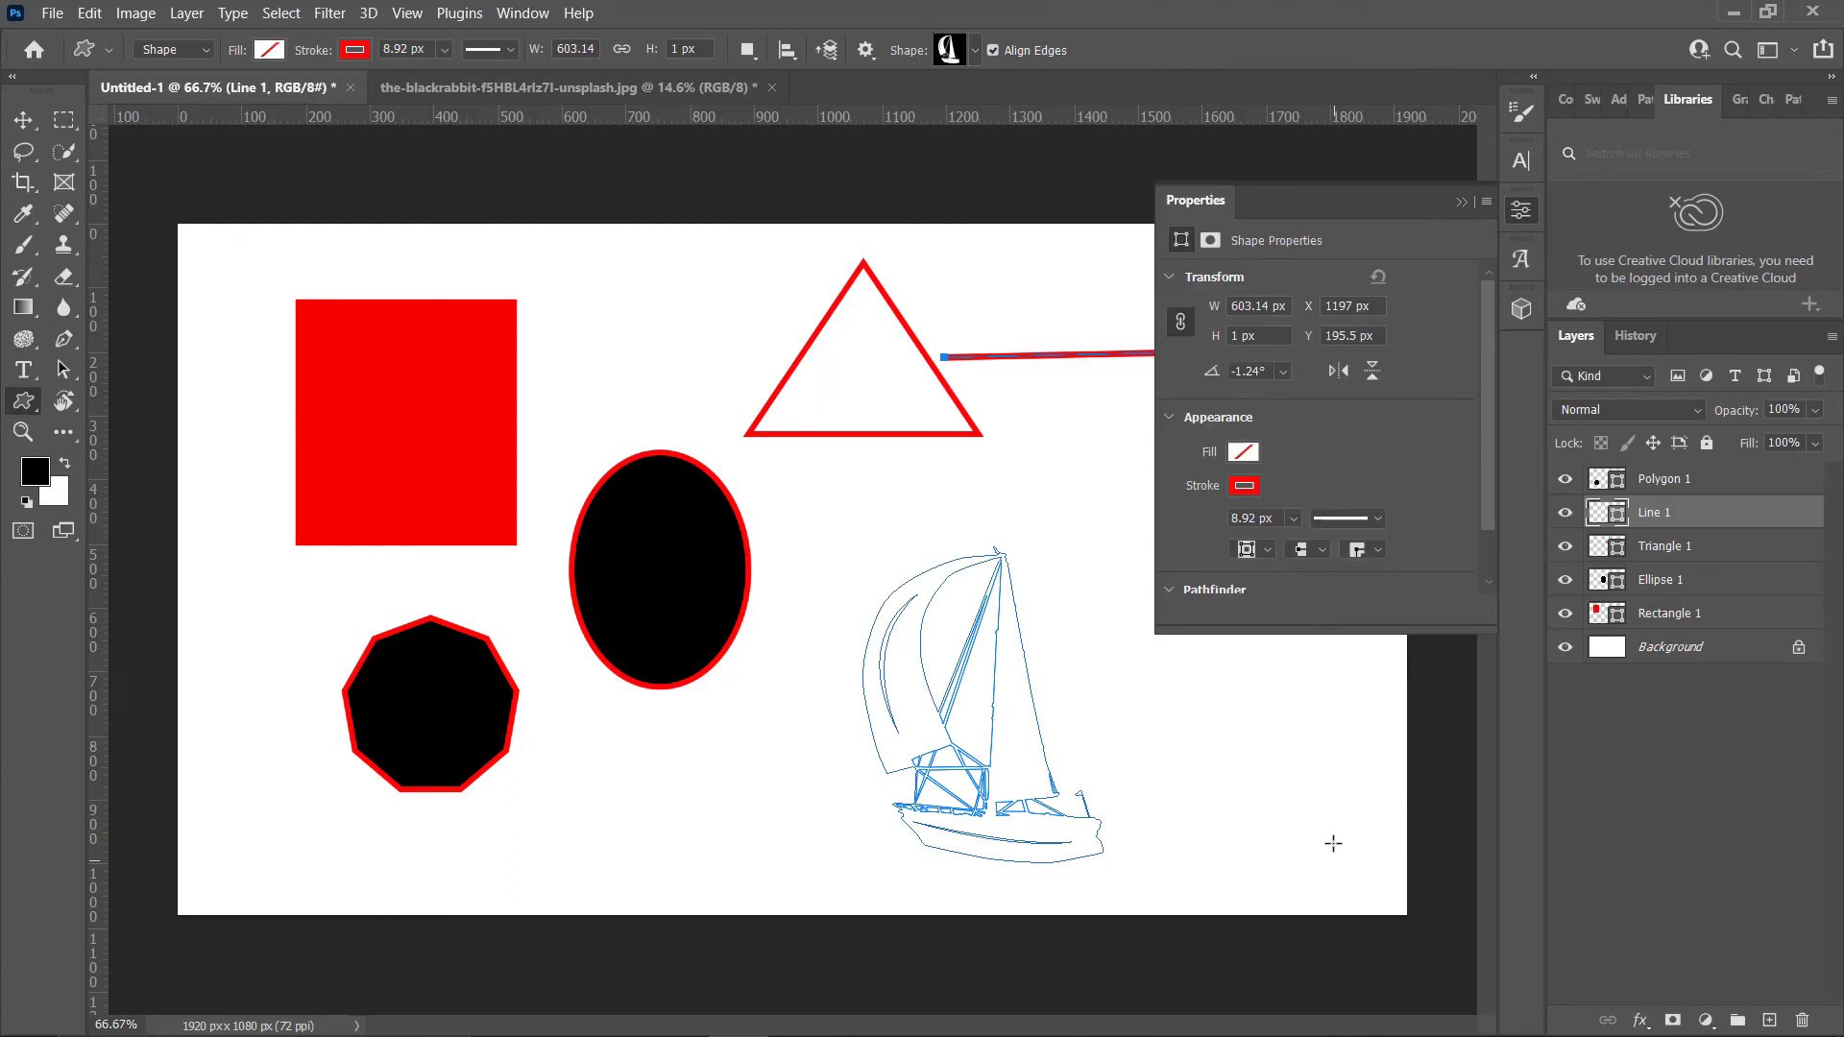
click(1460, 204)
click(23, 120)
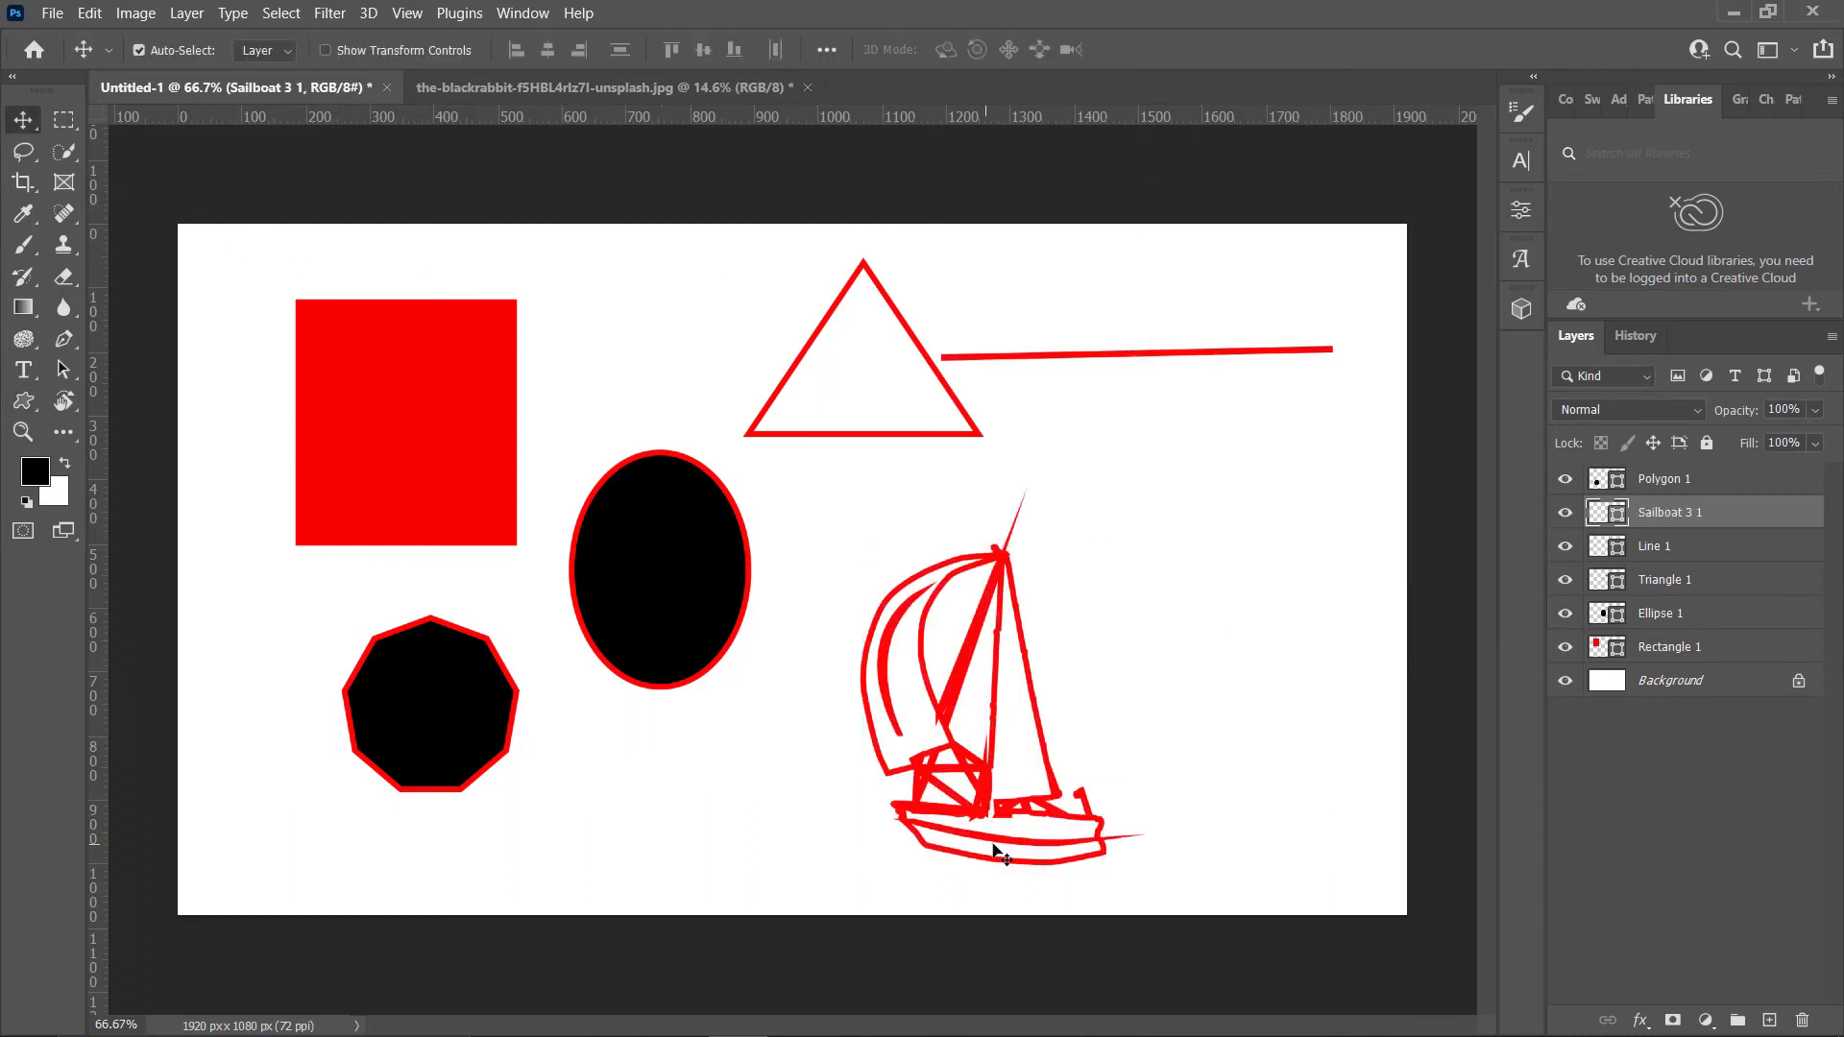
drag(995, 849, 1006, 777)
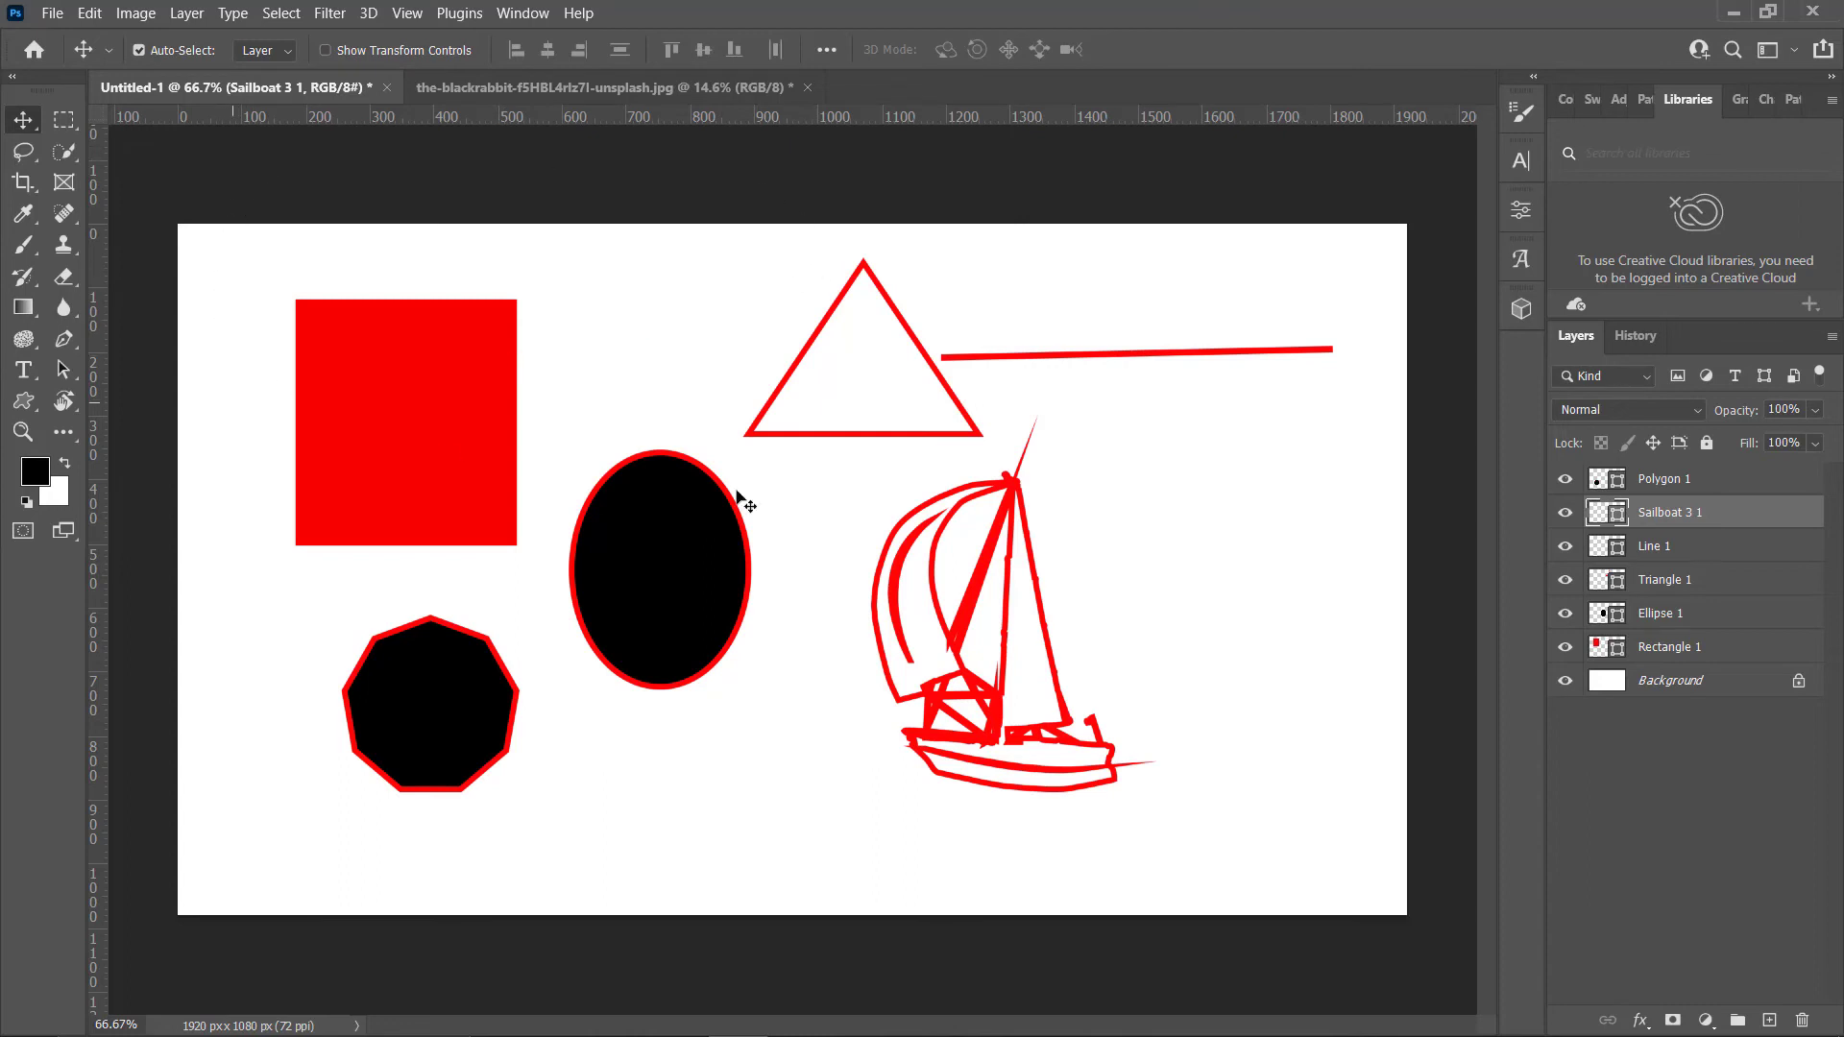
- Revert the document to its opening Untitled-1 snapshot, and try rotating the canvas view with the Rotate View tool
click(1635, 336)
click(1633, 379)
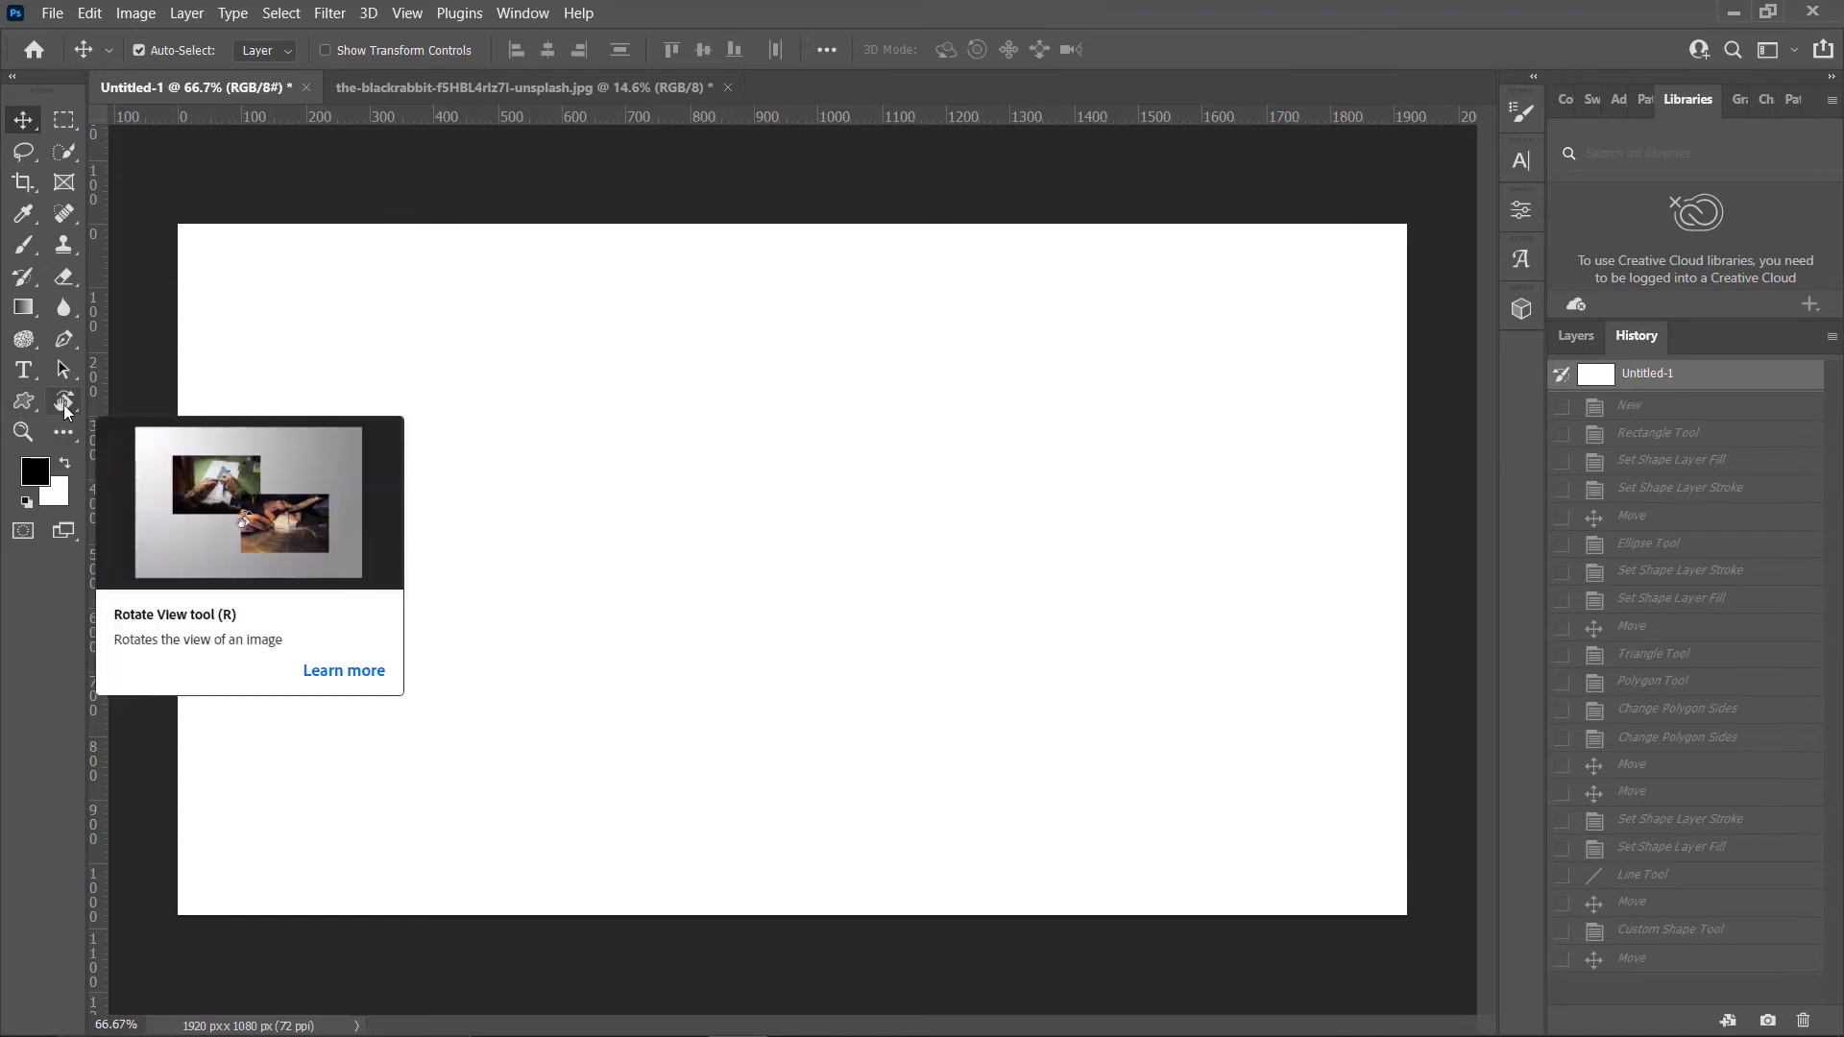
click(64, 403)
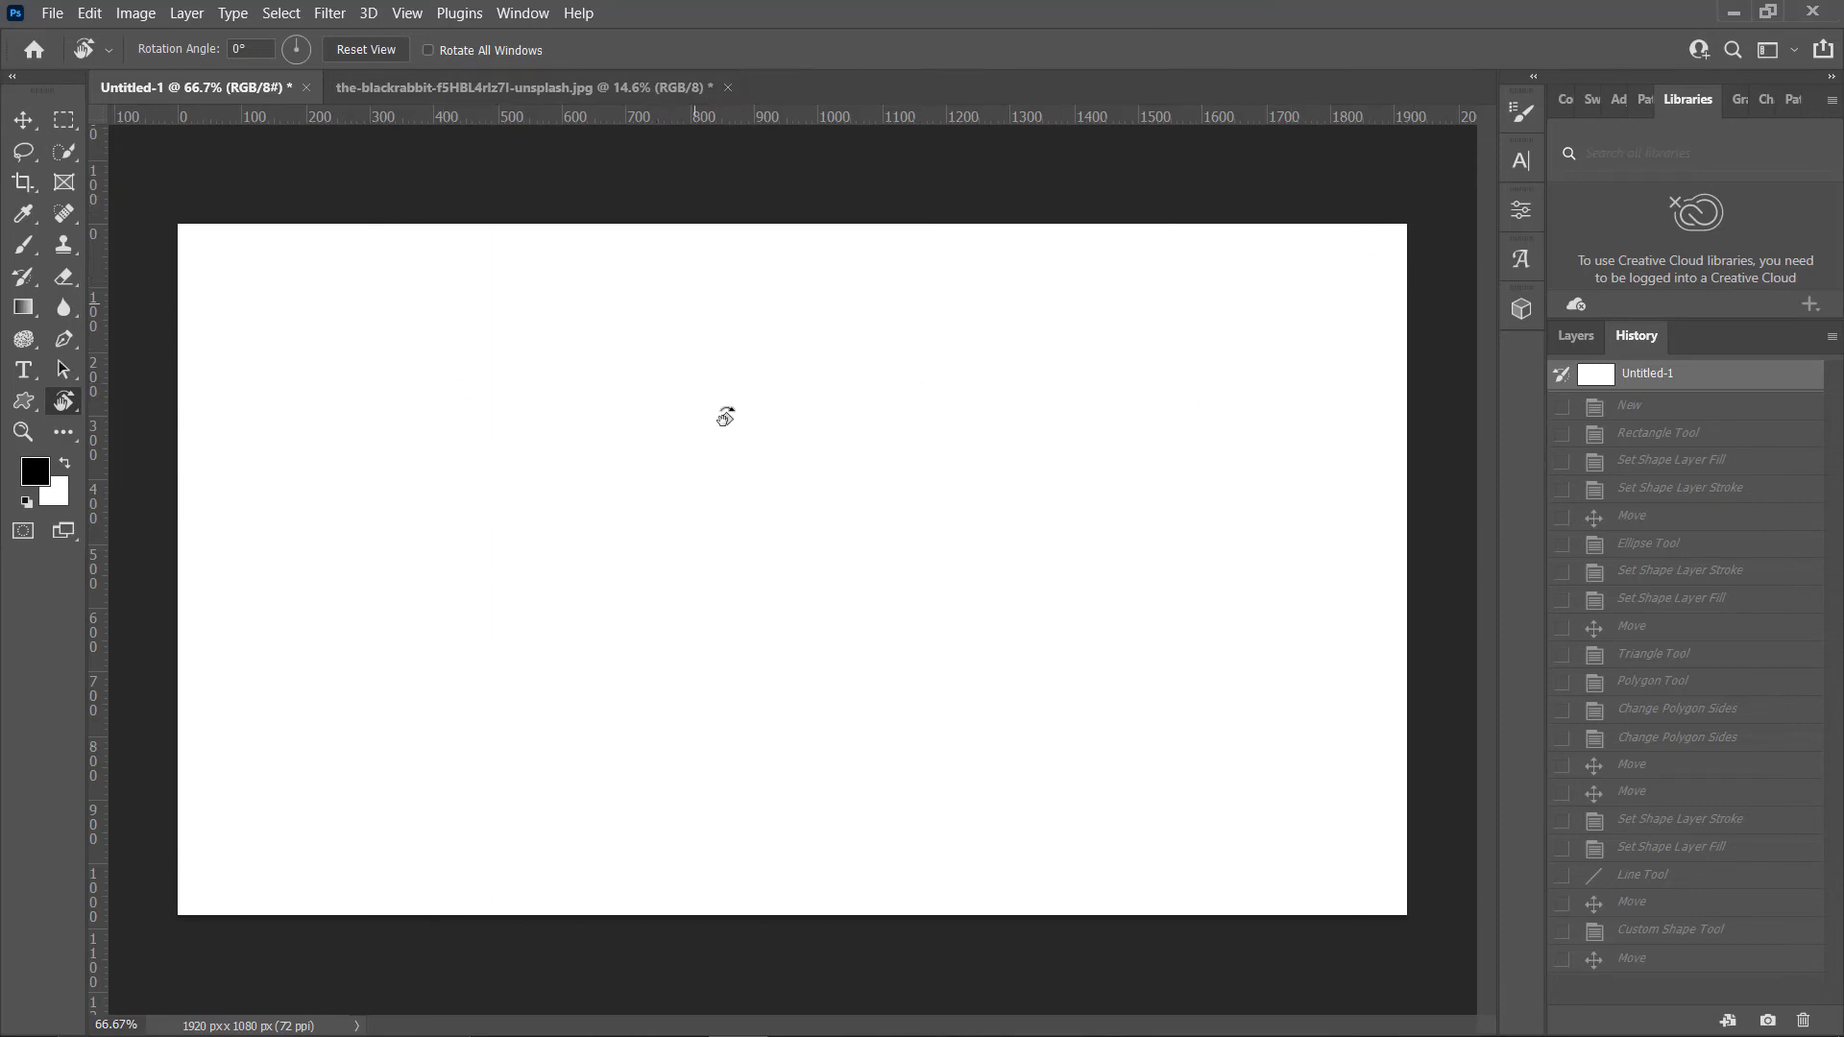
drag(1411, 358, 1081, 492)
- In the portrait document, heal the two dark spots on the cheek below the eye with the Spot Healing Brush
click(18, 439)
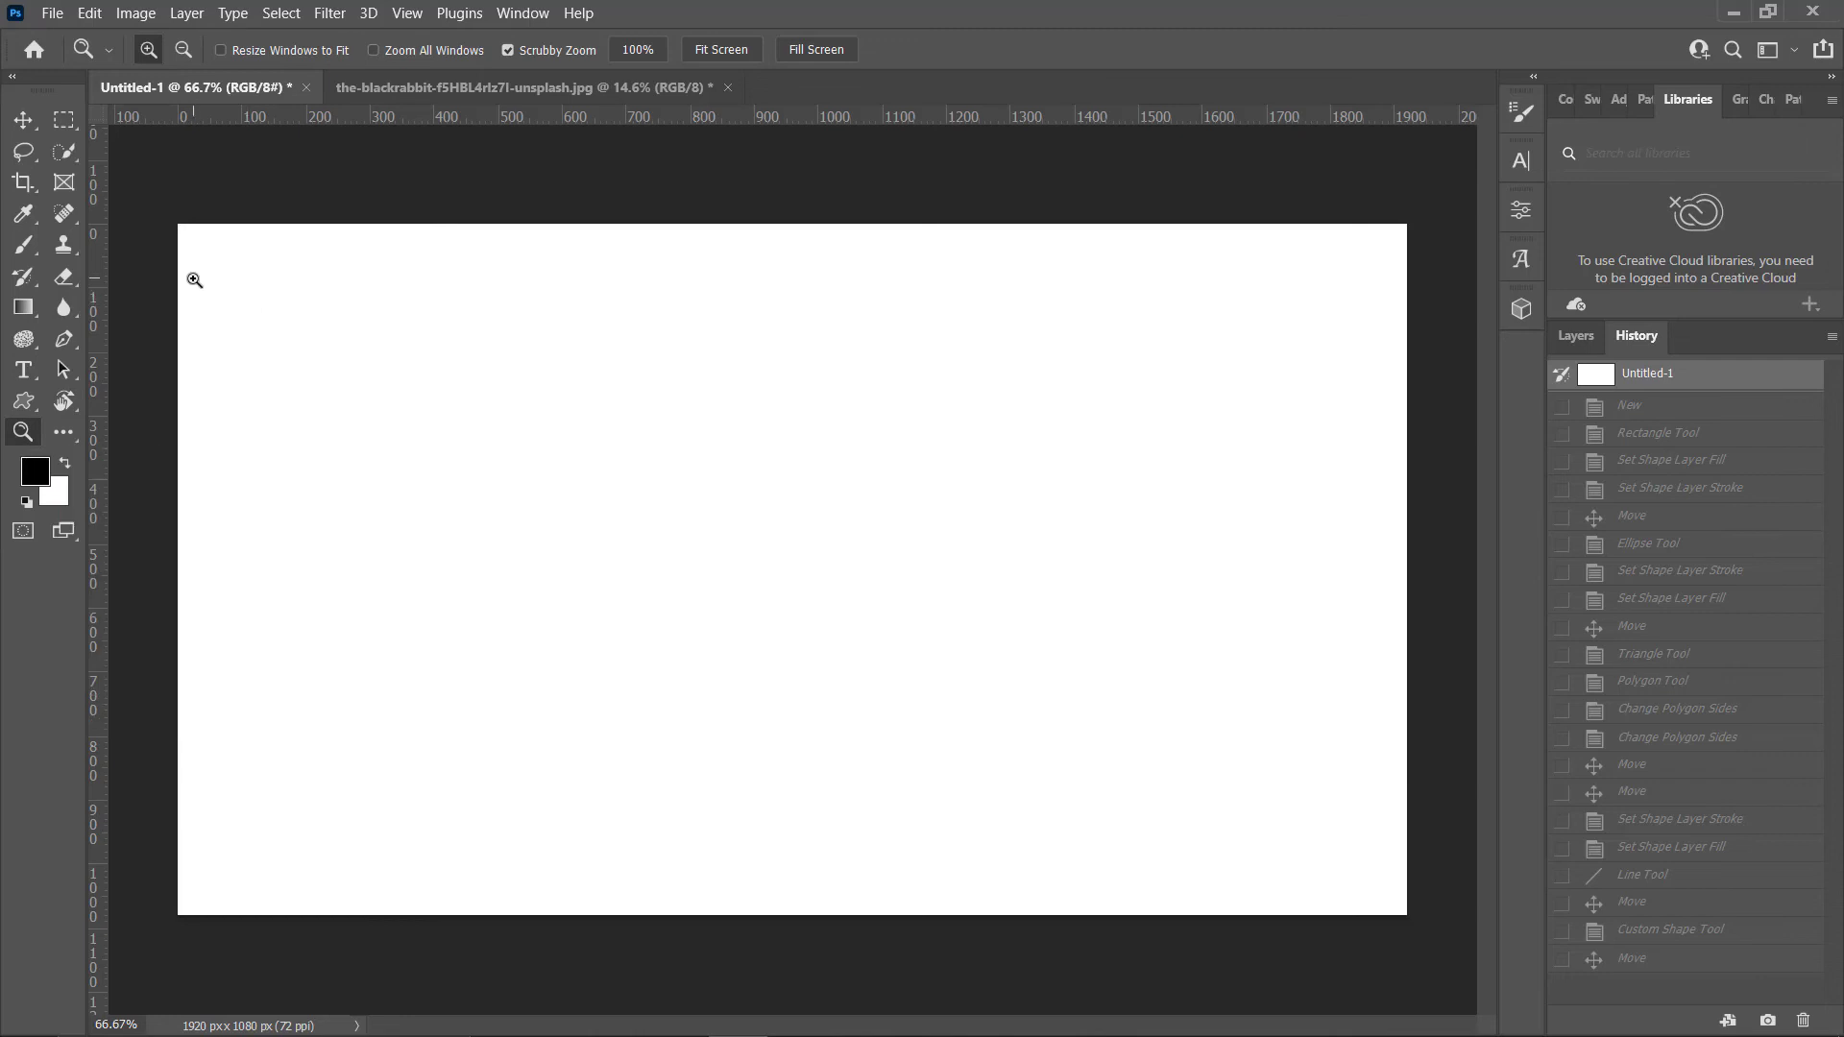
click(415, 87)
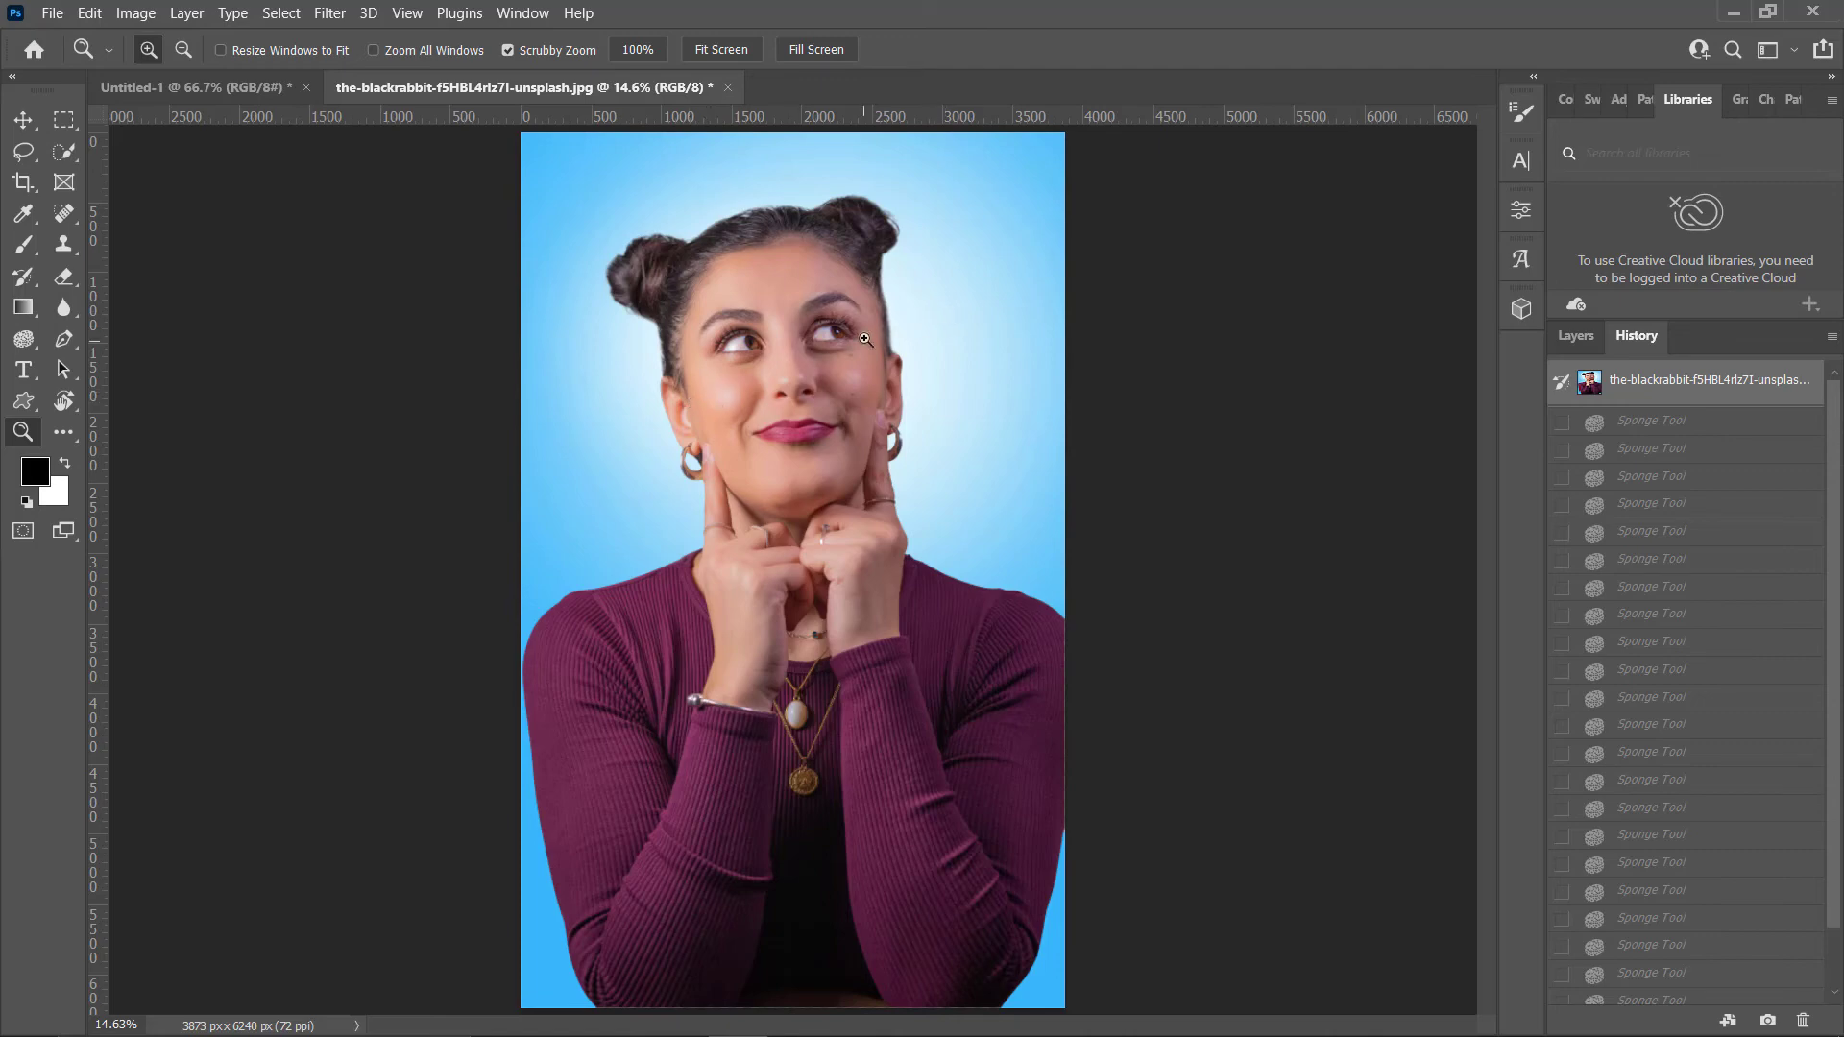
drag(843, 332, 1025, 580)
scroll(999, 582, down, 2)
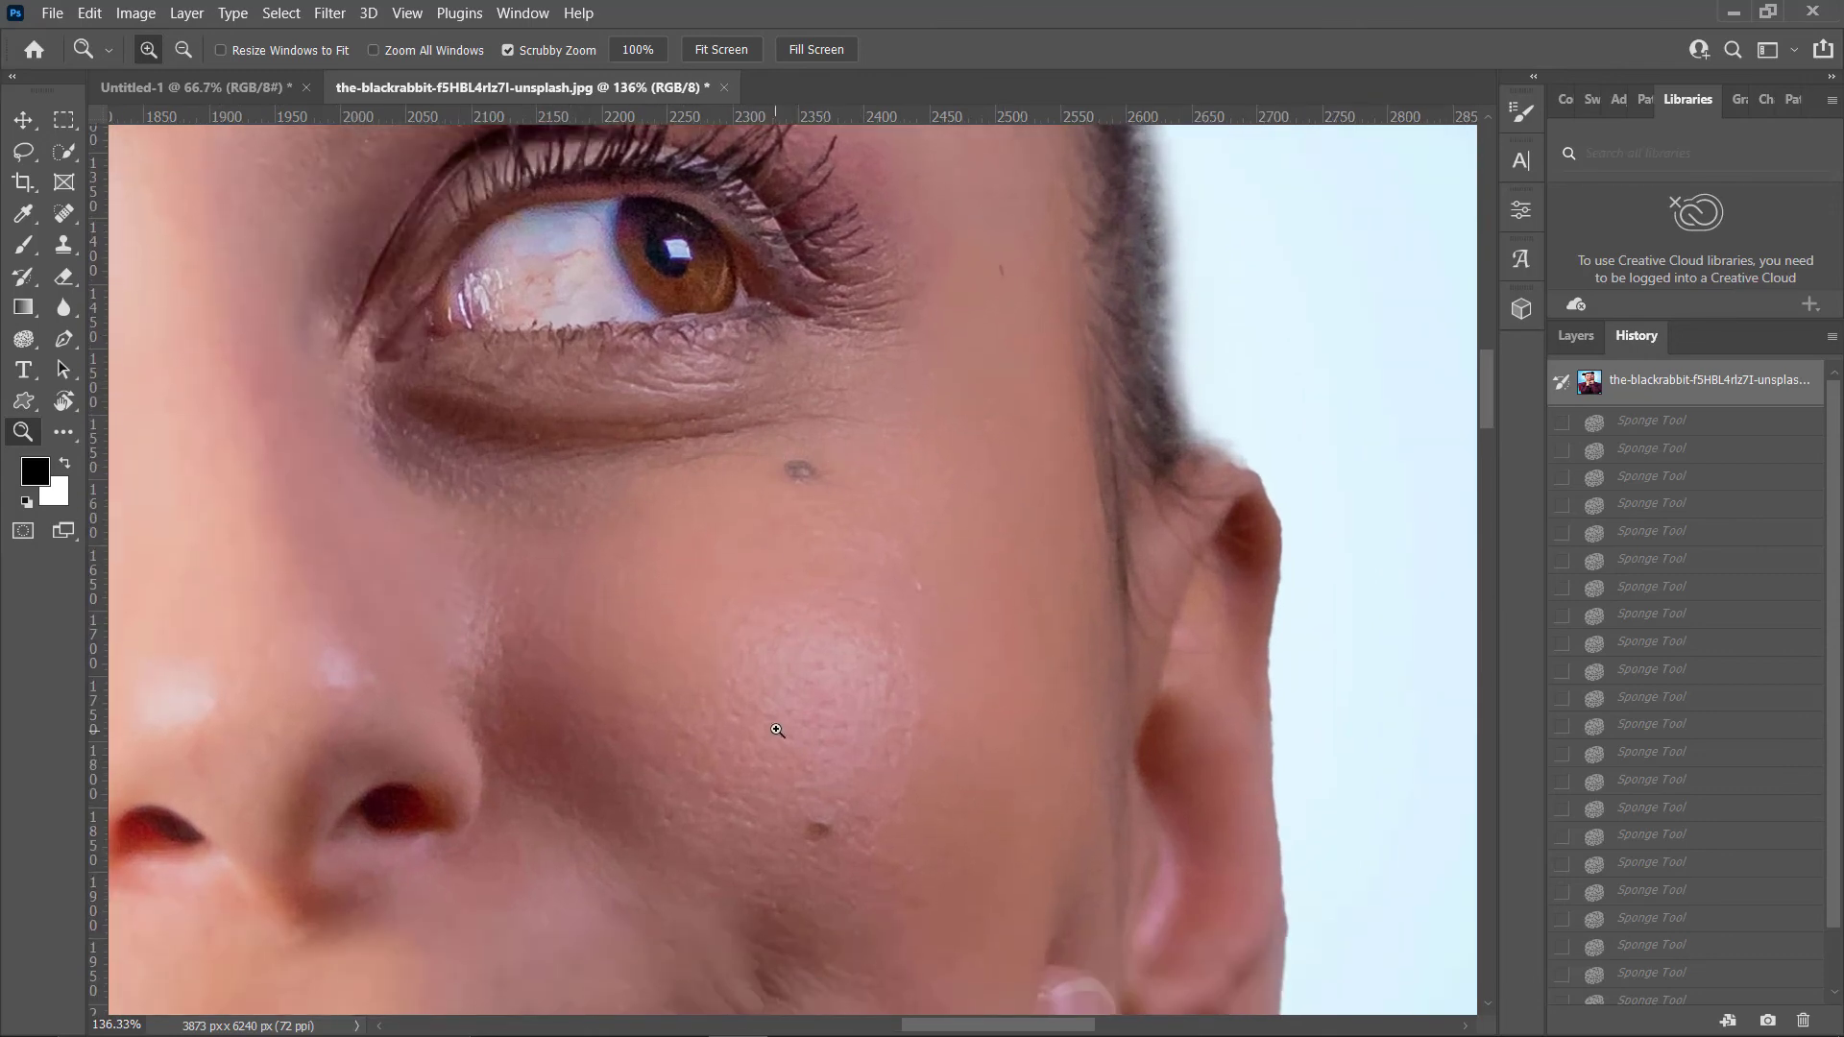
click(25, 402)
click(63, 204)
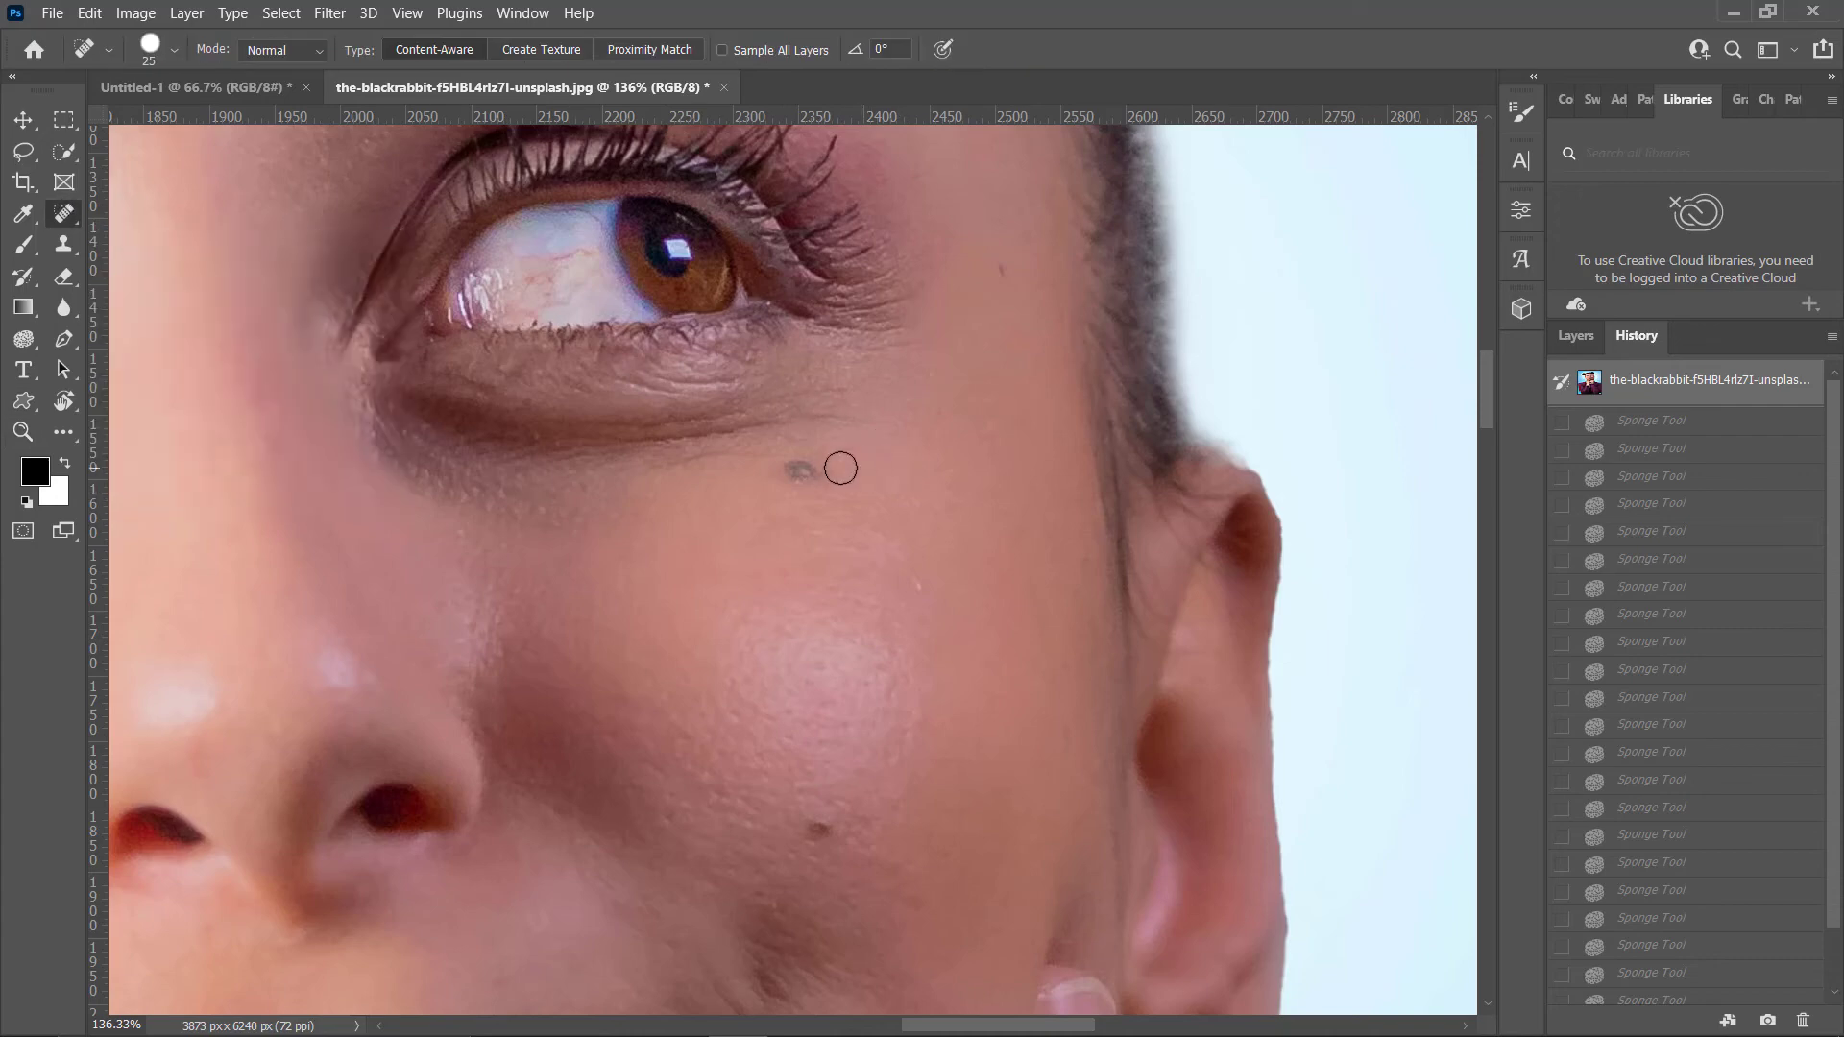
click(797, 466)
click(819, 823)
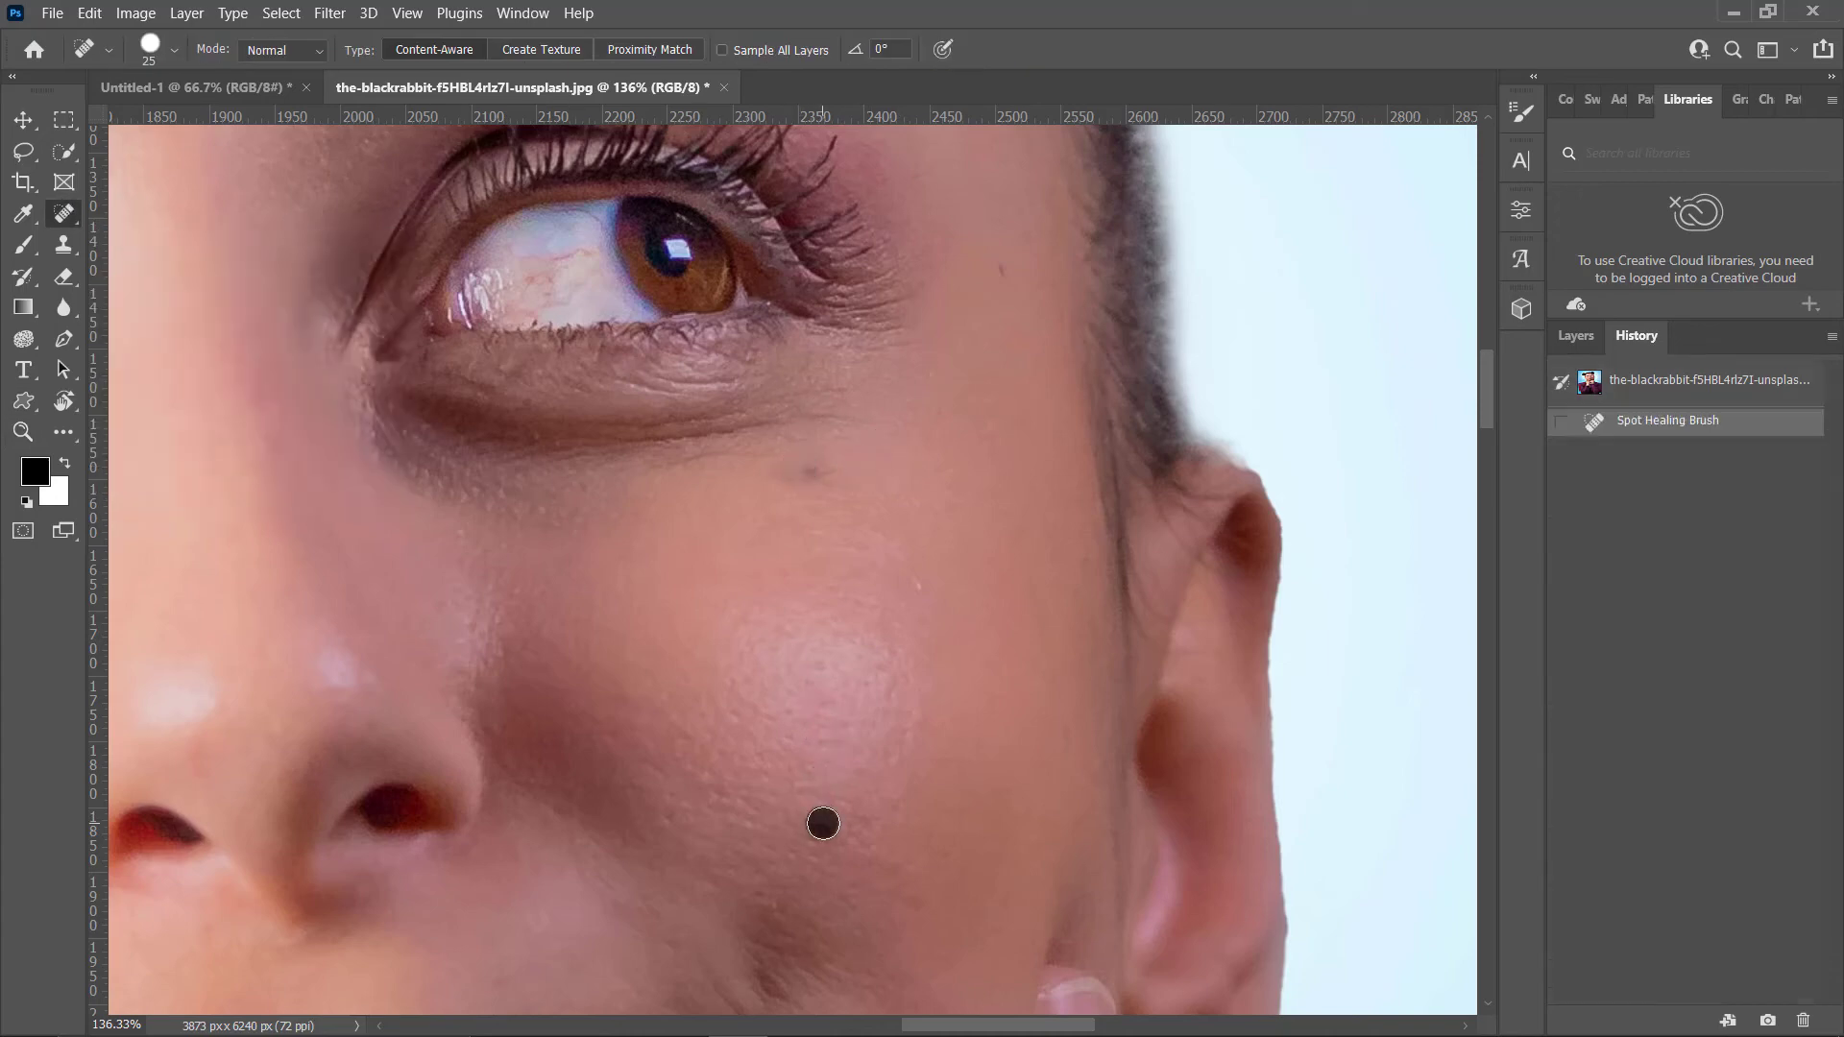
click(814, 485)
click(787, 480)
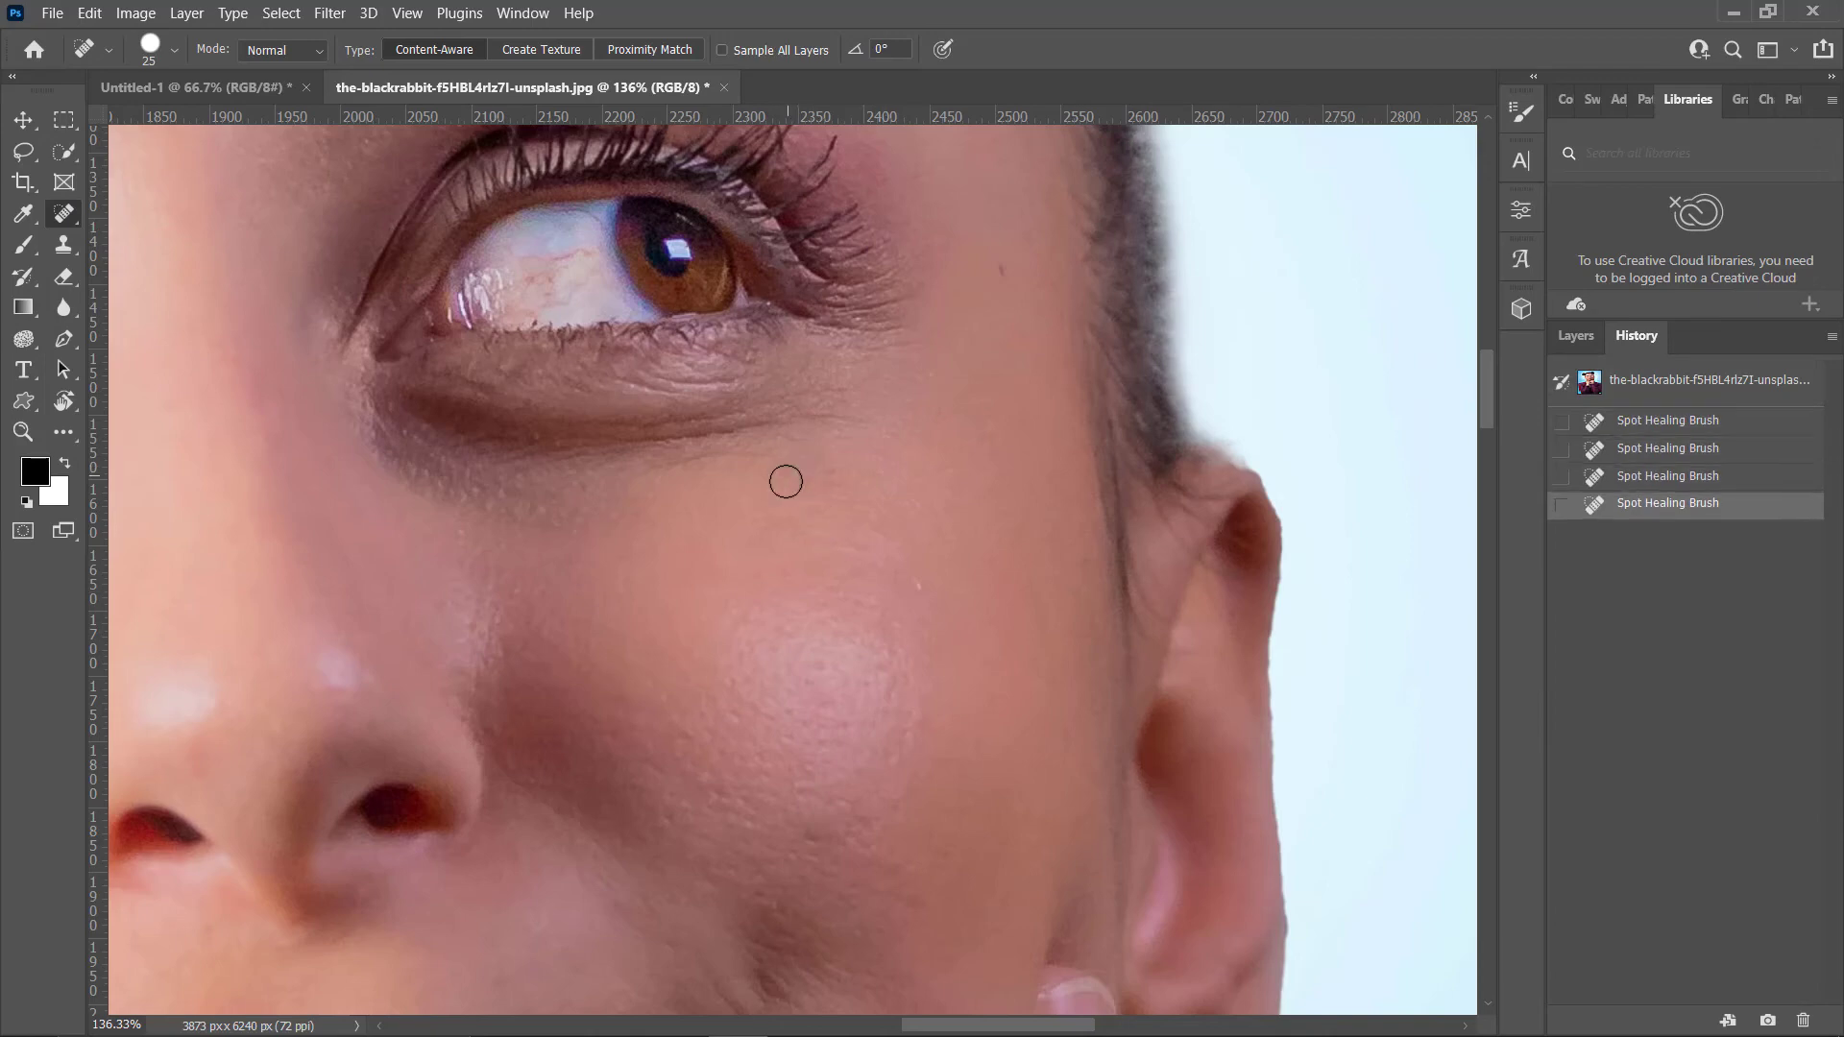
- Return to the Untitled-1 document and draw a black-filled rectangle about 904 by 431 px in the left-centre part of the canvas
key(ctrl+Tab)
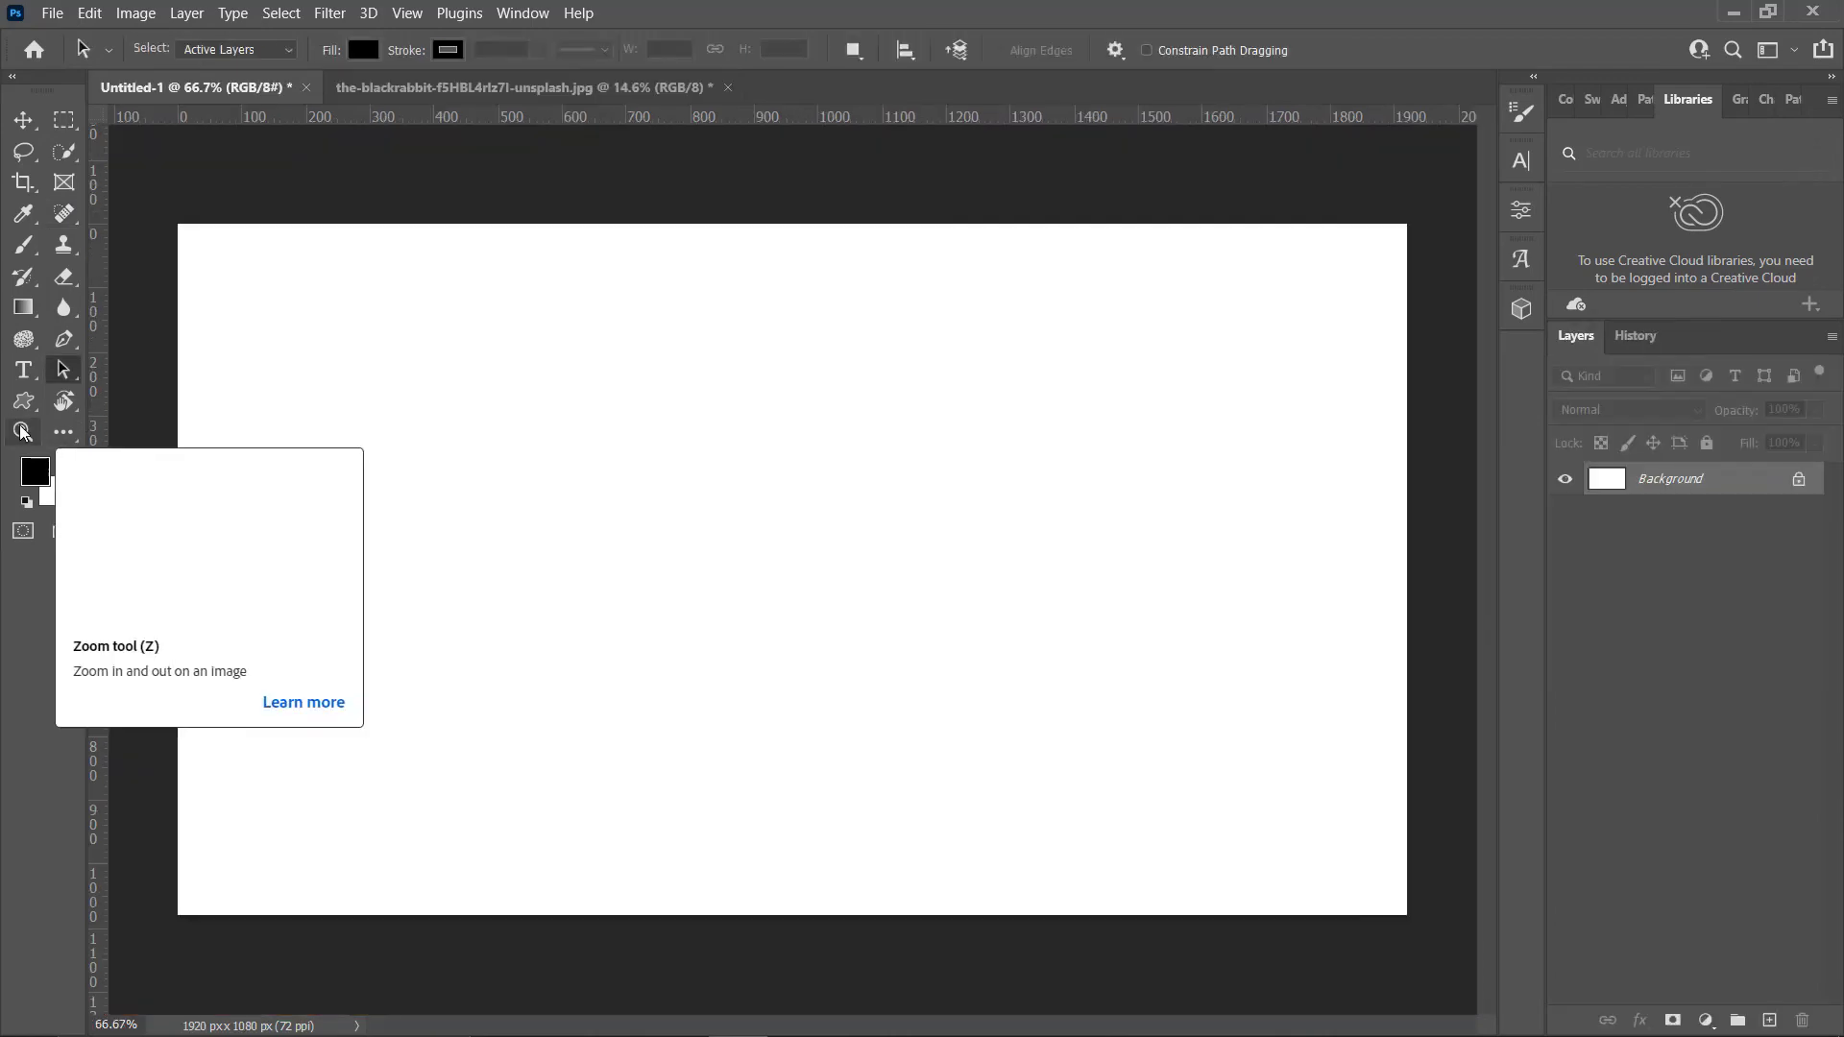
click(23, 432)
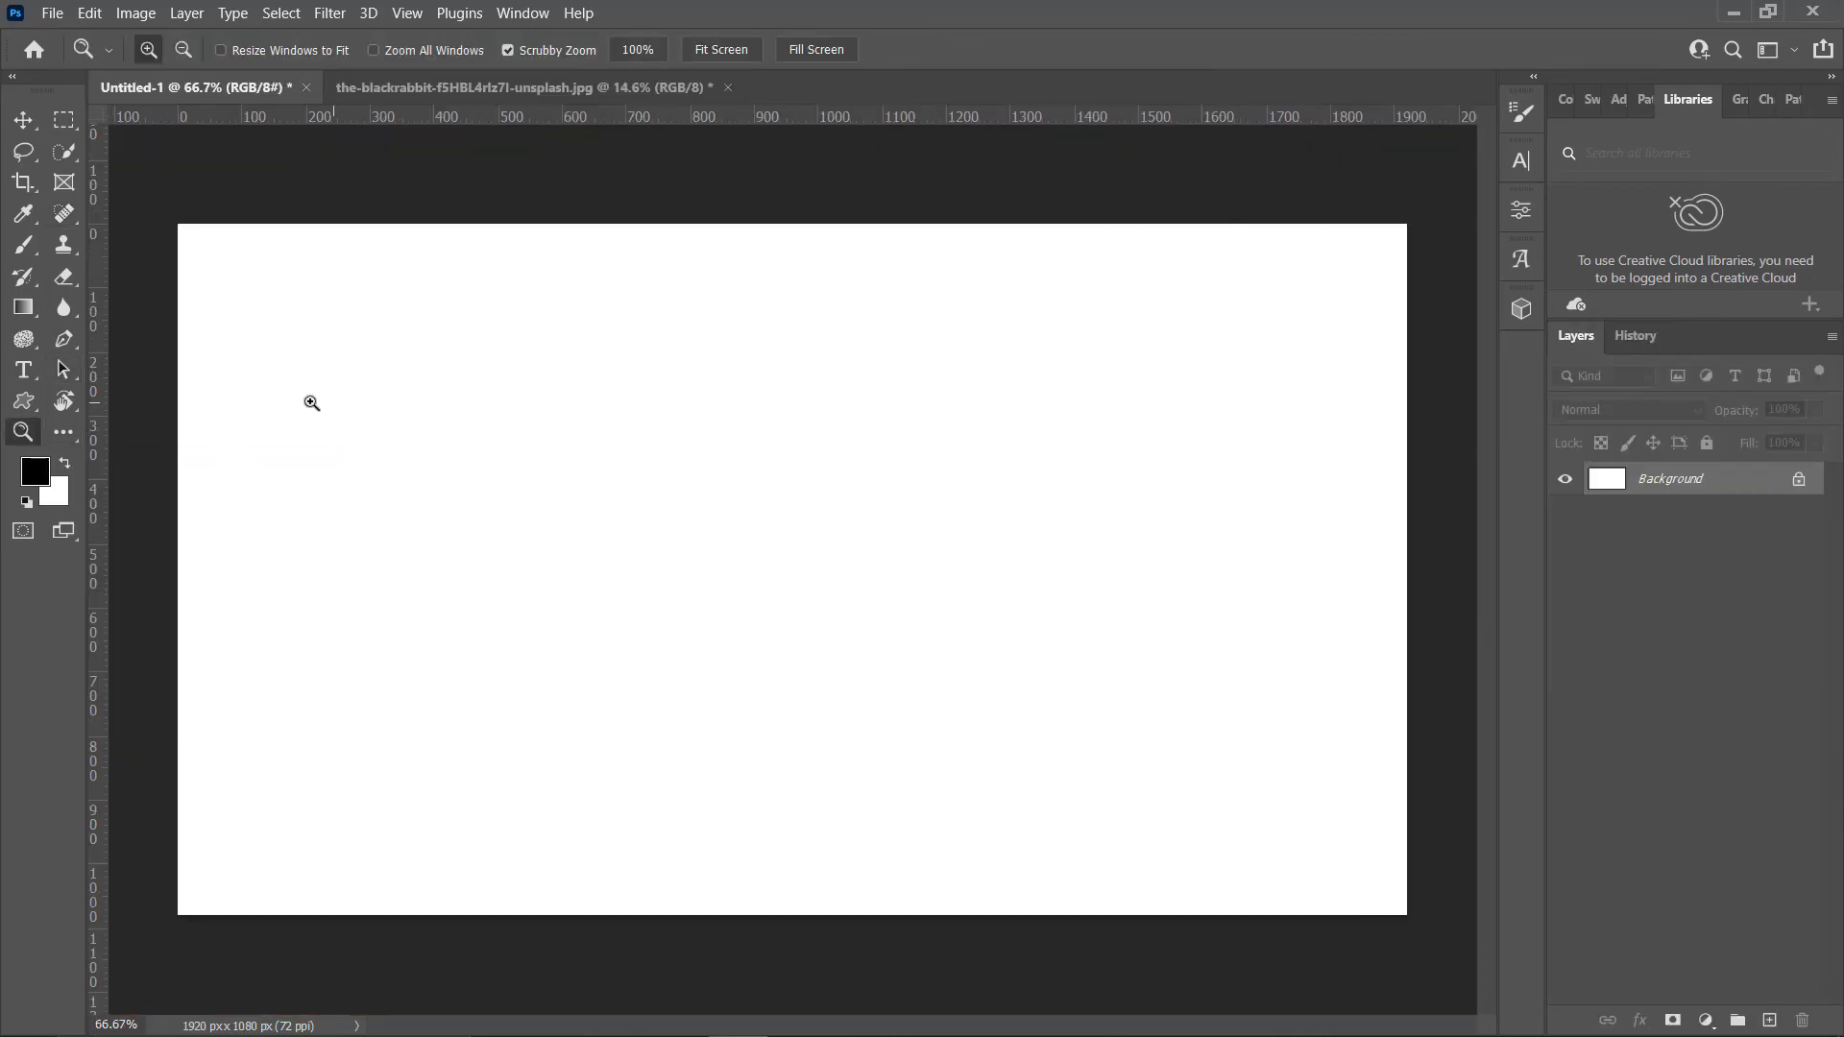
click(62, 371)
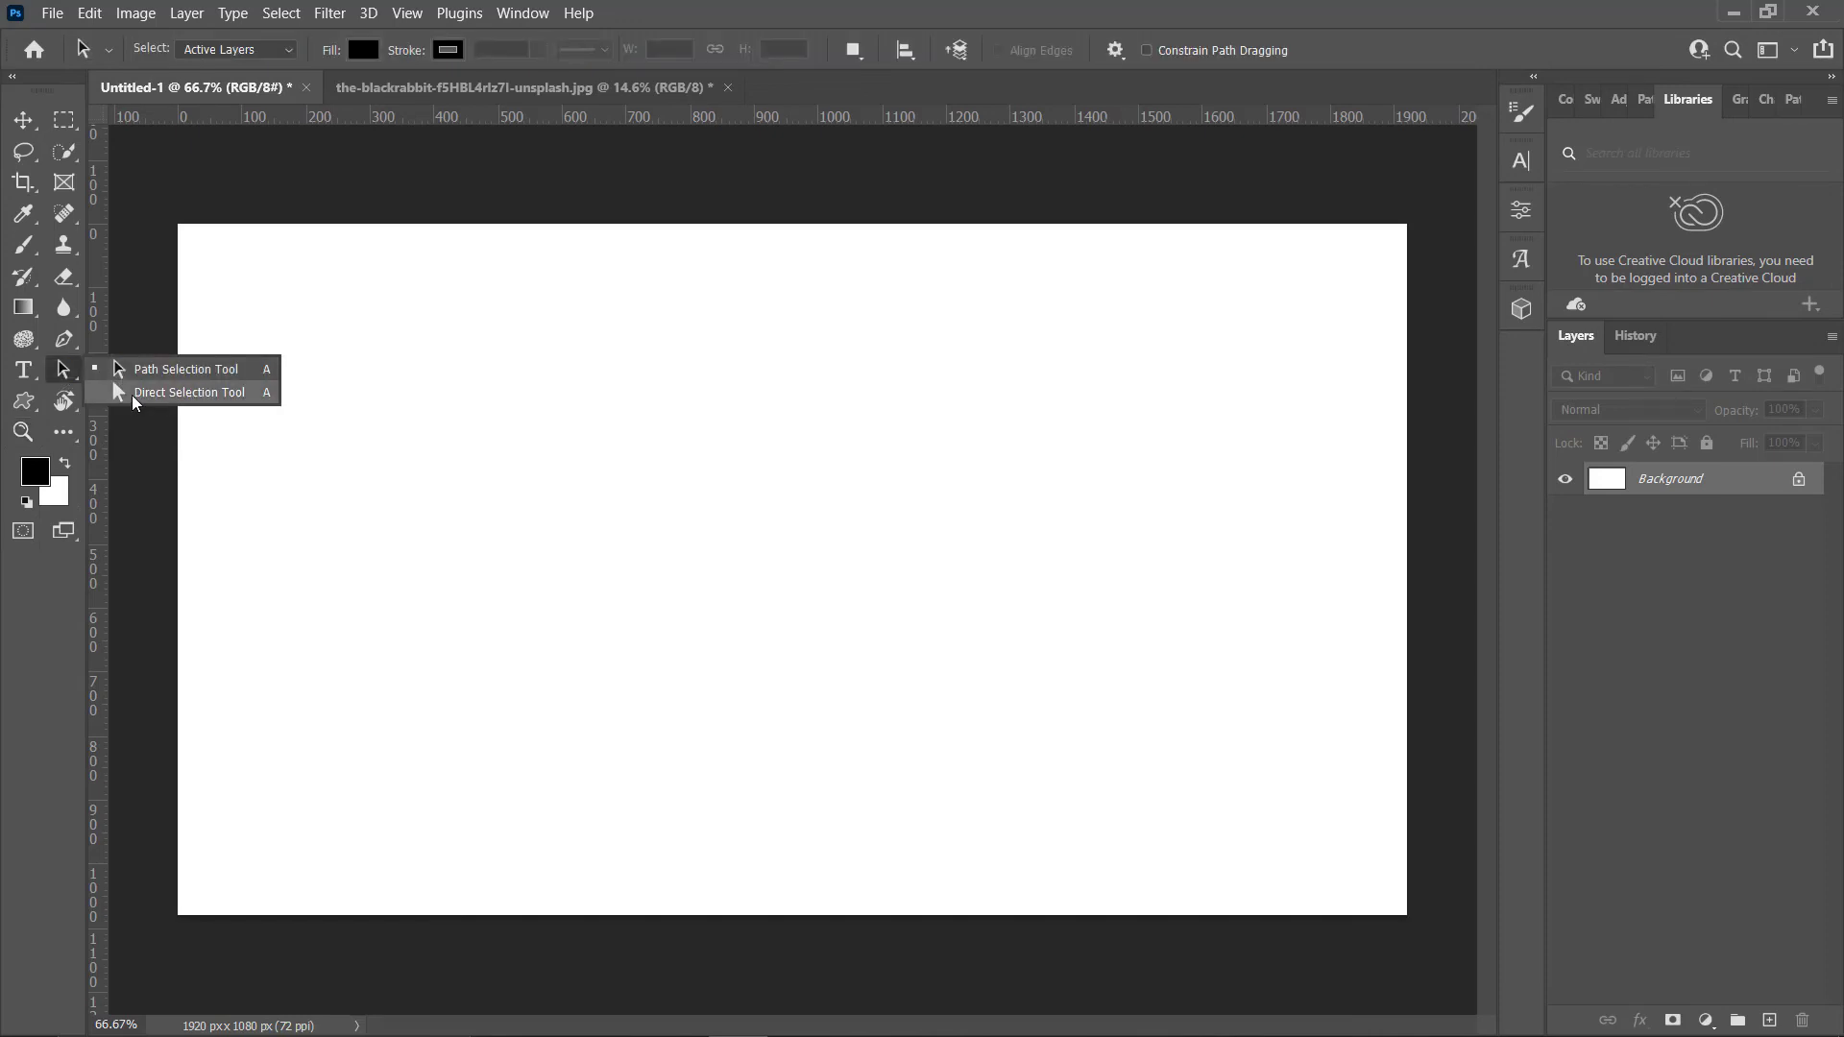
click(64, 370)
click(36, 396)
right_click(38, 403)
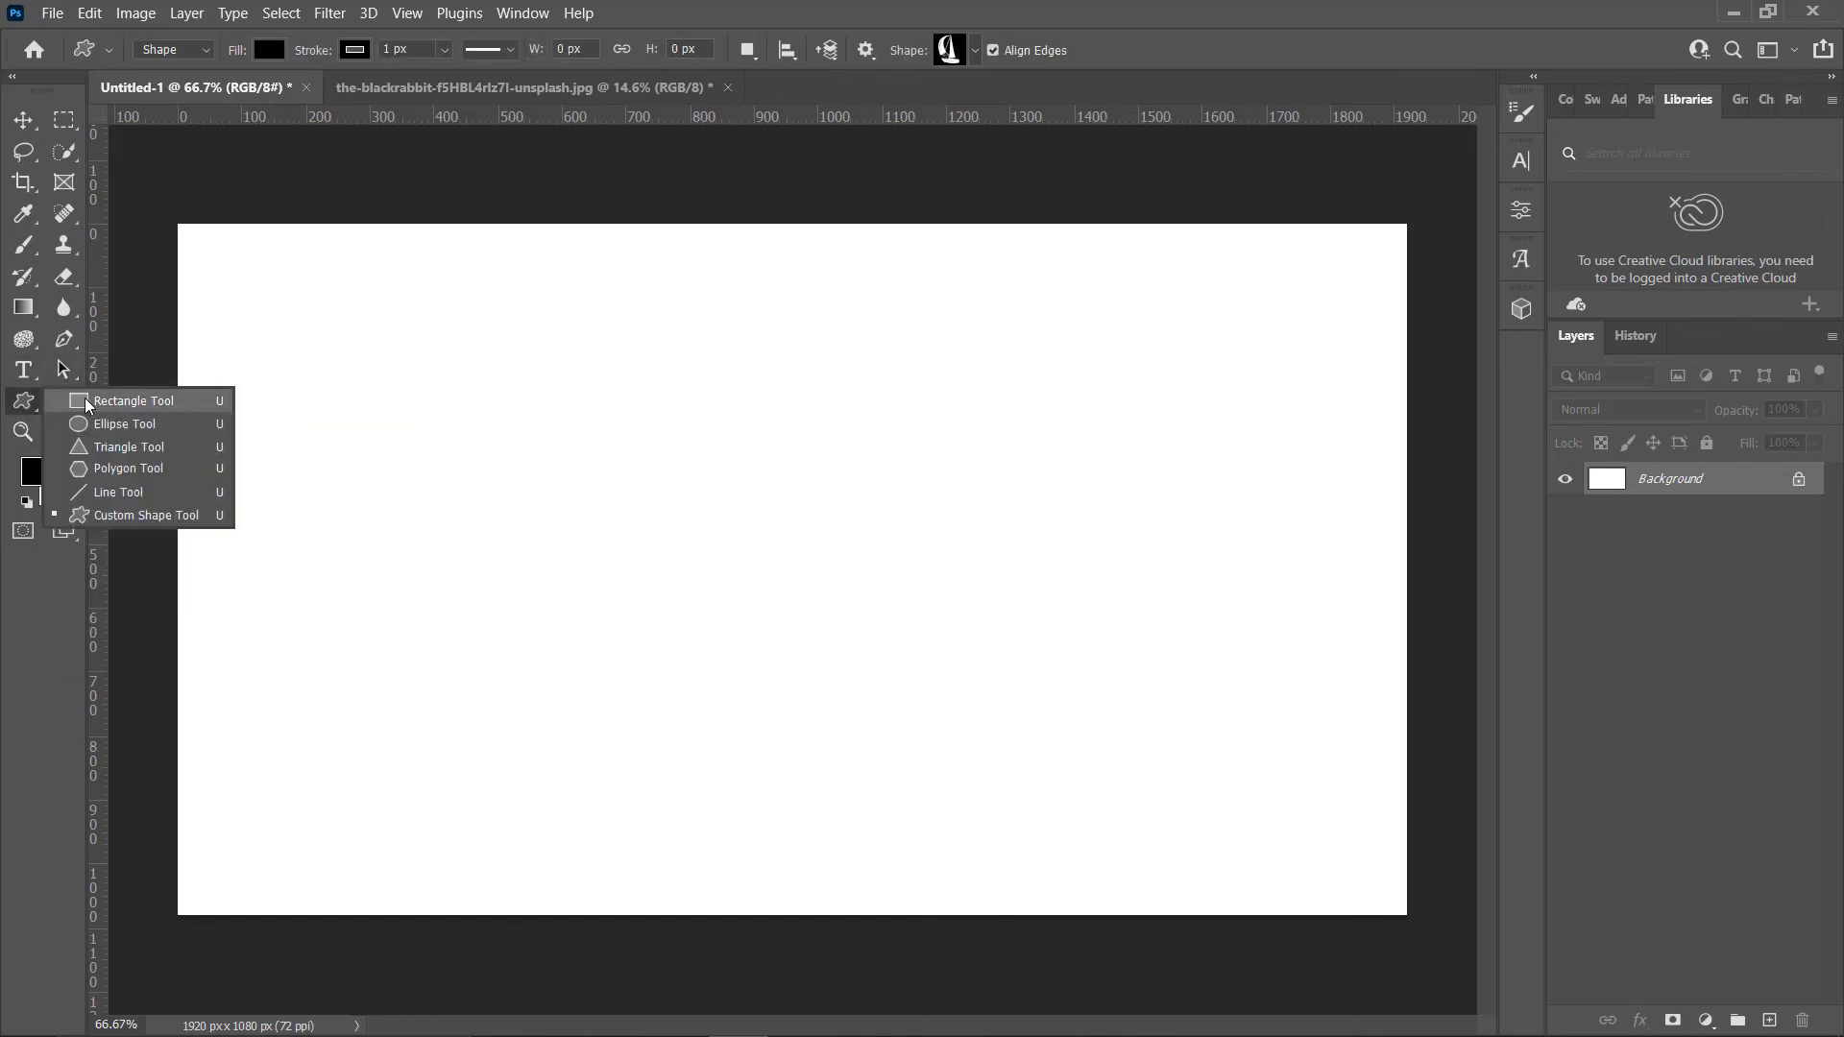
click(106, 401)
drag(378, 392, 949, 665)
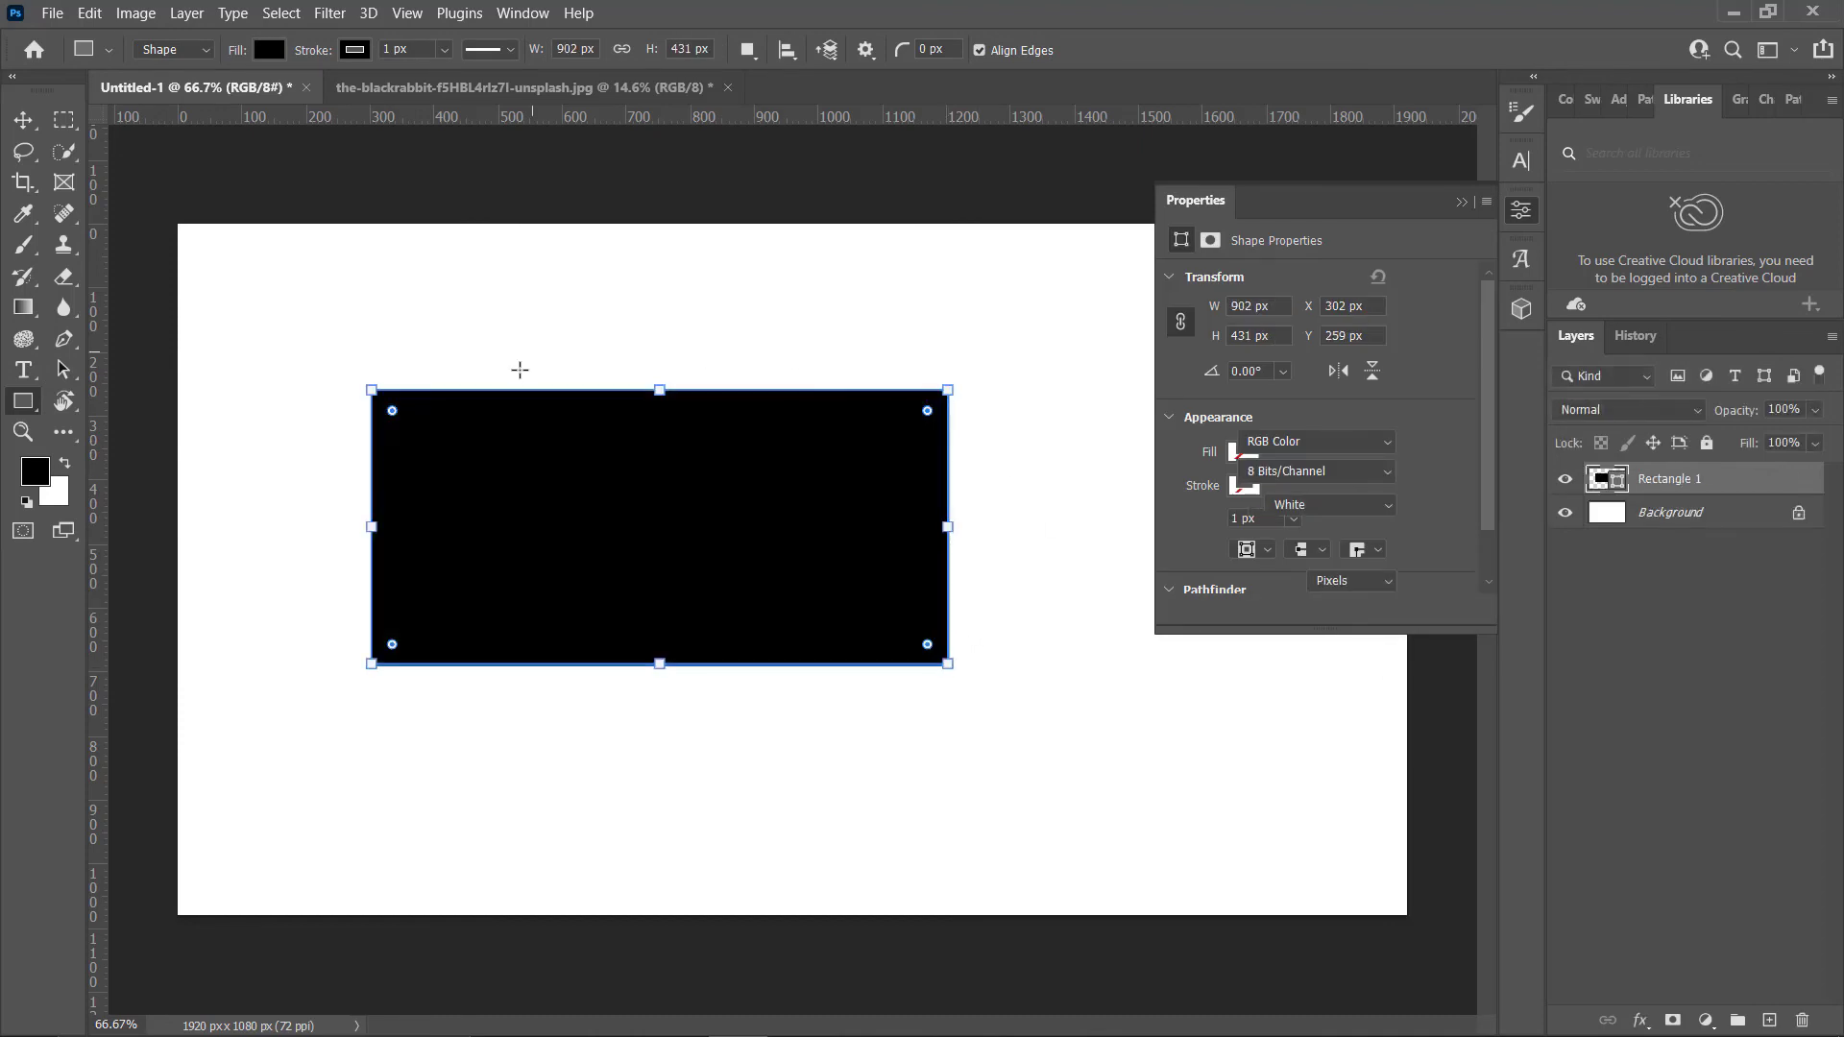
click(1466, 203)
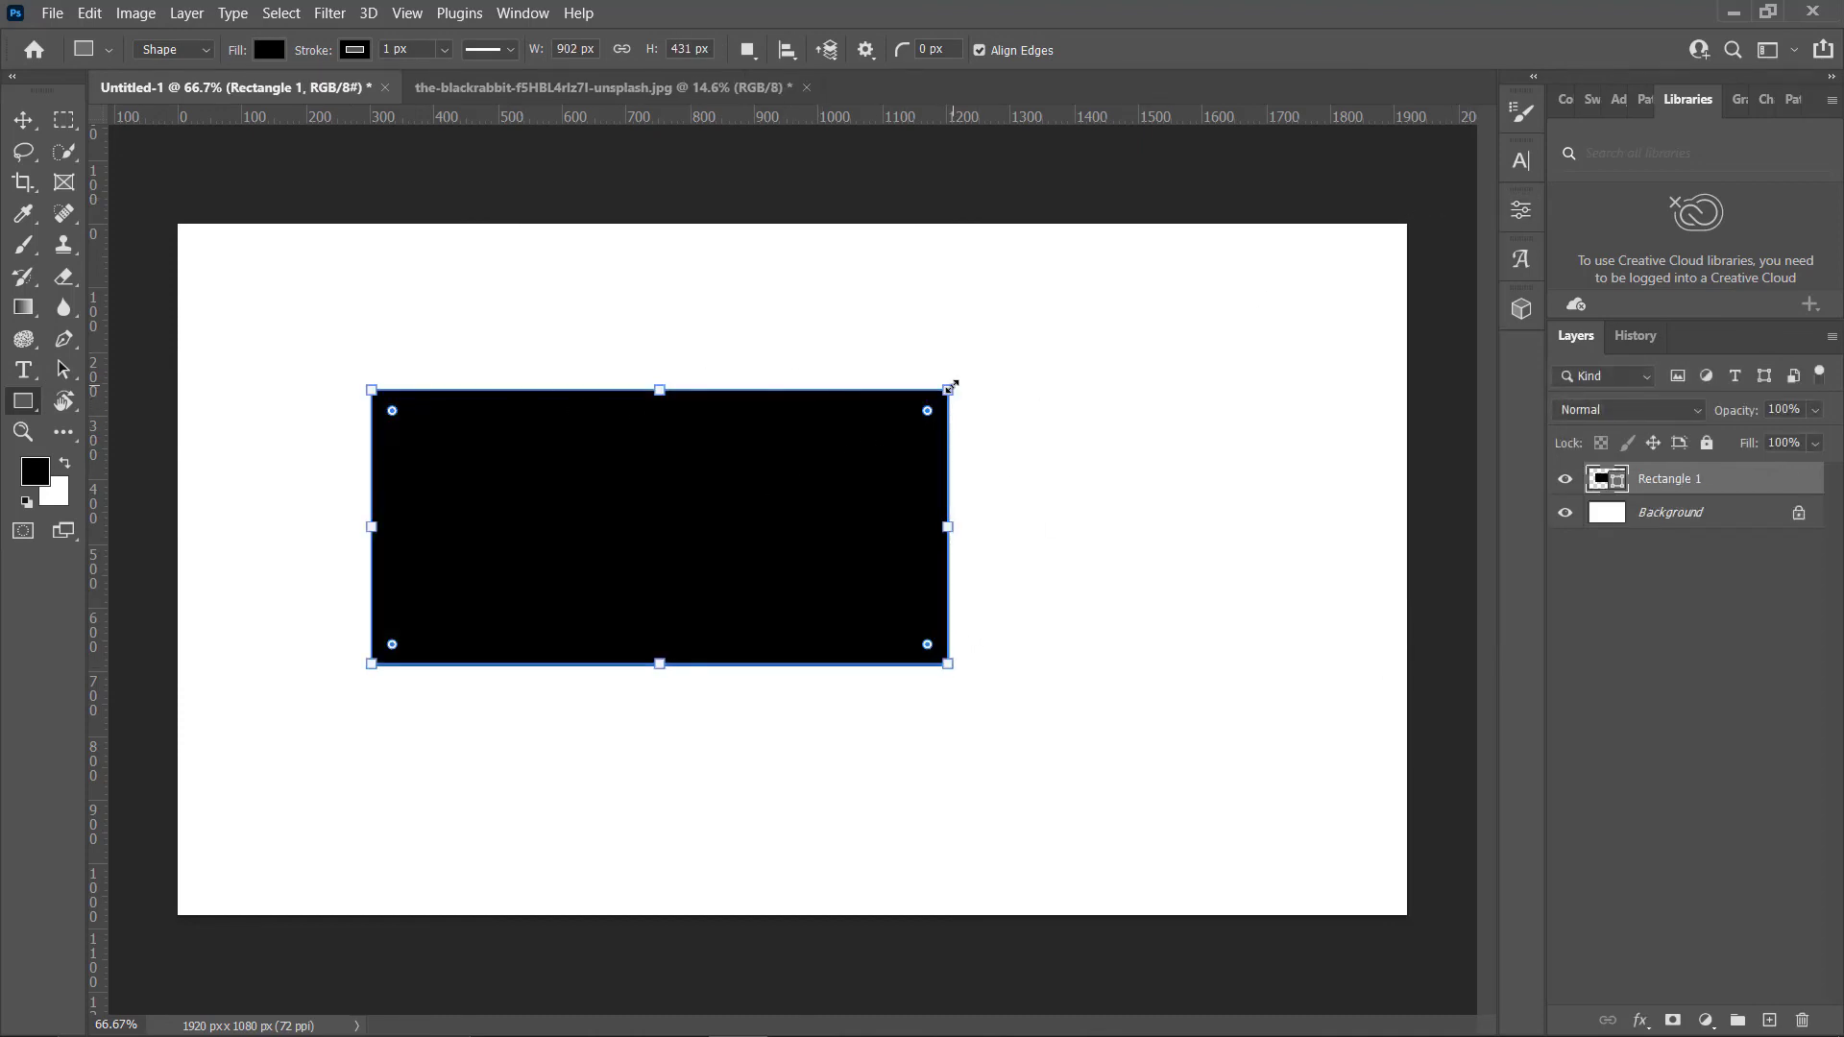
mouse_move(946, 389)
mouse_down()
mouse_move(886, 449)
mouse_move(951, 387)
mouse_up()
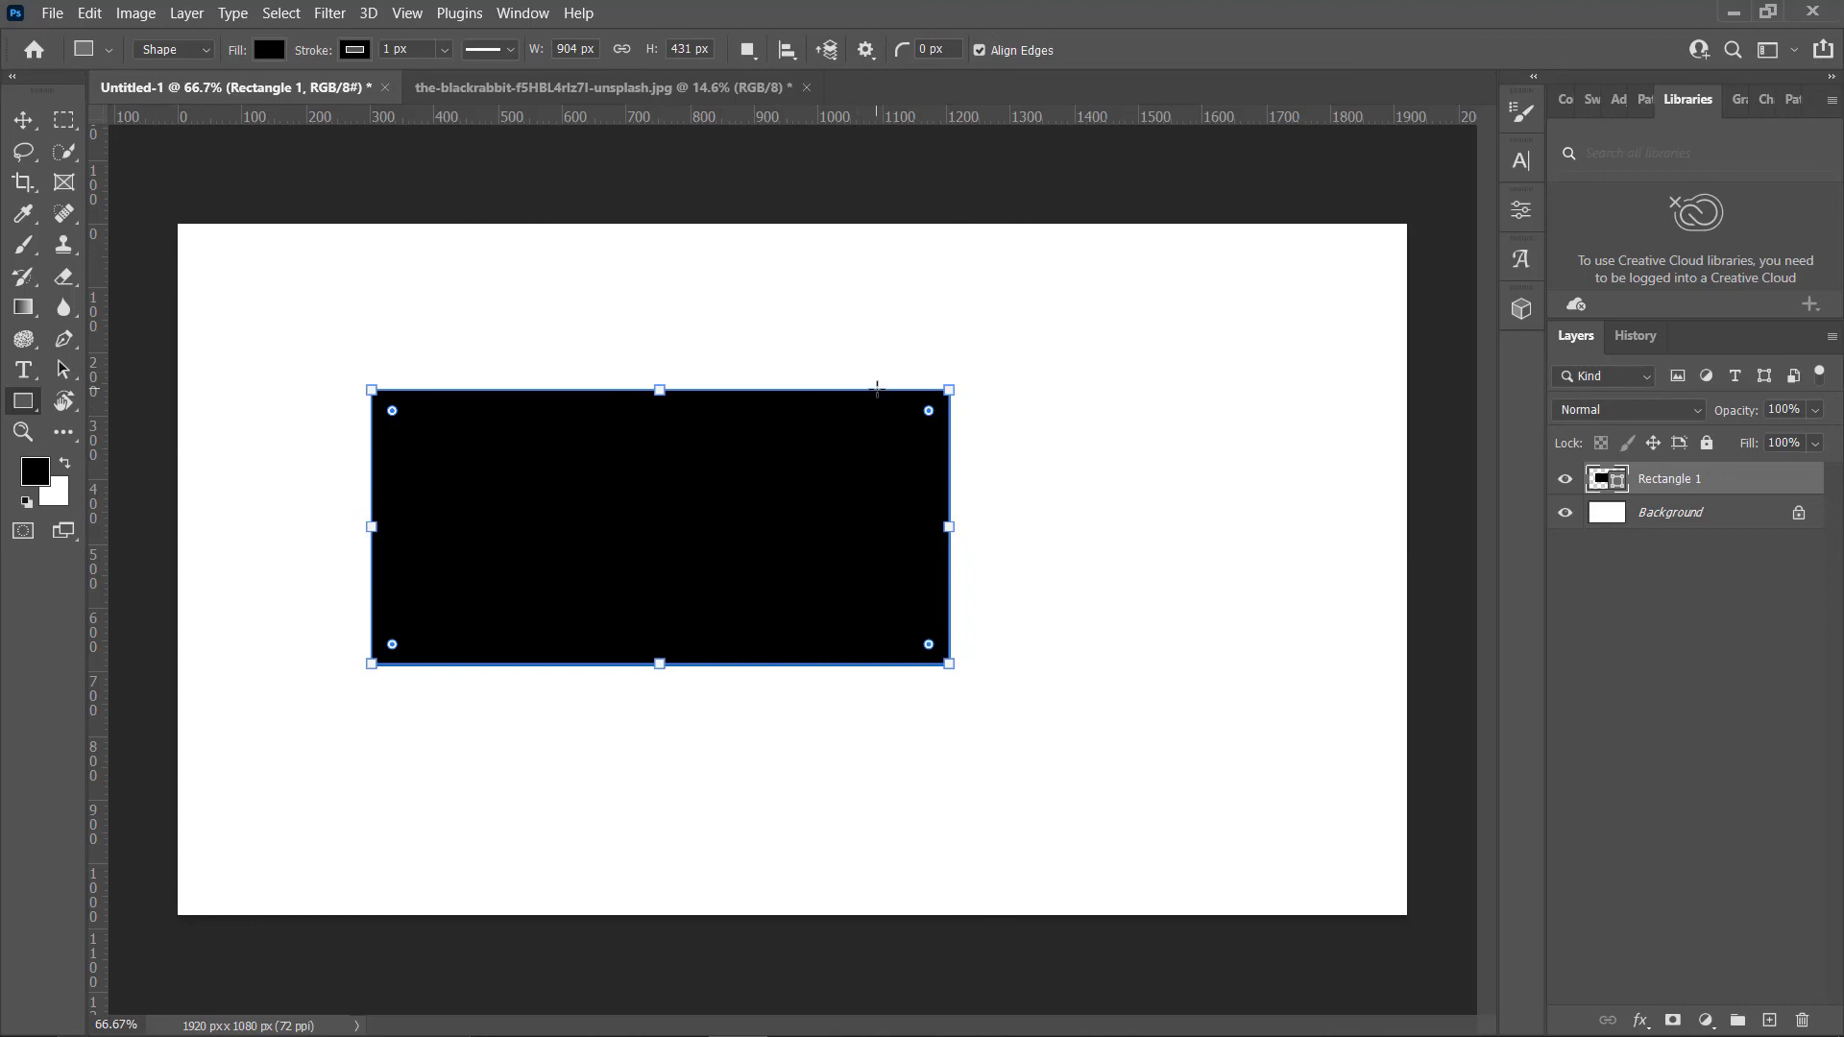
- Pull the rectangle's upper-right anchor point inward near its lower-left corner with the Direct Selection tool, converting the live shape to a regular path
click(62, 371)
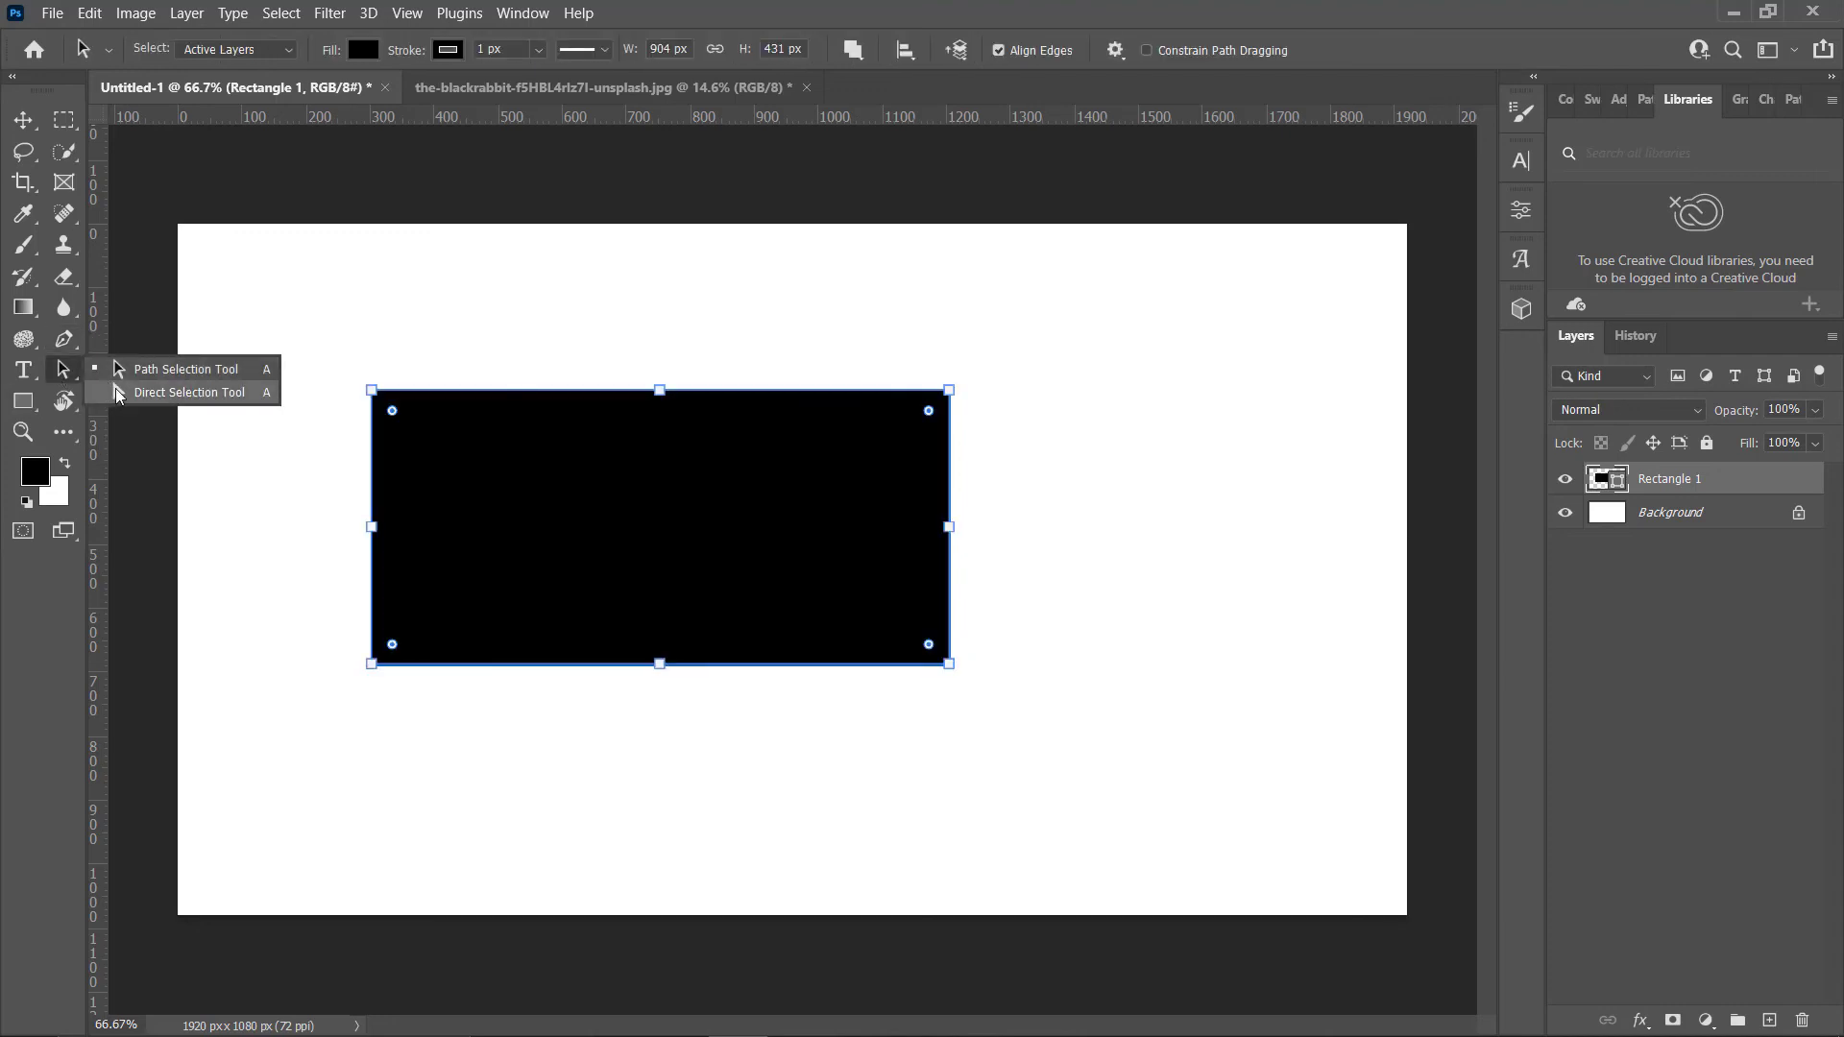
click(117, 392)
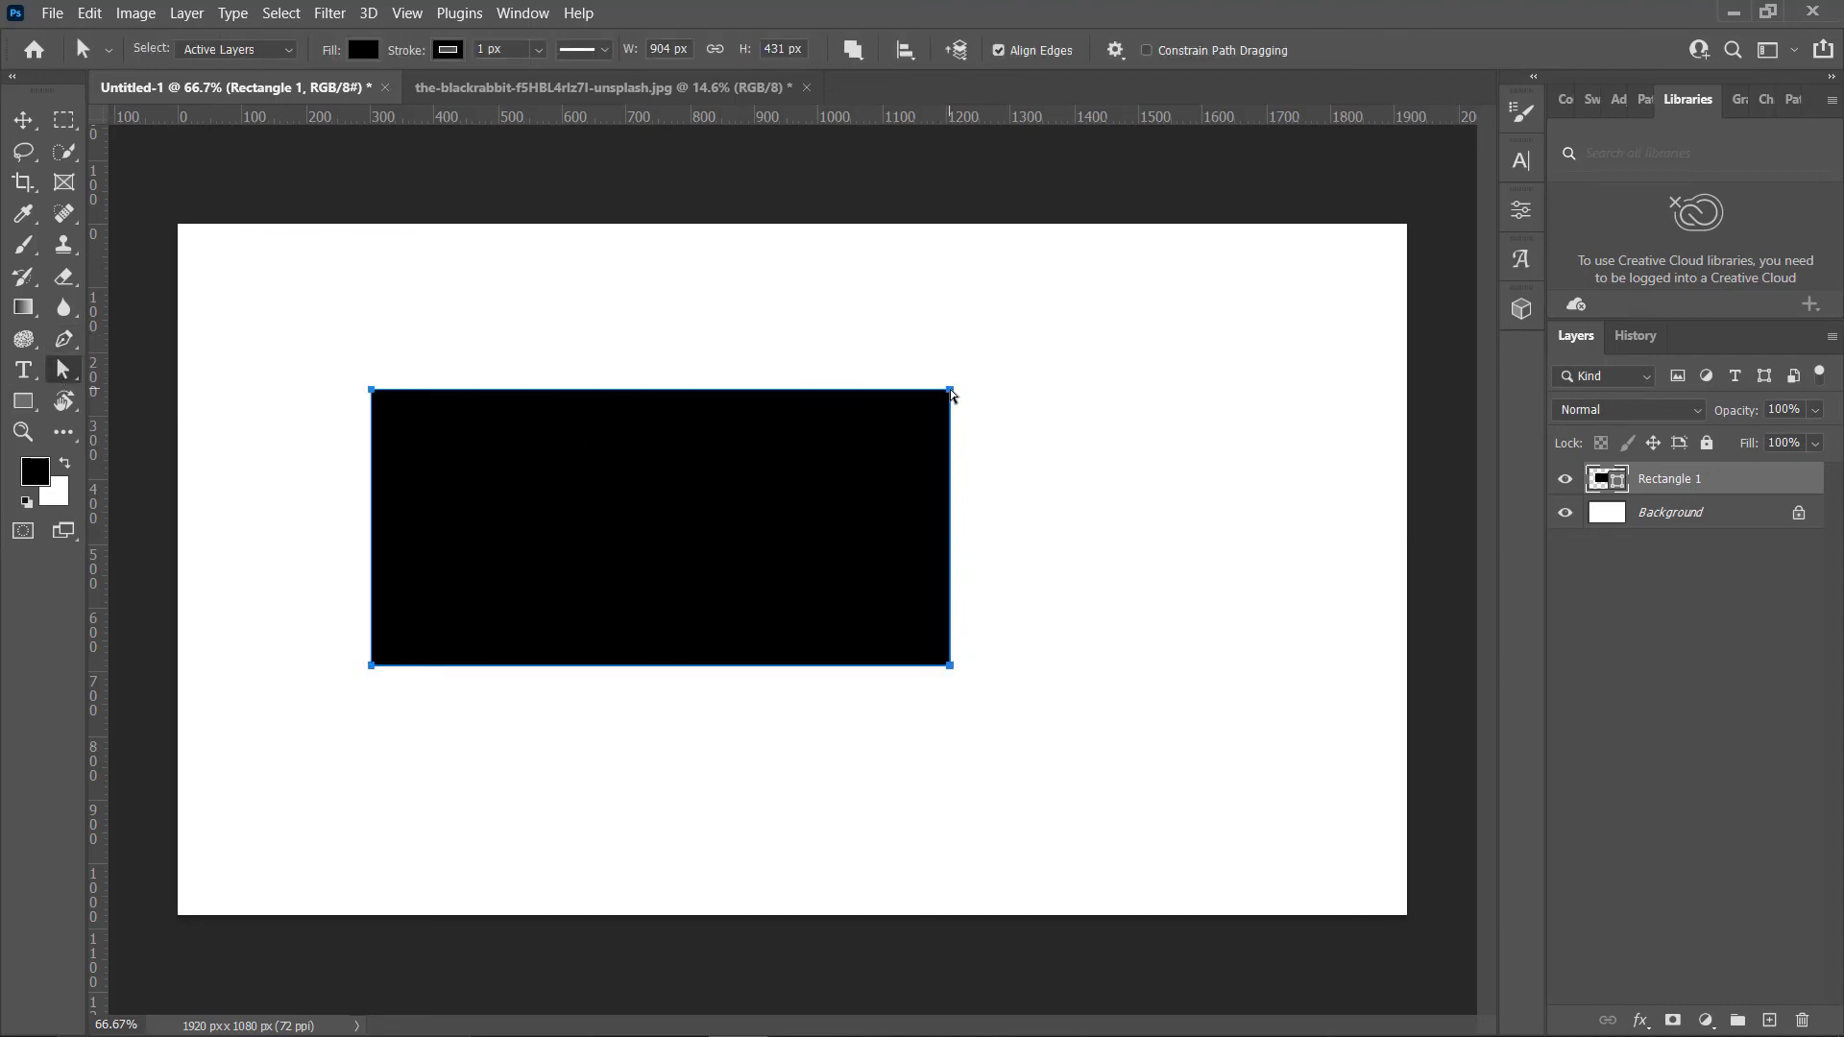
drag(951, 394, 448, 596)
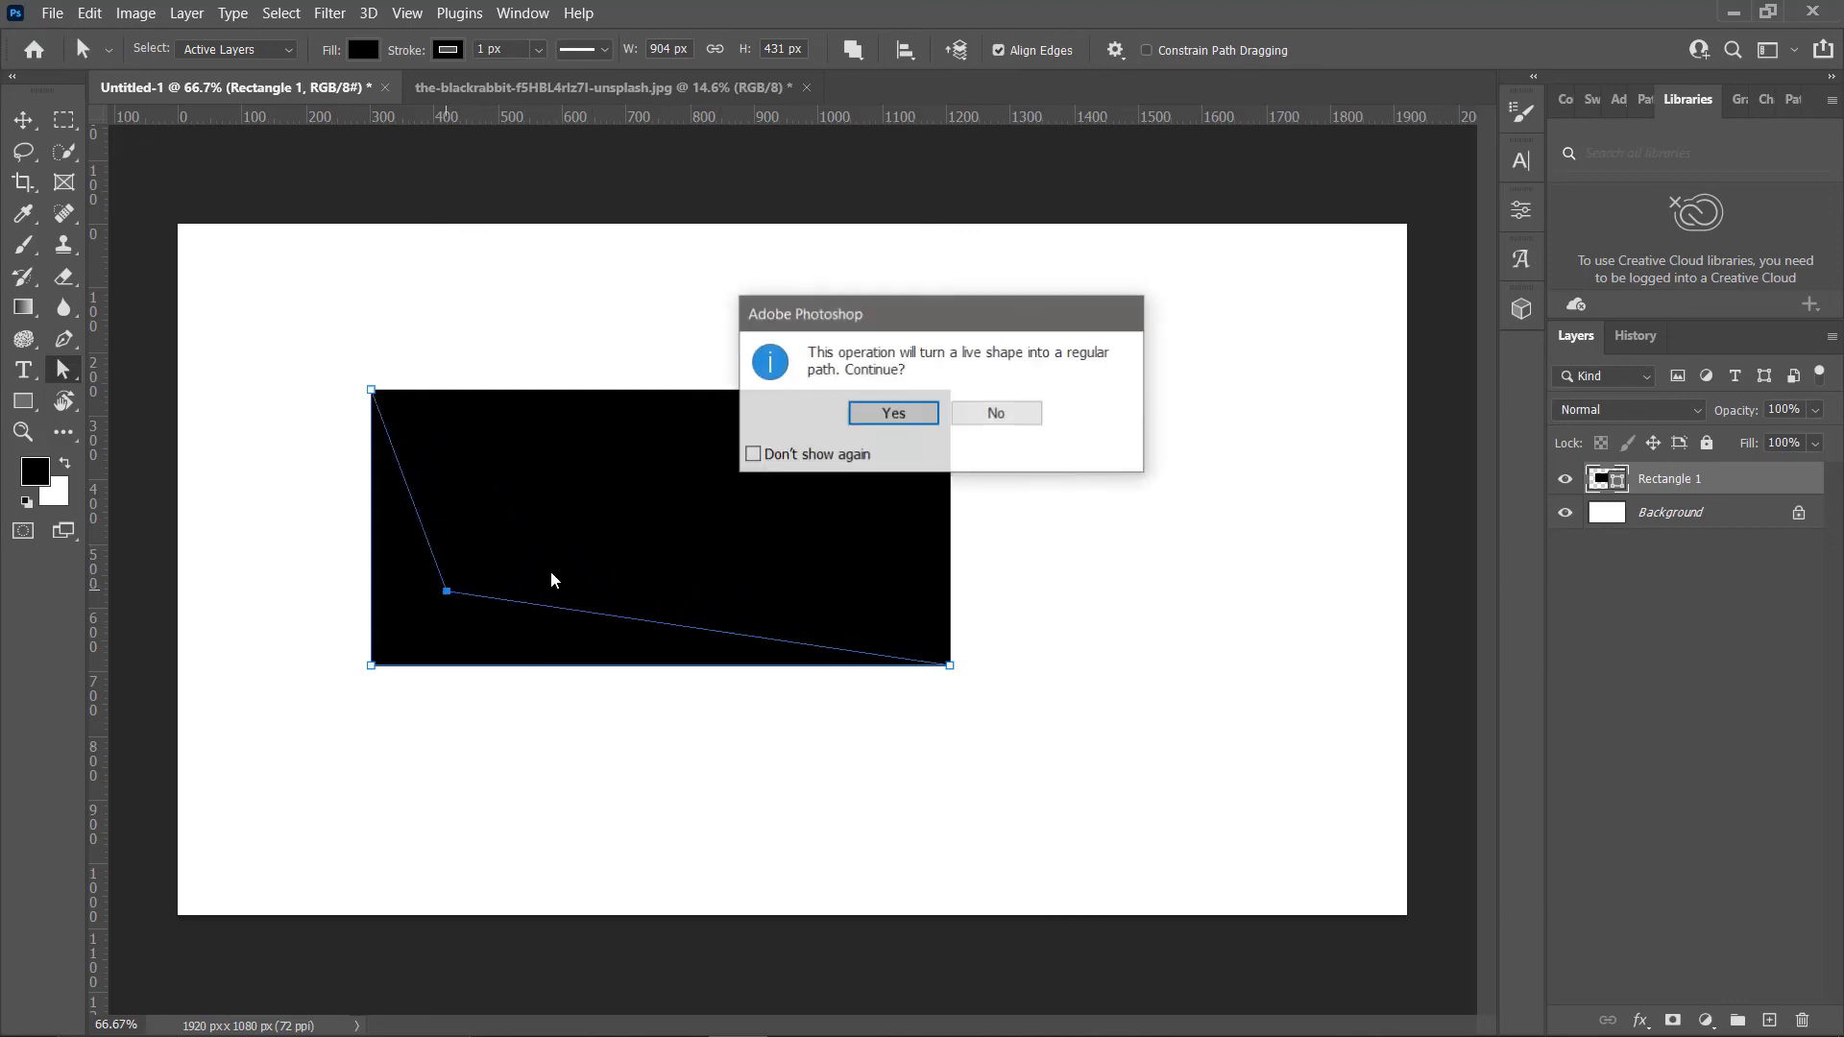
click(888, 416)
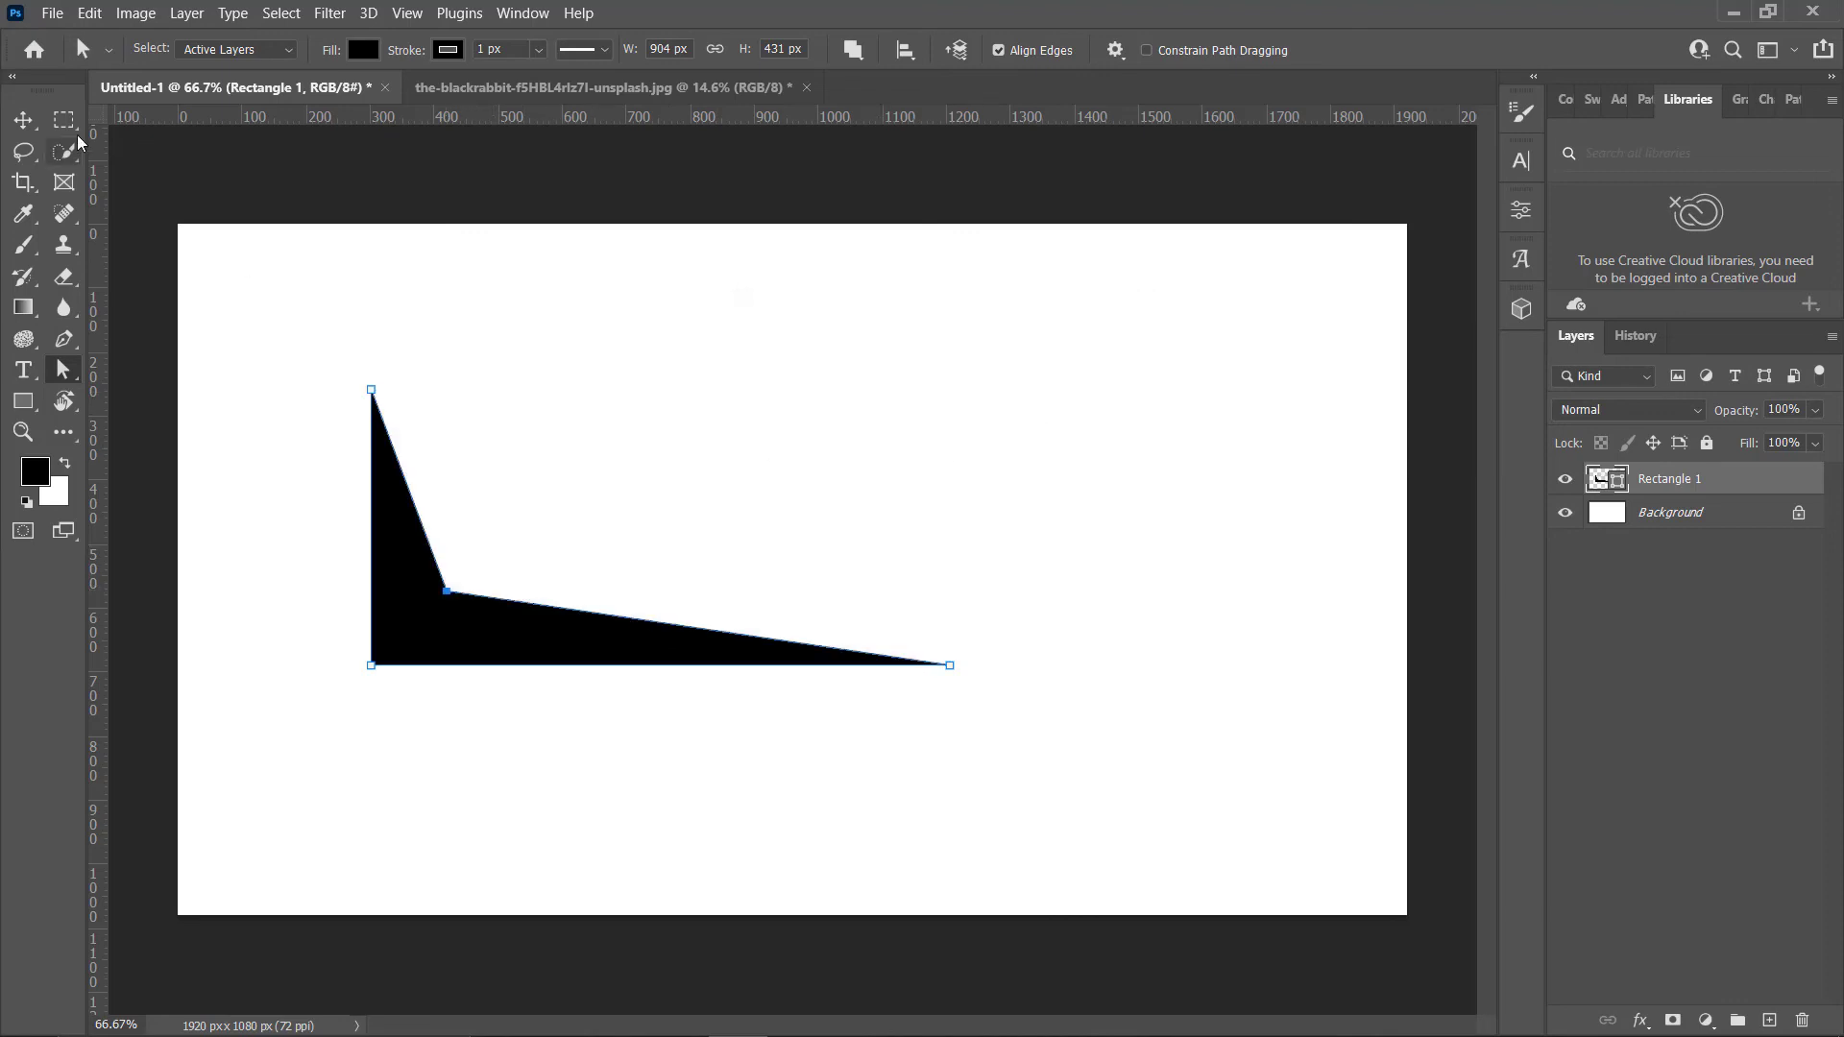
- Reposition the whole bent shape with the Move tool and the Path Selection tool, ending with its left edge at about X 360 px
click(23, 119)
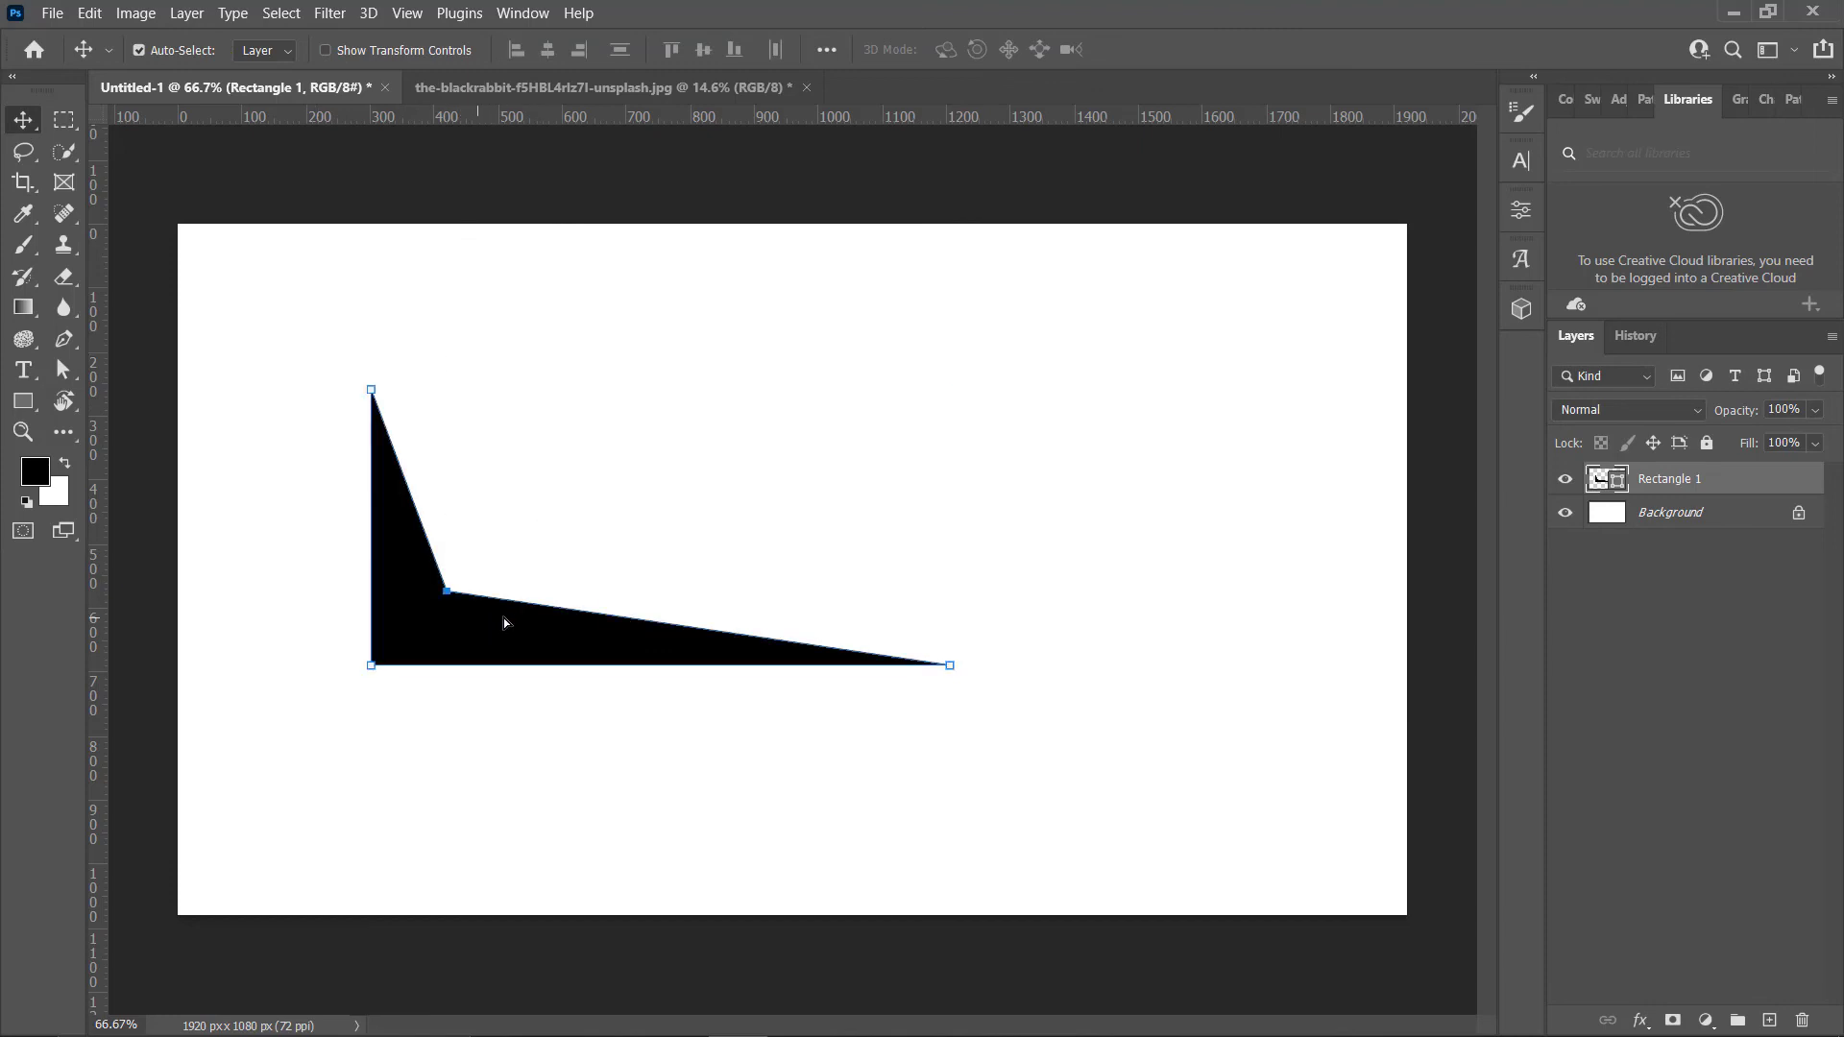
drag(502, 621, 598, 599)
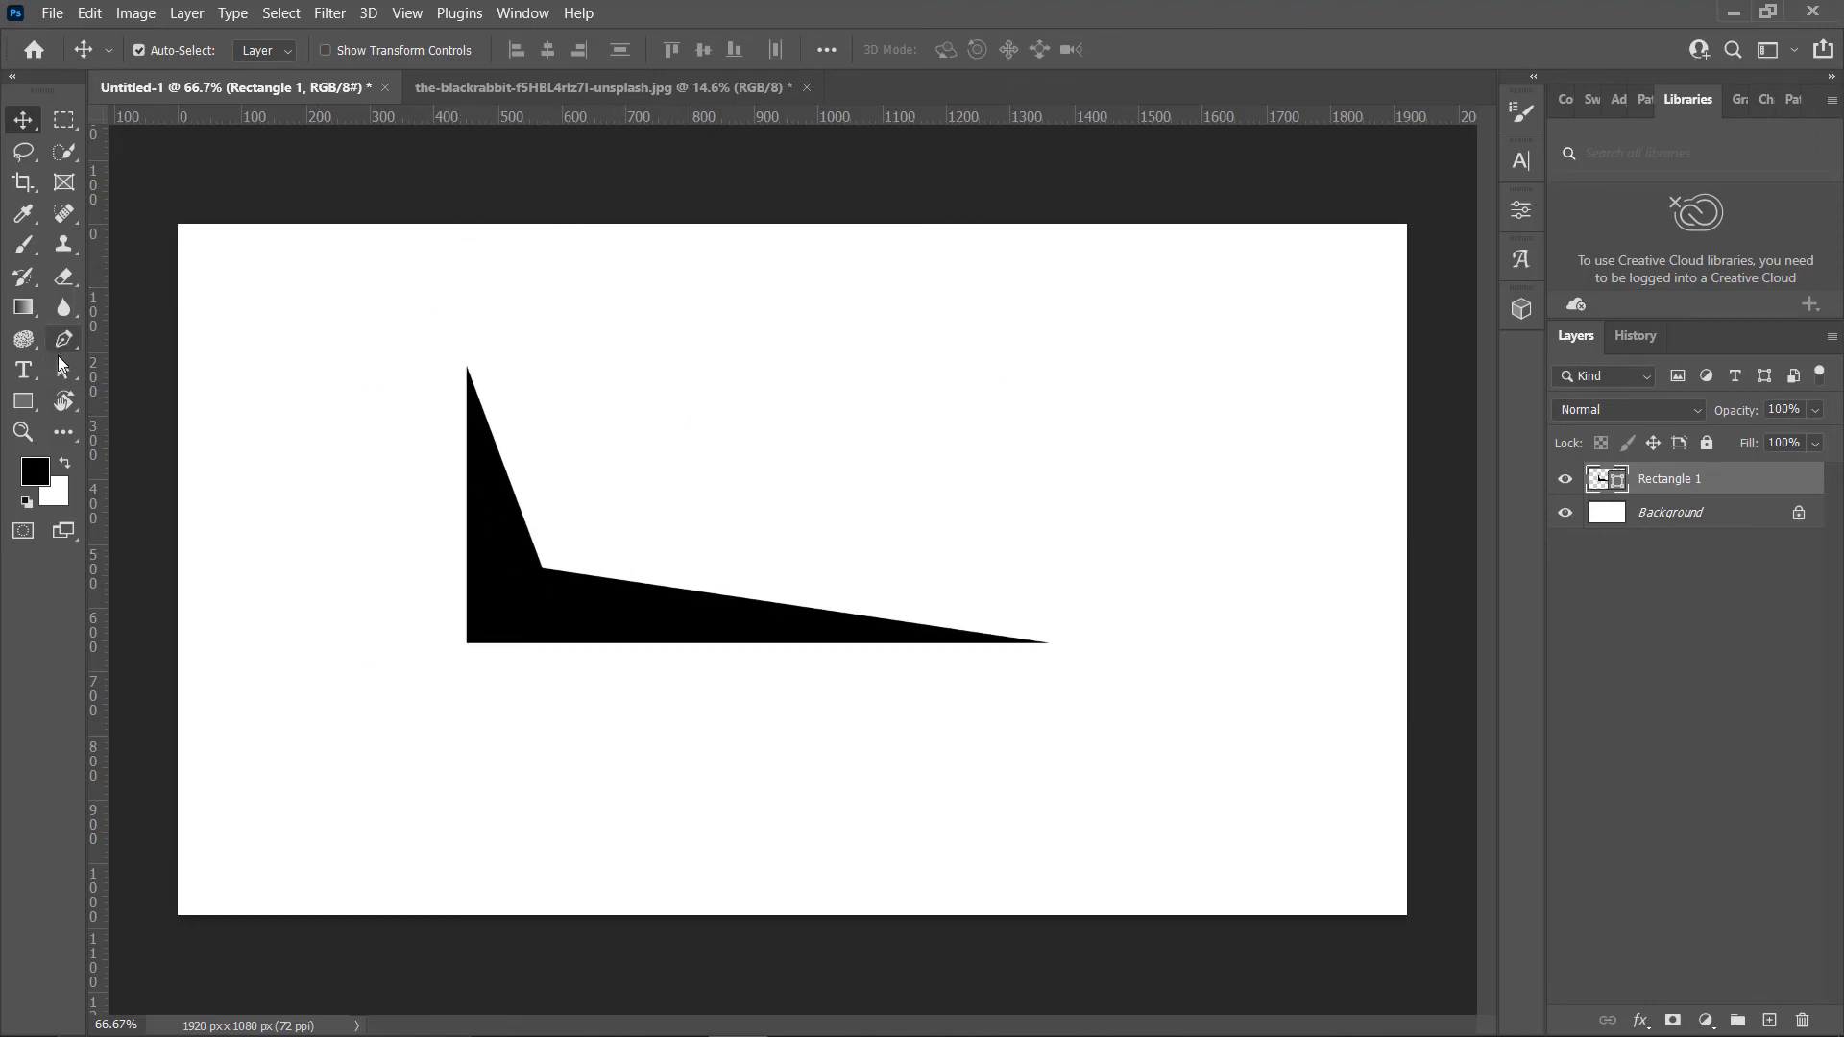
click(60, 363)
click(143, 382)
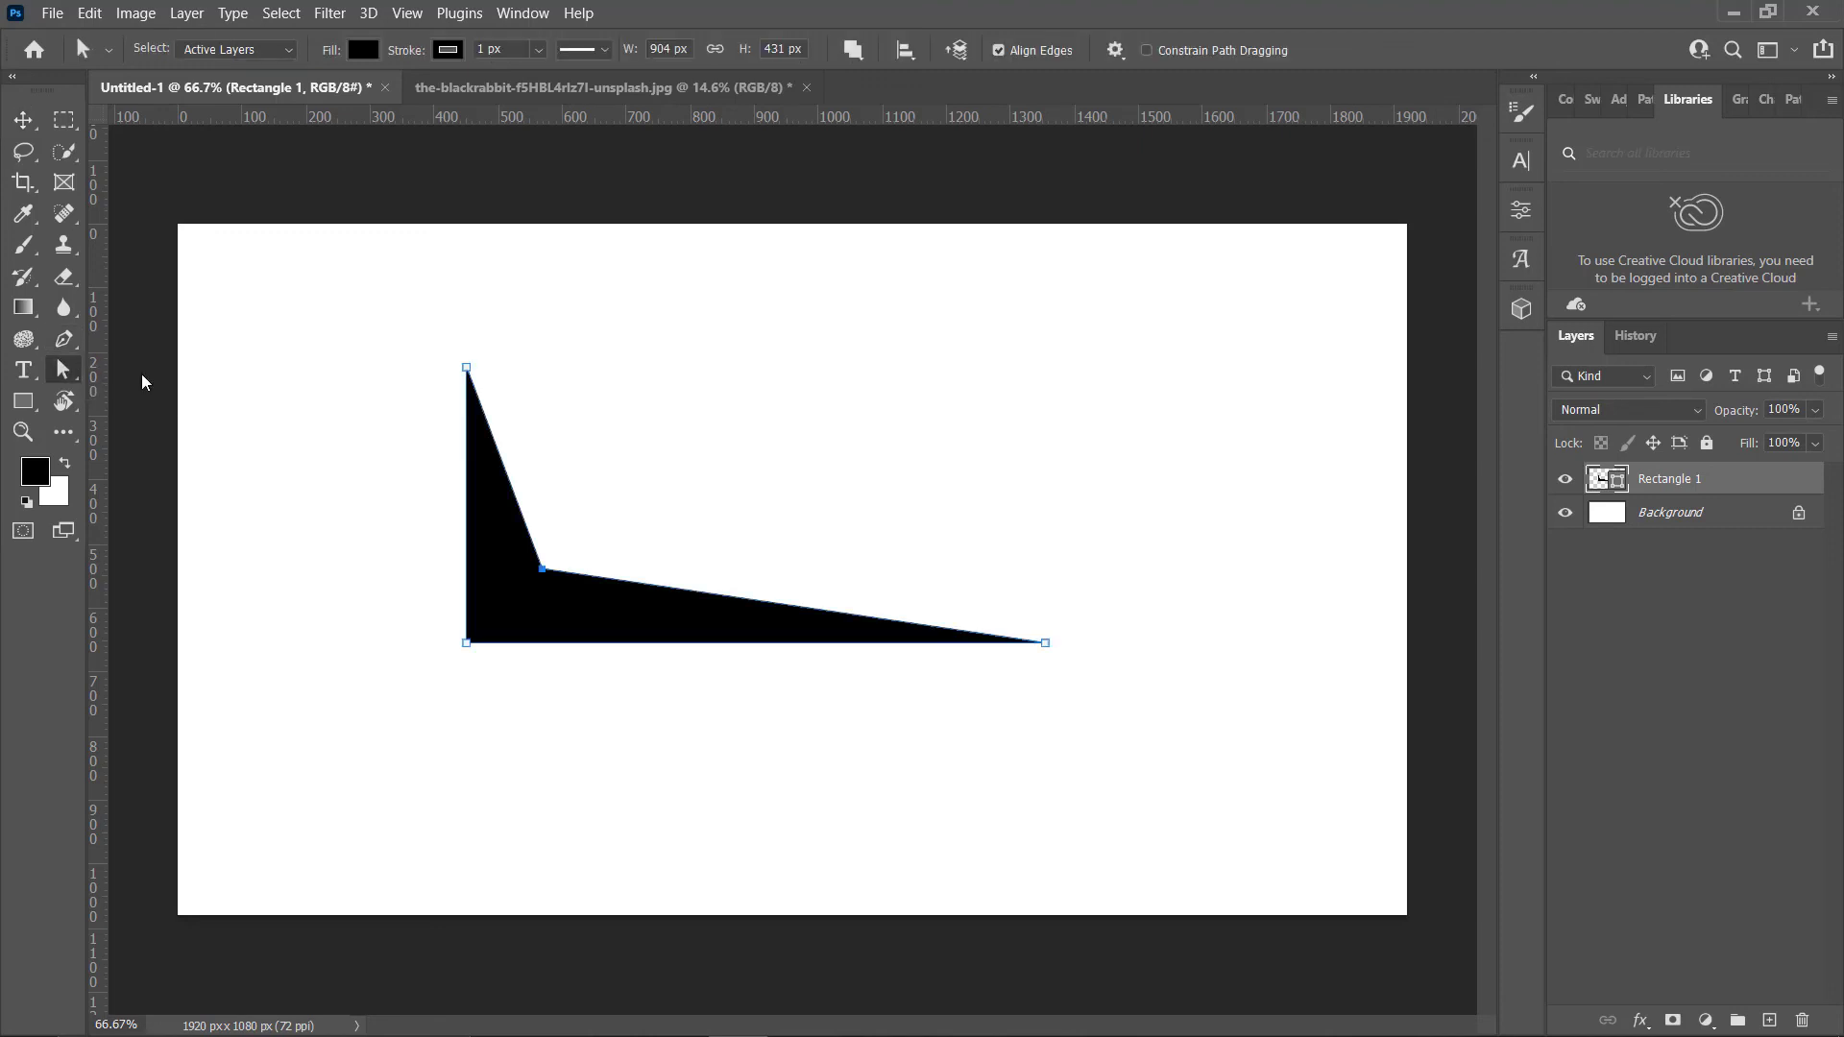
drag(482, 544, 338, 504)
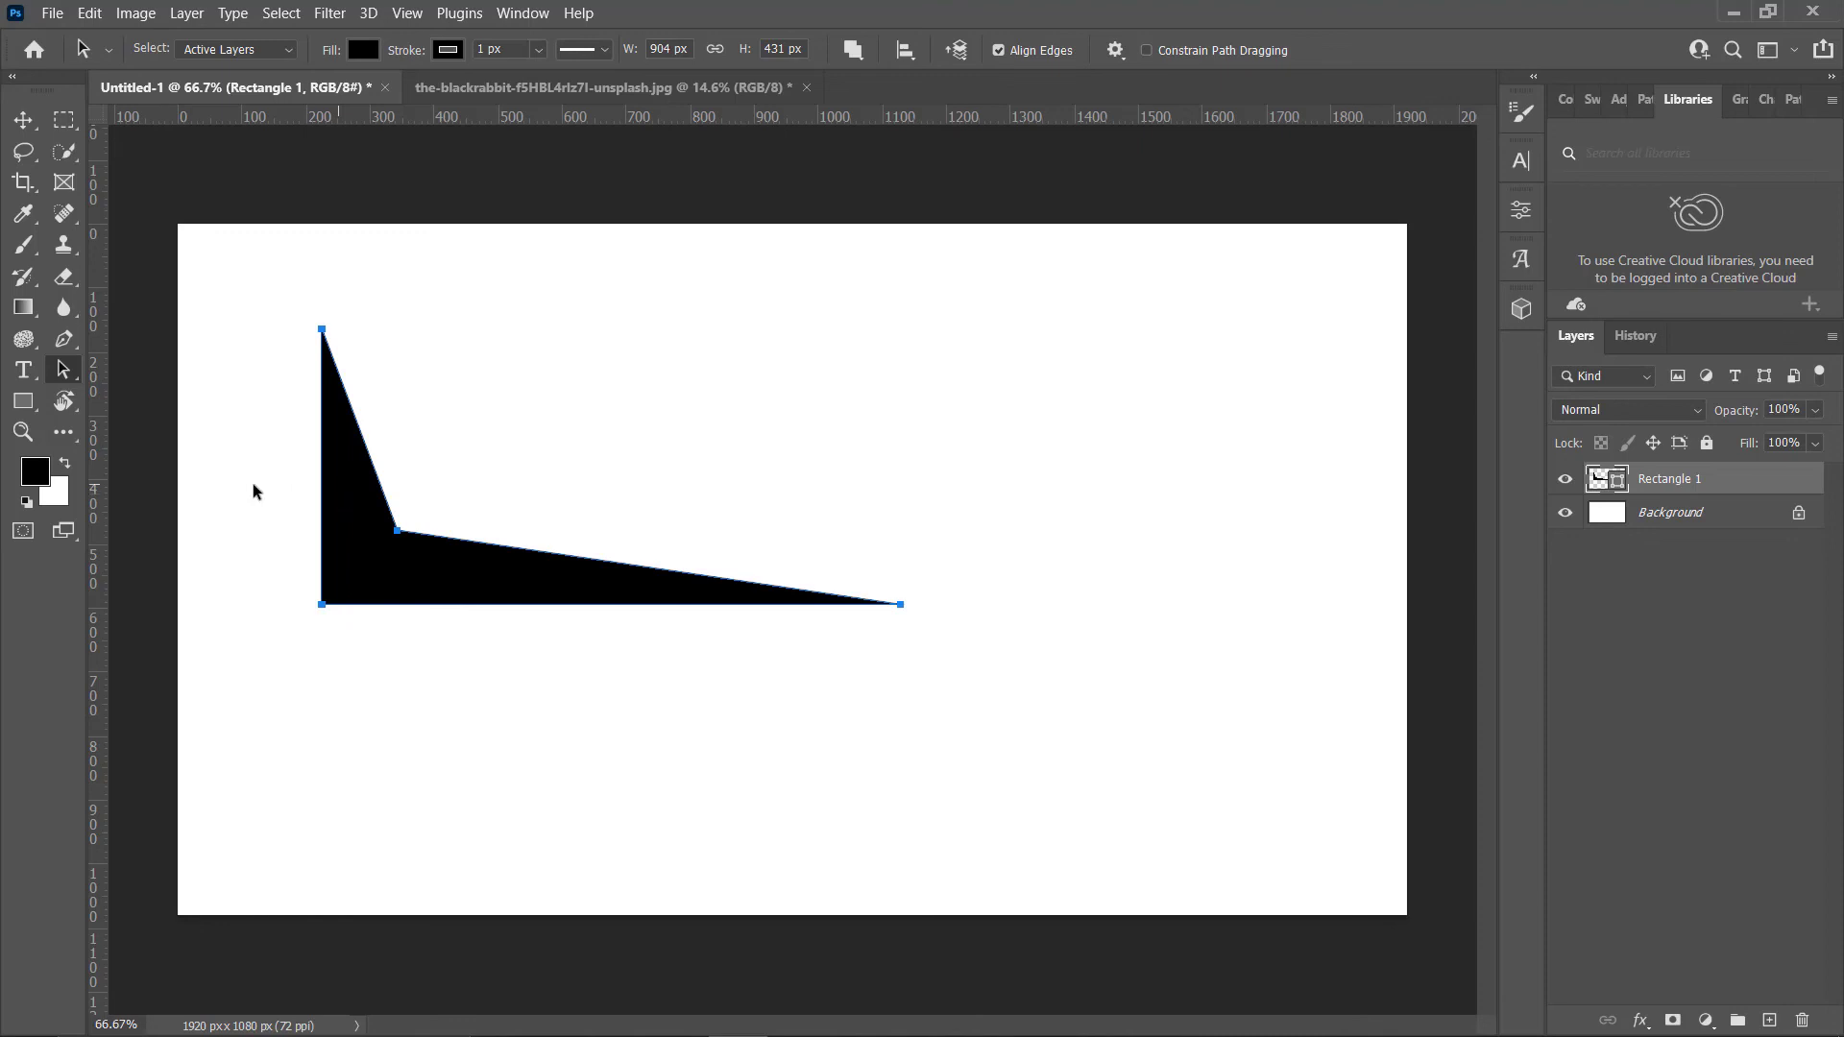
right_click(72, 373)
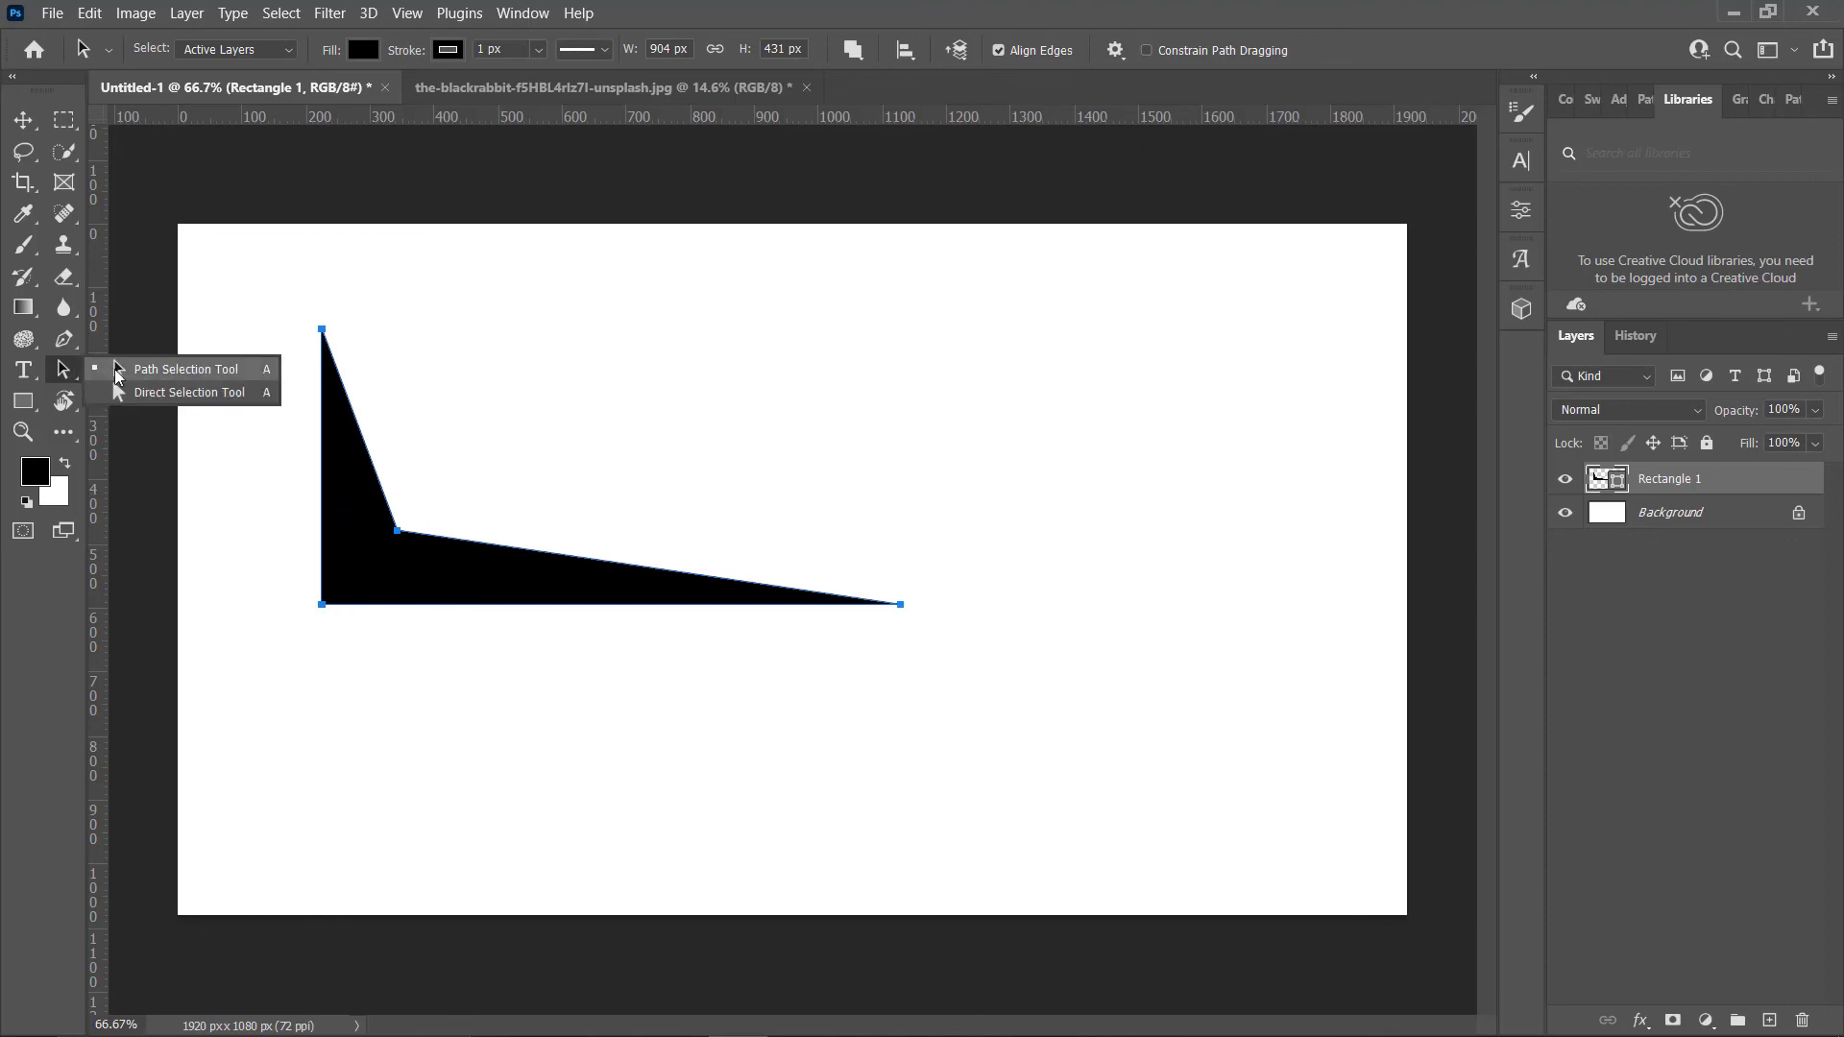
click(67, 375)
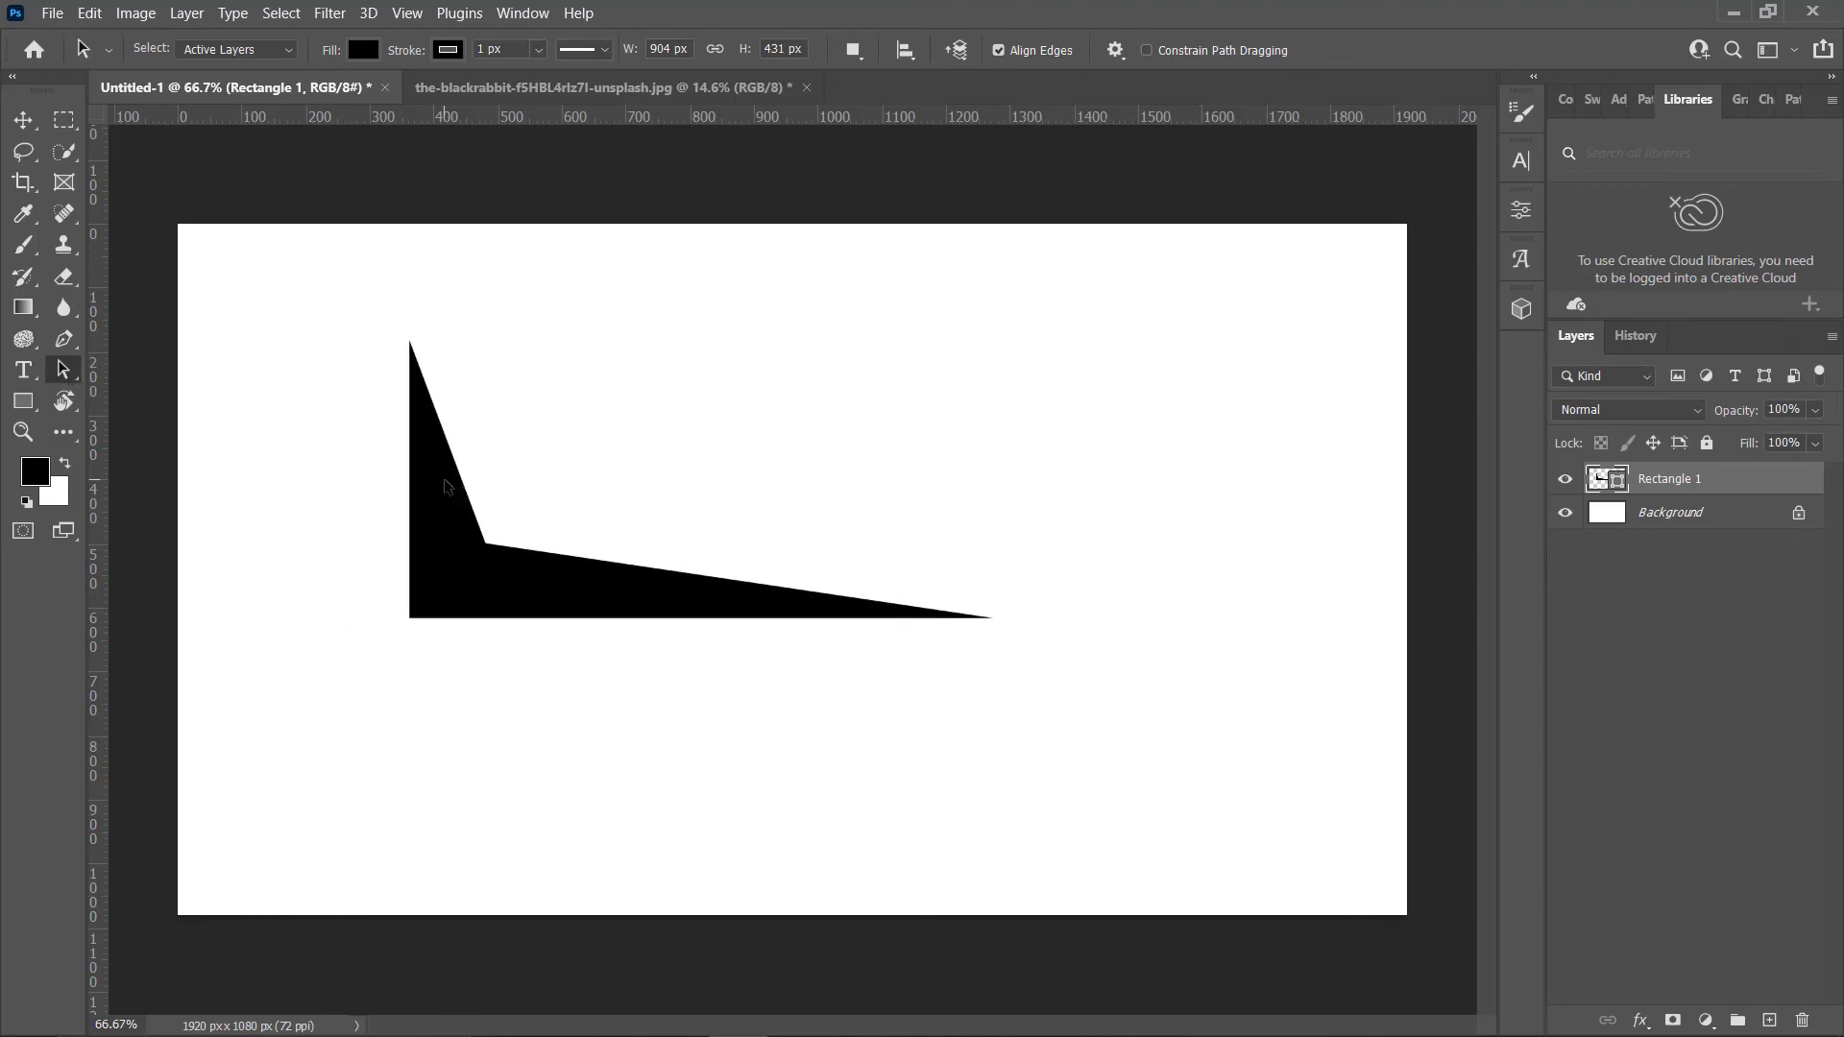